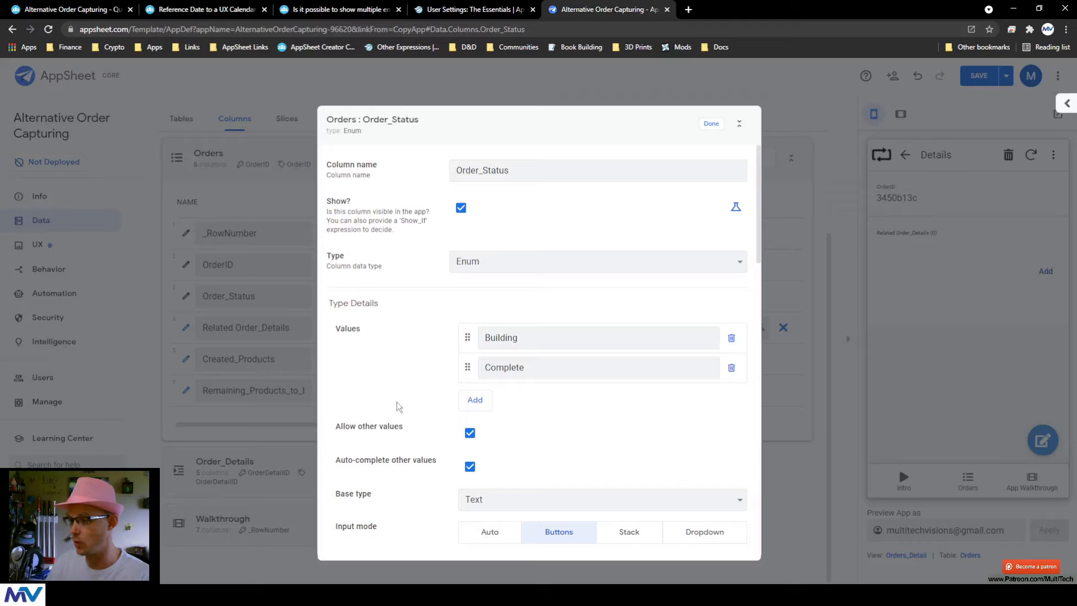
Set the Order_Status column's initial value to "Building", copying the text from its first Enum value
left_click(527, 337)
left_click_drag(532, 337, 413, 336)
key("ctrl+c")
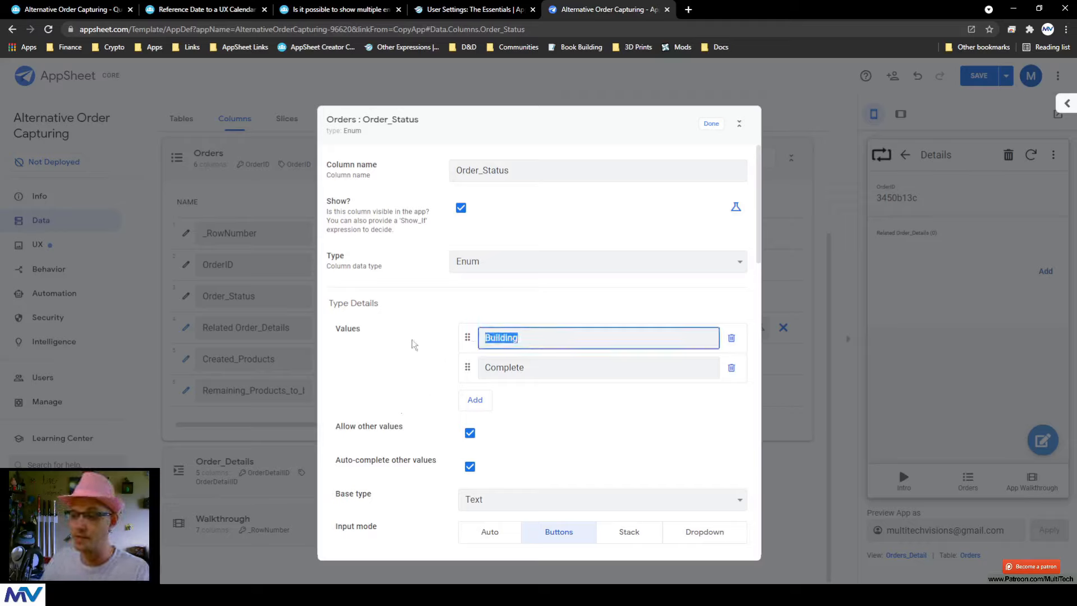
scroll(412, 338, "down", 10)
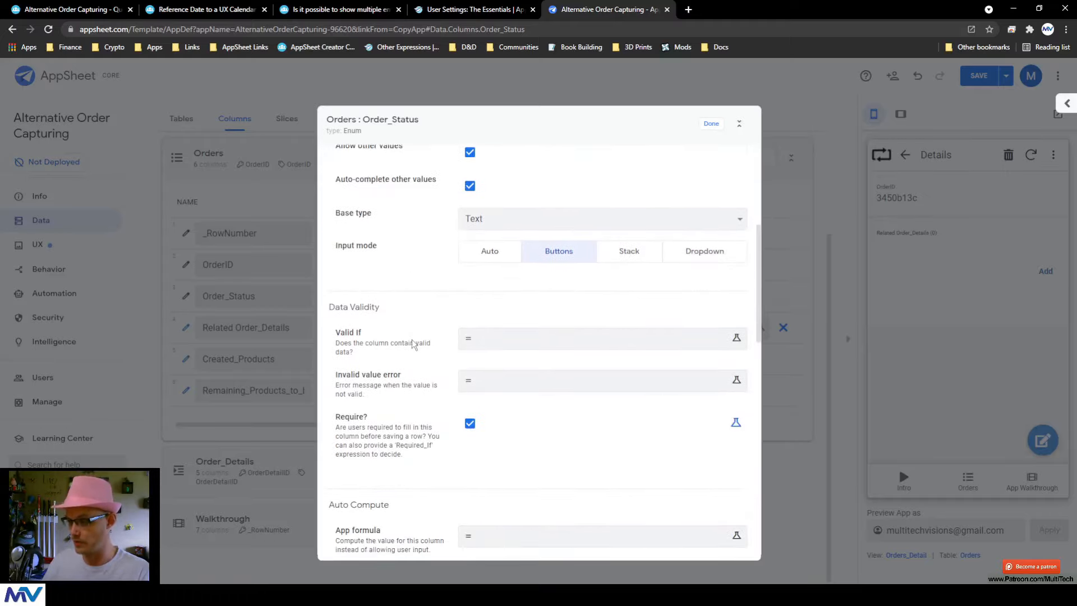
left_click(474, 299)
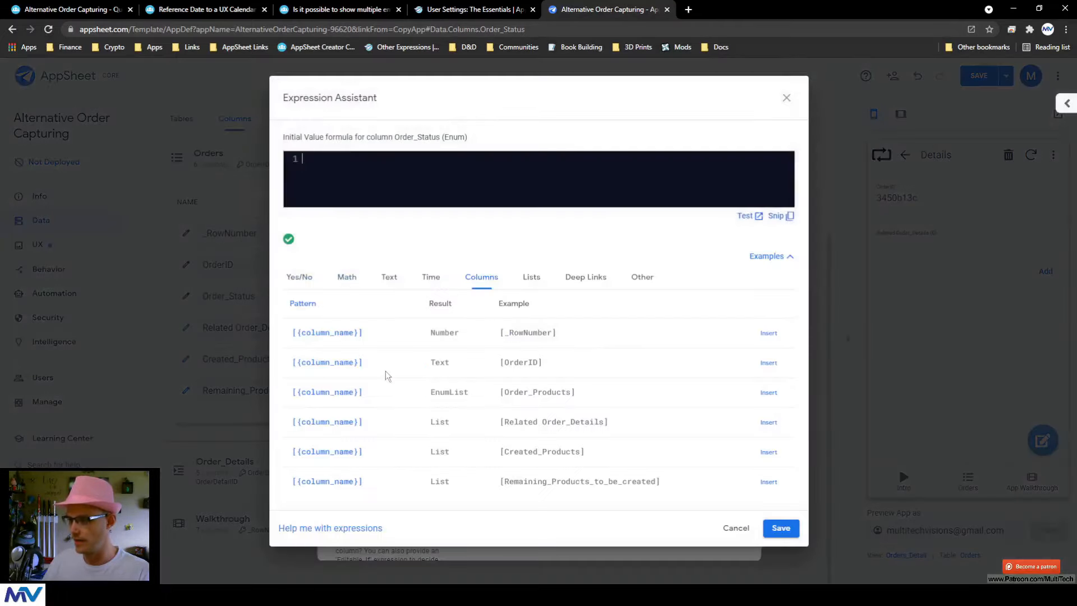
type("\"")
key("ctrl+v")
type("\"")
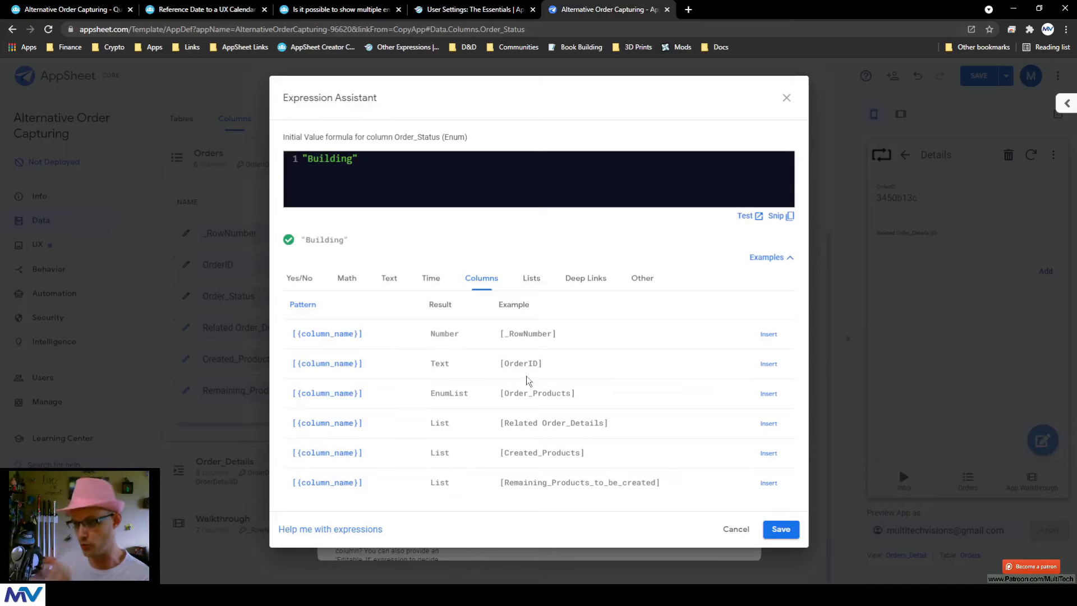
left_click(780, 528)
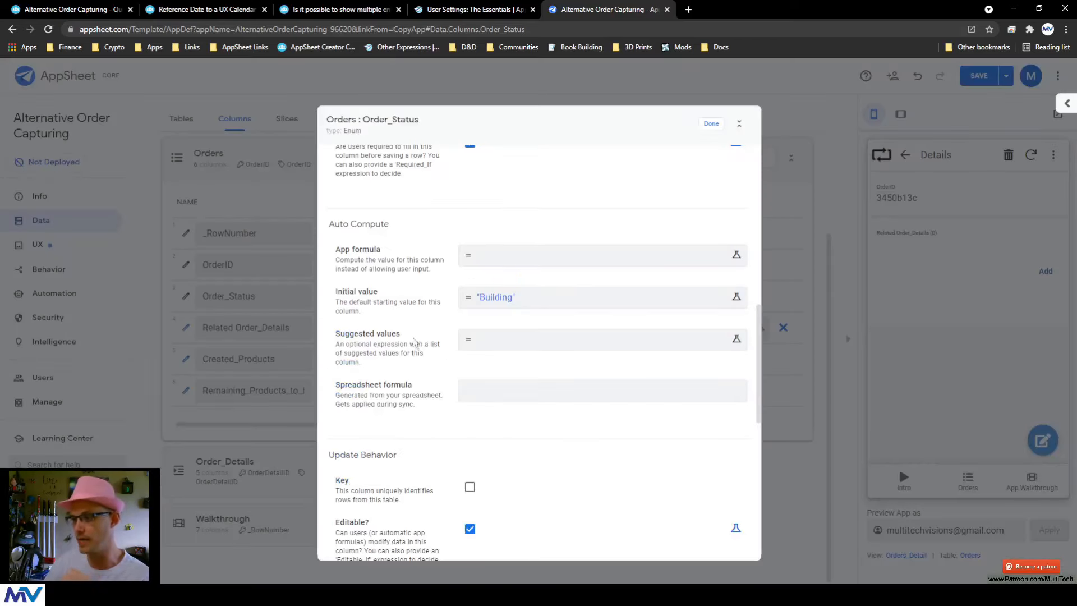
Check the remaining Order_Status column settings and save the app with the new initial value
scroll(387, 323, "down", 3)
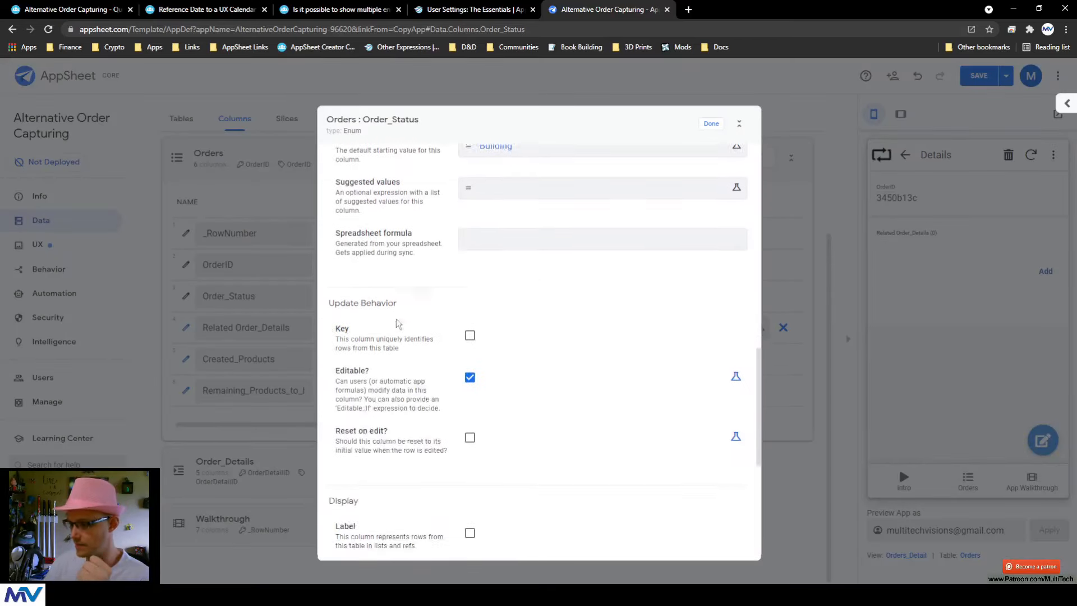
scroll(496, 348, "down", 5)
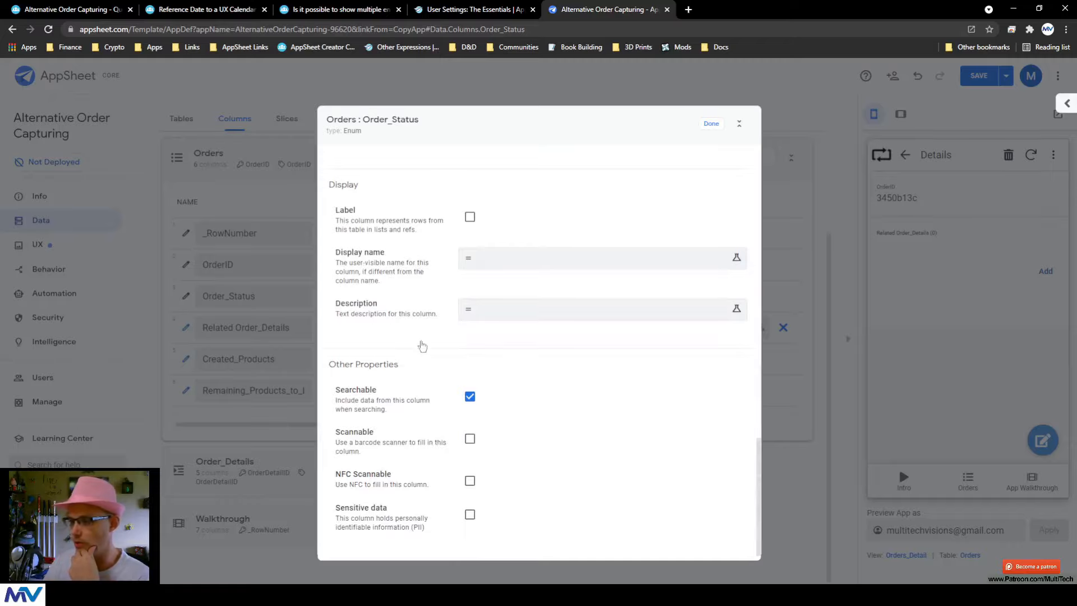
left_click(493, 260)
left_click(786, 98)
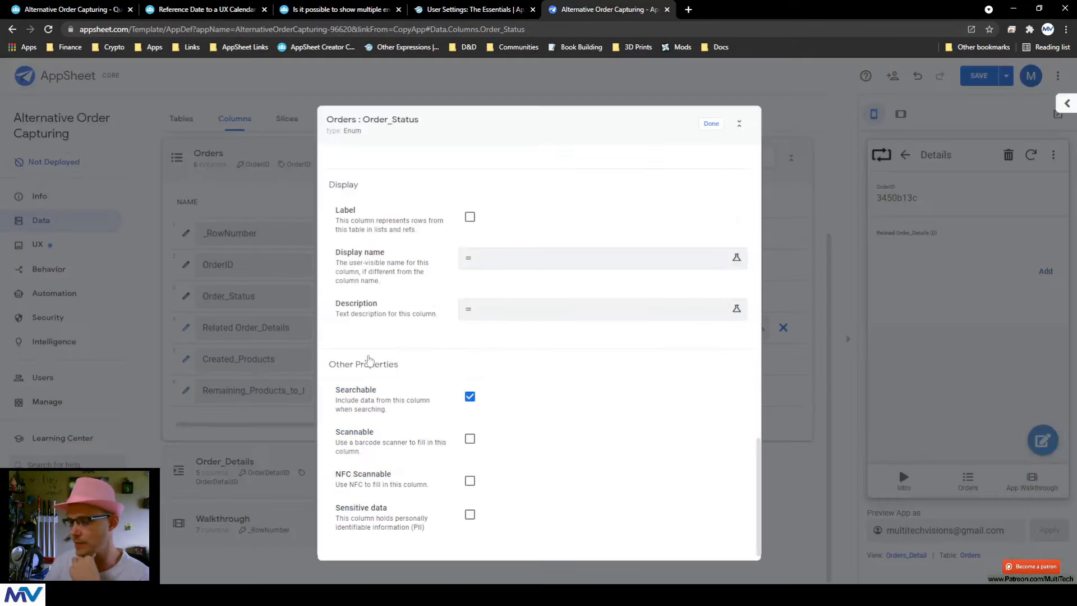
scroll(422, 354, "up", 5)
scroll(422, 354, "up", 5)
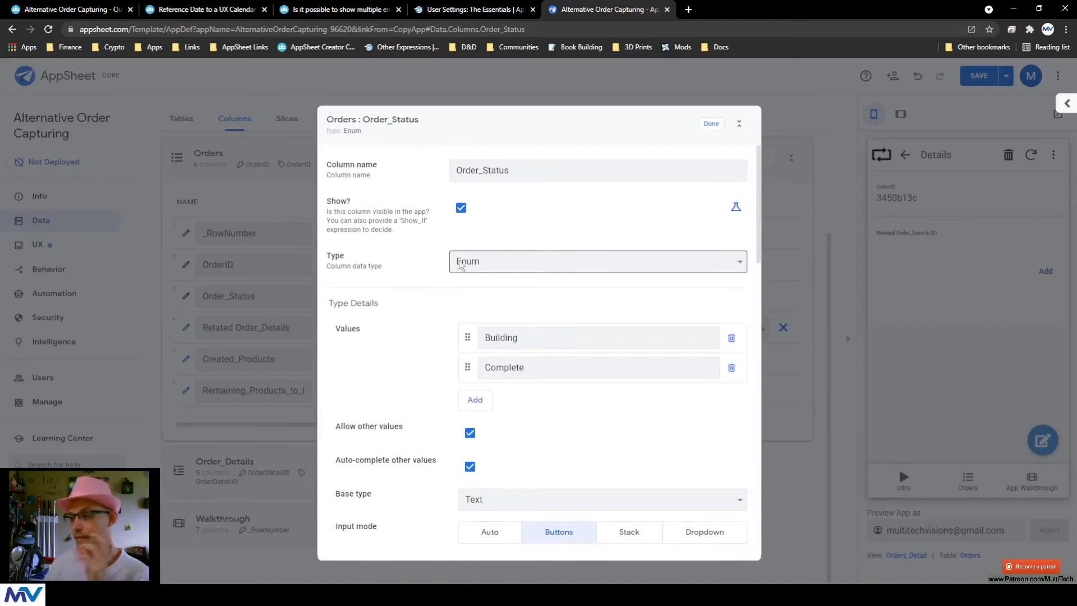
scroll(396, 341, "down", 3)
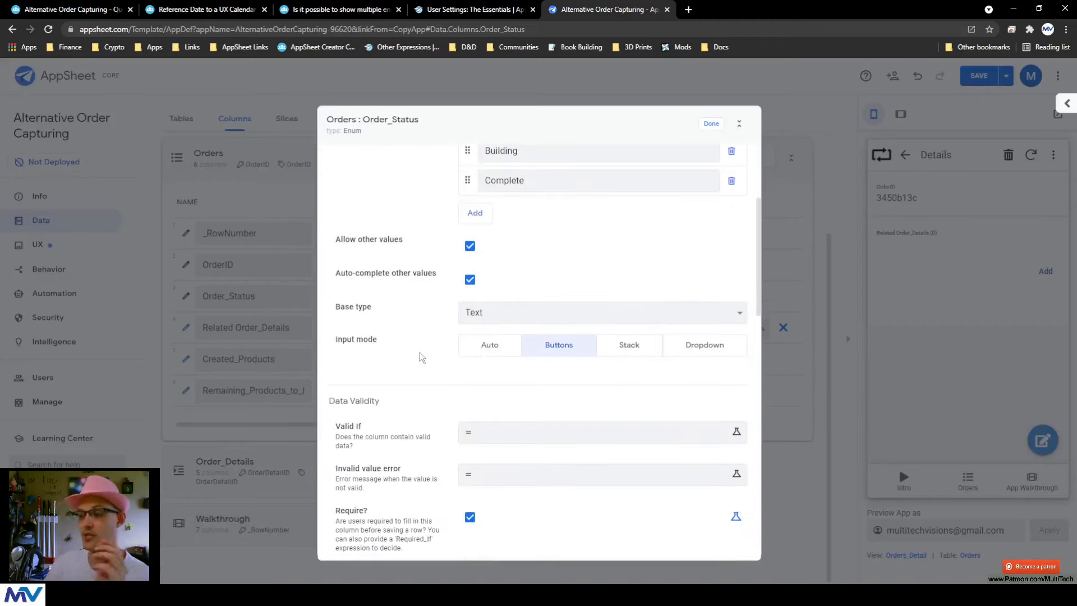
scroll(420, 352, "down", 3)
left_click(710, 125)
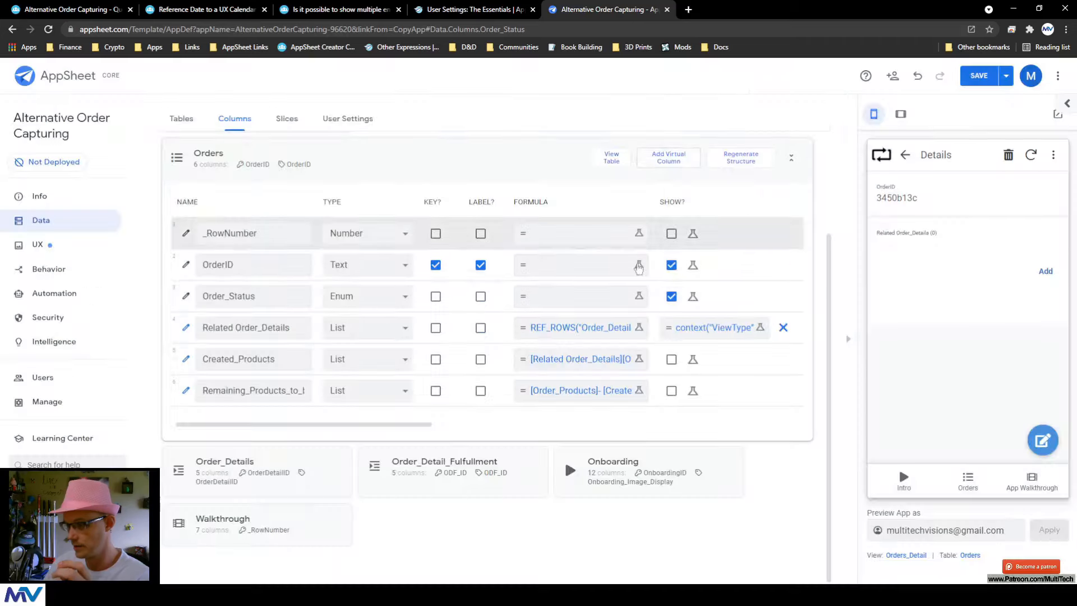
left_click(976, 76)
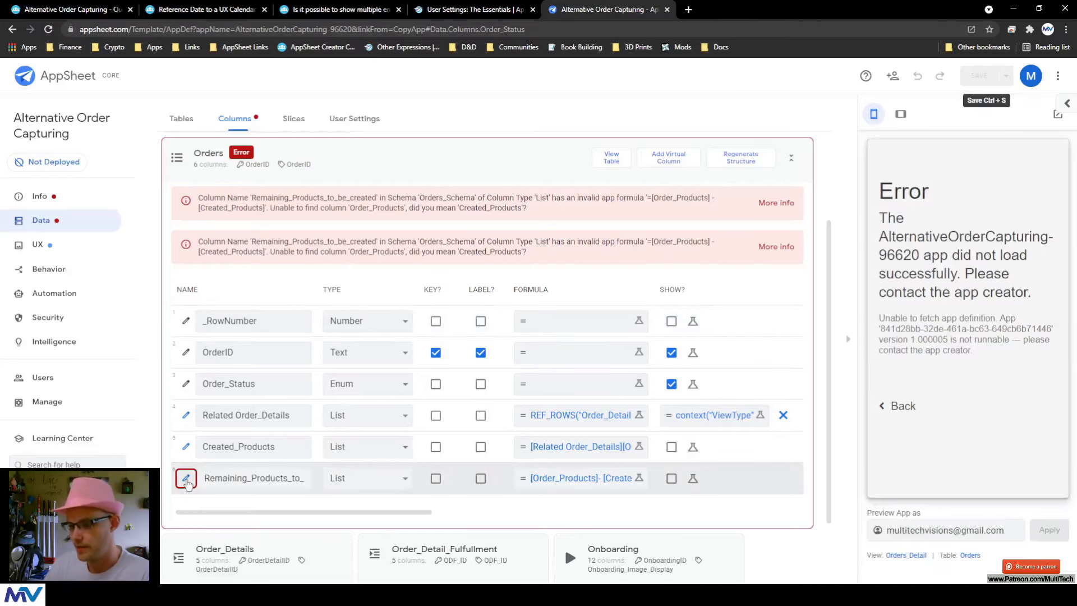
Delete the virtual columns Remaining_Products_to_be_created and Created_Products from the Orders table and save the app
left_click(185, 478)
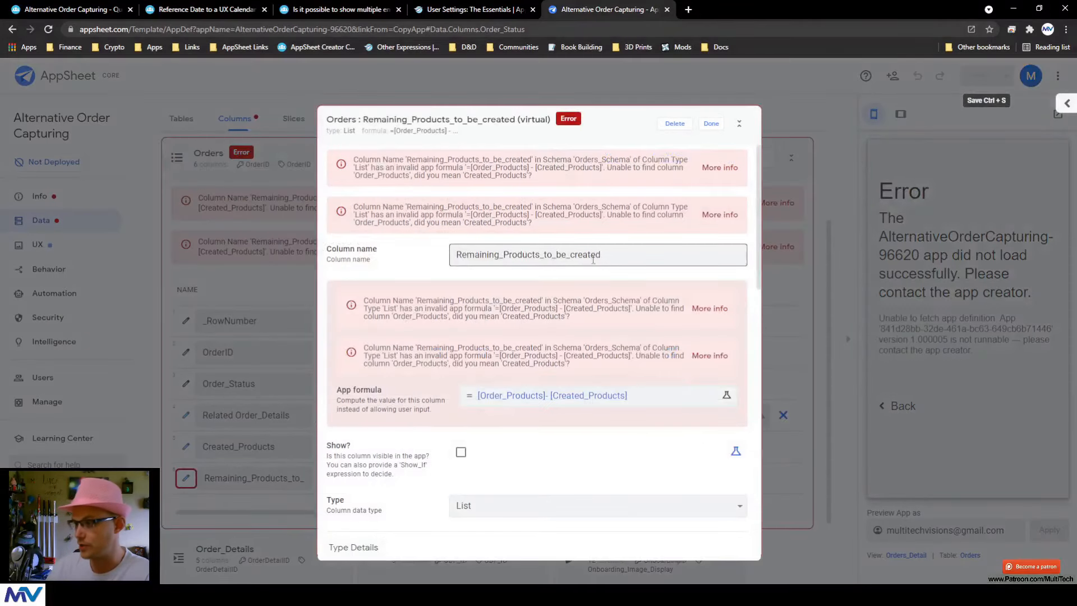
left_click(675, 123)
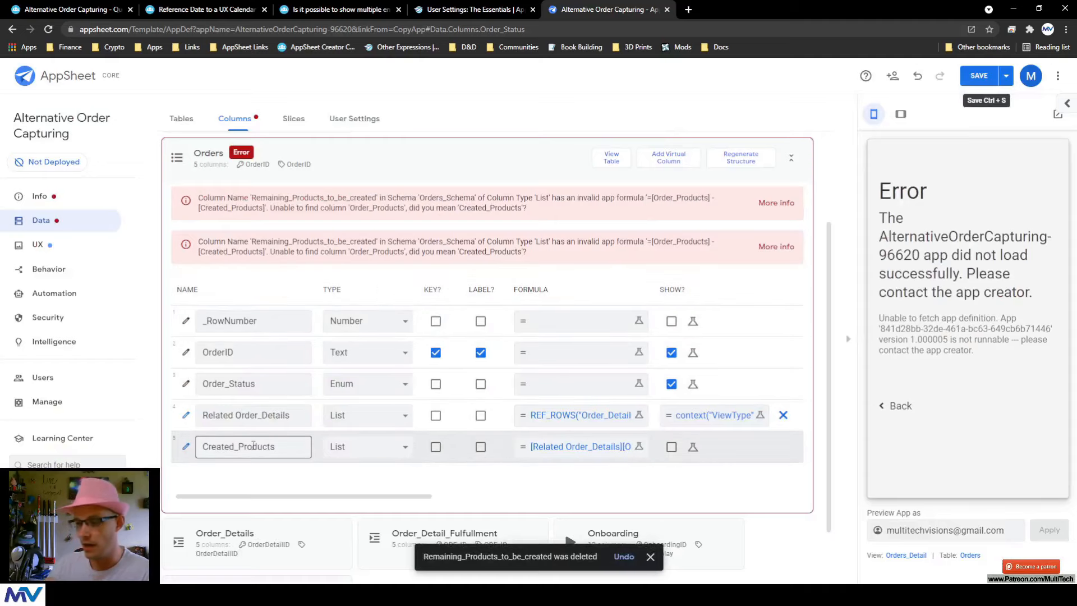
left_click_drag(289, 445, 195, 447)
left_click(185, 447)
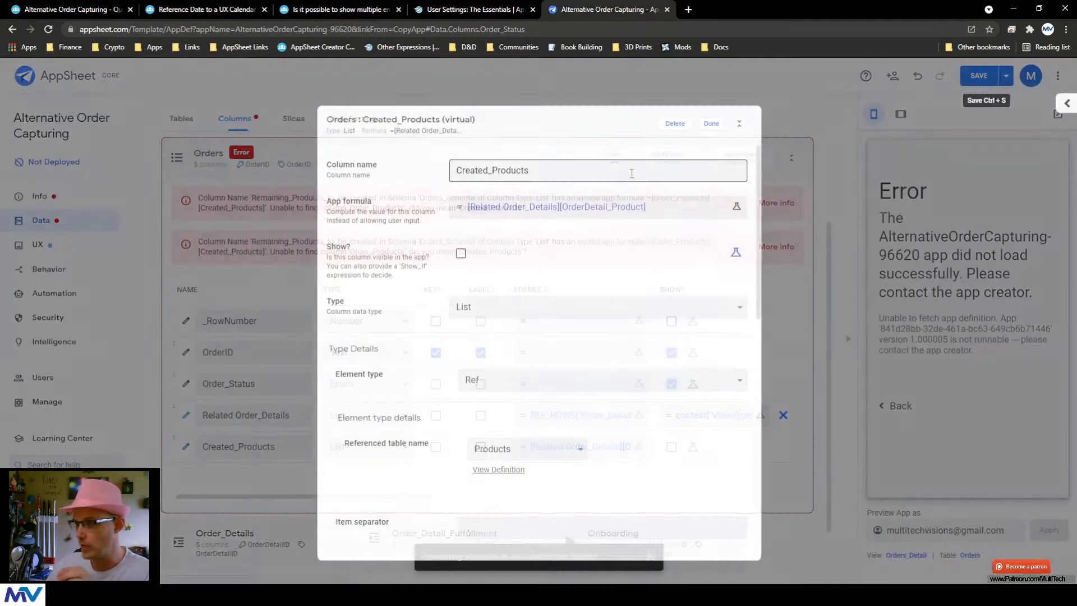
left_click(674, 124)
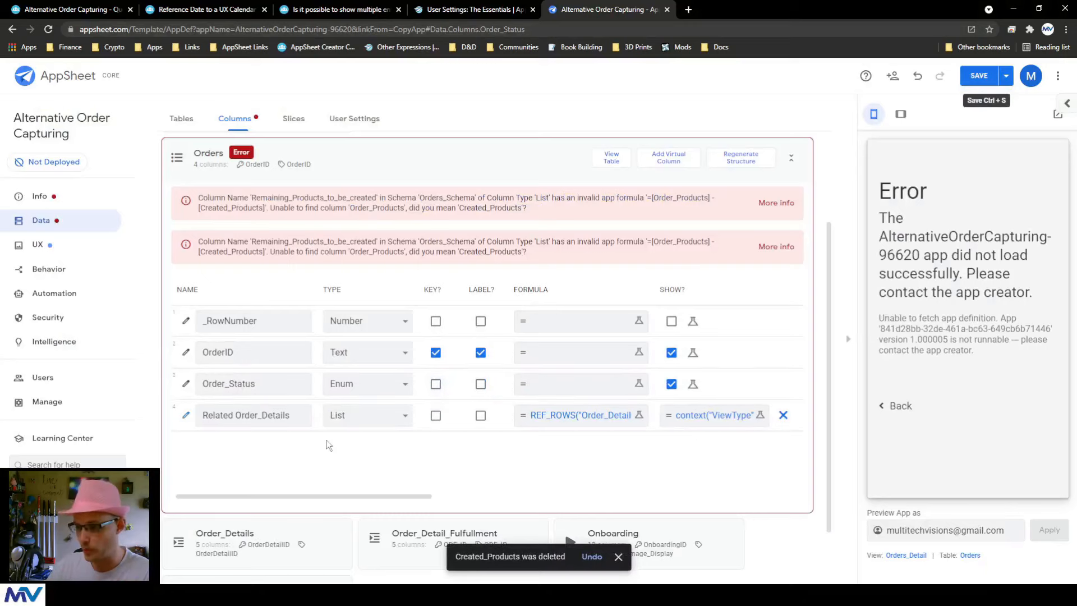
left_click(977, 74)
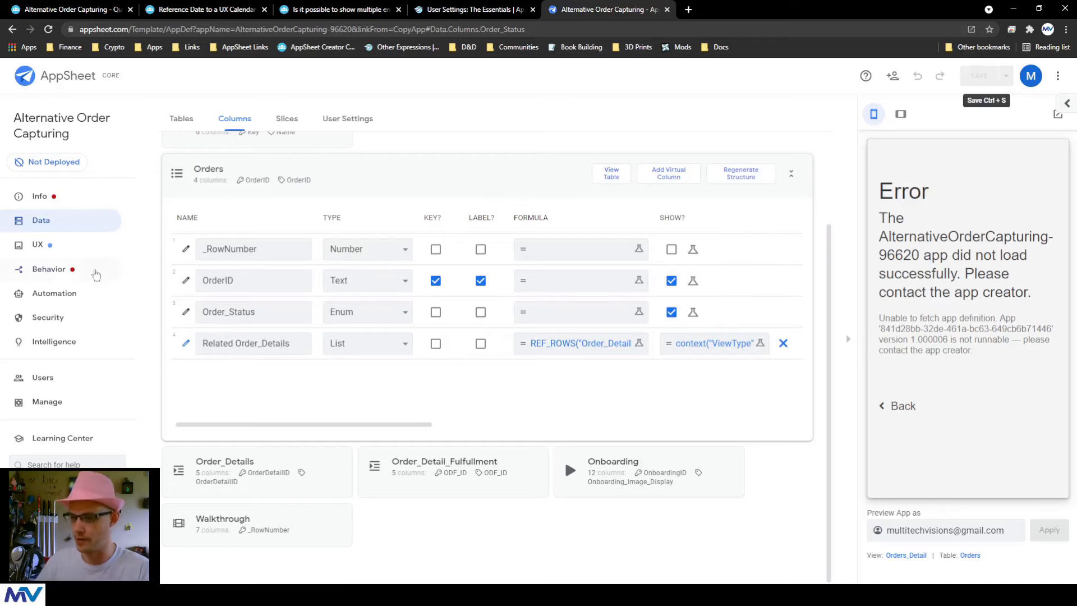
Check the condition of the Orders action "Auto Delete | Order_Details (removed products from order)" and delete that action
left_click(94, 273)
left_click(235, 225)
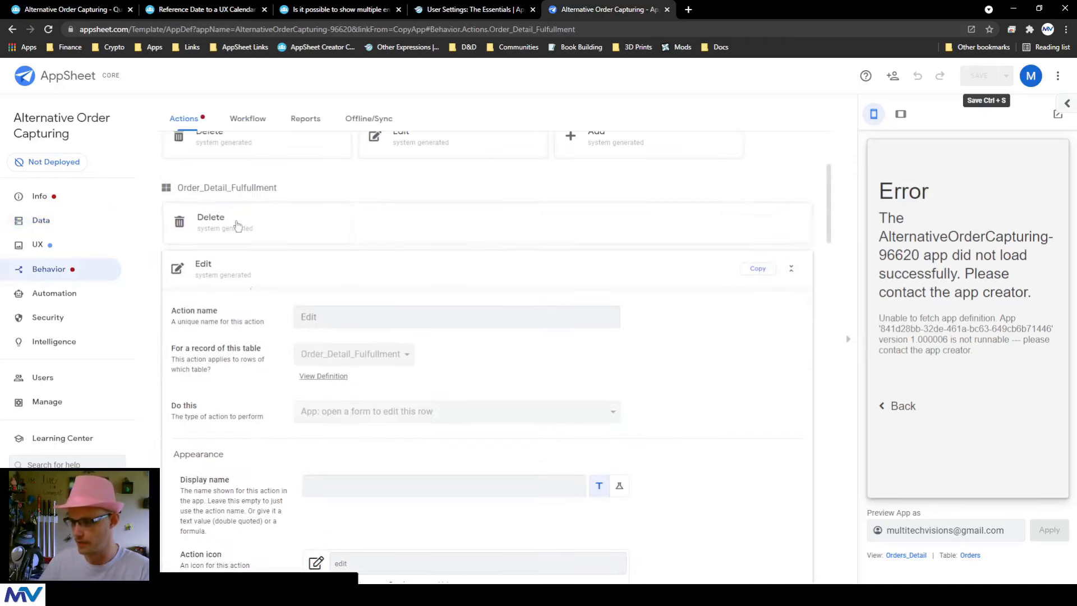
left_click(246, 282)
left_click(244, 423)
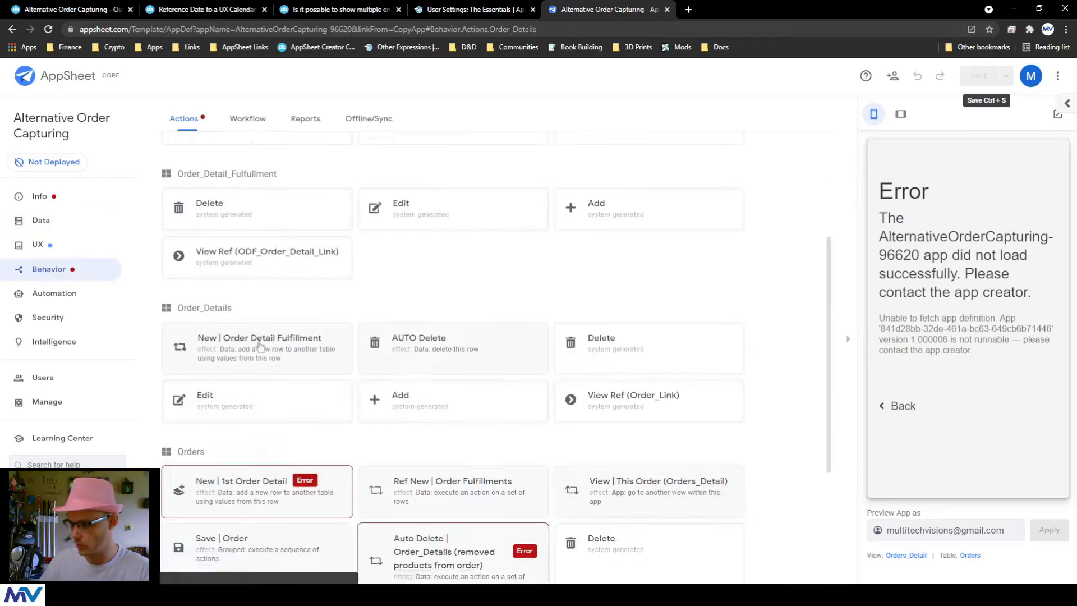
scroll(278, 324, "down", 1)
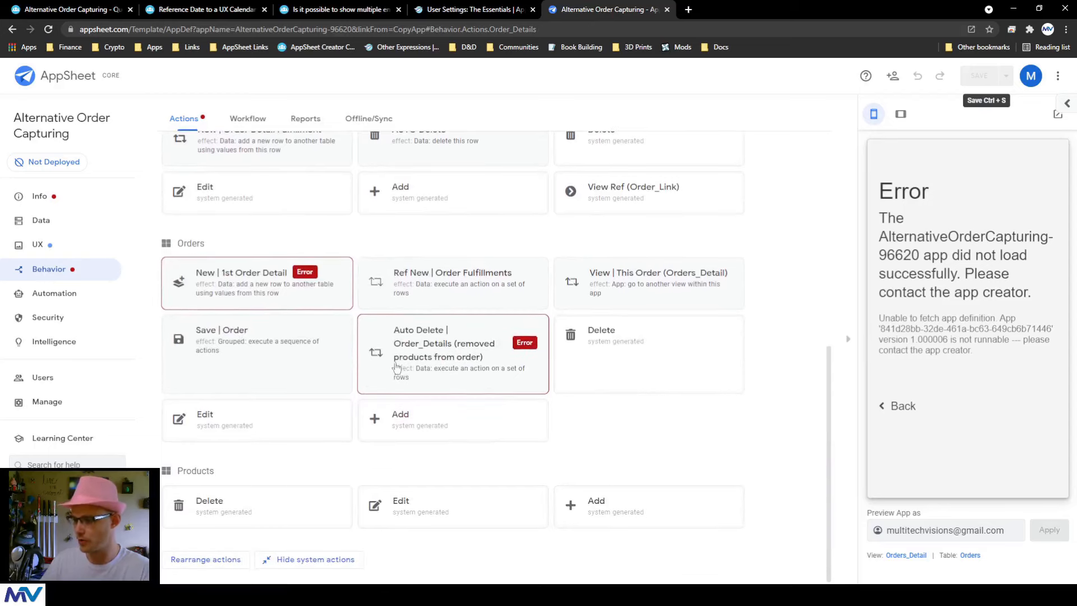
left_click(425, 365)
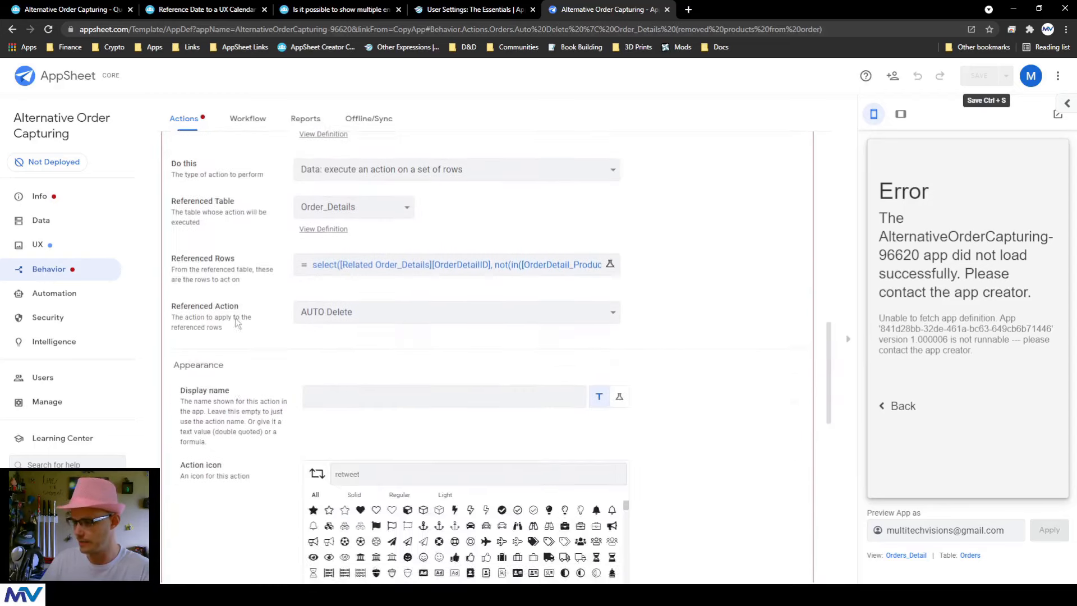
left_click(409, 251)
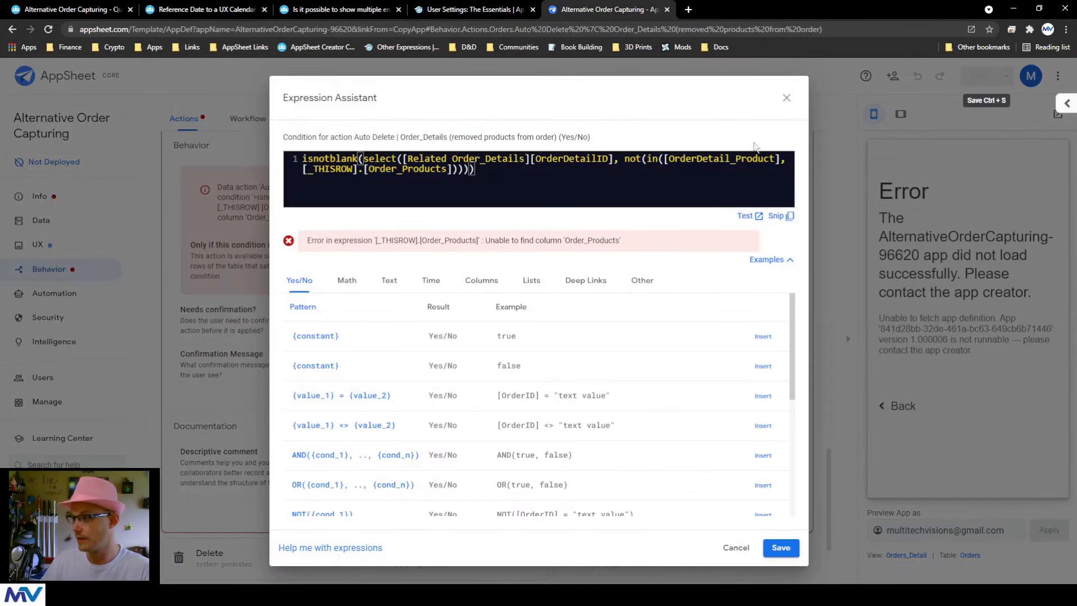
left_click(786, 100)
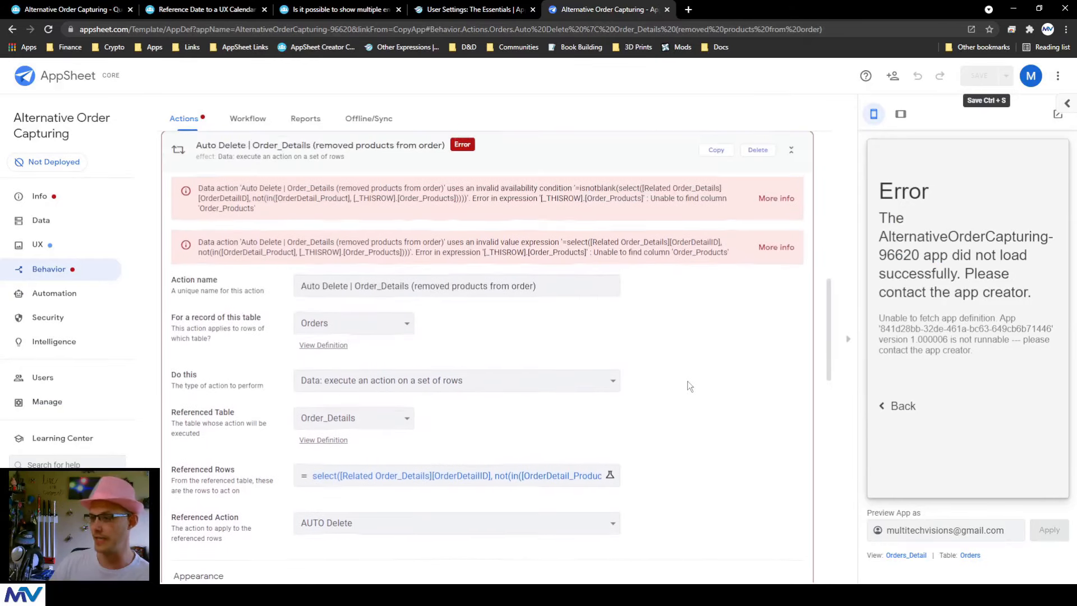
scroll(689, 386, "up", 2)
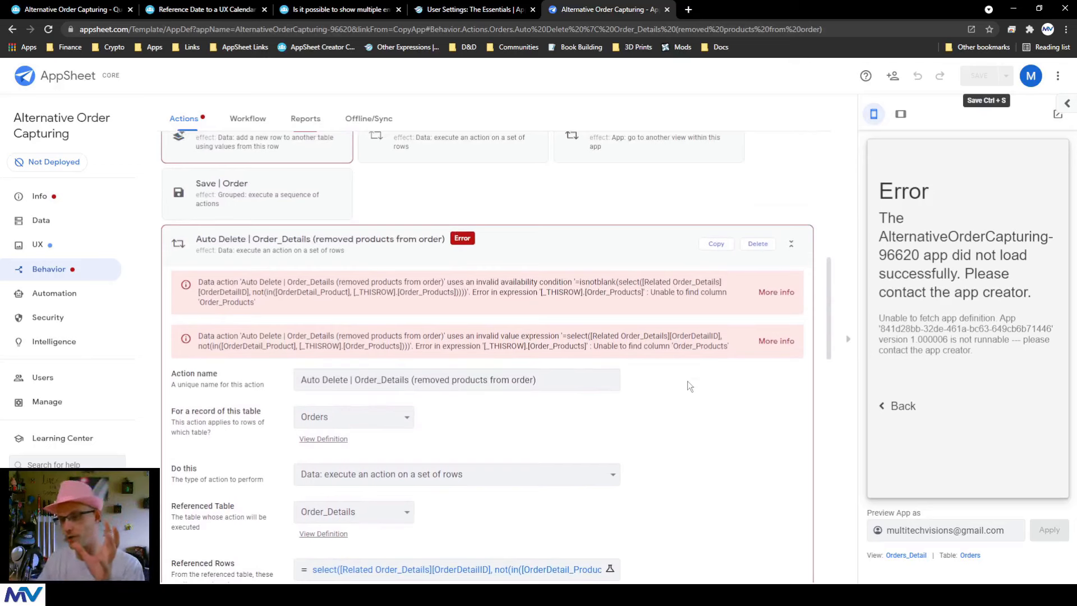
left_click(757, 243)
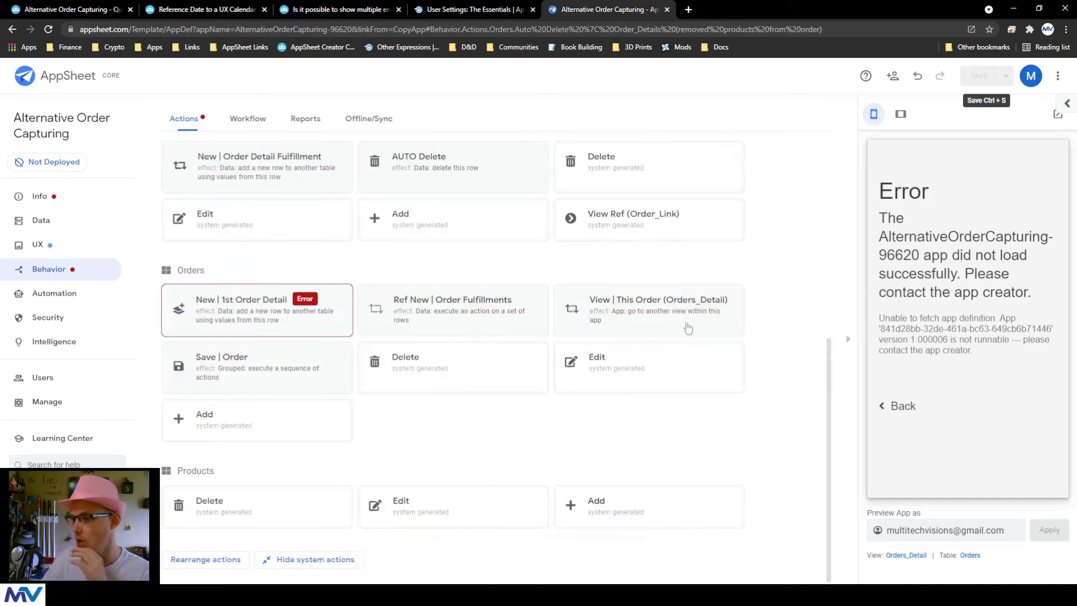
Clear the availability condition of the Orders action "New | 1st Order Detail" and save the app
left_click(320, 315)
scroll(262, 296, "down", 7)
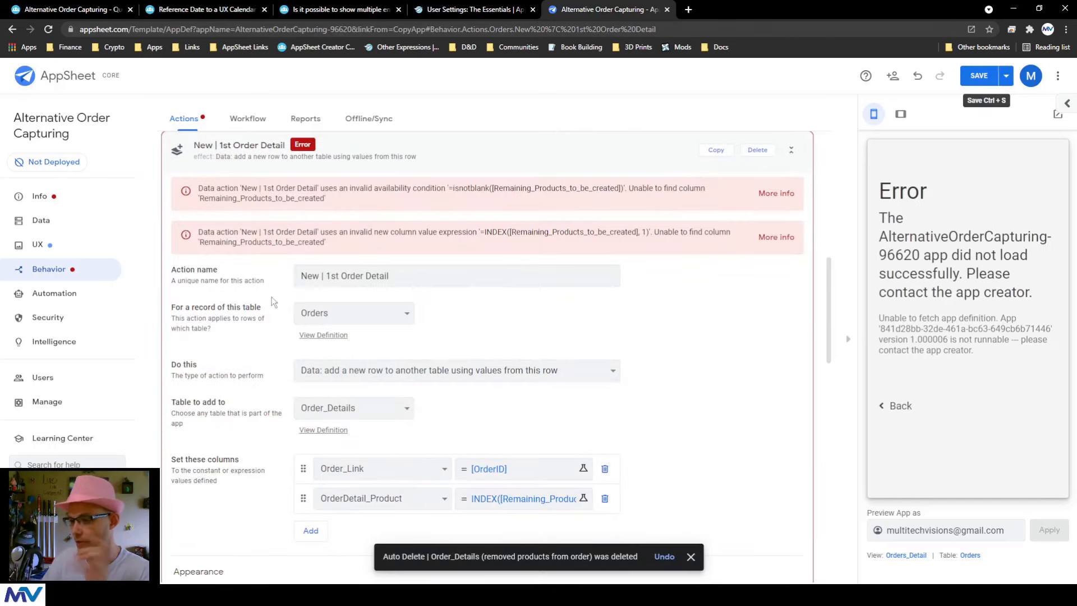
scroll(262, 296, "down", 1)
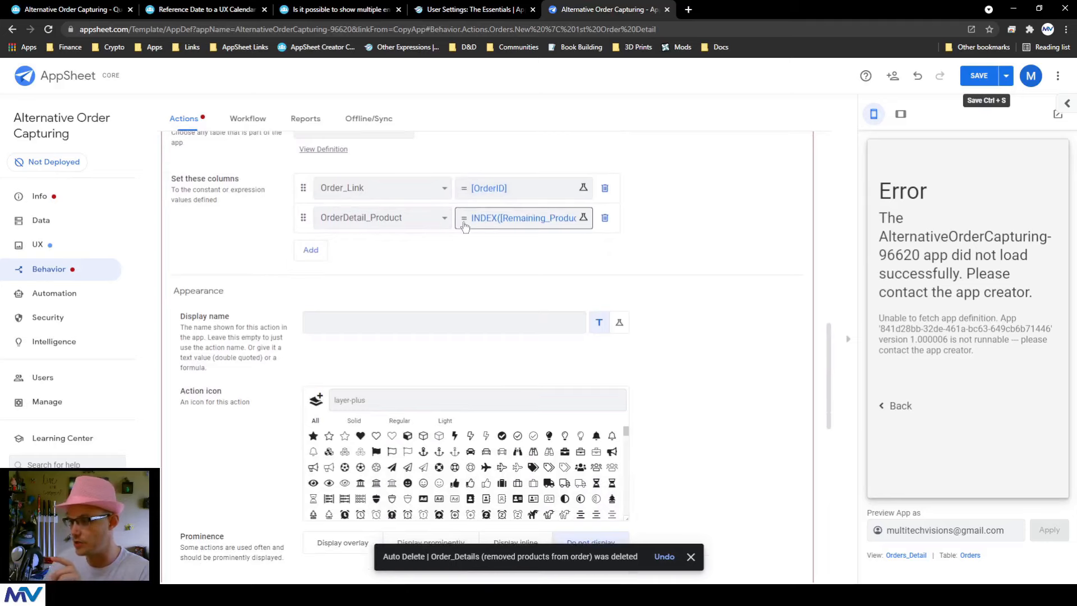
left_click(378, 225)
left_click(378, 225)
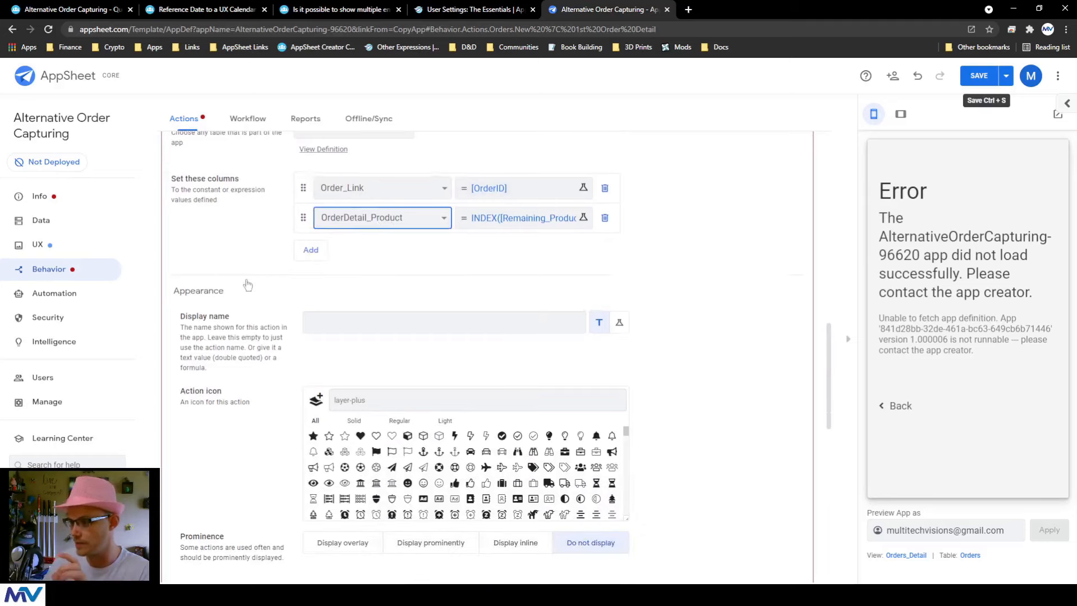
scroll(247, 283, "down", 7)
left_click(376, 335)
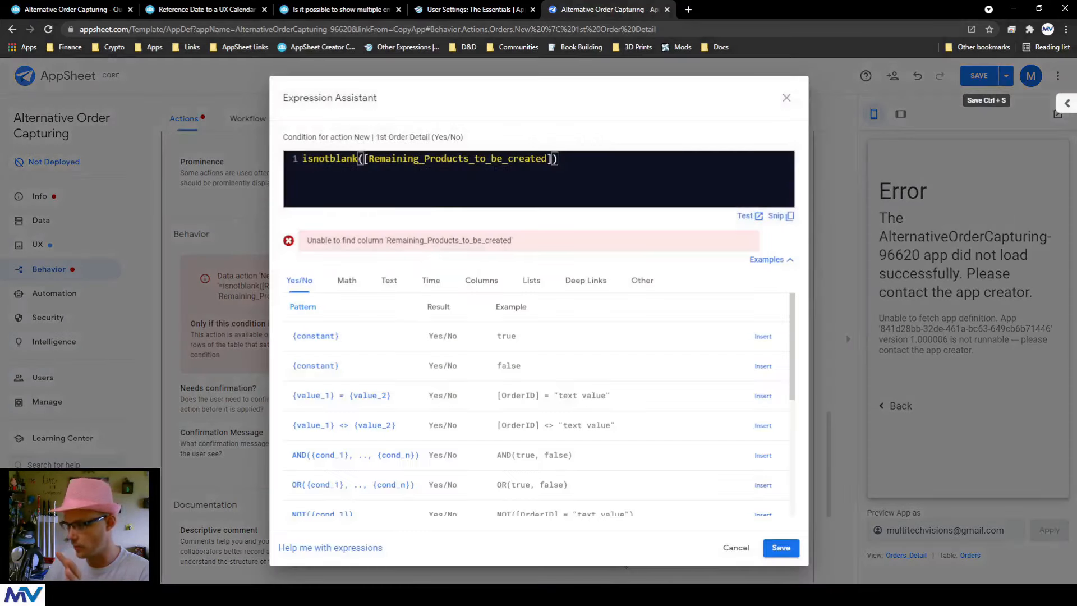
left_click_drag(558, 158, 228, 156)
key("BackSpace")
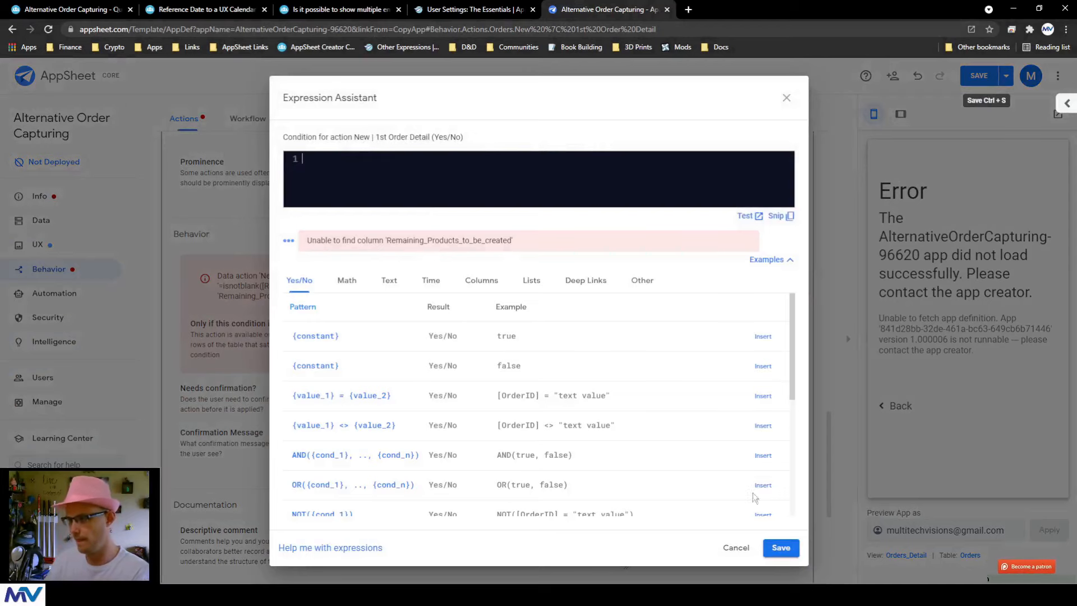
left_click(796, 552)
scroll(336, 403, "up", 10)
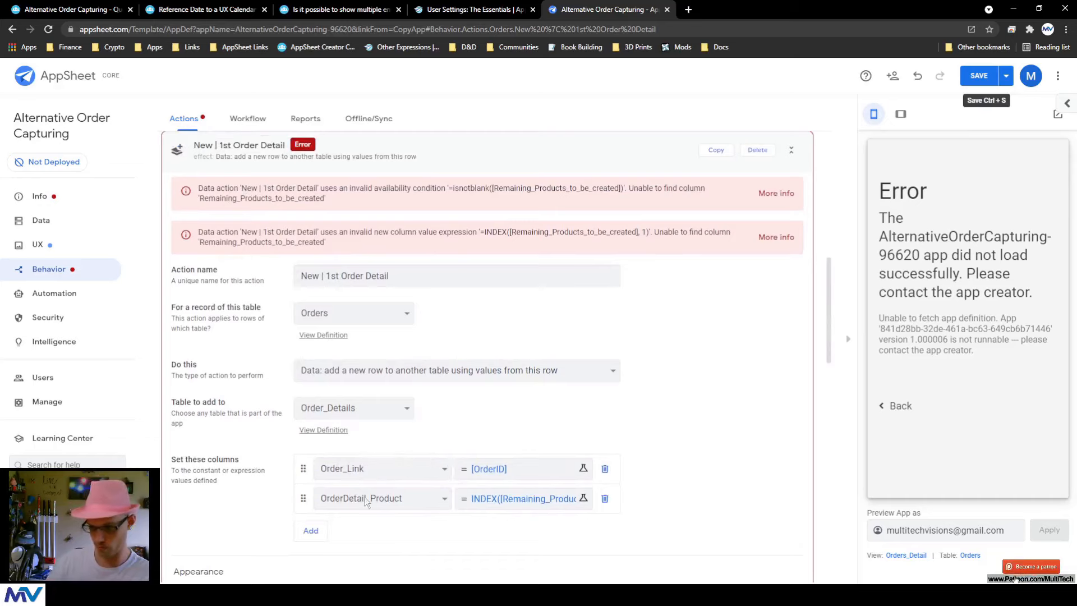
left_click(290, 167)
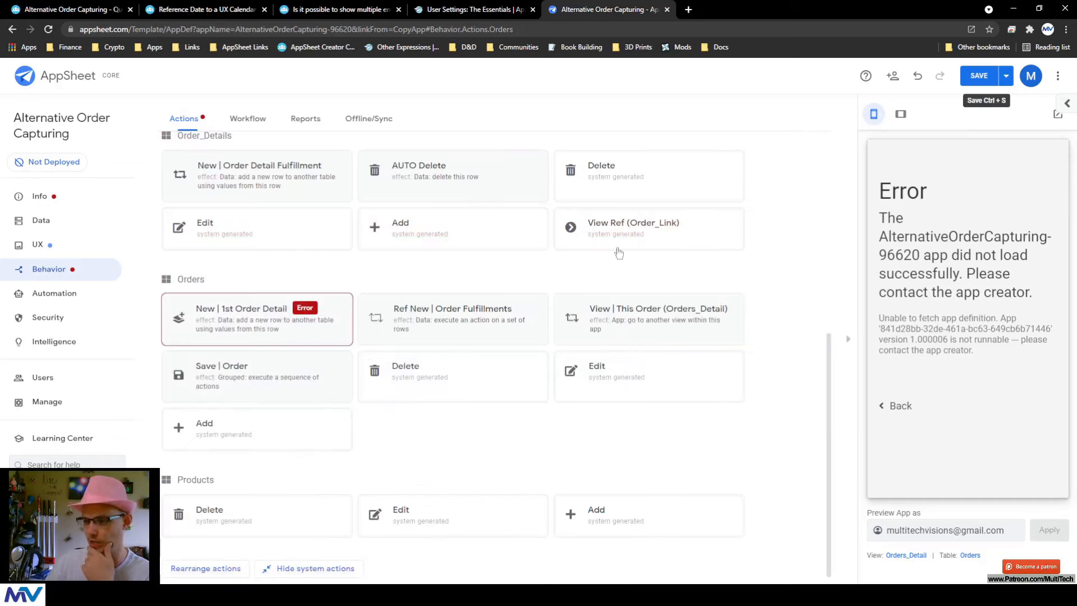
left_click(979, 76)
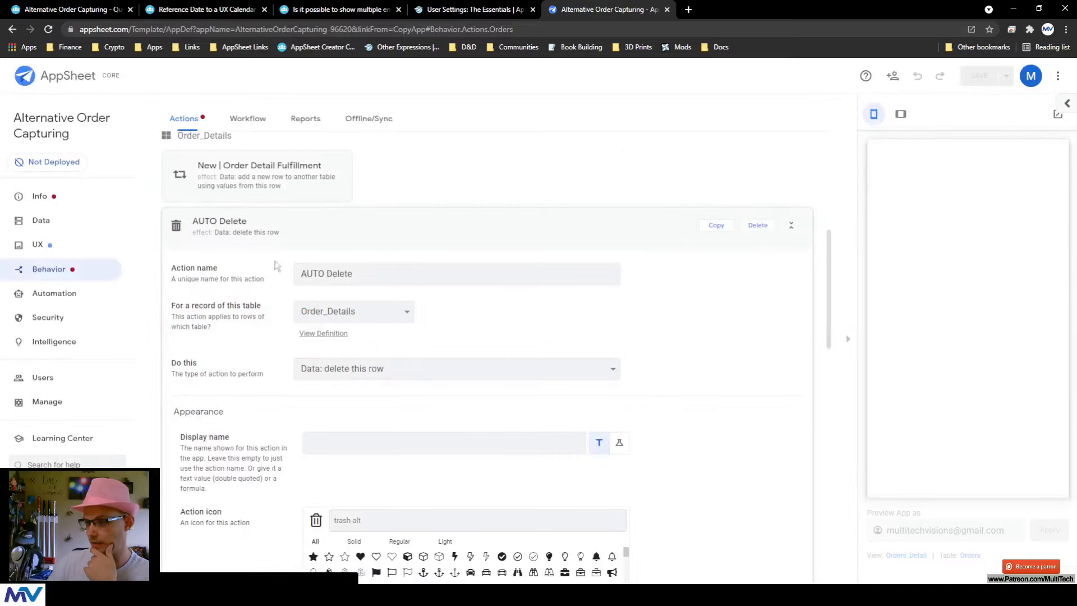
Review the OrderDetail_Product expression in the Orders action "New | 1st Order Detail", remove that column assignment and save the app
left_click(261, 330)
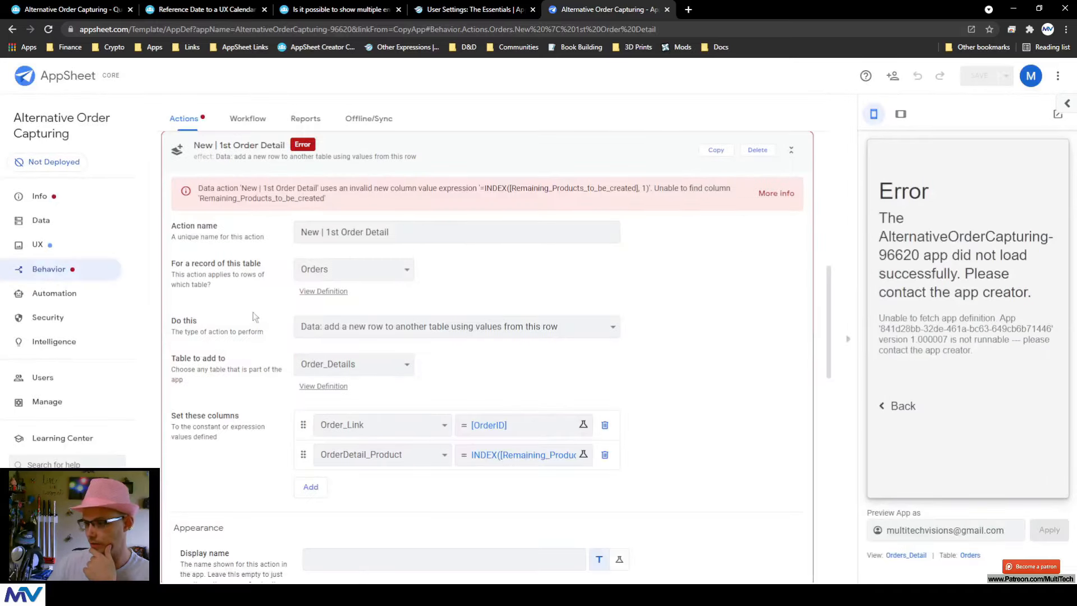
scroll(252, 308, "down", 8)
scroll(253, 307, "down", 6)
scroll(253, 306, "up", 10)
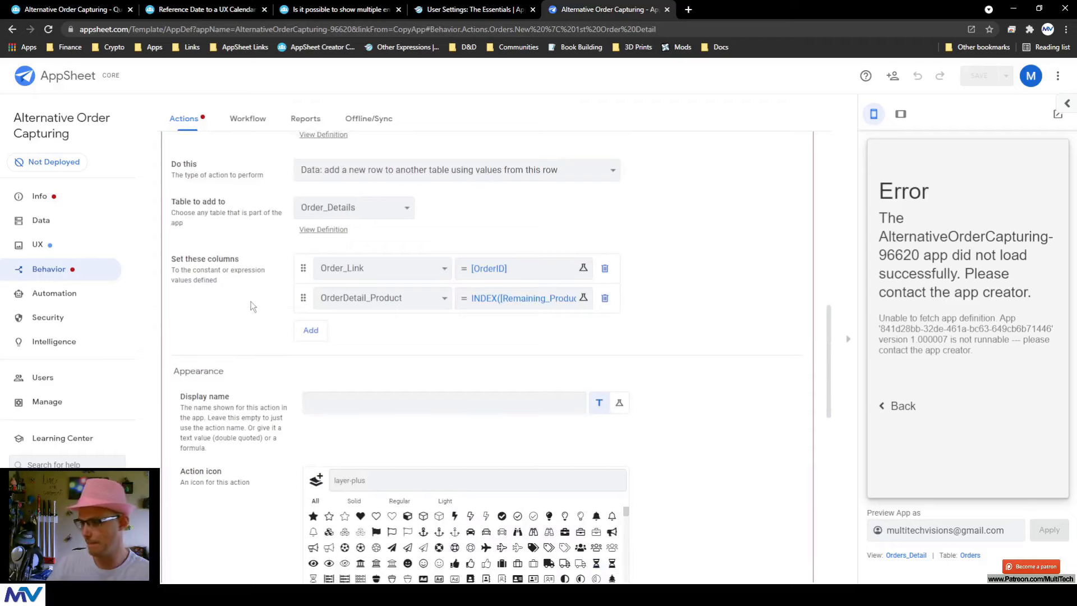
scroll(251, 305, "up", 4)
scroll(251, 306, "down", 7)
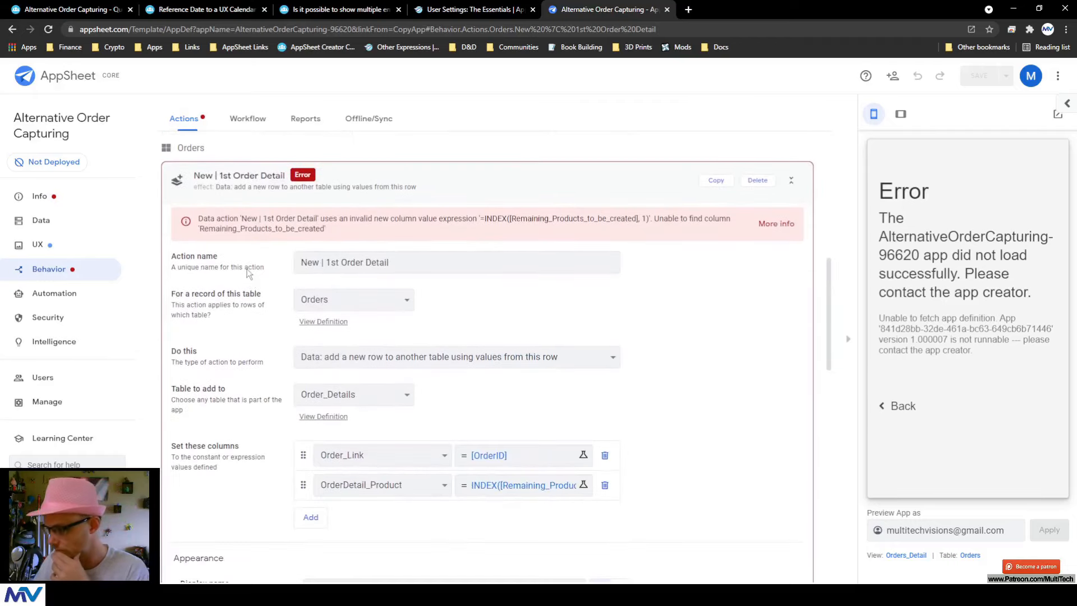
left_click(504, 299)
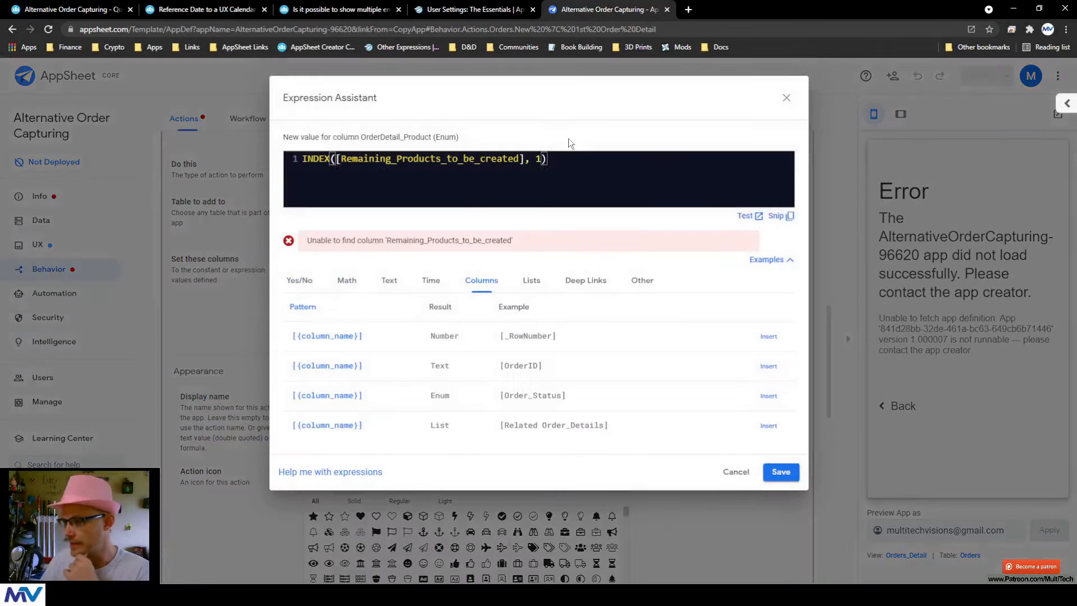
left_click_drag(547, 158, 301, 159)
left_click(786, 97)
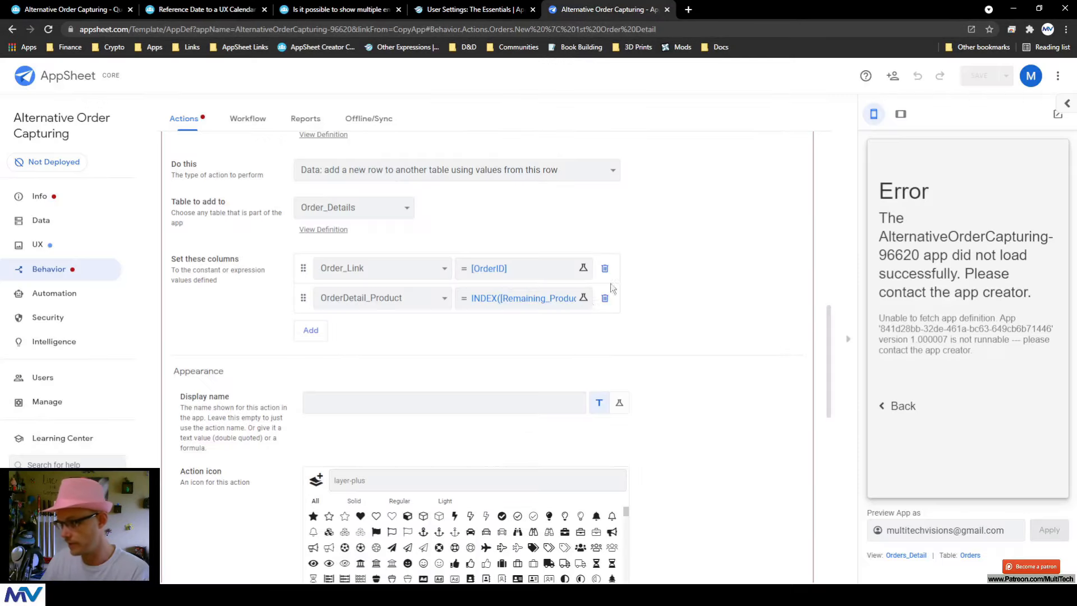
left_click(605, 298)
left_click(978, 77)
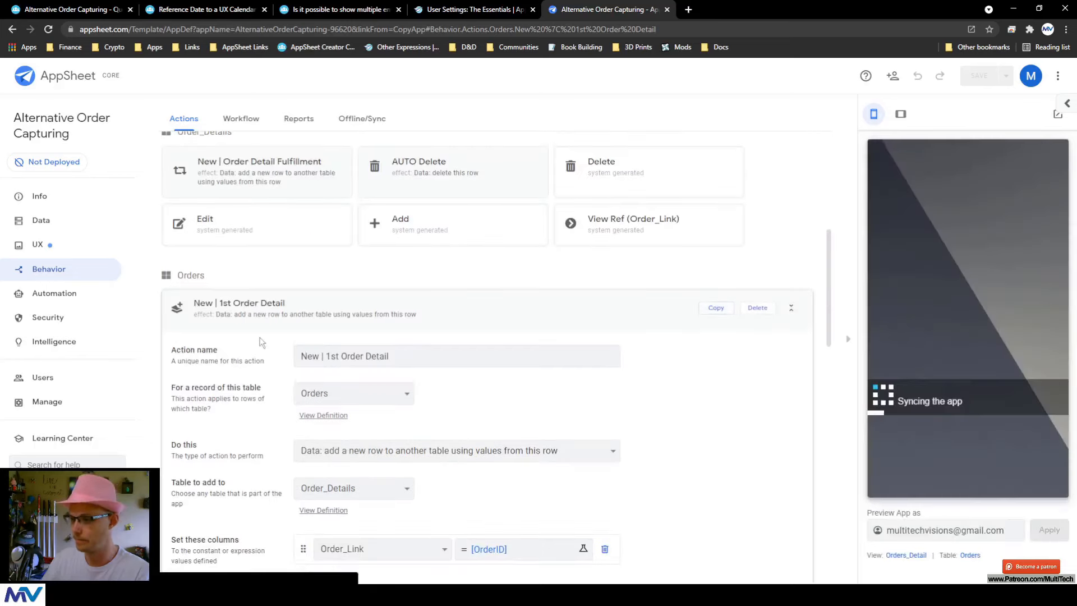
left_click(272, 312)
scroll(649, 401, "up", 7)
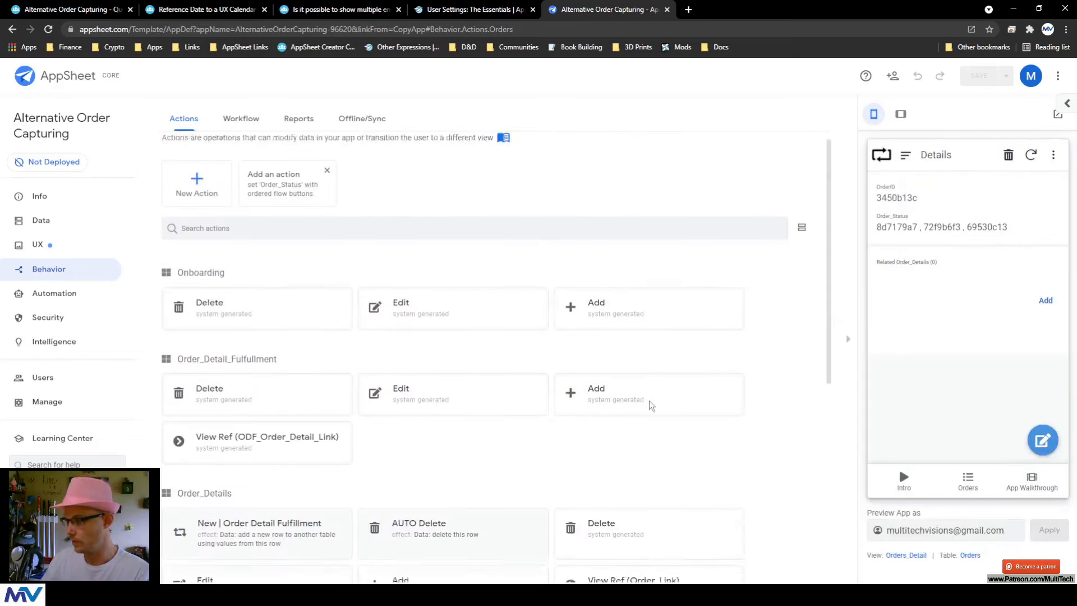
Look over the column definitions of the Orders table
left_click(40, 220)
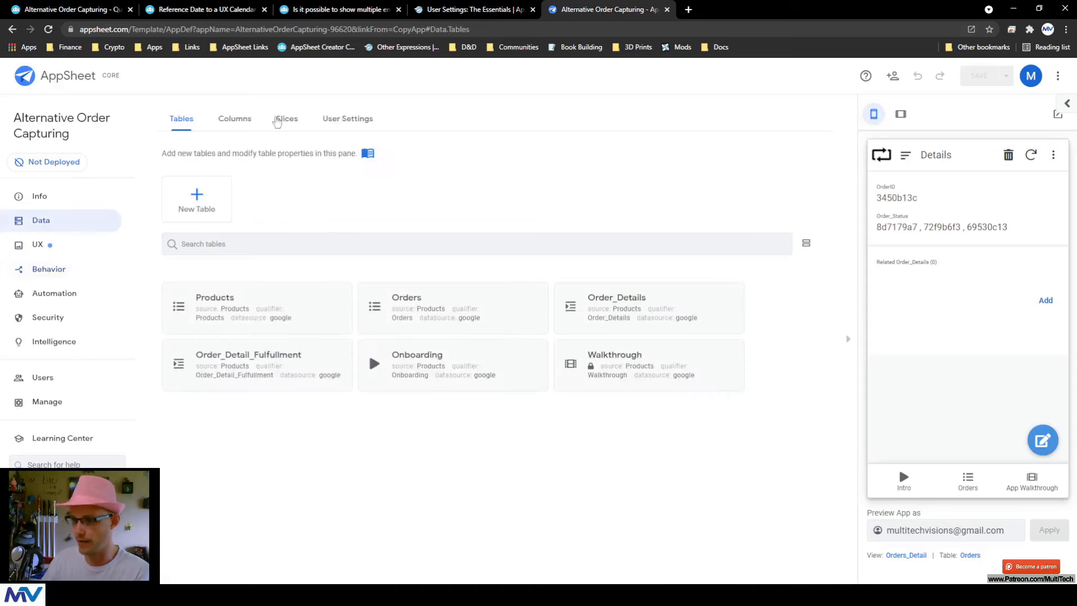
left_click(241, 119)
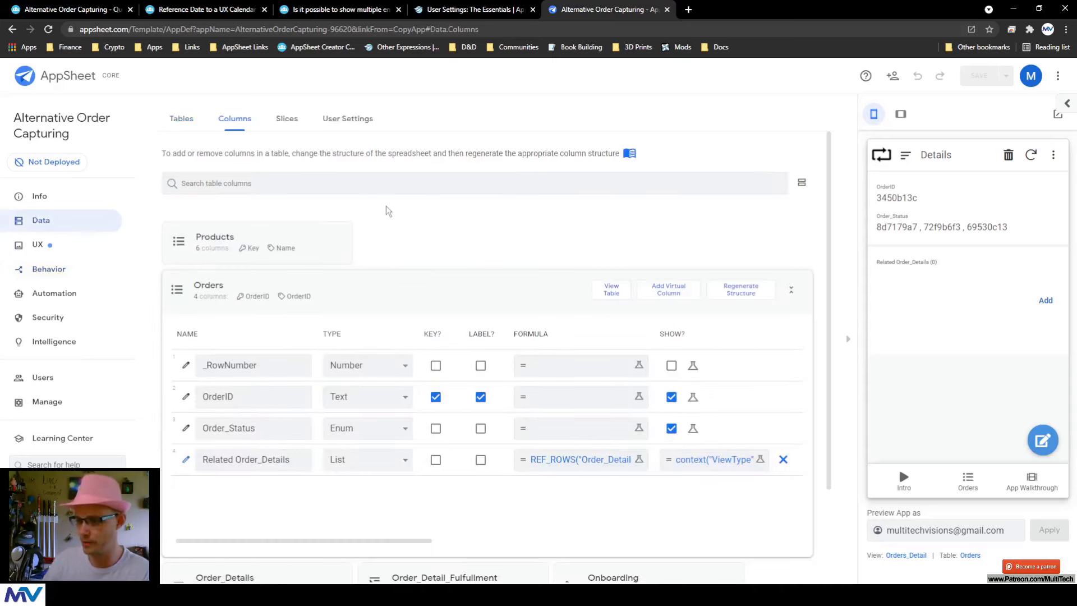
scroll(386, 206, "down", 2)
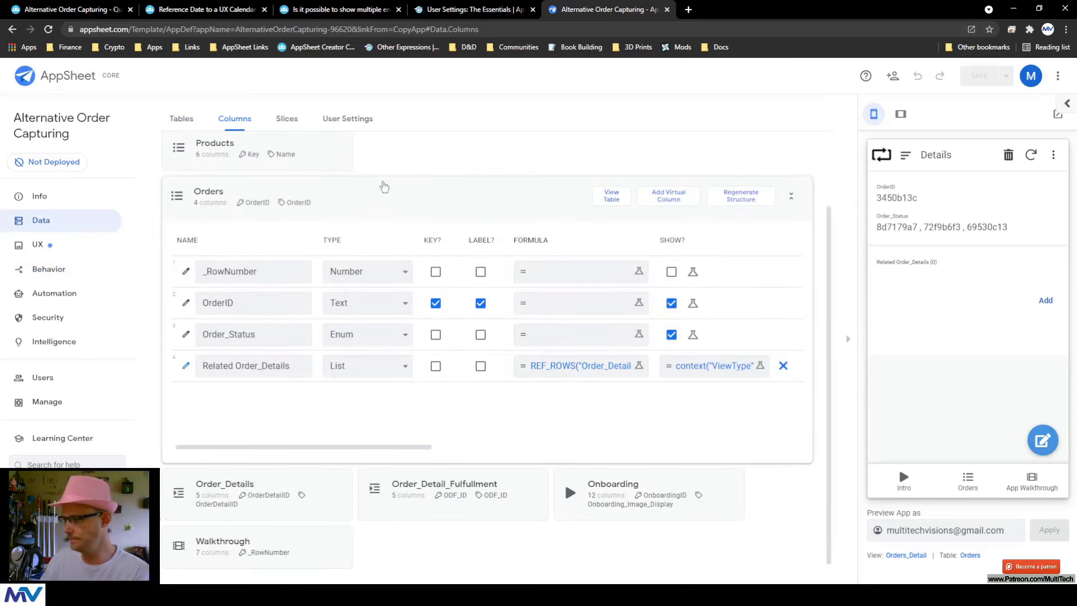
Select every order in the Orders view of the app preview and delete them all
left_click(972, 480)
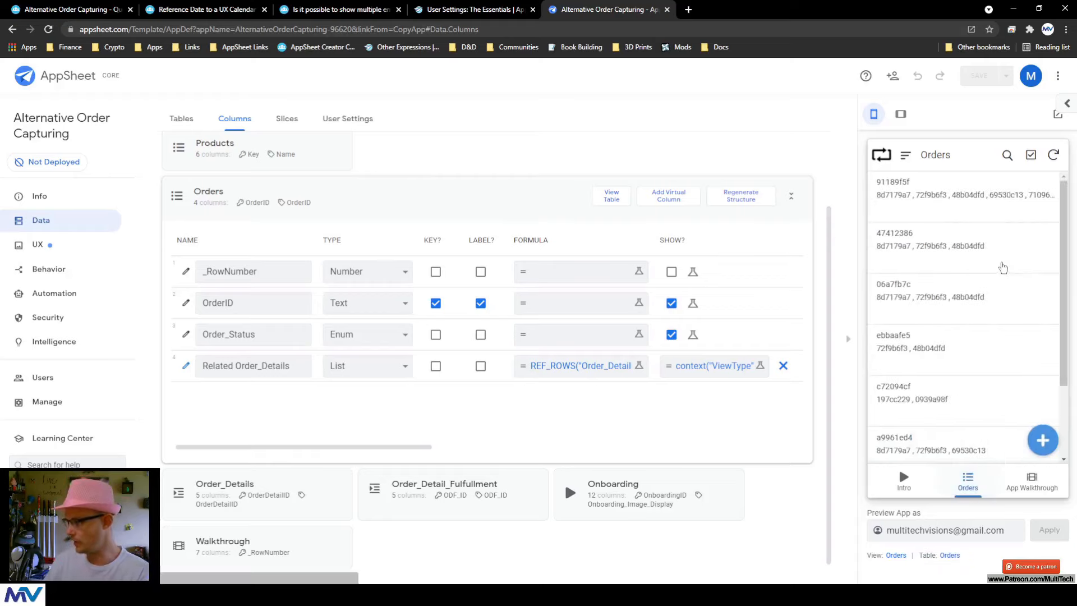
left_click(1033, 156)
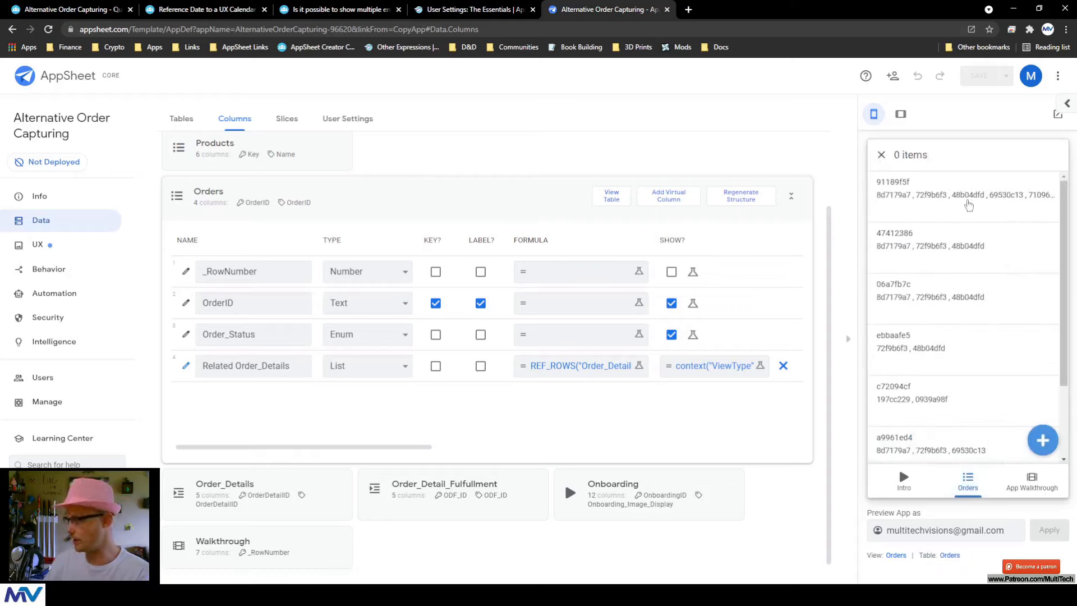
left_click(968, 201)
left_click(957, 252)
left_click(945, 312)
left_click(929, 372)
scroll(964, 307, "down", 2)
left_click(955, 317)
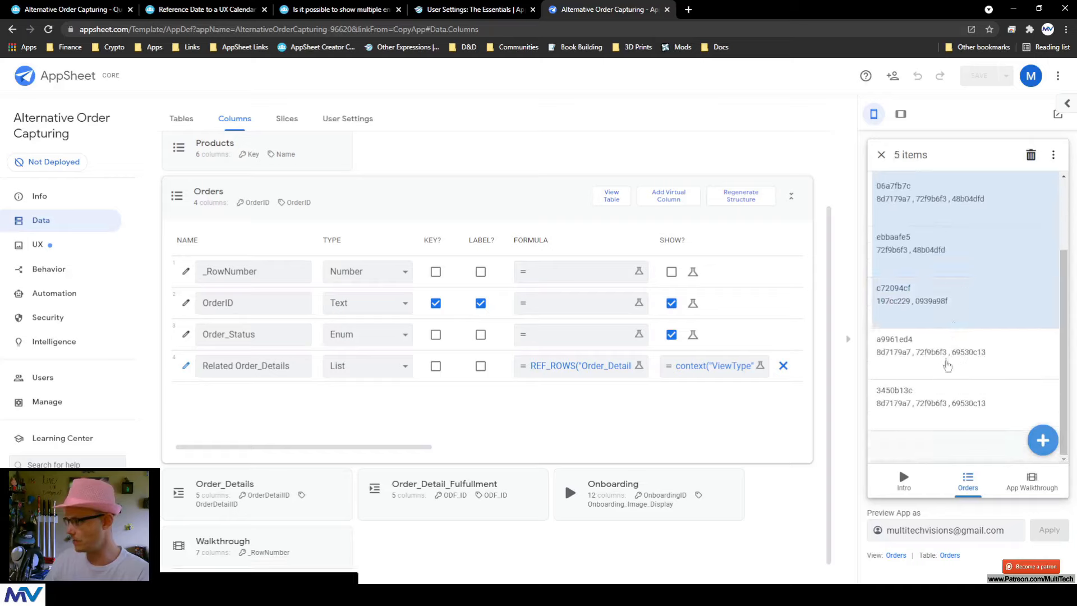
left_click(950, 347)
left_click(953, 398)
left_click(1030, 156)
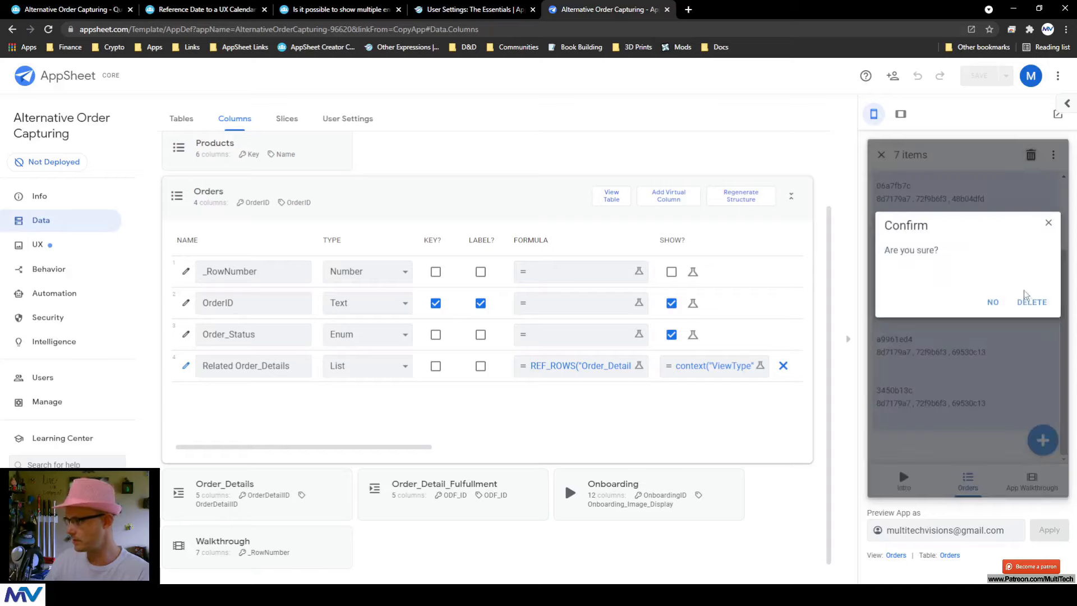
left_click(1031, 303)
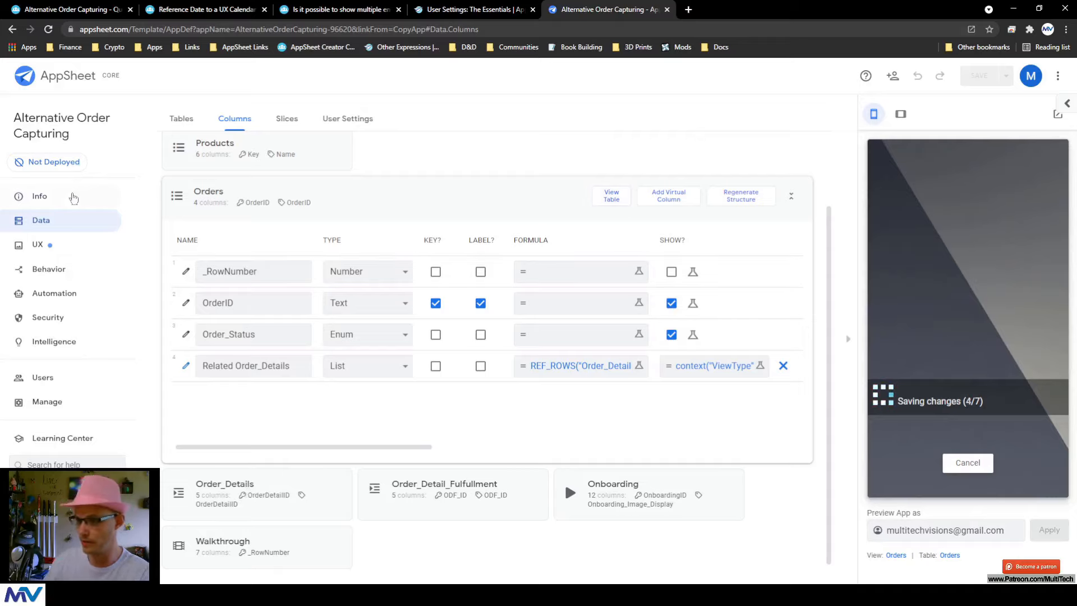
Open the Orders table's source spreadsheet and check the remaining records in the Orders, Order_Details and Order_Detail_Fulfullment sheets
left_click(181, 119)
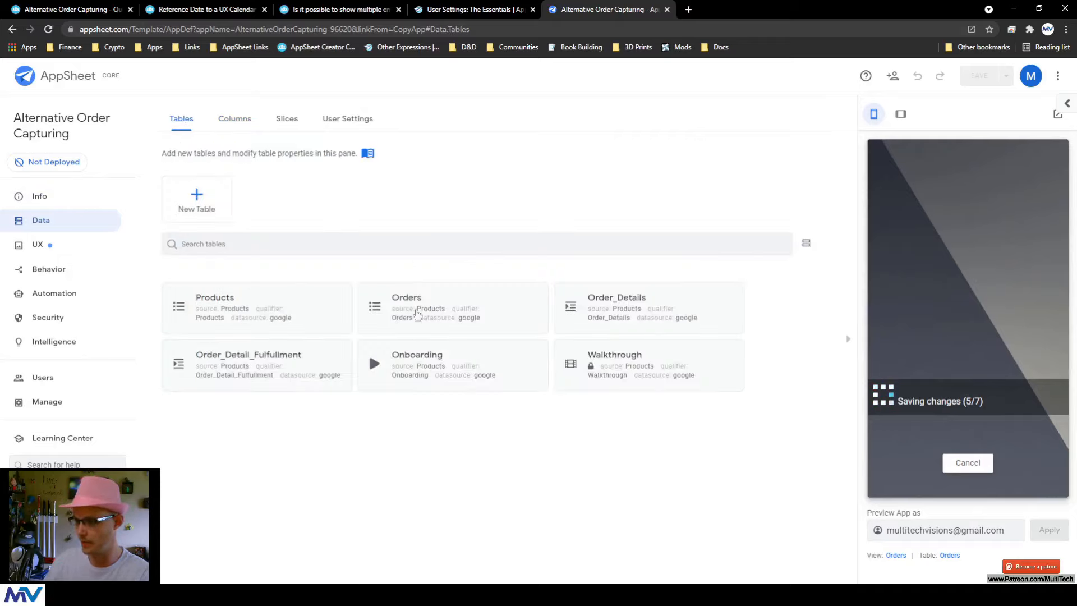
left_click(416, 312)
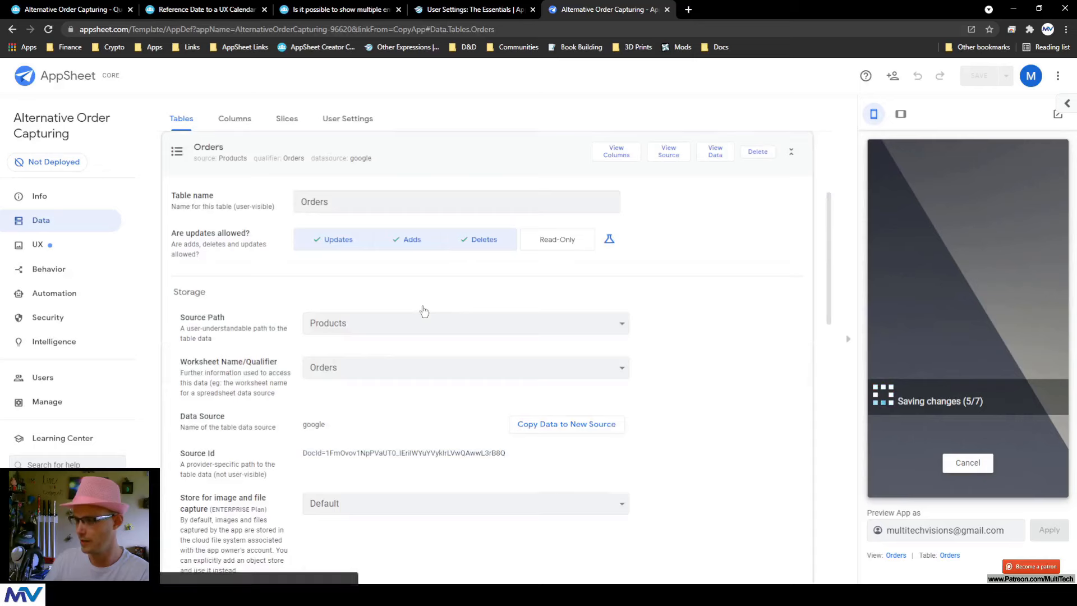
left_click(668, 152)
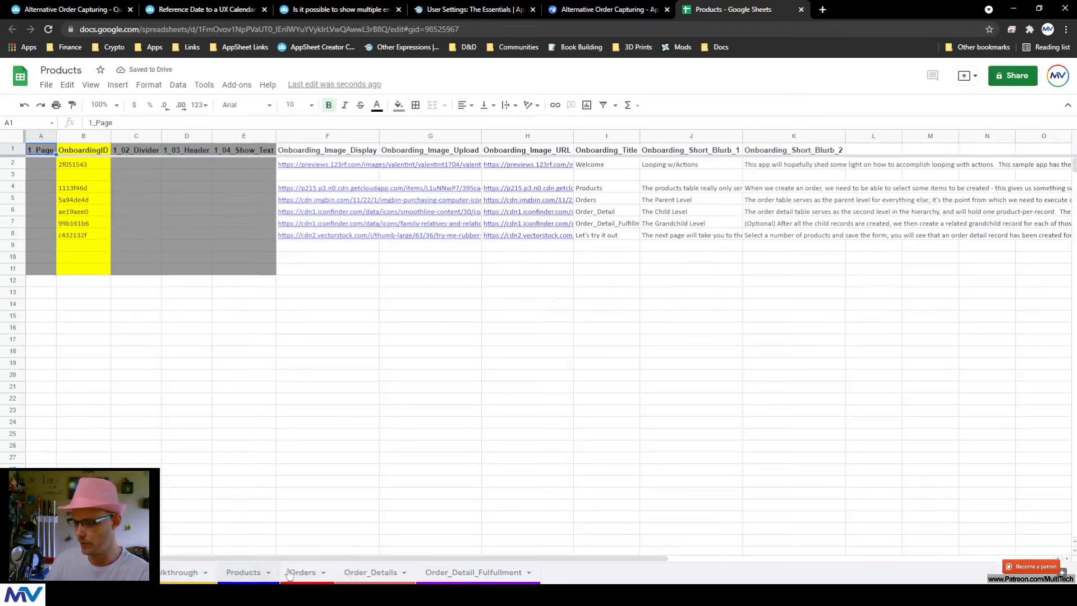
left_click(297, 572)
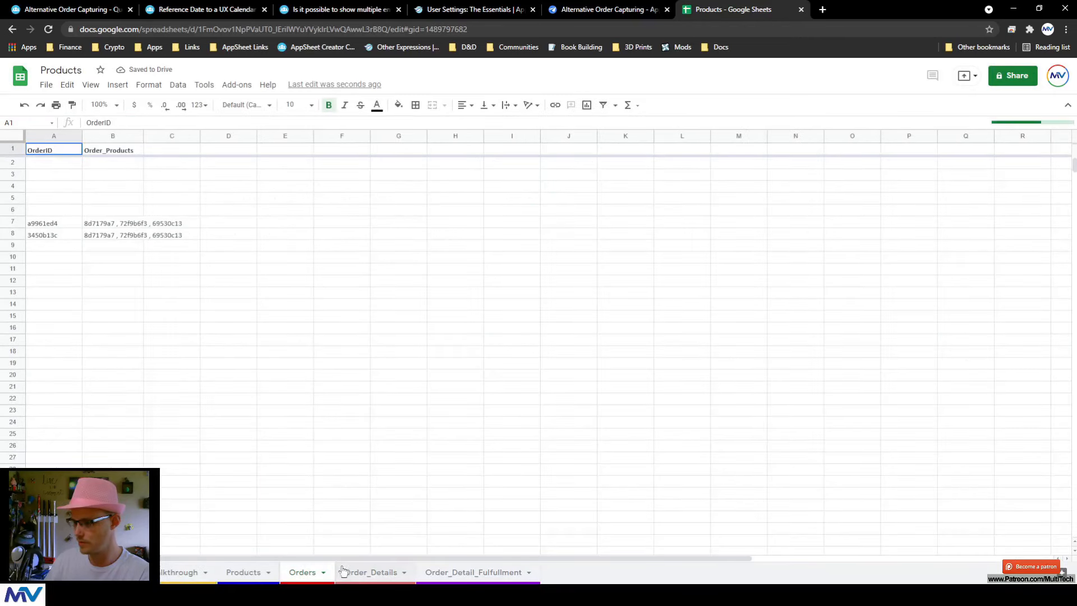
left_click(375, 578)
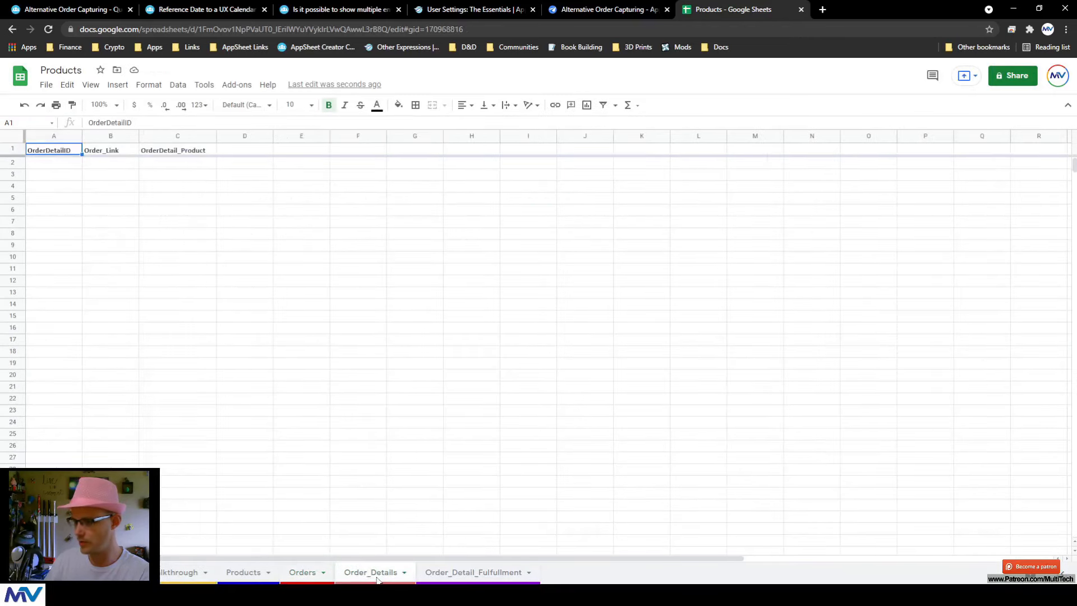
left_click(444, 570)
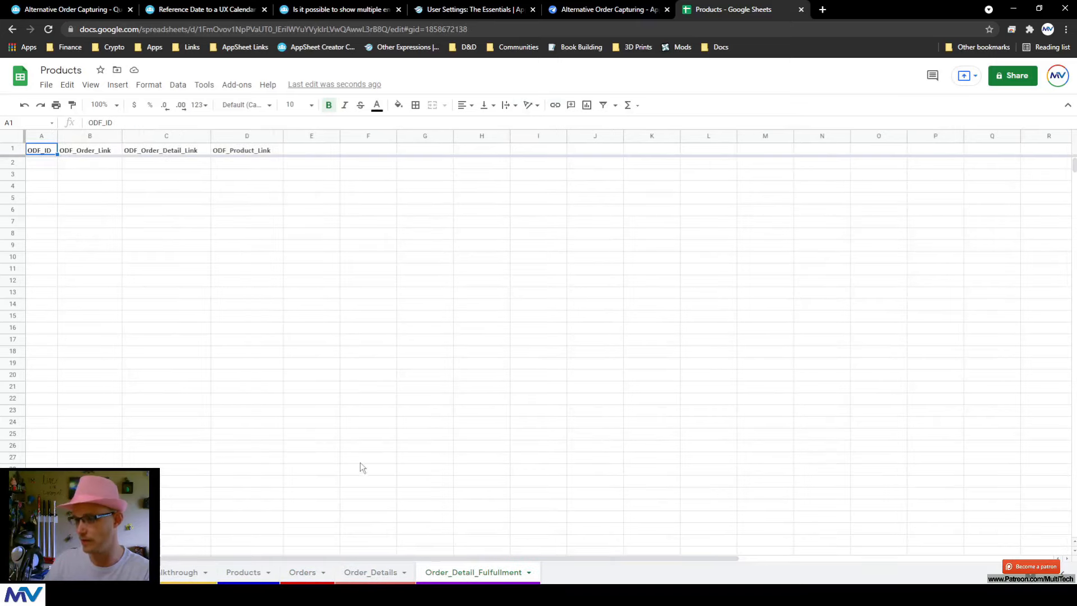
Rename the Order_Products column header in the Orders sheet as Order_Status
left_click(303, 572)
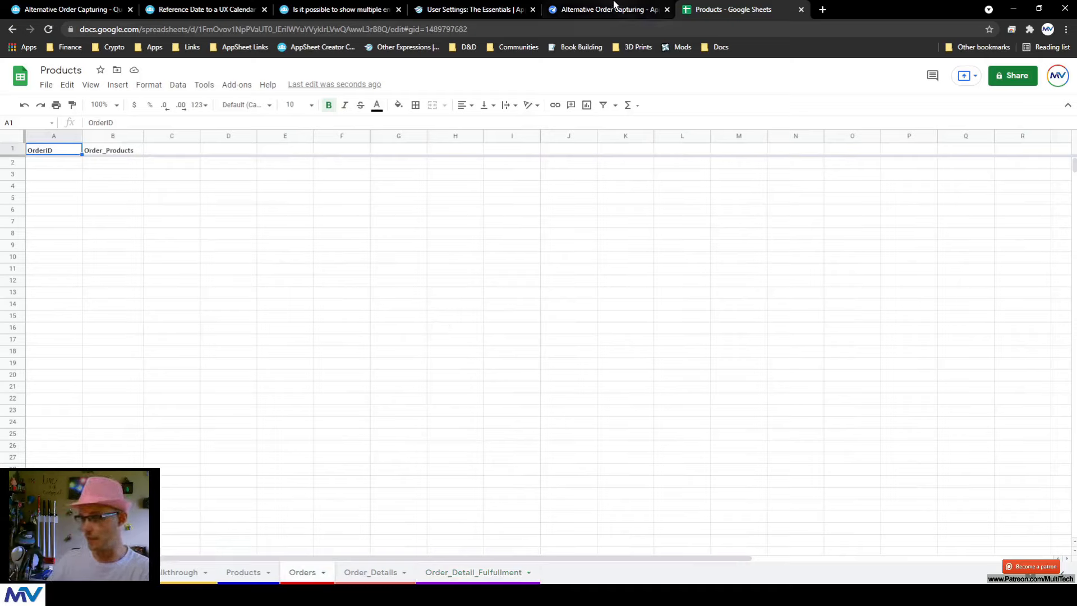
left_click(118, 152)
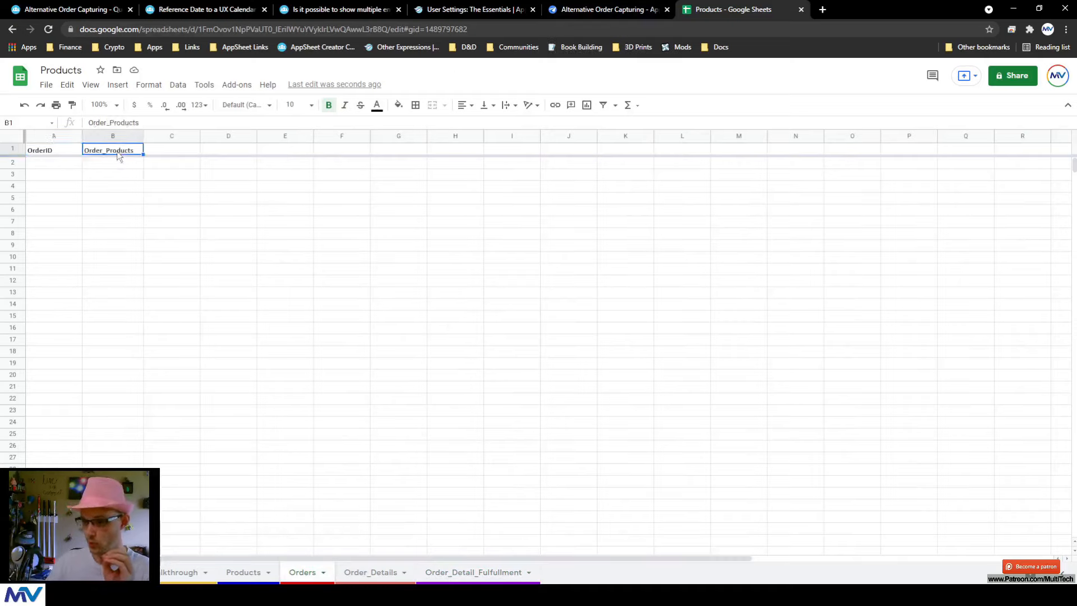
double_click(113, 150)
left_click_drag(106, 149, 154, 159)
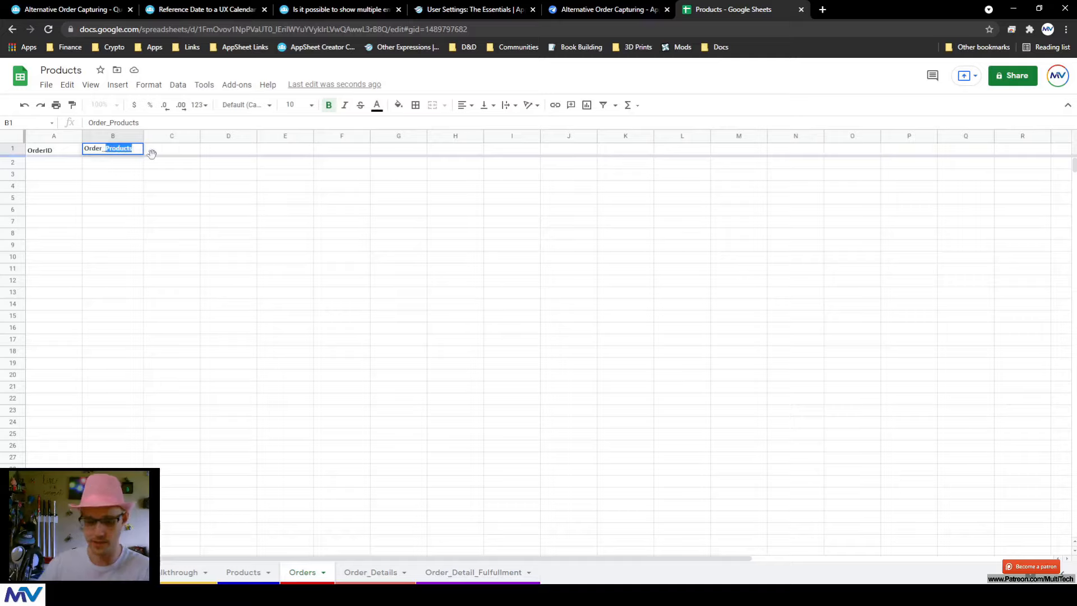
type("Status")
key("Return")
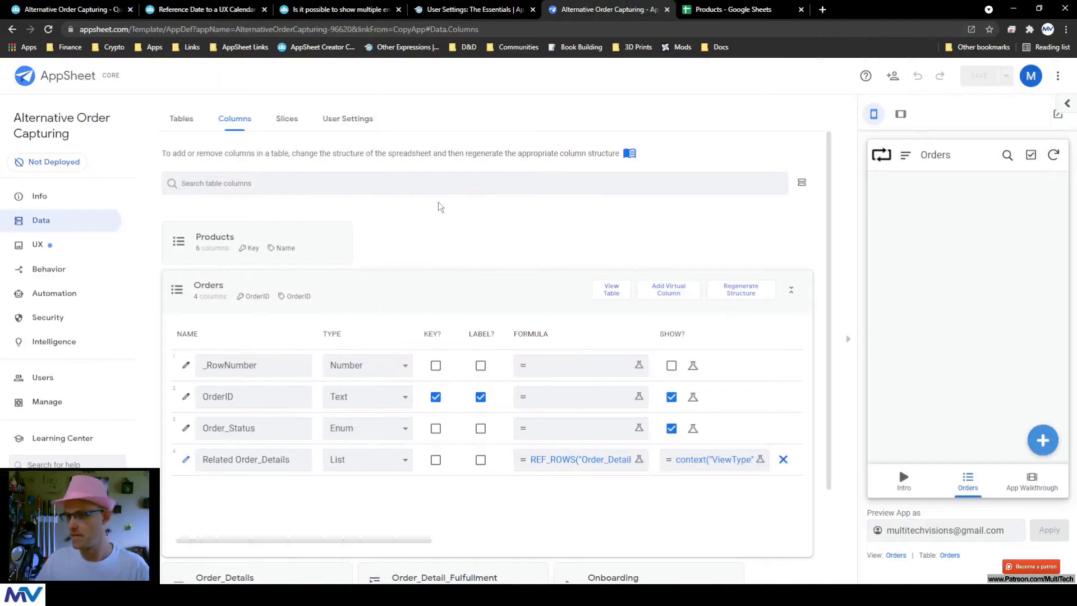
Create a slice in the AppSheet editor based on the Orders table and name it Building_Orders
left_click(296, 125)
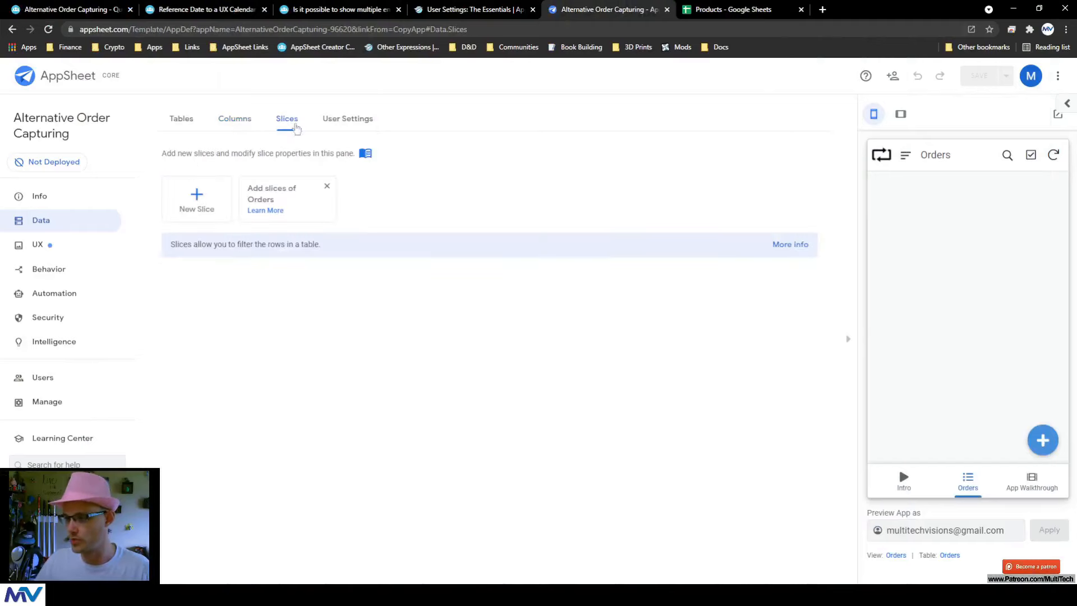
left_click(196, 202)
left_click(330, 241)
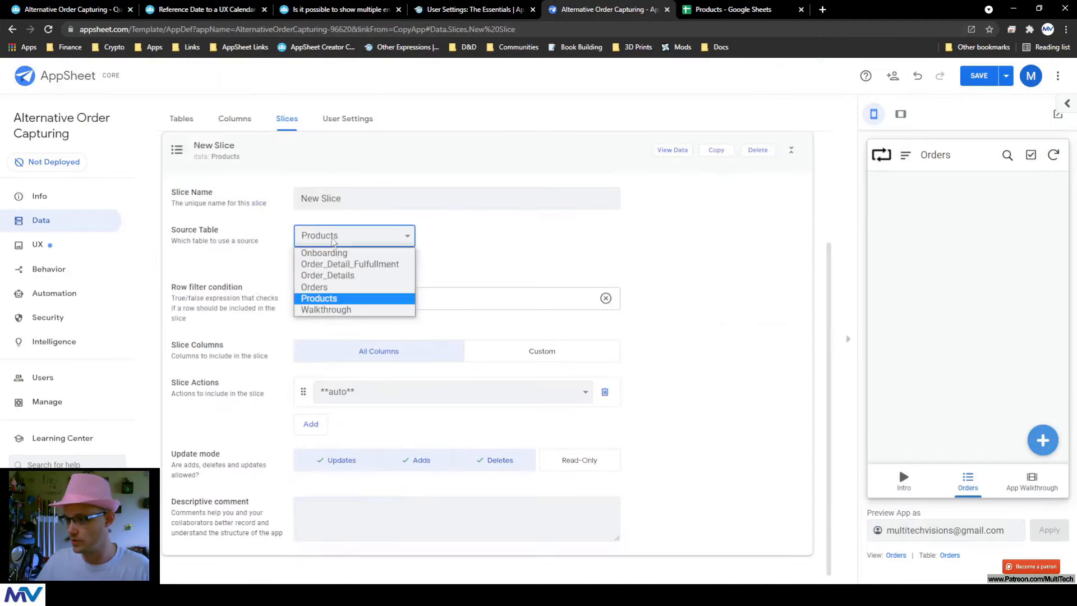
left_click(341, 288)
left_click(171, 199)
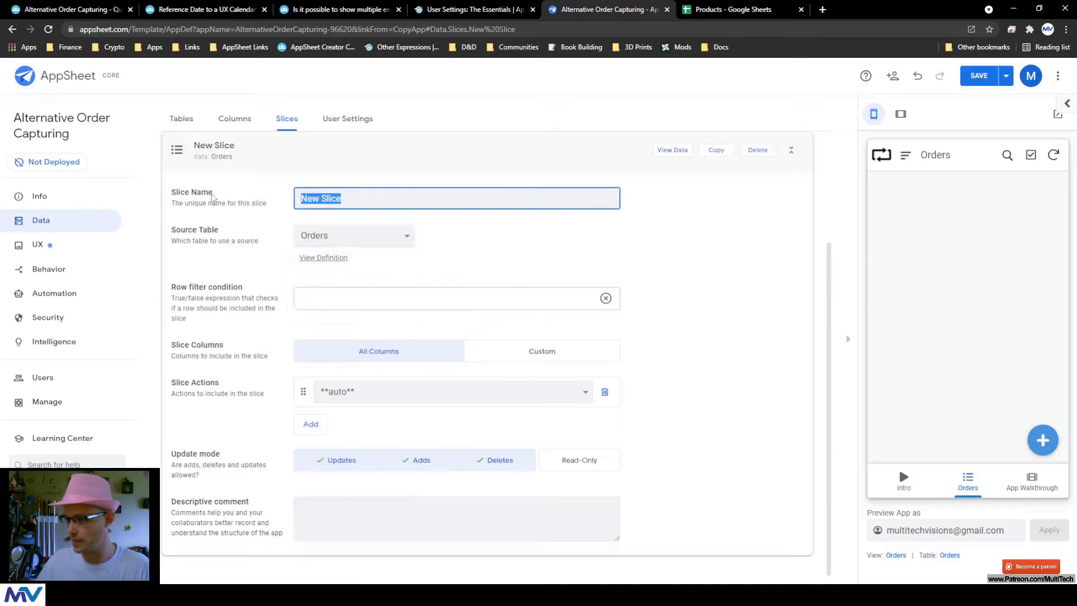
type("Bu")
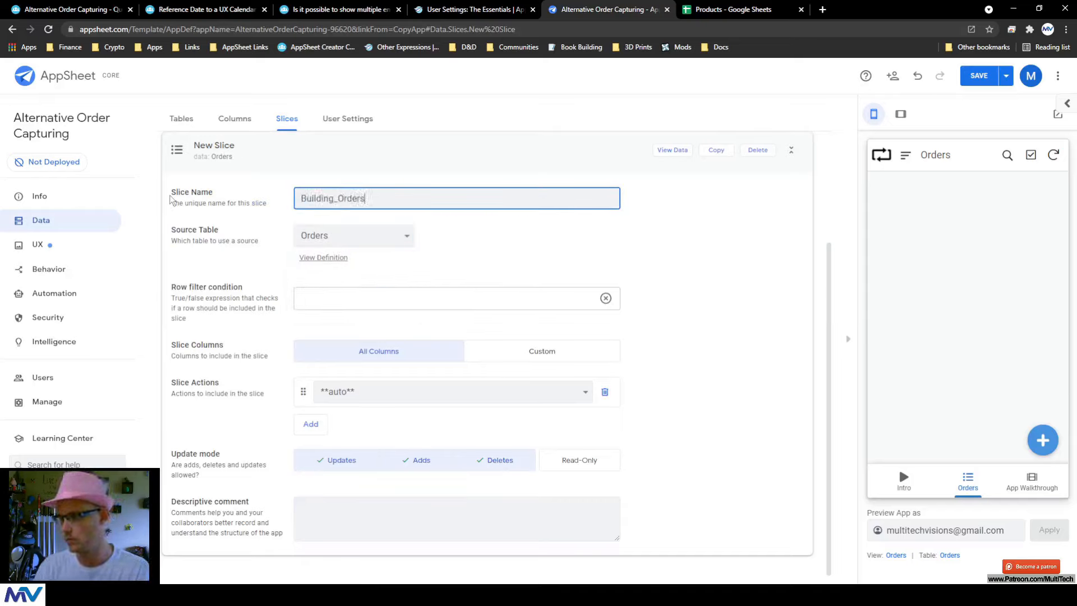
type("ilding_Orders")
Filter the Building_Orders slice to rows where [Order_Status] = "Building", disallow adds and save the app
left_click(374, 302)
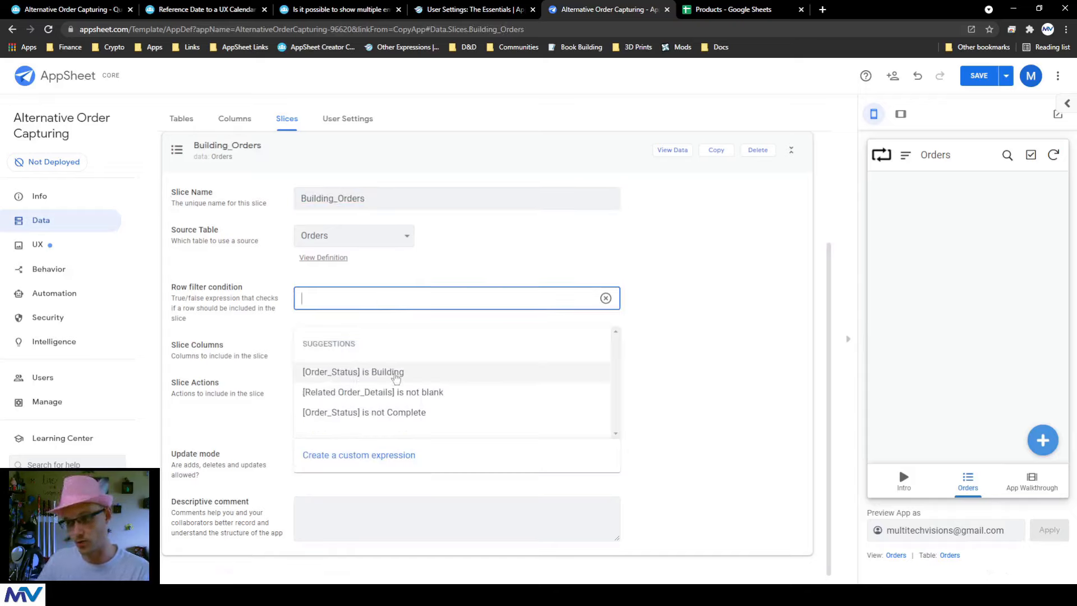
left_click(396, 373)
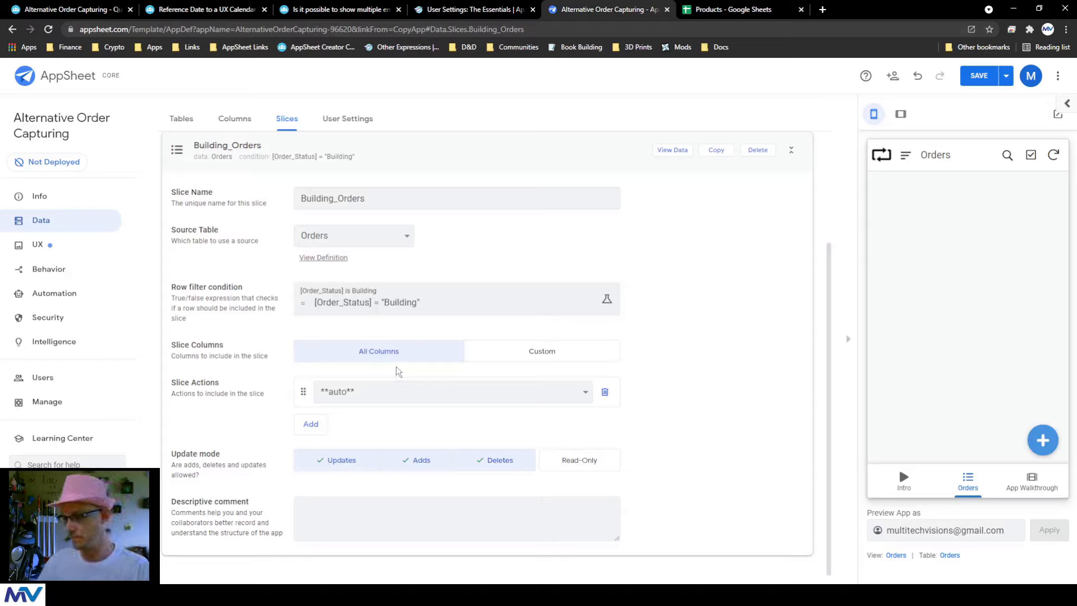
left_click(422, 469)
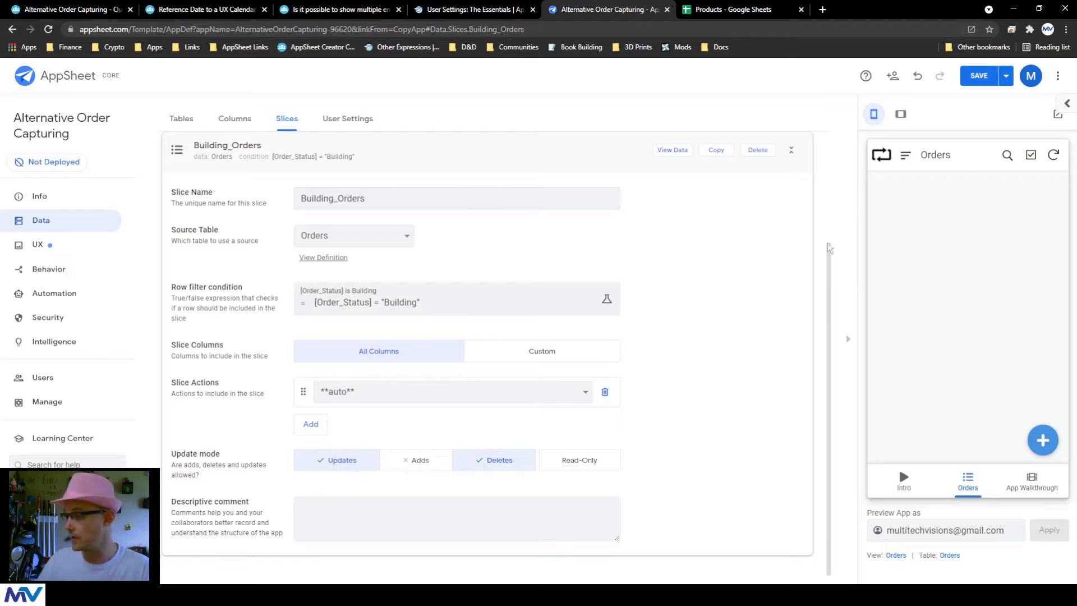
key("ctrl+s")
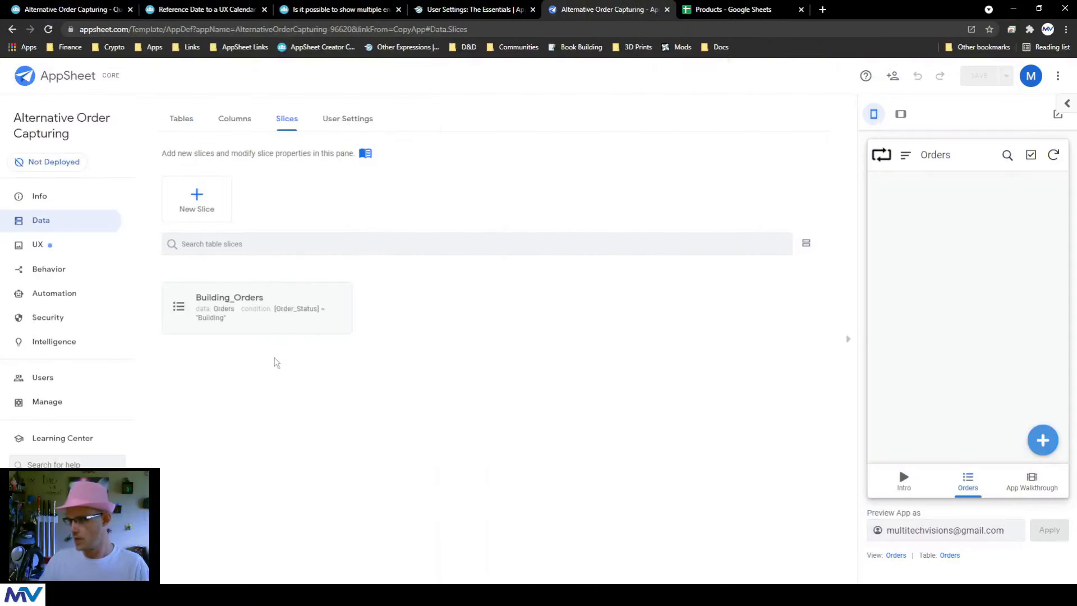
Create a detail view based on the Building_Orders slice and name it Building_Order_Detail
left_click(69, 253)
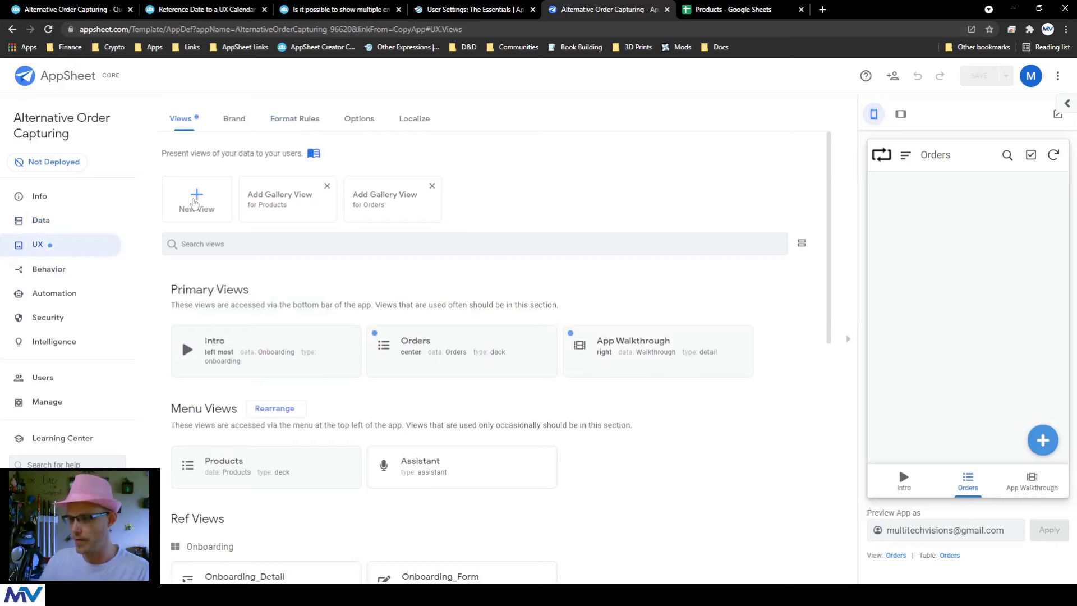
left_click(194, 204)
left_click(335, 235)
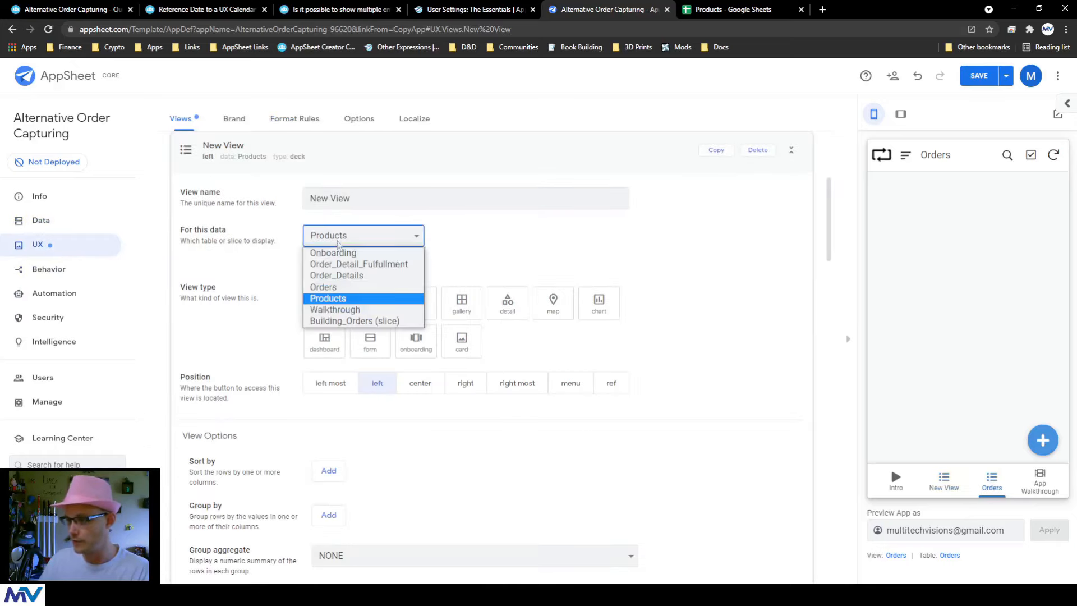
left_click(386, 322)
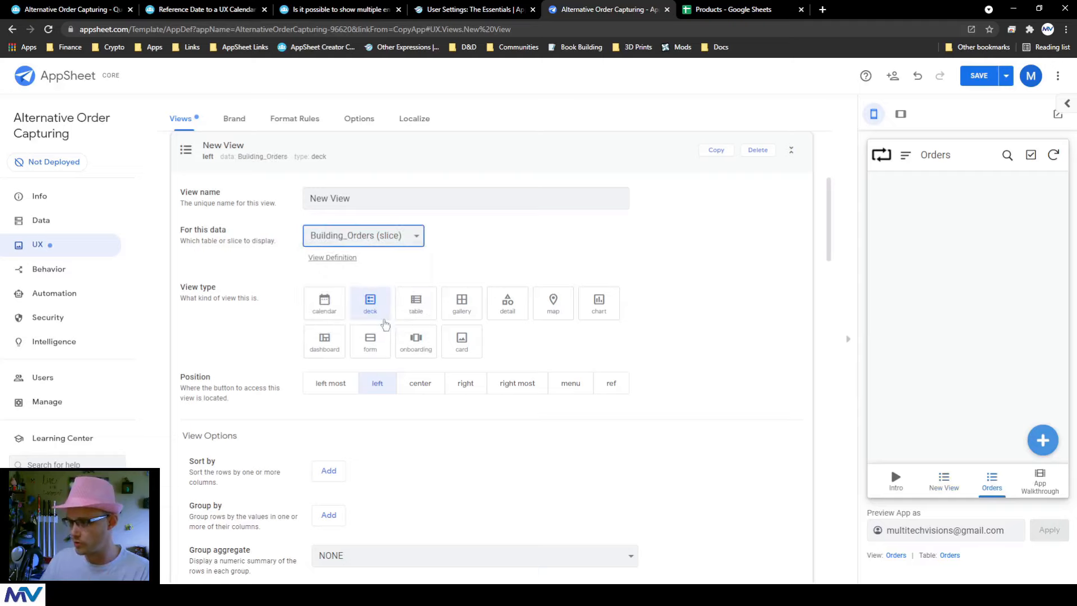
left_click(503, 310)
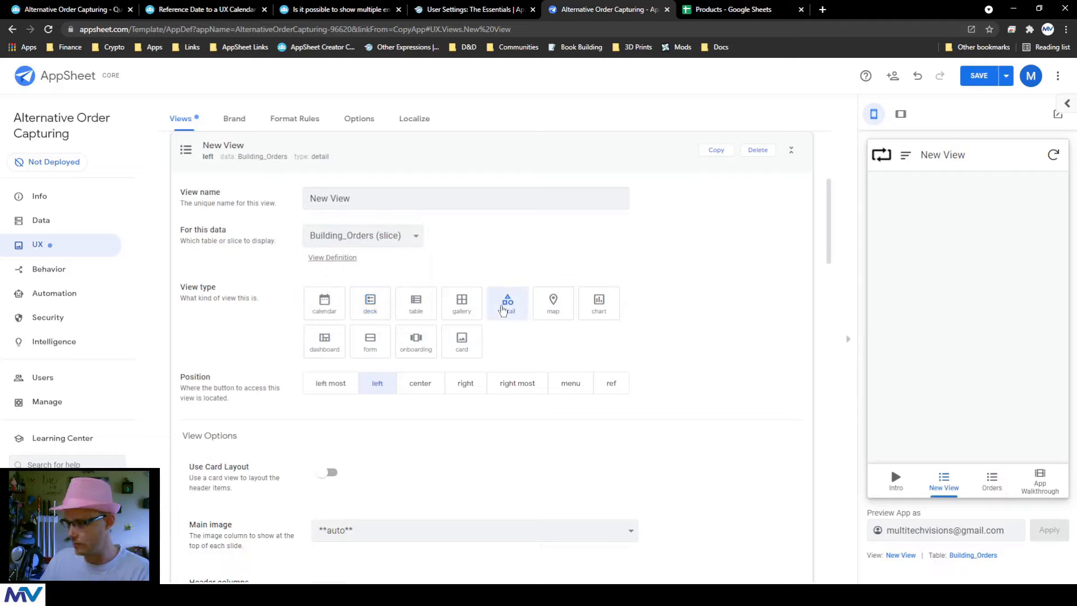
left_click_drag(367, 199, 232, 202)
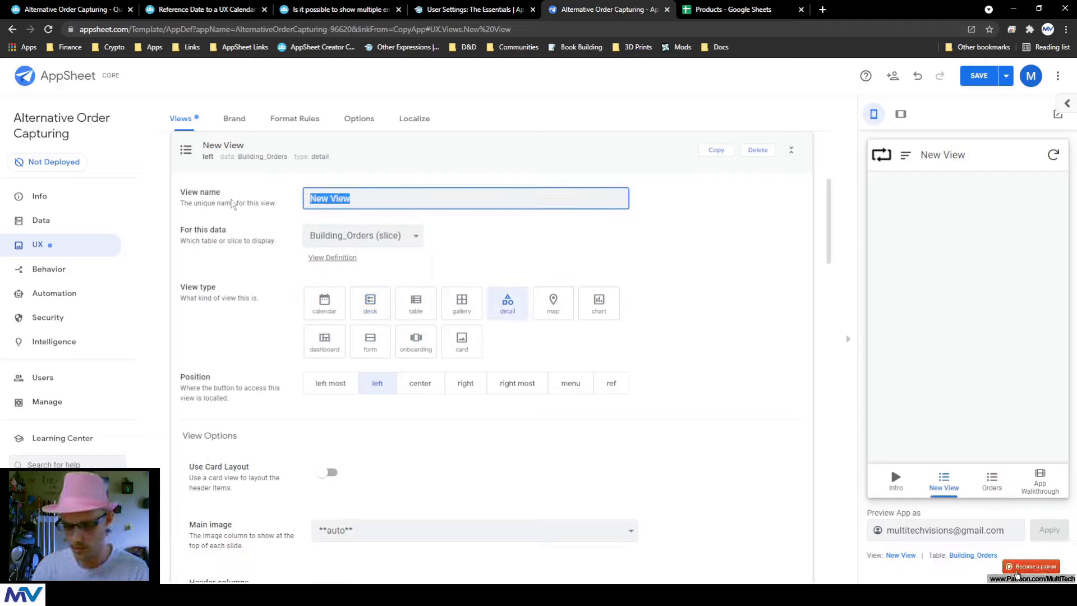
type("Building_Ord")
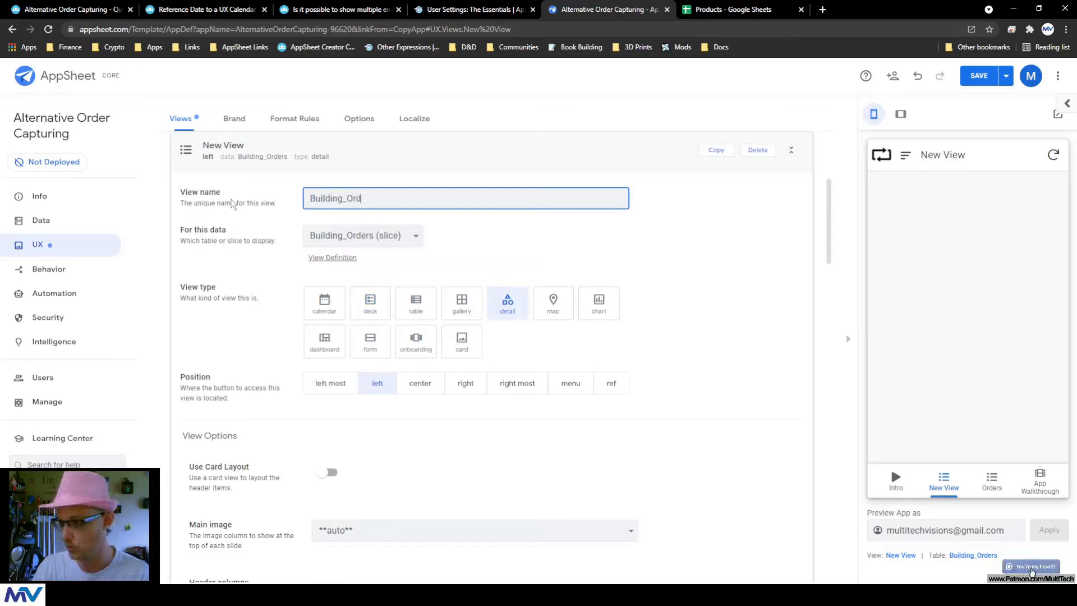
type("er_Detail")
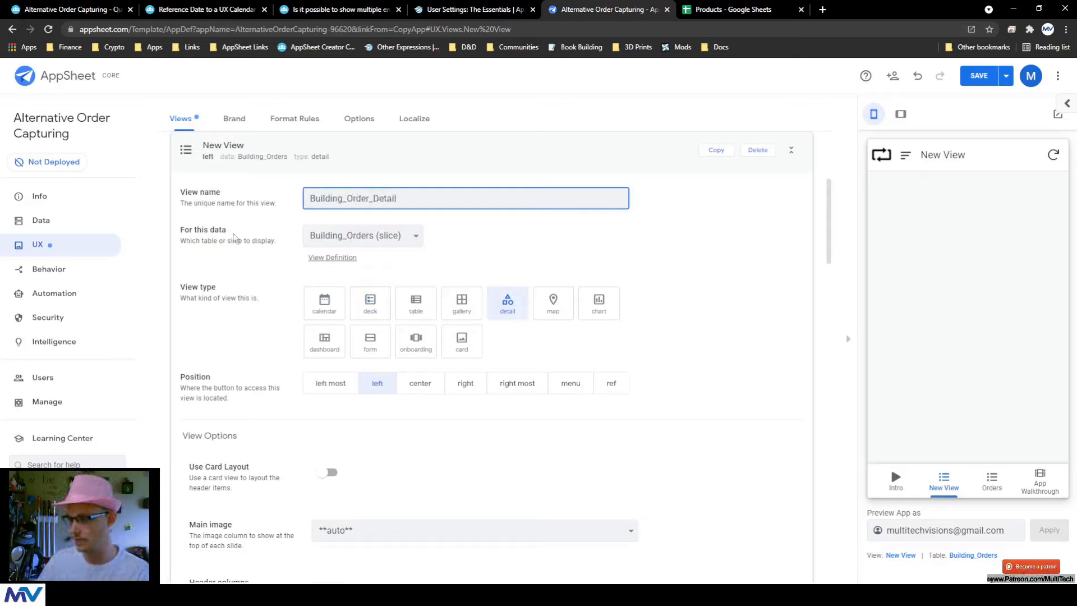
left_click(242, 241)
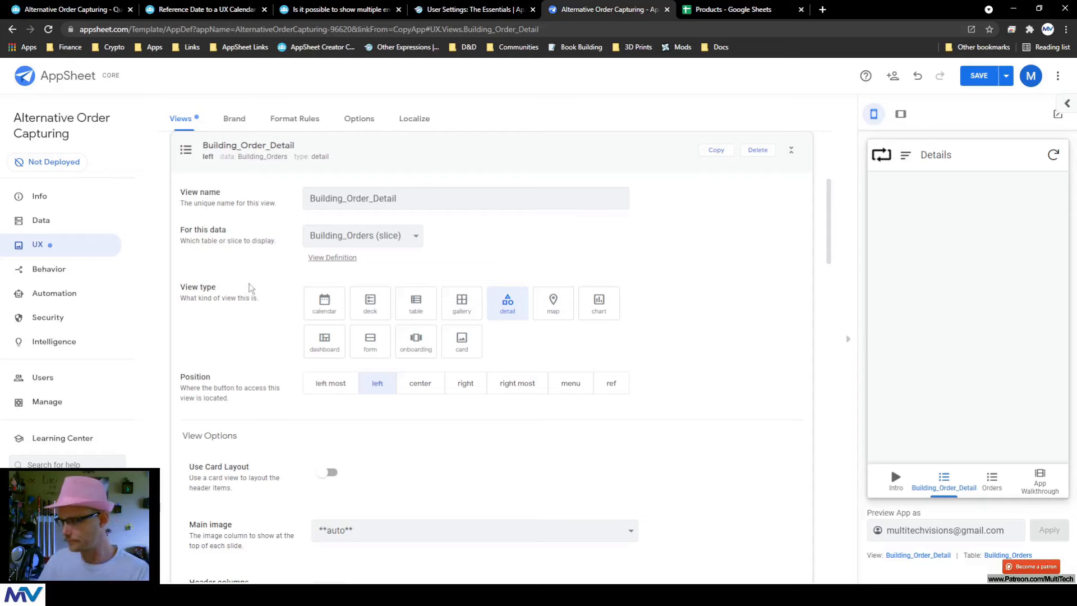
Set the Building_Order_Detail view's Show if condition to isnotblank(Building_Orders[OrderID])
scroll(249, 287, "down", 15)
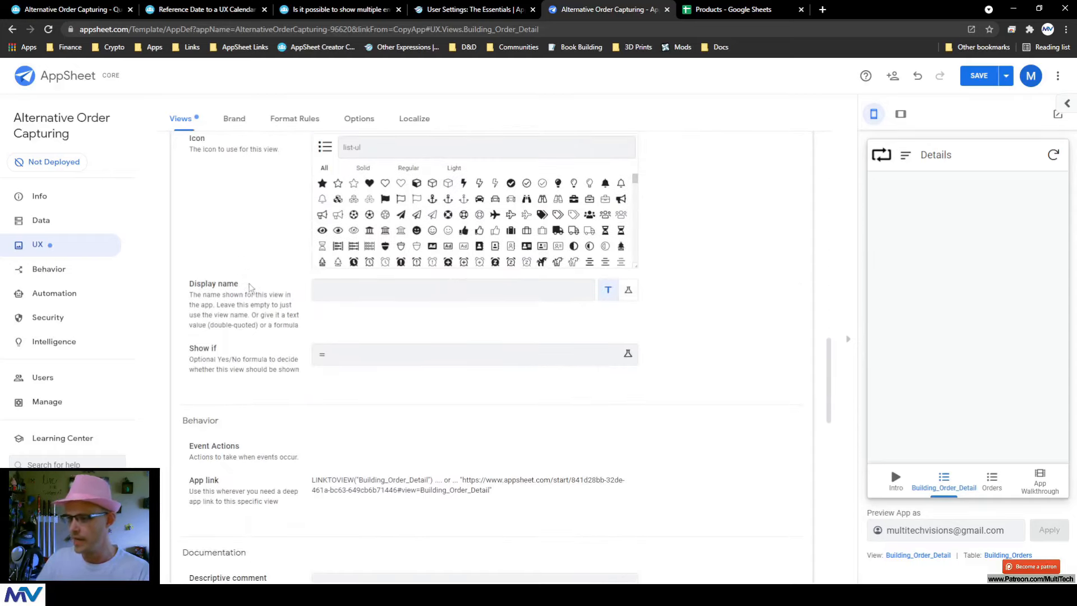
scroll(250, 278, "down", 3)
scroll(291, 233, "up", 2)
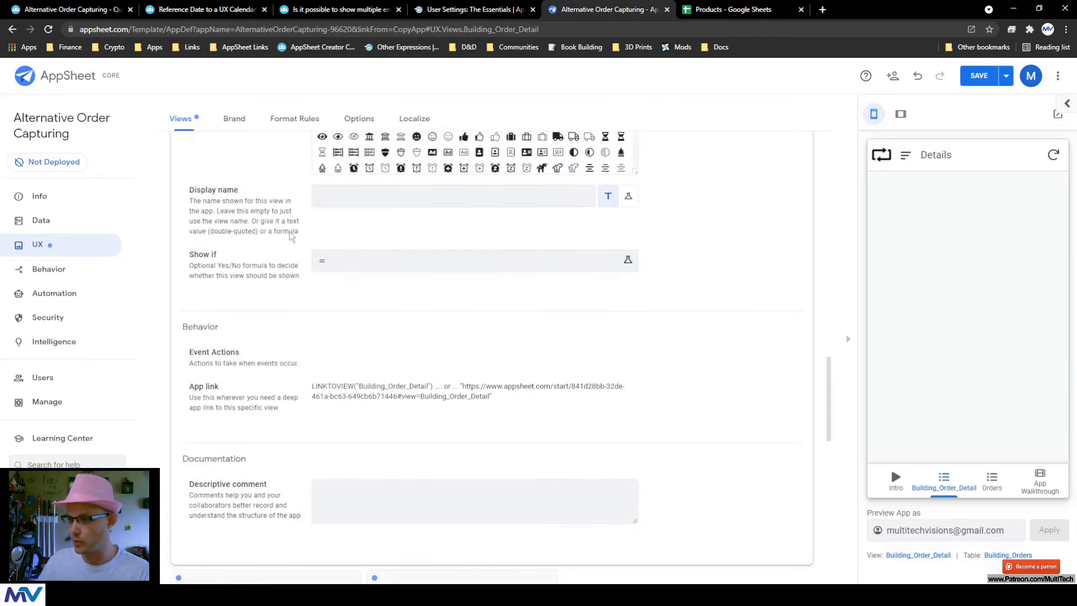
left_click(358, 262)
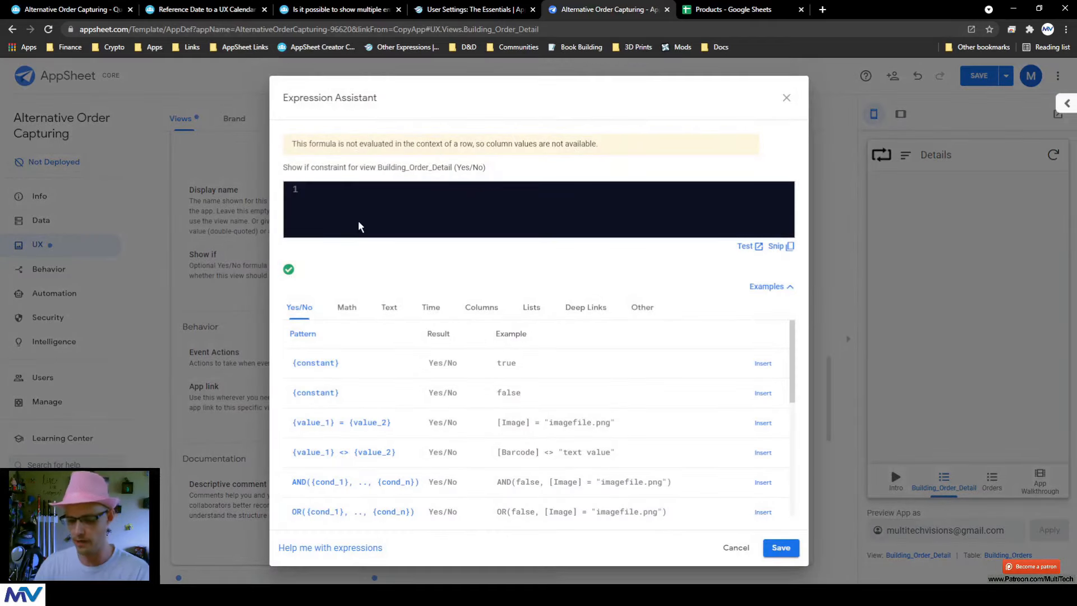
type("isnotblank(")
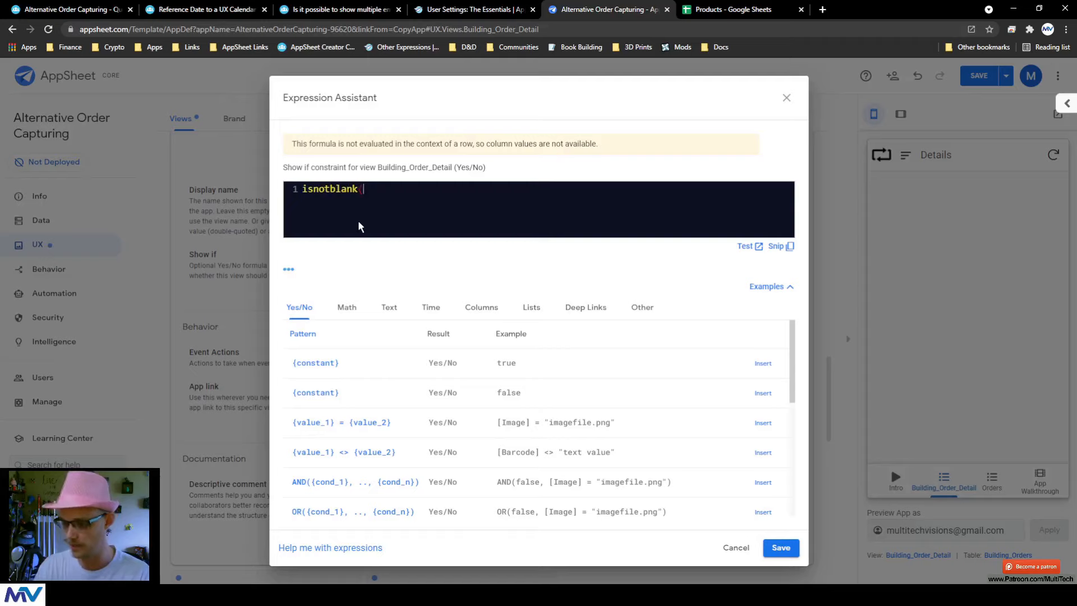
type("Building")
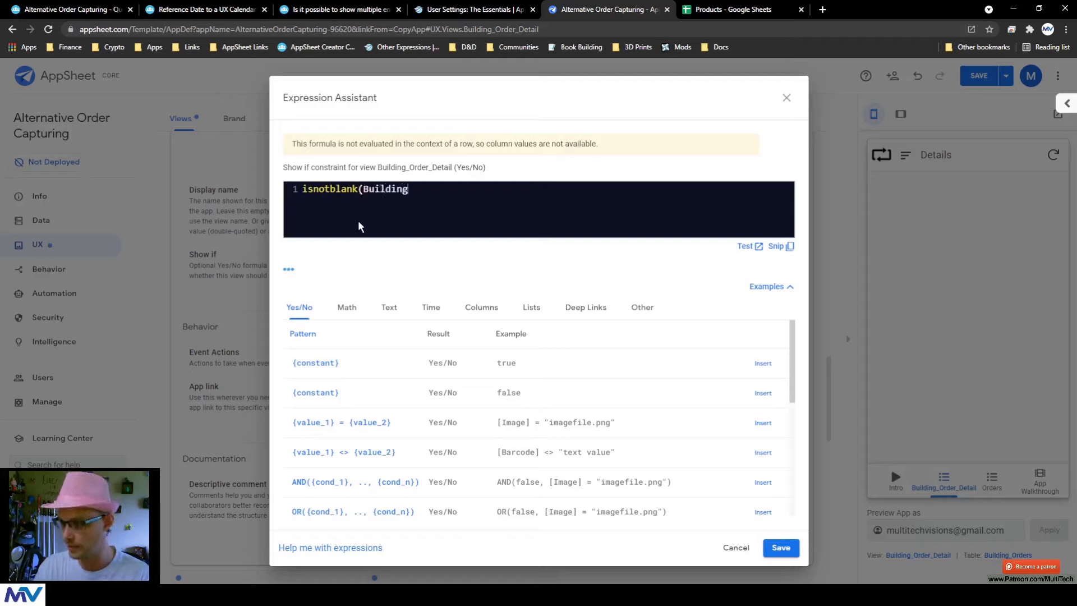
type("_Orders[Or")
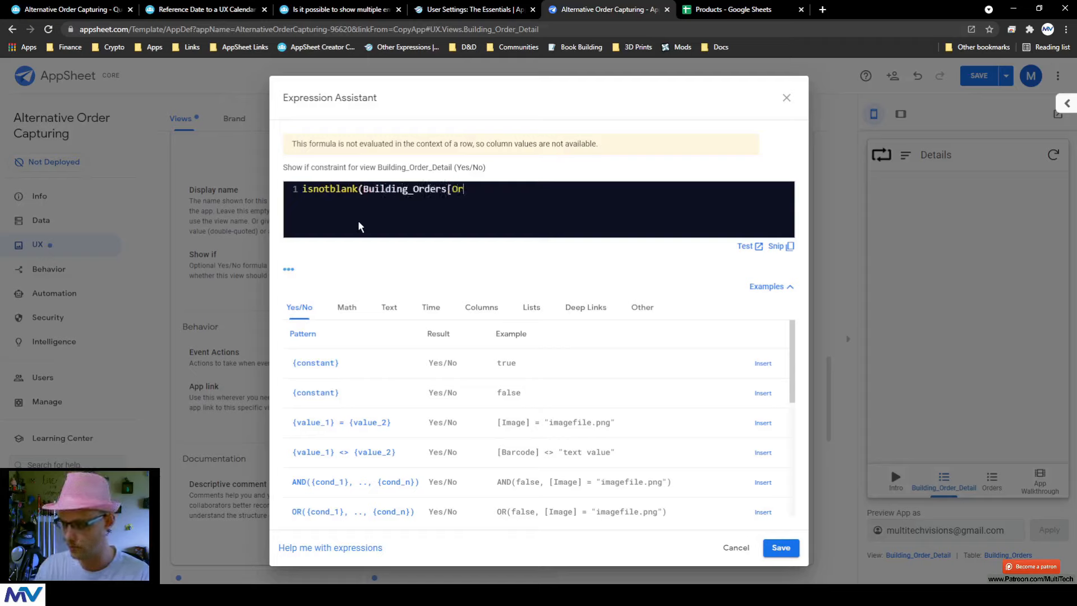
type("derID])")
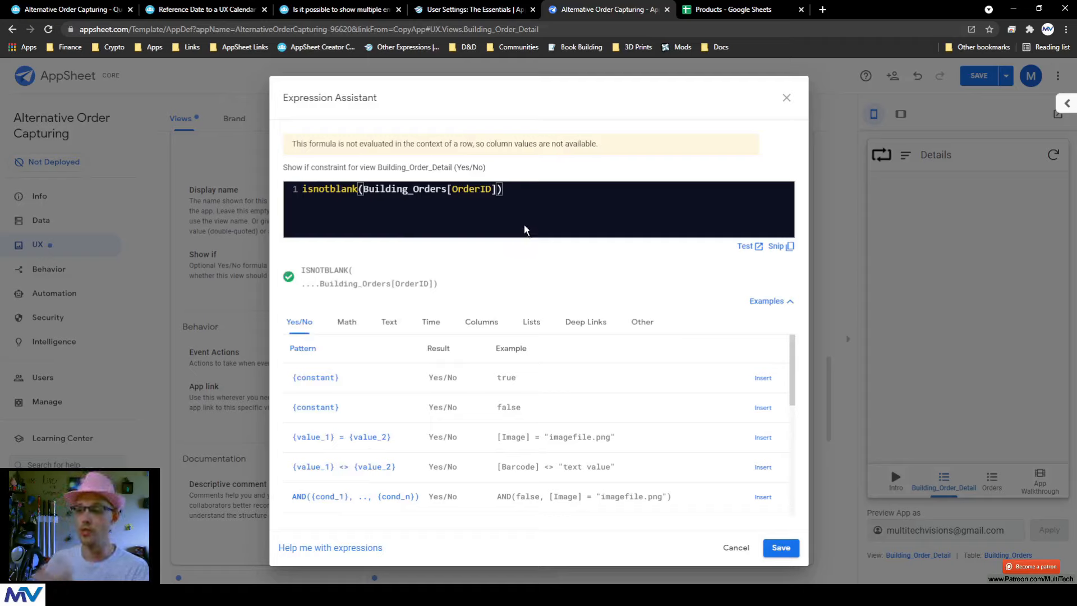
left_click(780, 548)
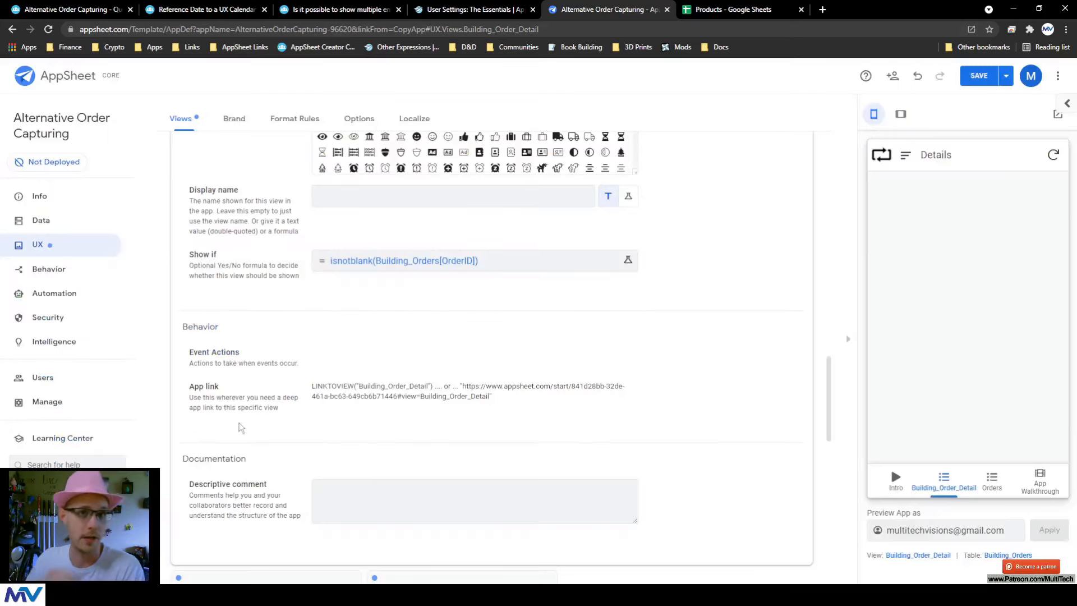
Give the Building_Order_Detail view the solid alarm clock icon, found by searching for "time", and the display name Building Order
scroll(242, 432, "up", 3)
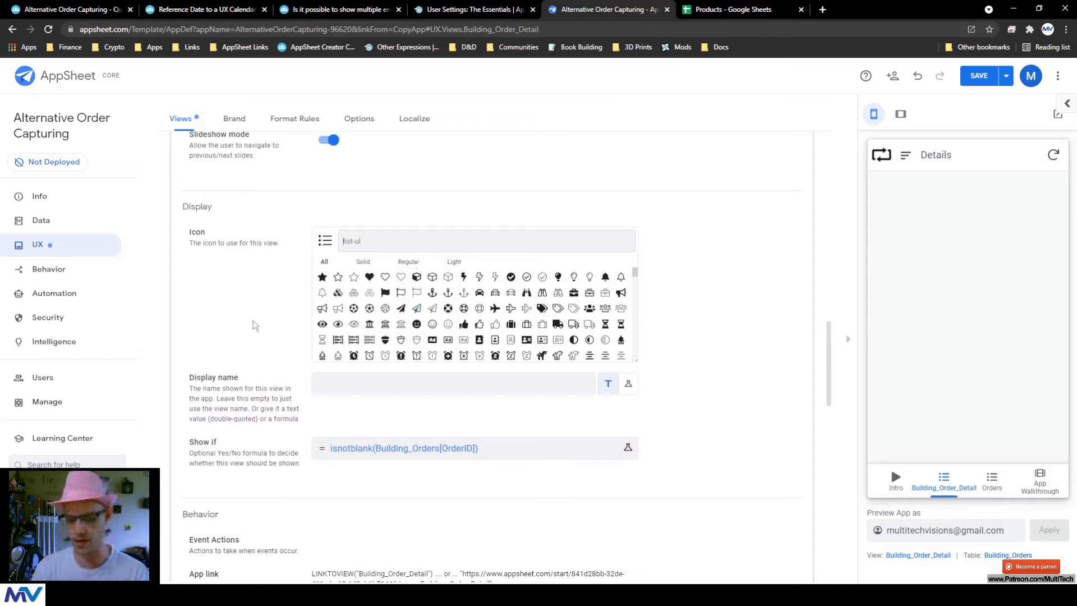
key("BackSpace")
key("BackSpace")
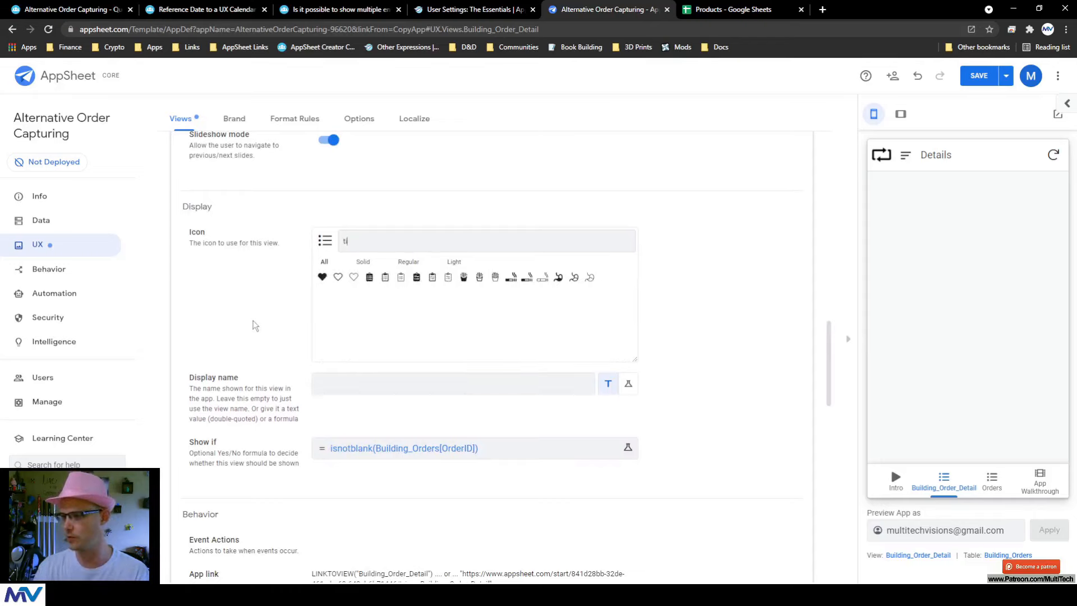
type("m")
key("BackSpace")
type("me")
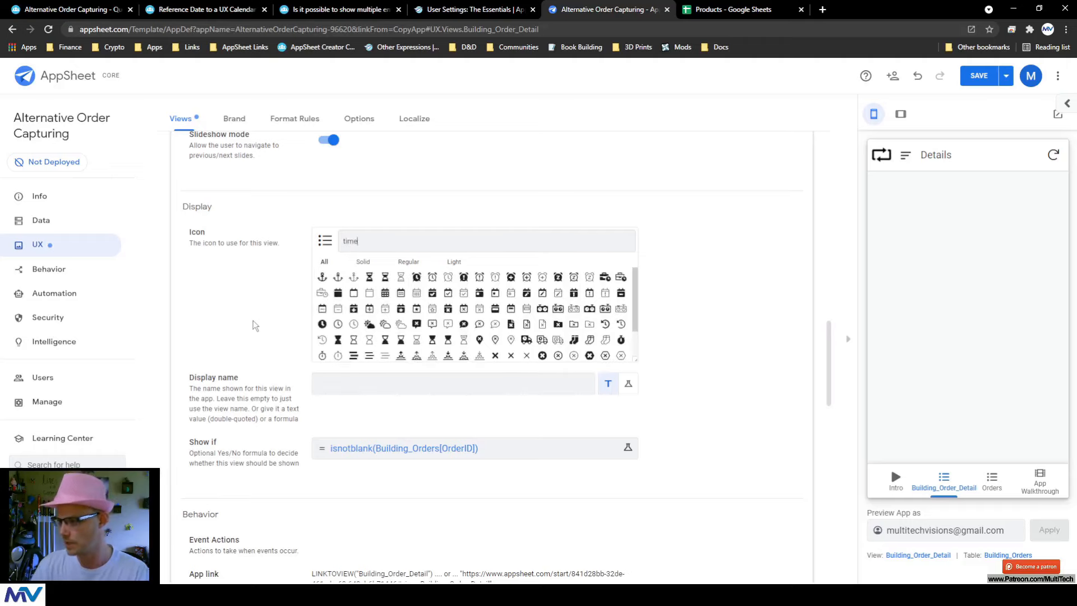
left_click(416, 276)
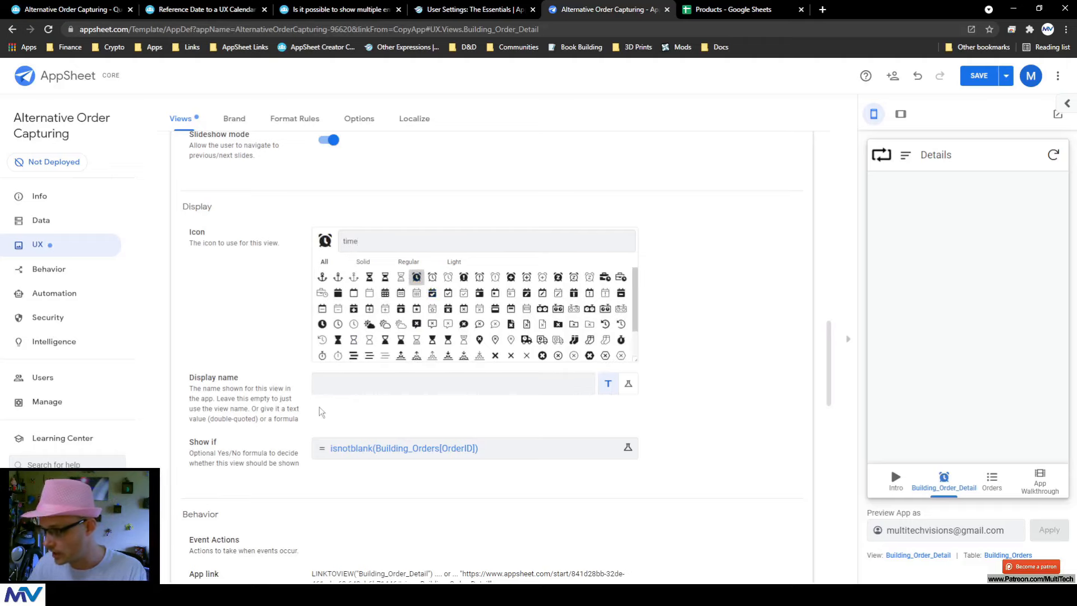
left_click(335, 387)
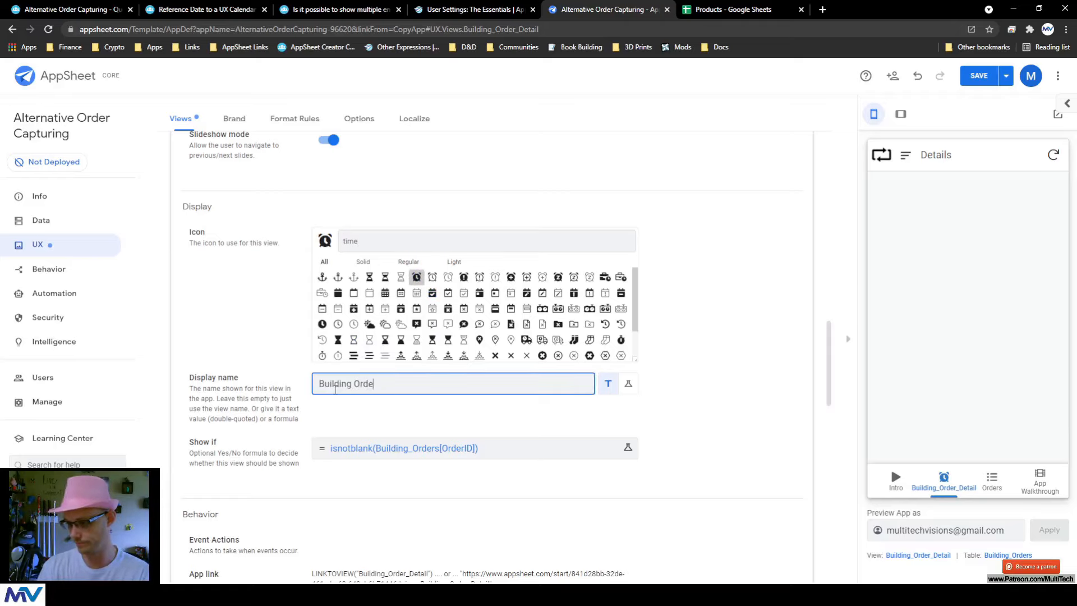
left_click(252, 341)
Copy the Show if expression of the Building_Order_Detail view and collapse the view's settings
scroll(268, 375, "up", 2)
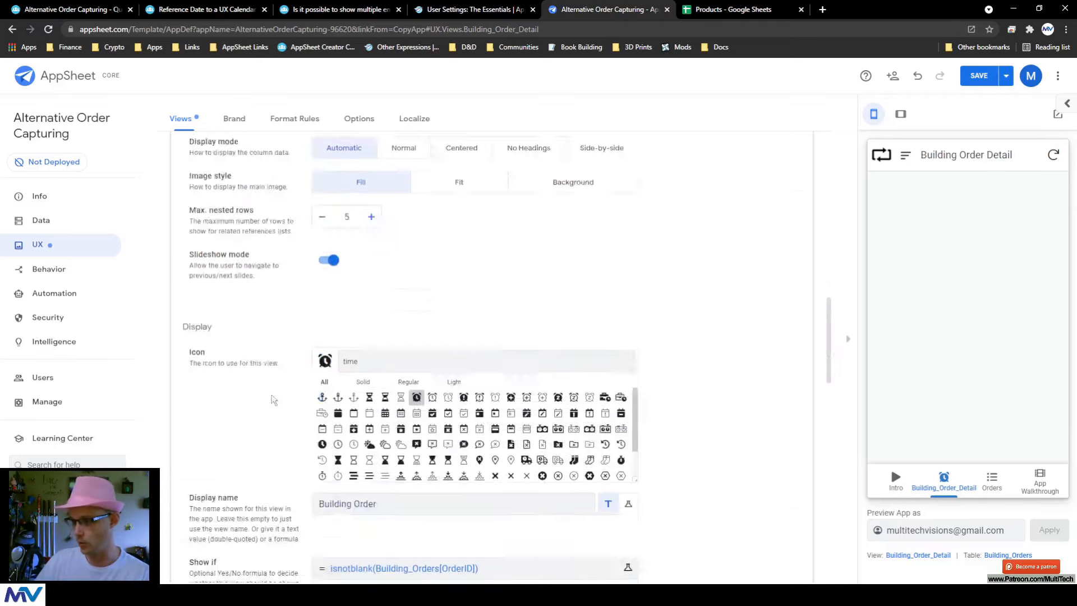
scroll(280, 398, "down", 4)
left_click(404, 364)
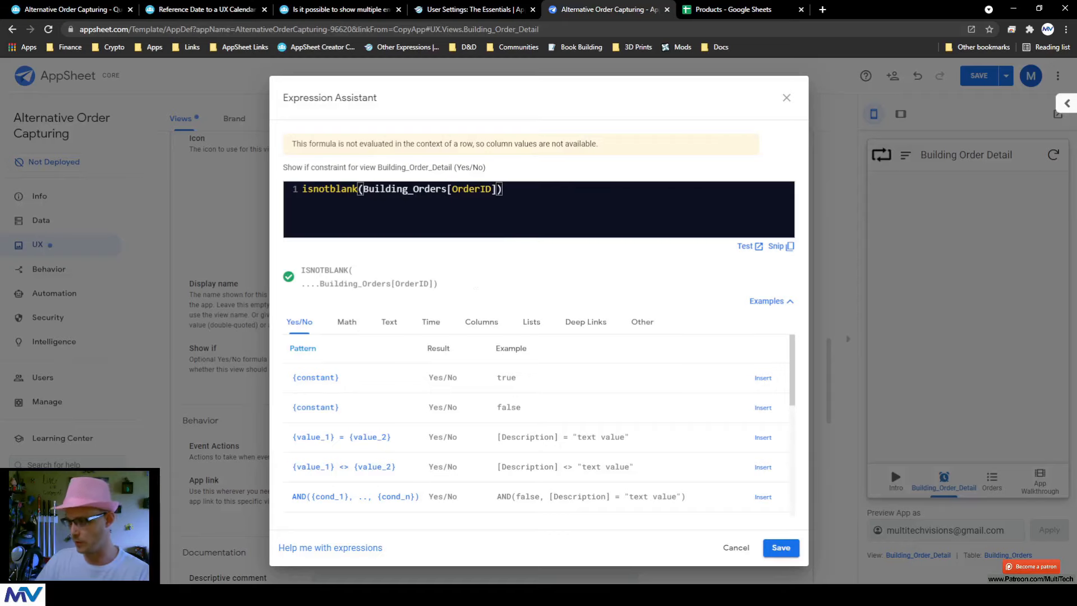
left_click_drag(503, 189, 168, 189)
key("ctrl+c")
left_click(787, 97)
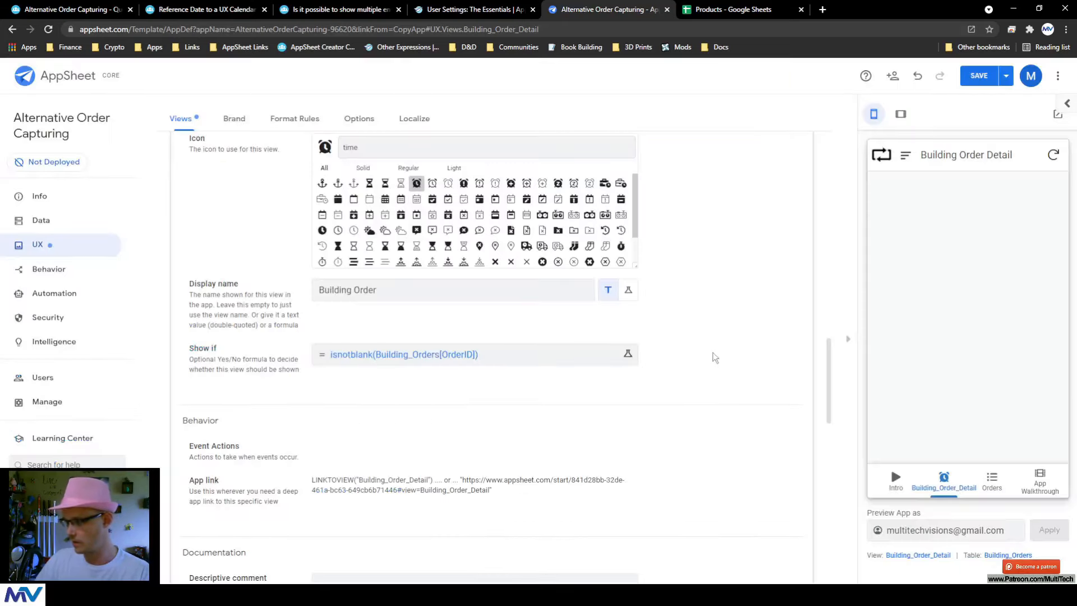
scroll(711, 355, "up", 10)
scroll(705, 357, "up", 5)
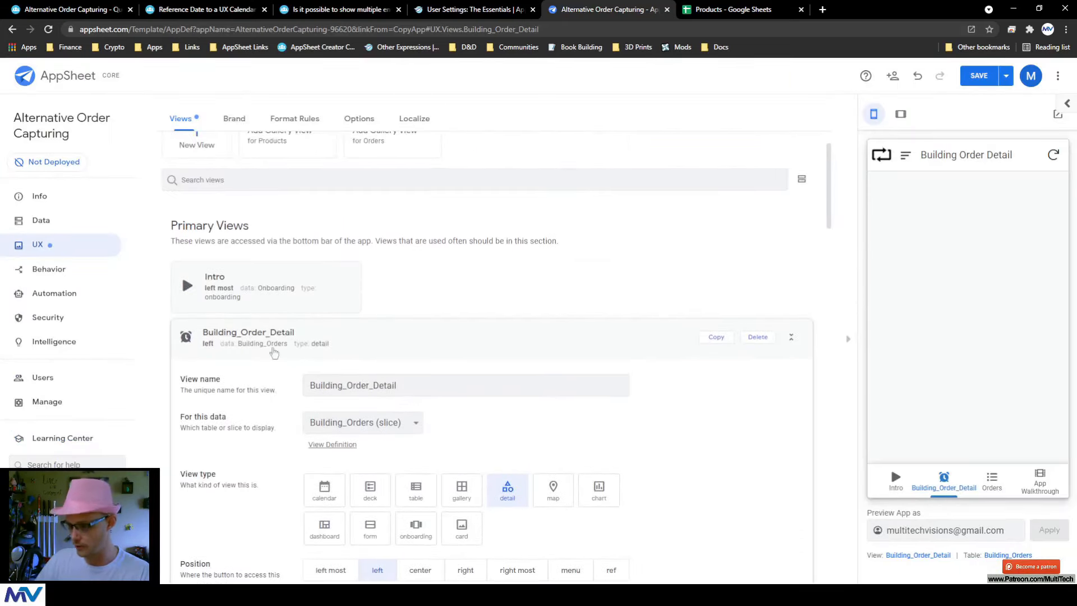
left_click(263, 344)
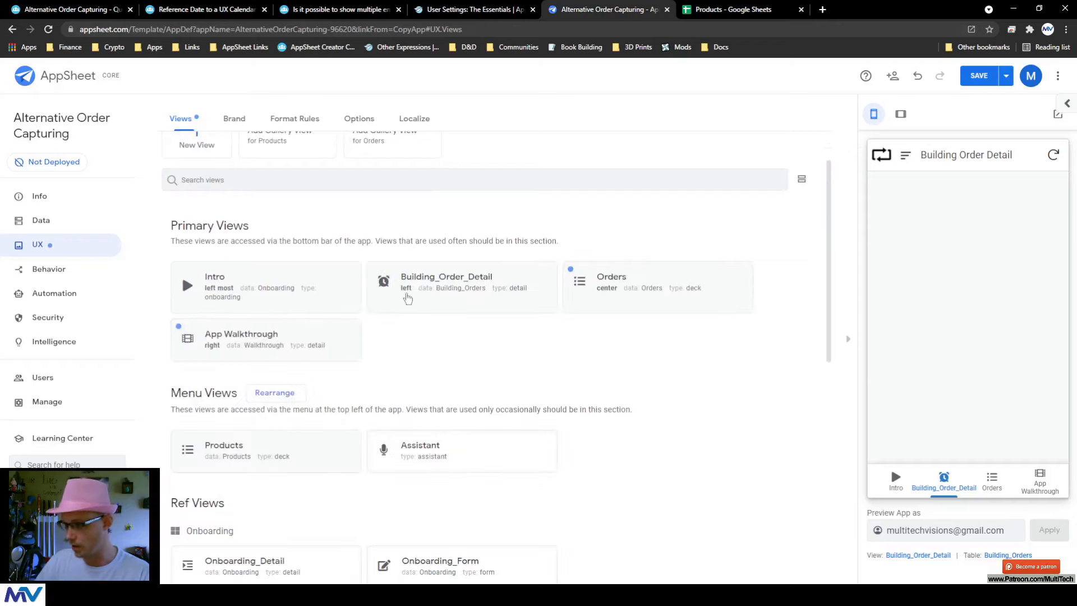
Create a form view based on the Orders table, name it New_Order and set its position option to left
scroll(216, 208, "up", 2)
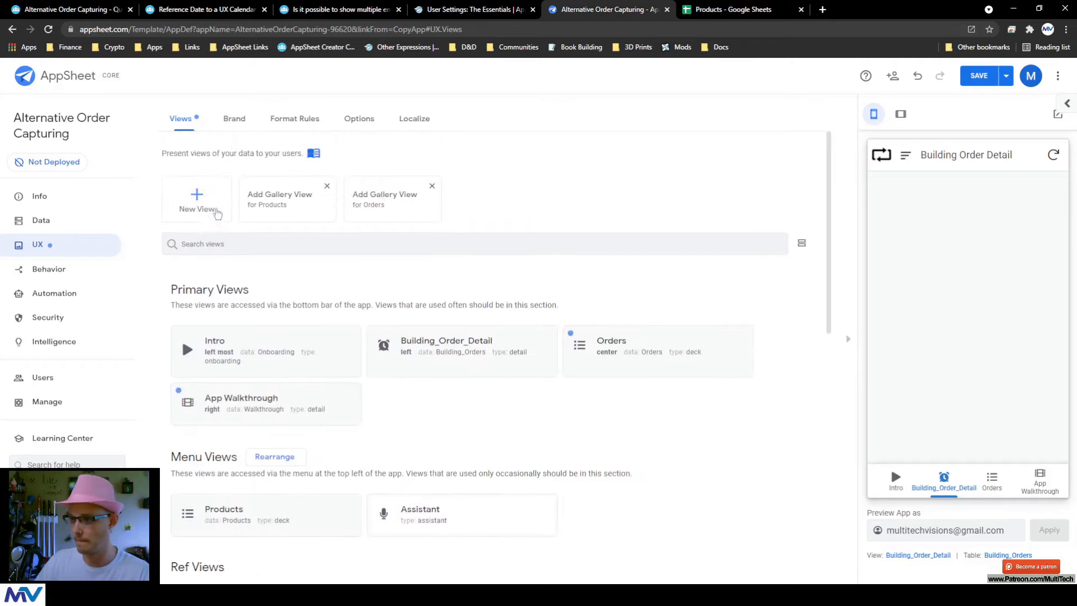
left_click(194, 204)
left_click(359, 236)
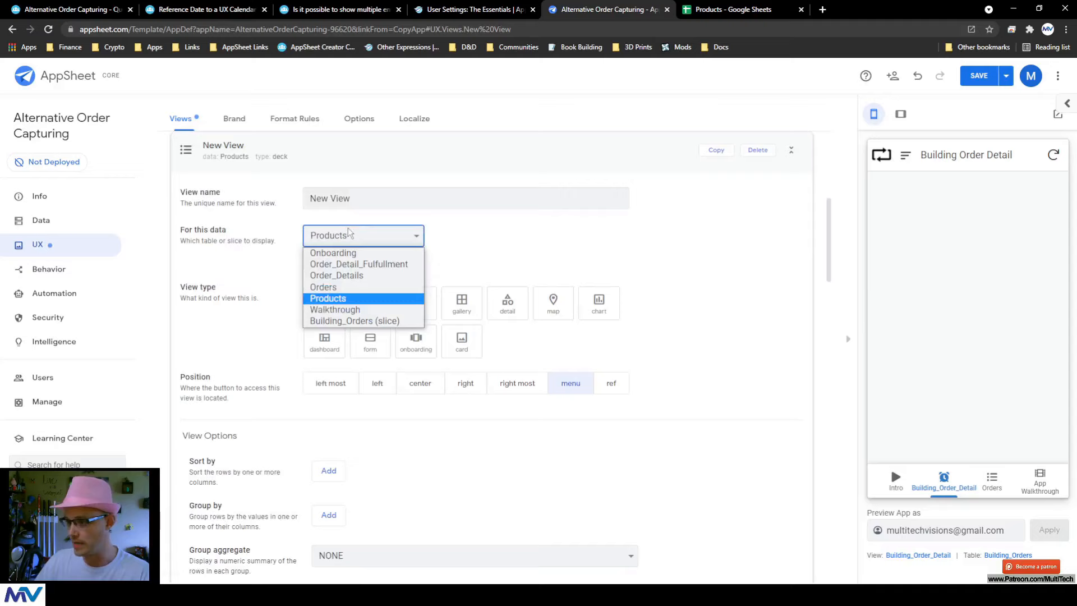
left_click(336, 287)
left_click_drag(365, 200, 261, 203)
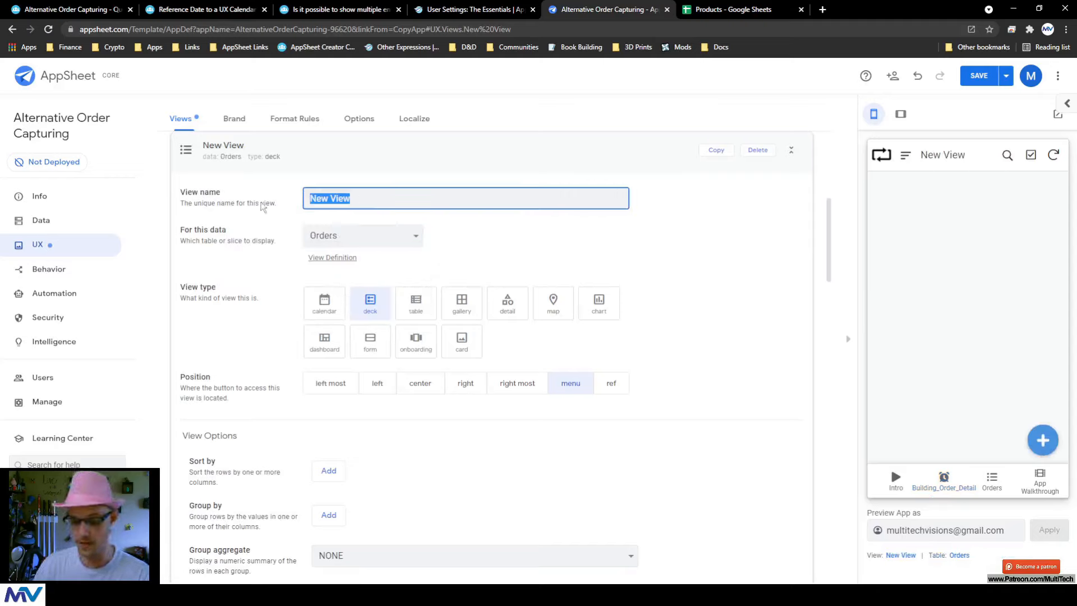
type("New_Ord")
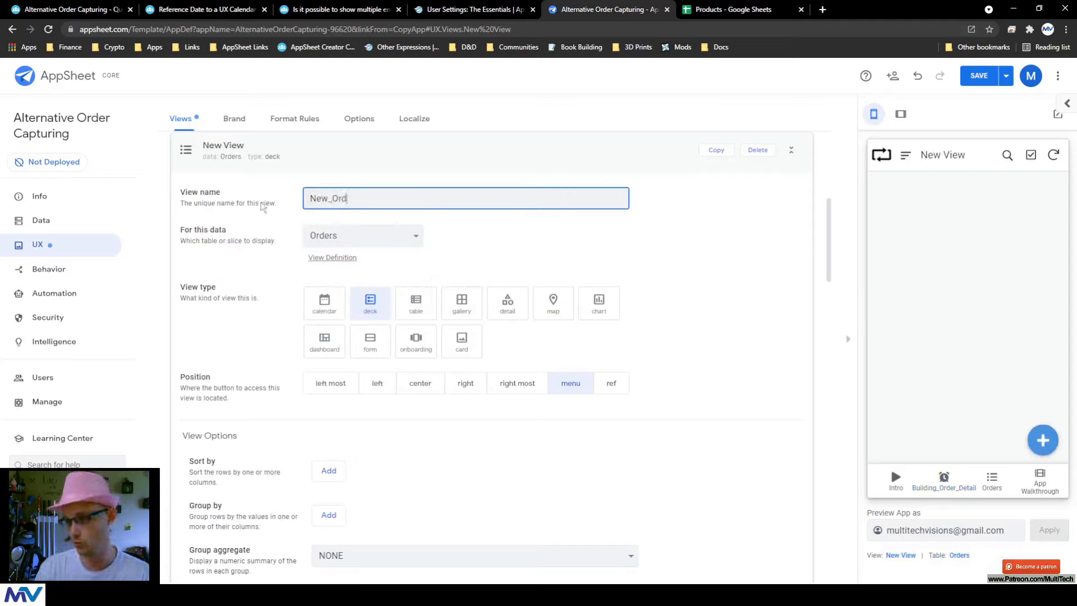
type("er")
left_click(268, 265)
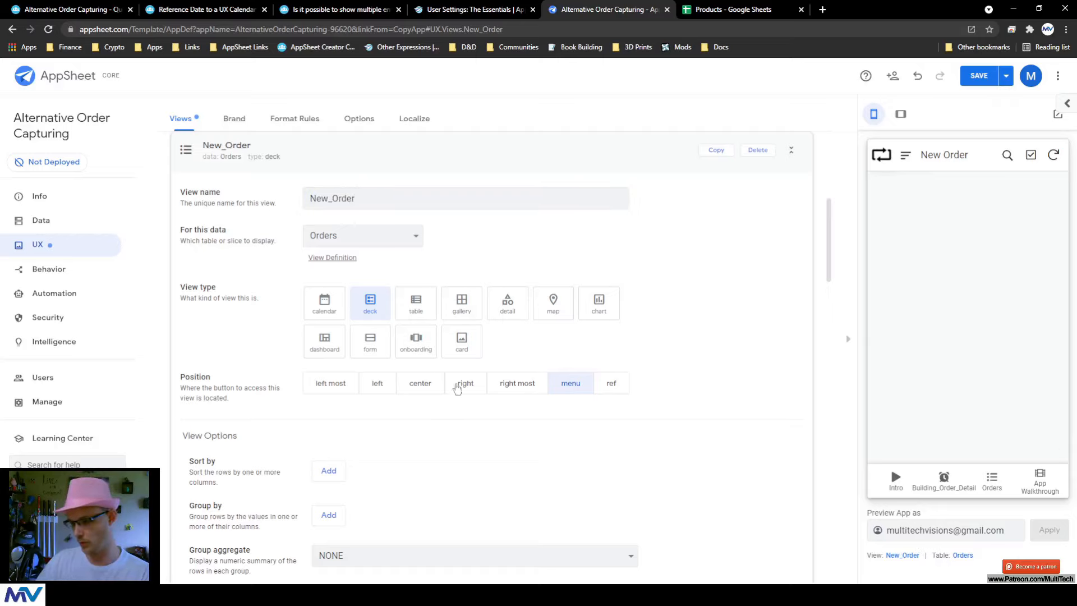
left_click(370, 342)
left_click(377, 383)
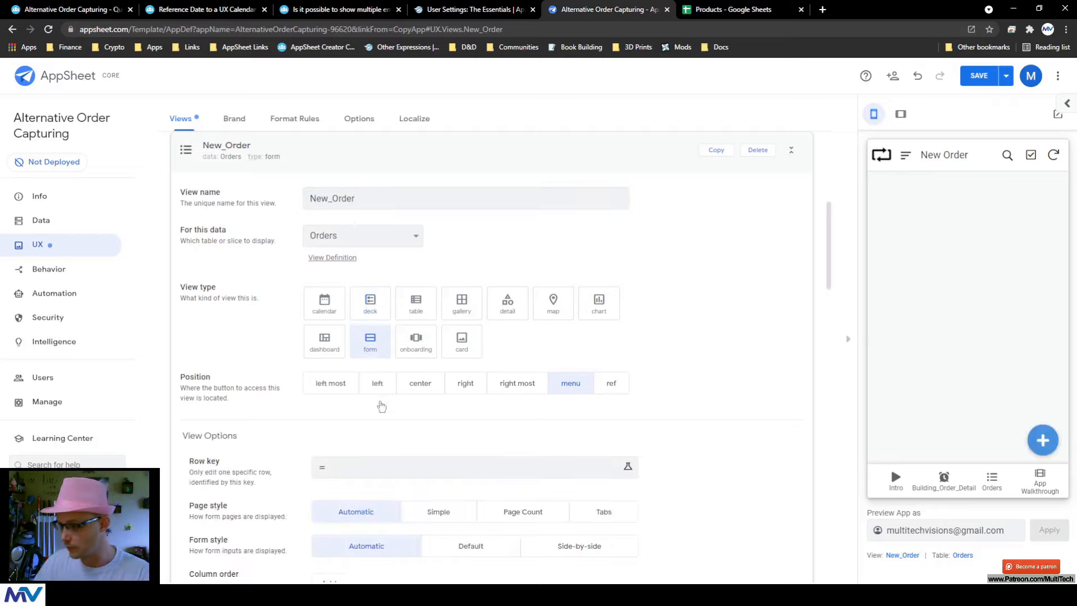
Give the New_Order view the solid plus icon, found by searching for "plus", and the display name New Order
scroll(257, 340, "down", 15)
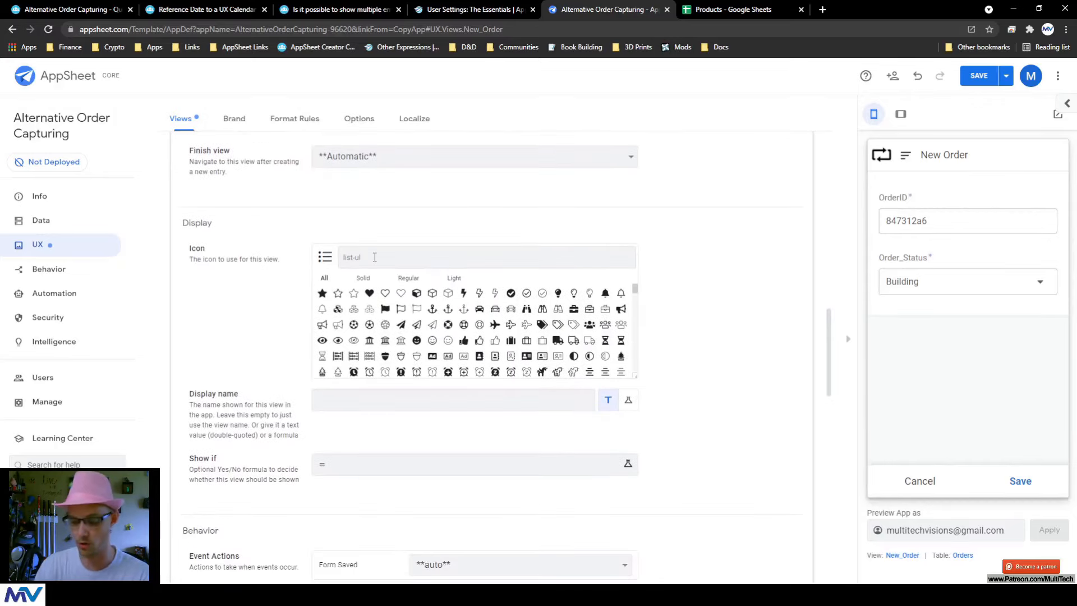
type("a")
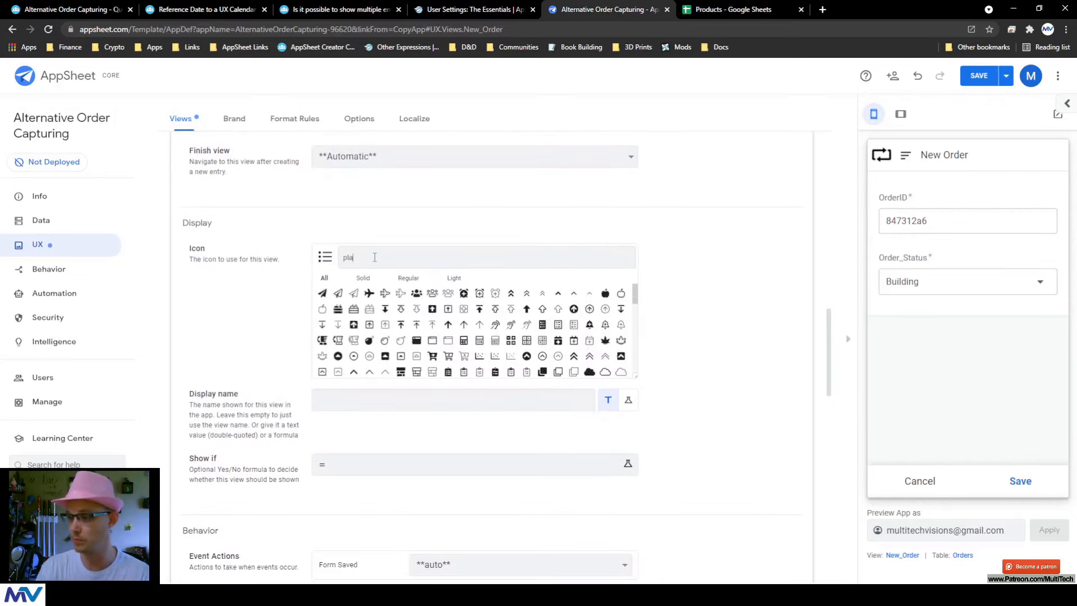
type("us")
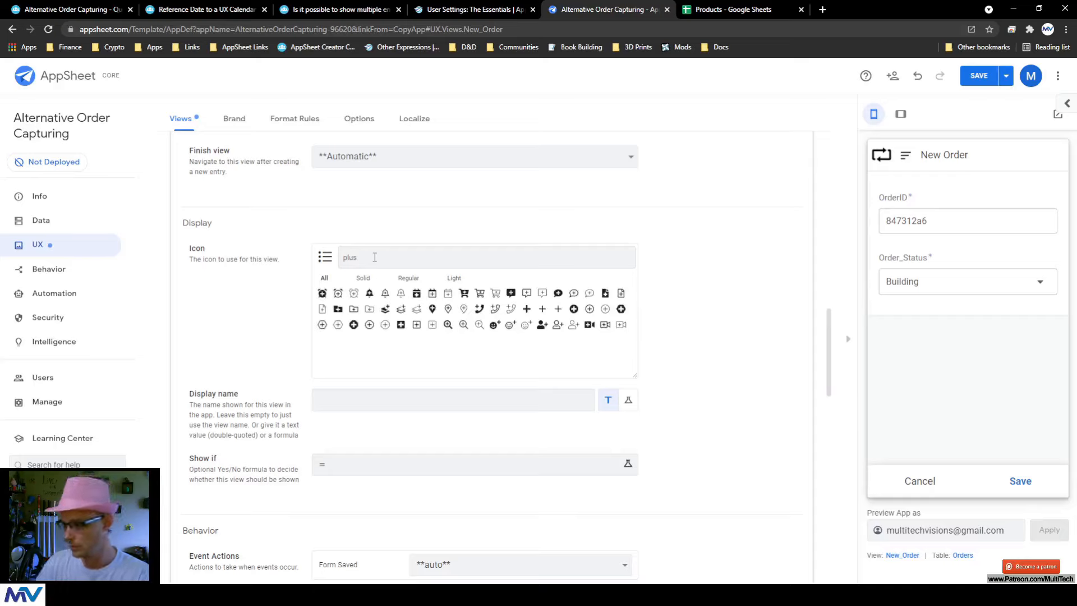
left_click(526, 308)
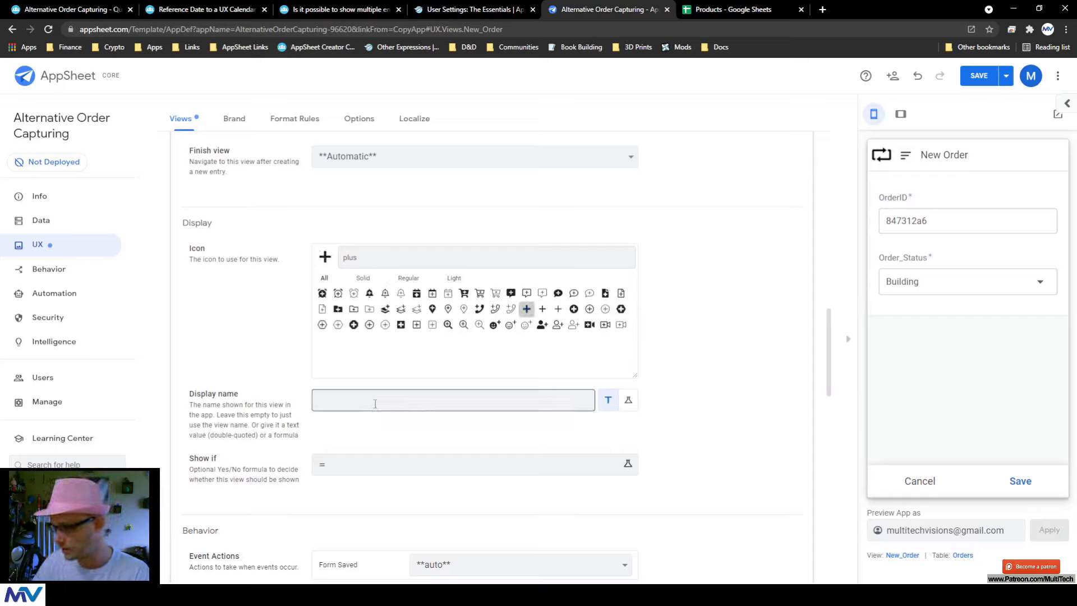
left_click(356, 403)
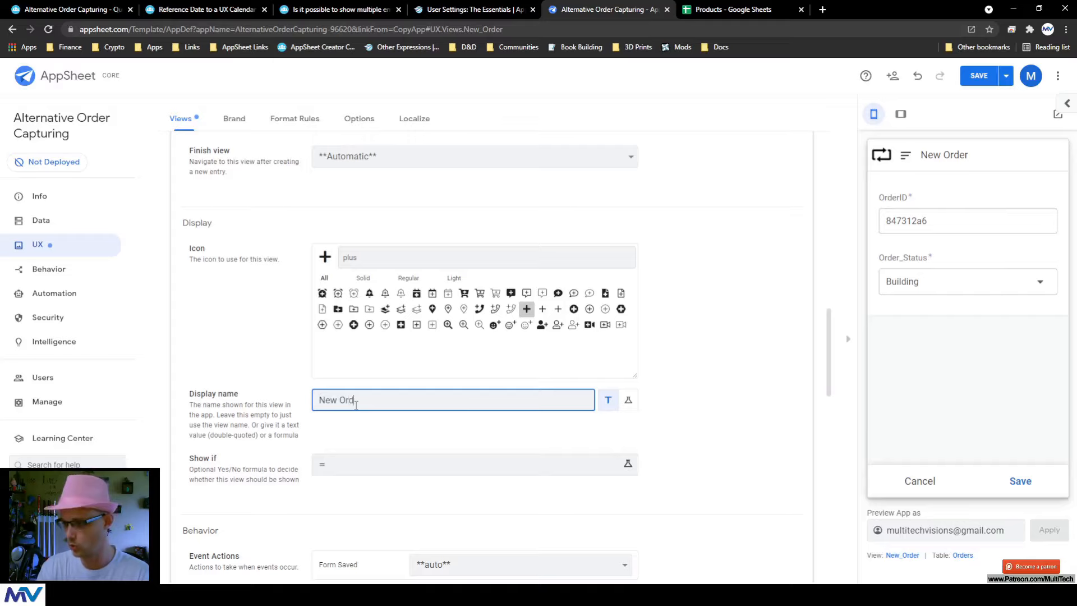
Set the New_Order view's Show if condition to isblank(Building_Orders[OrderID]), adapting the copied expression
left_click(371, 464)
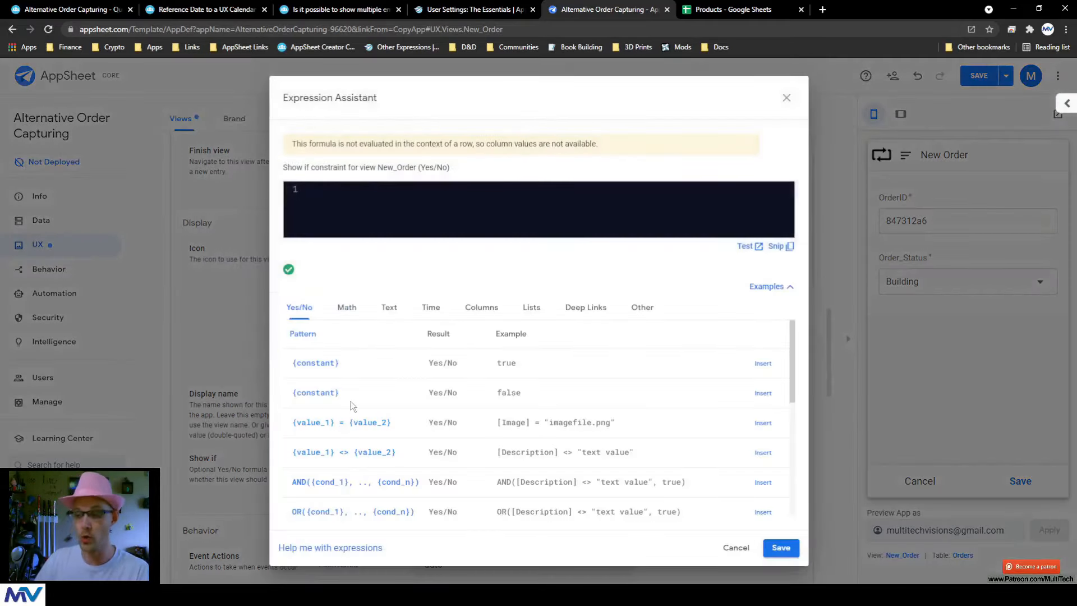
key("ctrl+v")
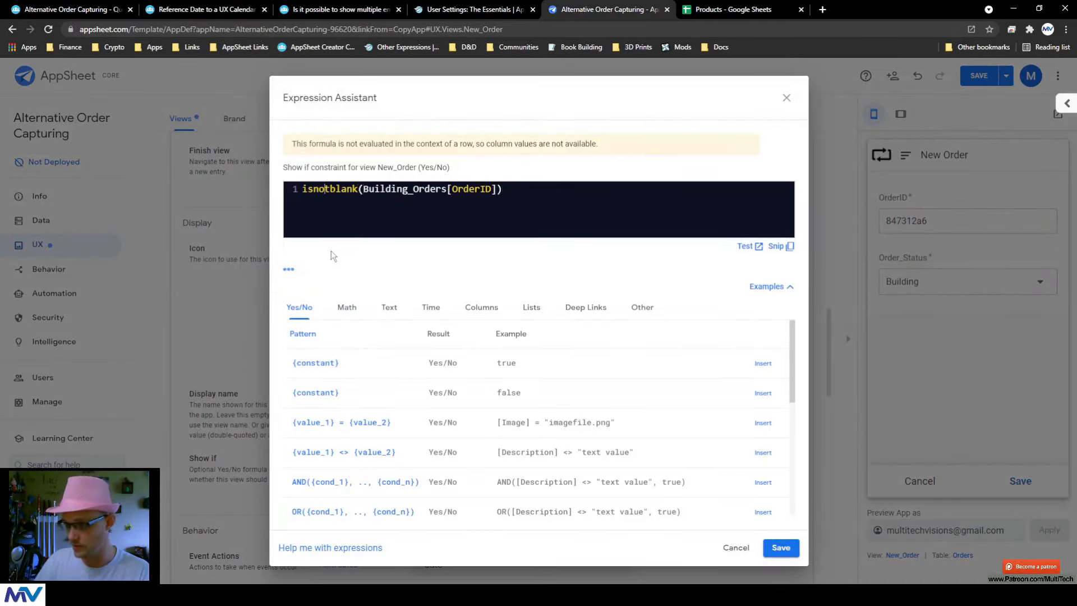
key("BackSpace")
key("BackSpace")
key("BackSpace")
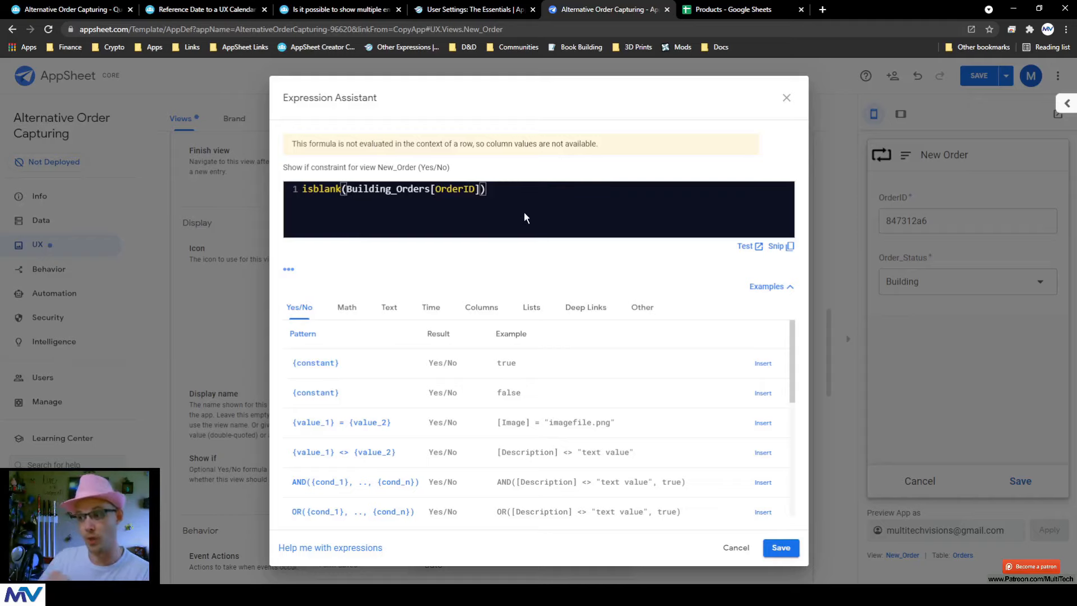
left_click(781, 548)
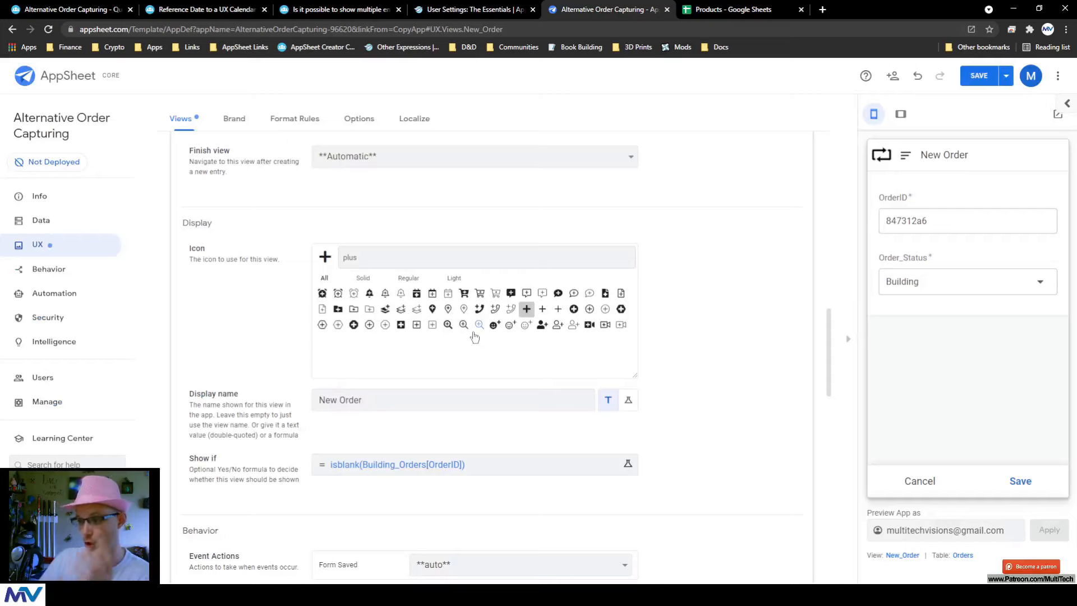
Collapse the New_Order view's settings, cancel the new order form in the preview and save the app
scroll(281, 425, "down", 5)
scroll(280, 424, "up", 20)
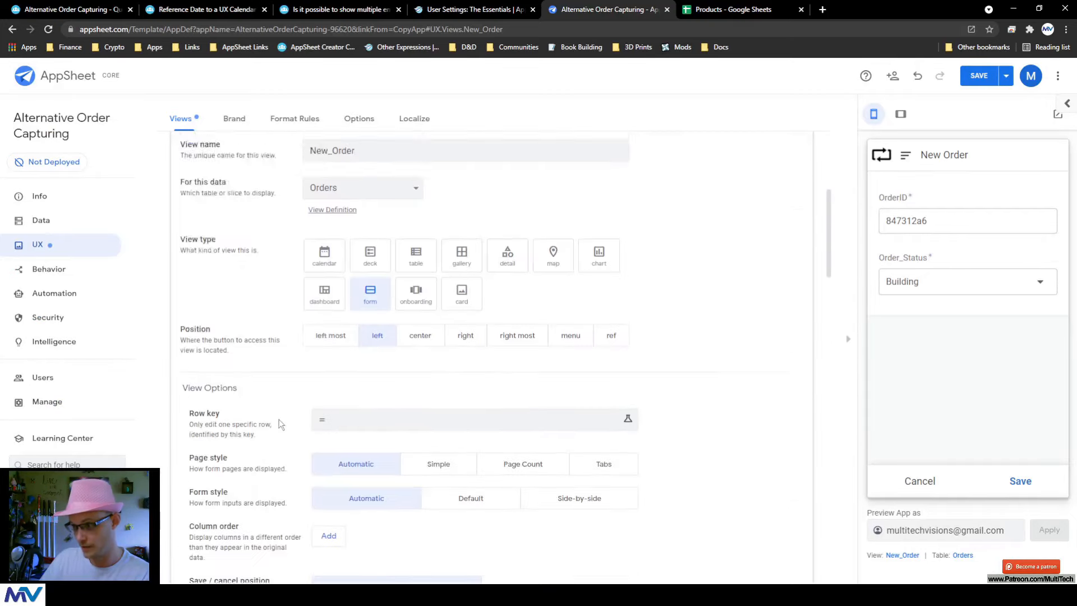
left_click(242, 333)
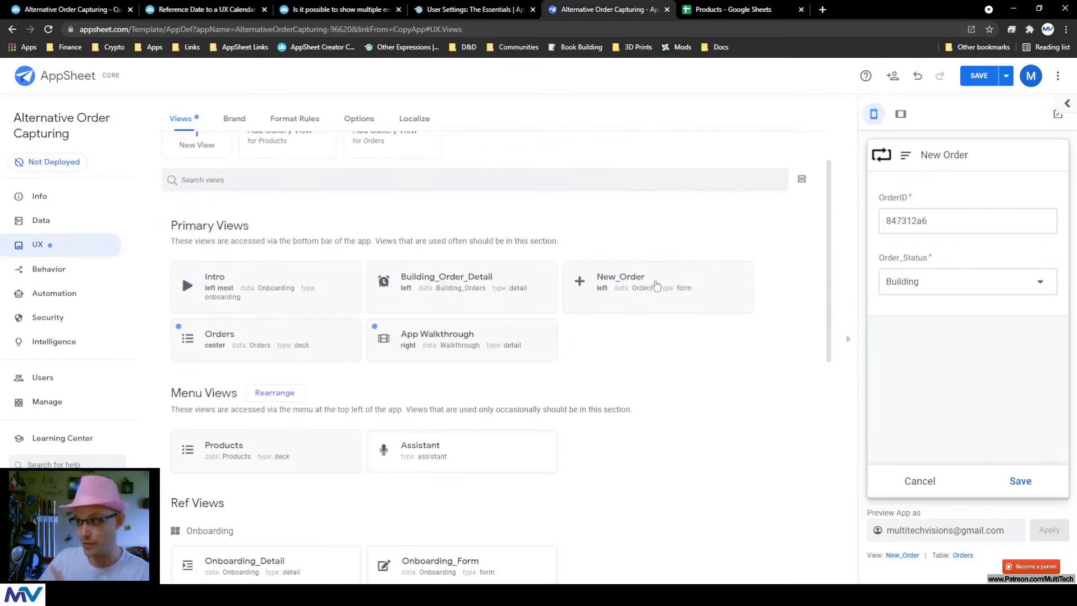
left_click(927, 490)
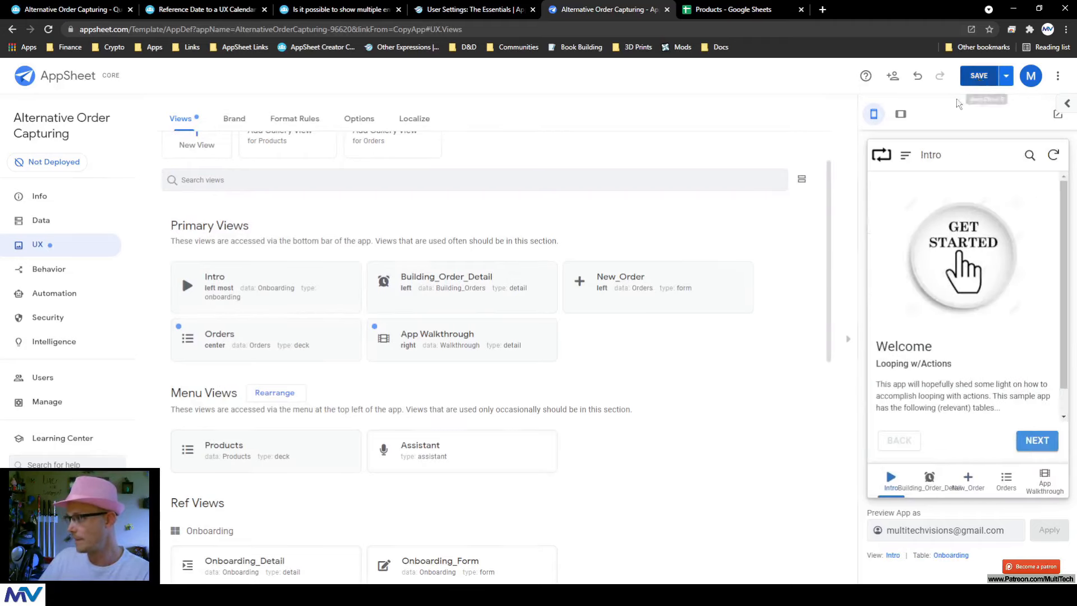
left_click(979, 75)
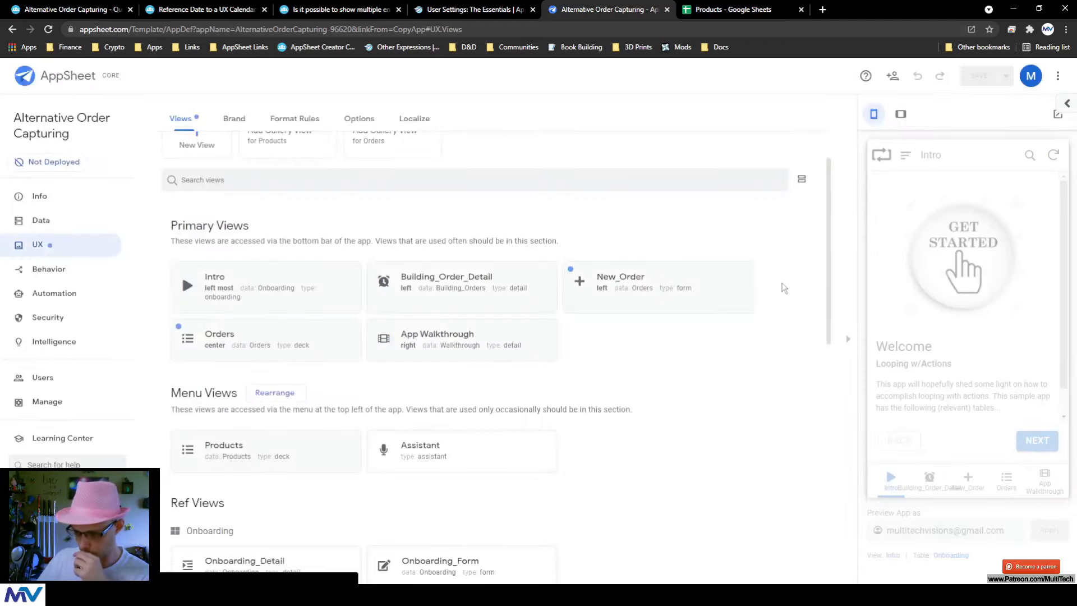
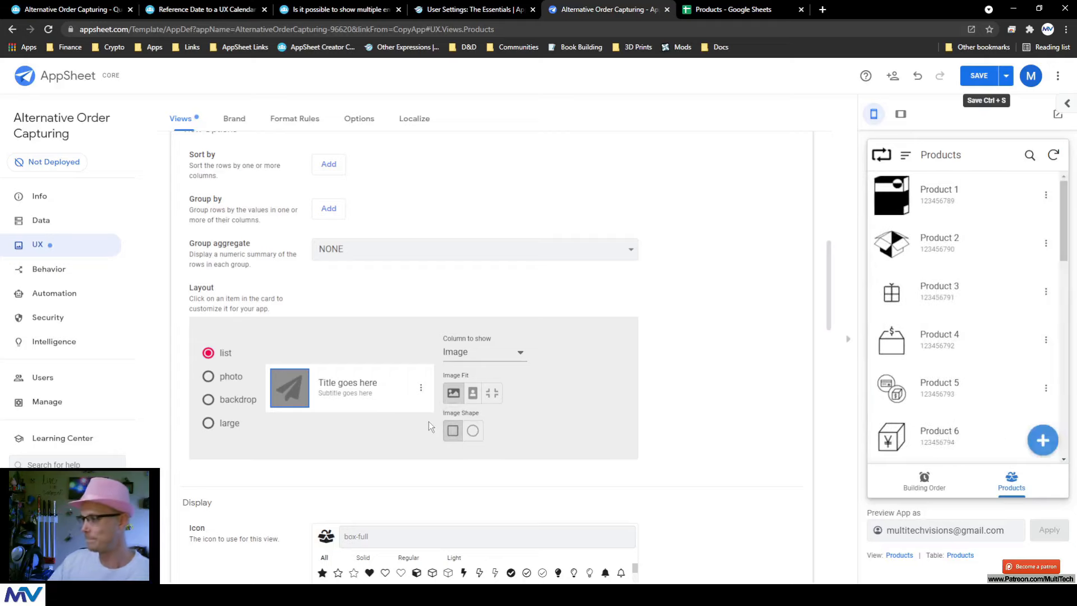
Show the Description column as the subtitle in the Products view's list layout
left_click(344, 386)
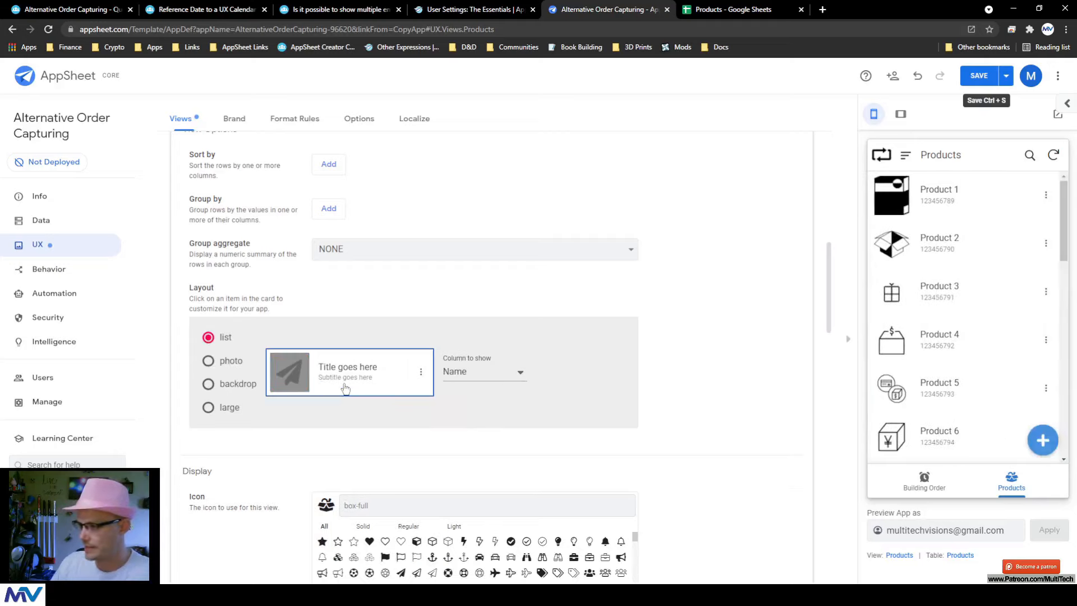
left_click(342, 382)
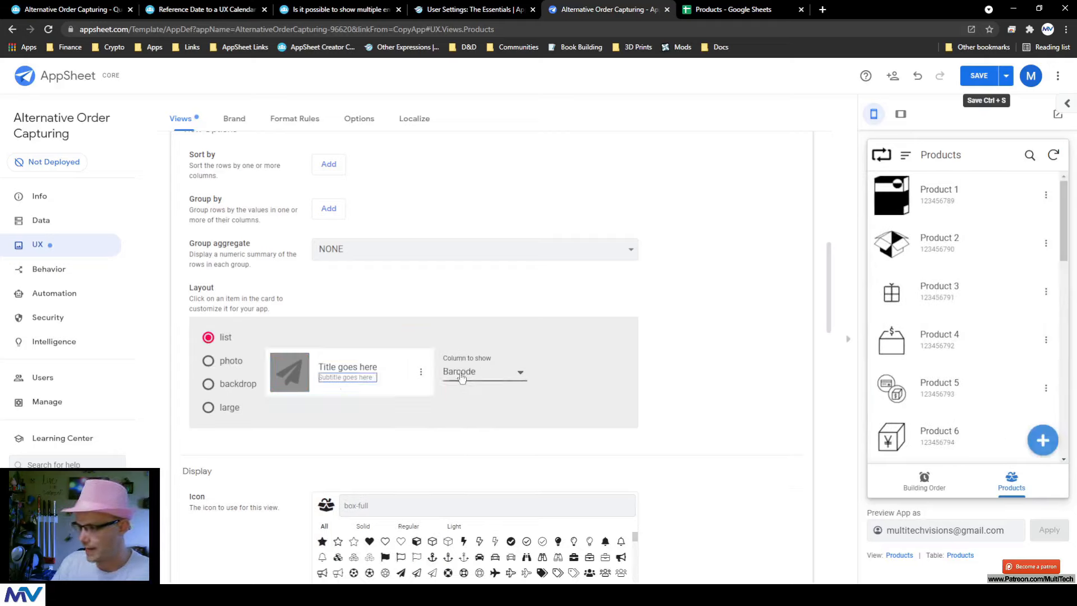
left_click(483, 373)
left_click(570, 380)
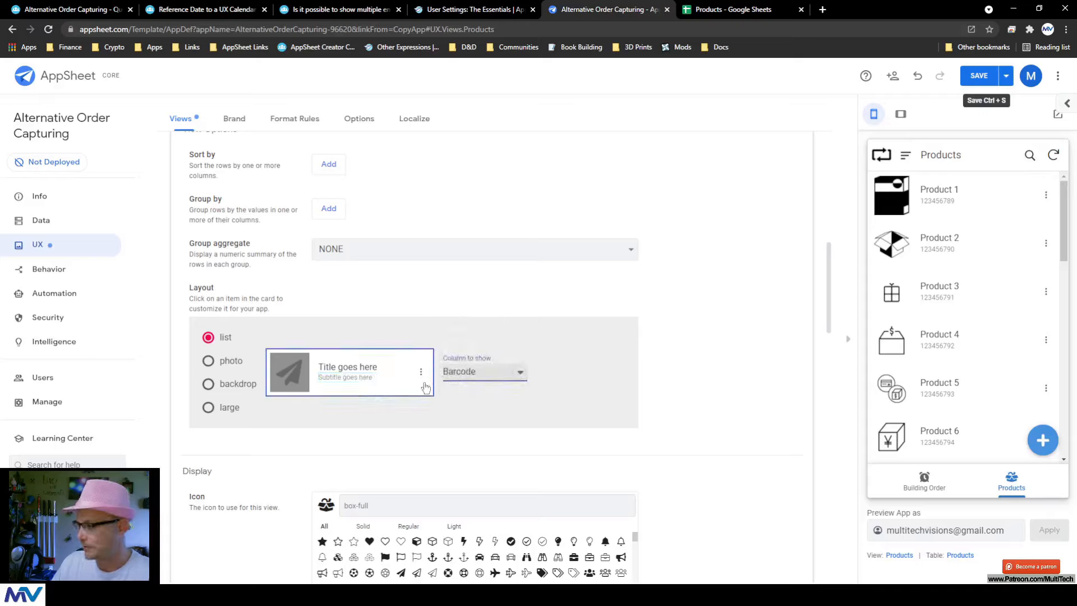
left_click(474, 373)
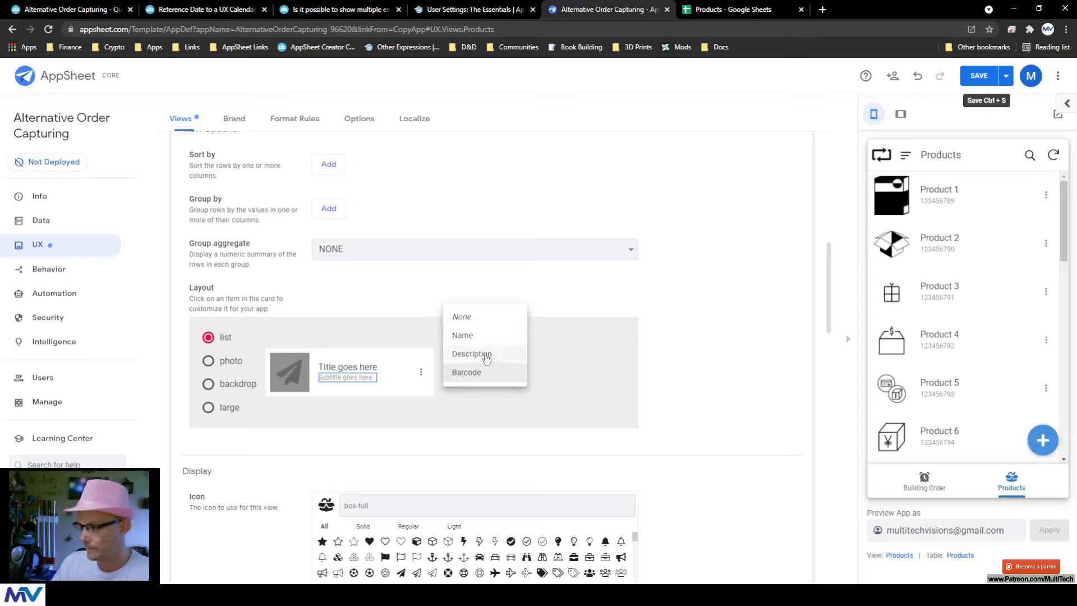
left_click(480, 354)
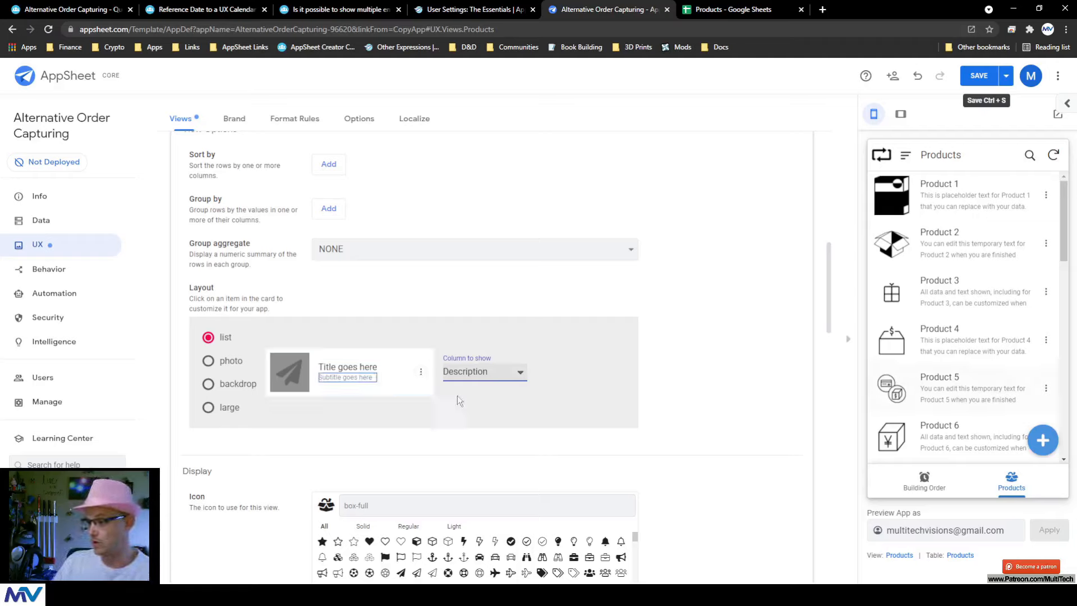
Set the On Click option of Action 1 and Action 2 in the Products view's card layout to None
left_click(421, 372)
left_click(385, 328)
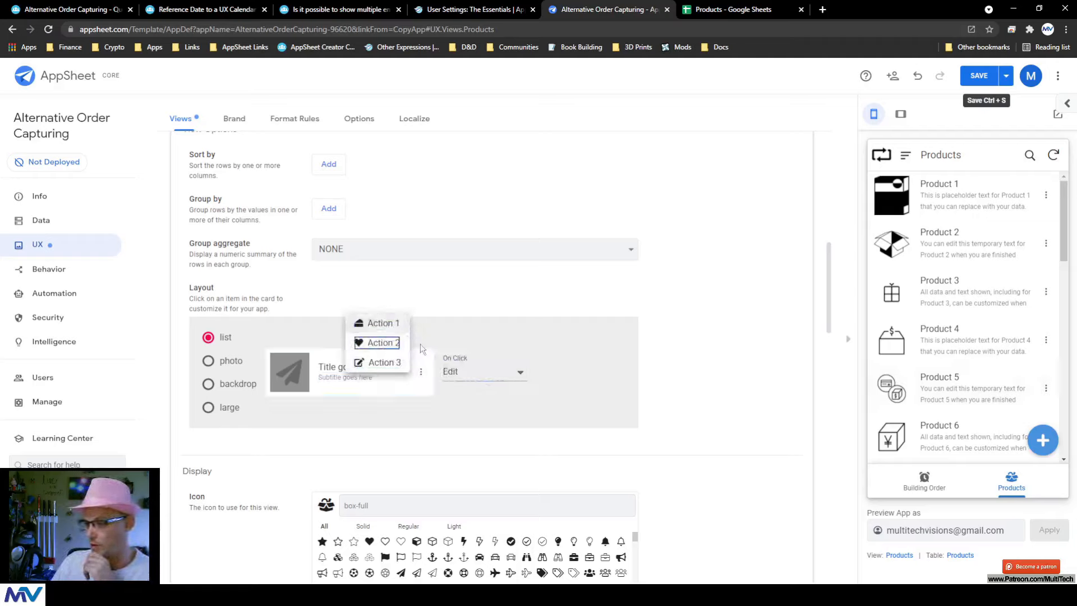
left_click(460, 374)
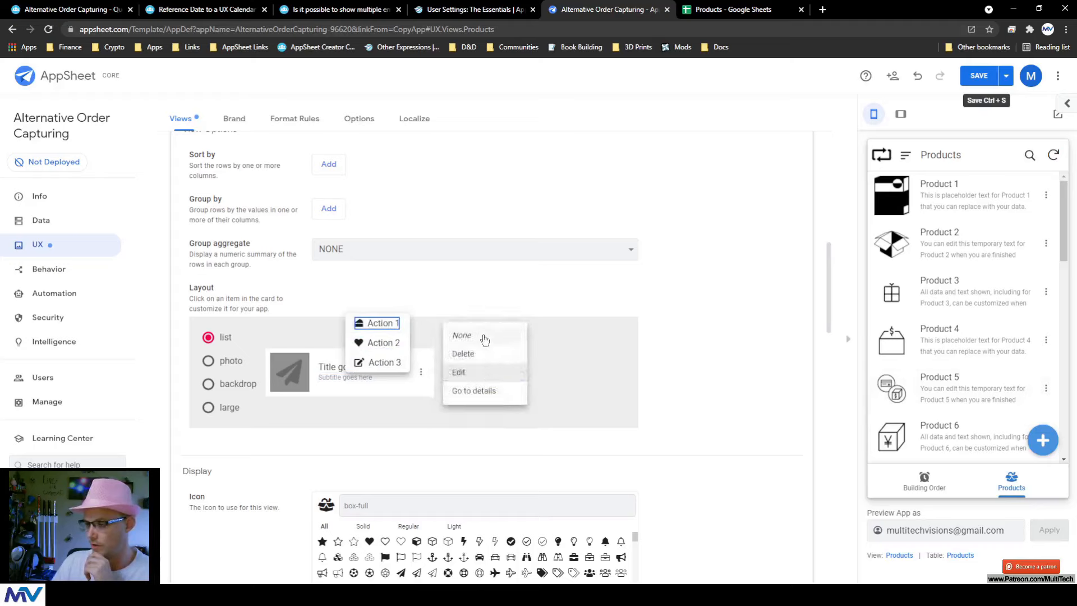
left_click(482, 354)
left_click(467, 375)
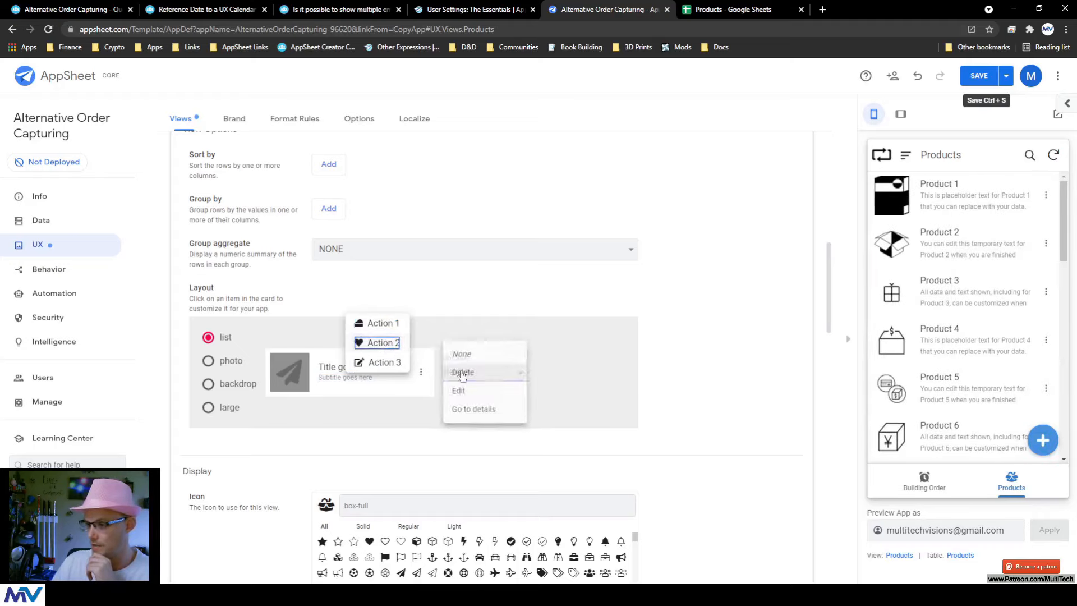
left_click(460, 352)
Set the On Click option of the Products card's Action 3 to None
left_click(385, 363)
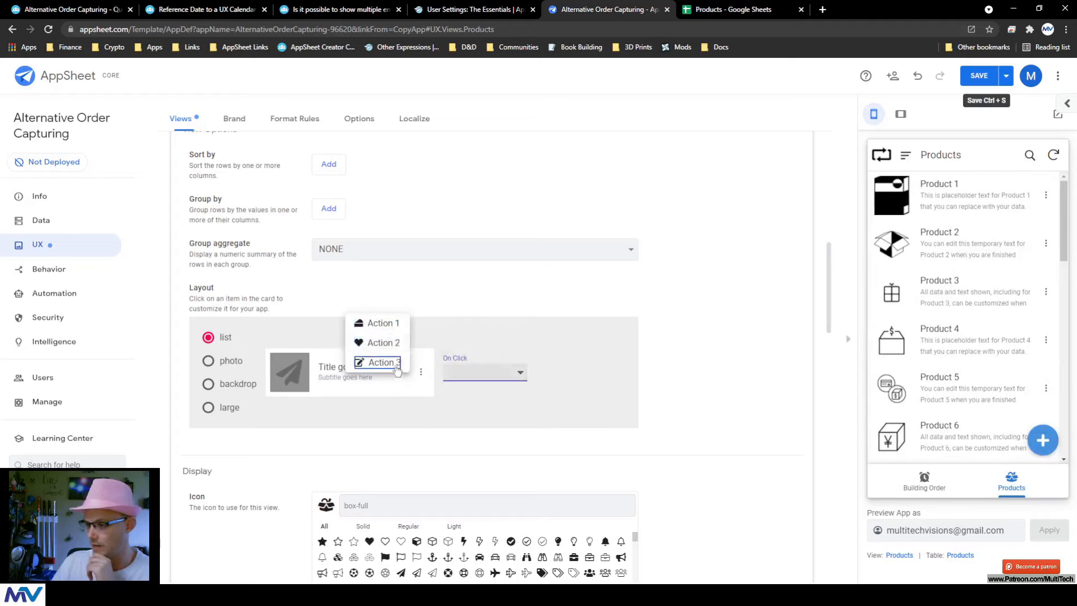
left_click(462, 374)
left_click(462, 375)
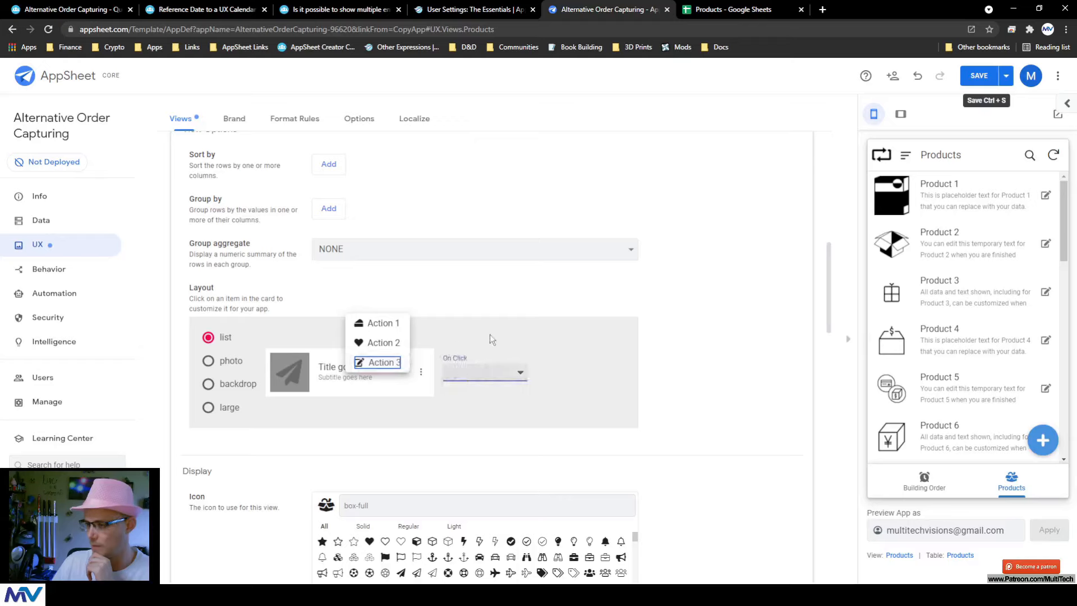
left_click(493, 334)
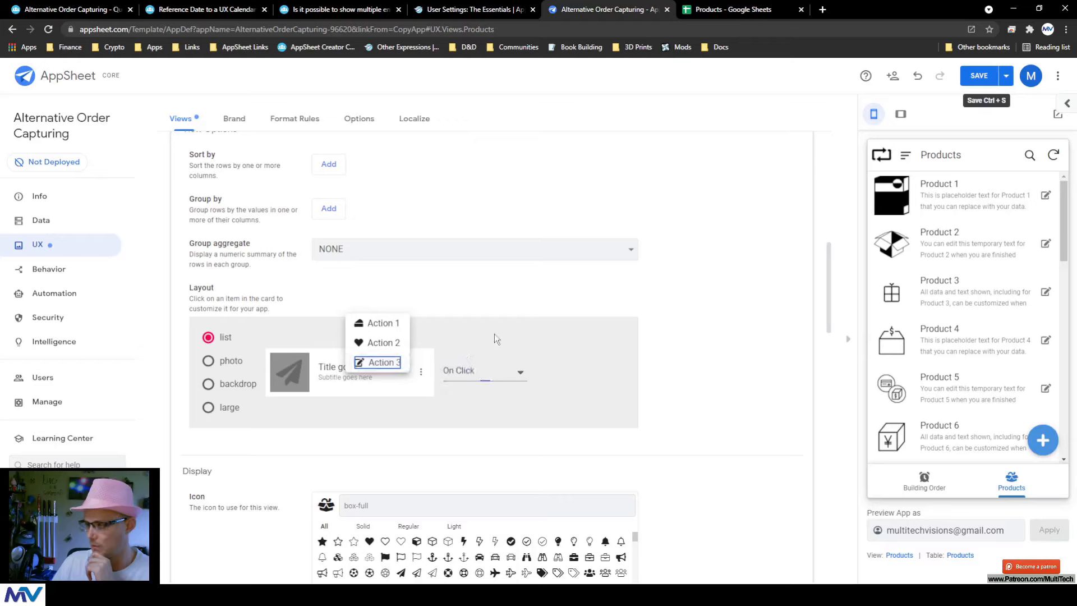
Switch the Products card's Action 3 to Delete and back to None to clear its row button
left_click(420, 372)
left_click(385, 363)
left_click(460, 374)
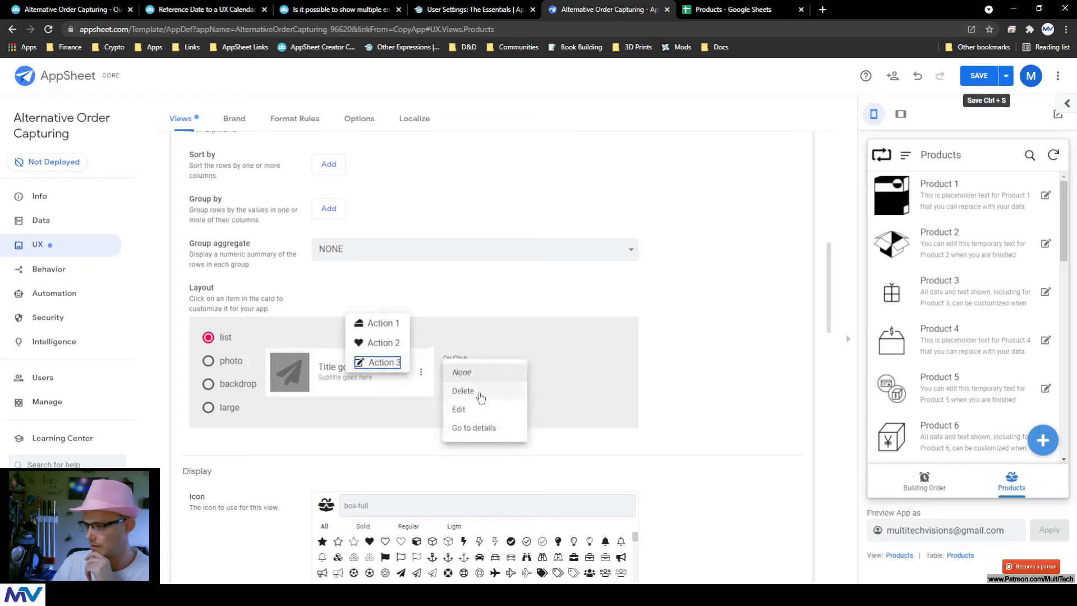
left_click(475, 391)
left_click(476, 374)
left_click(462, 353)
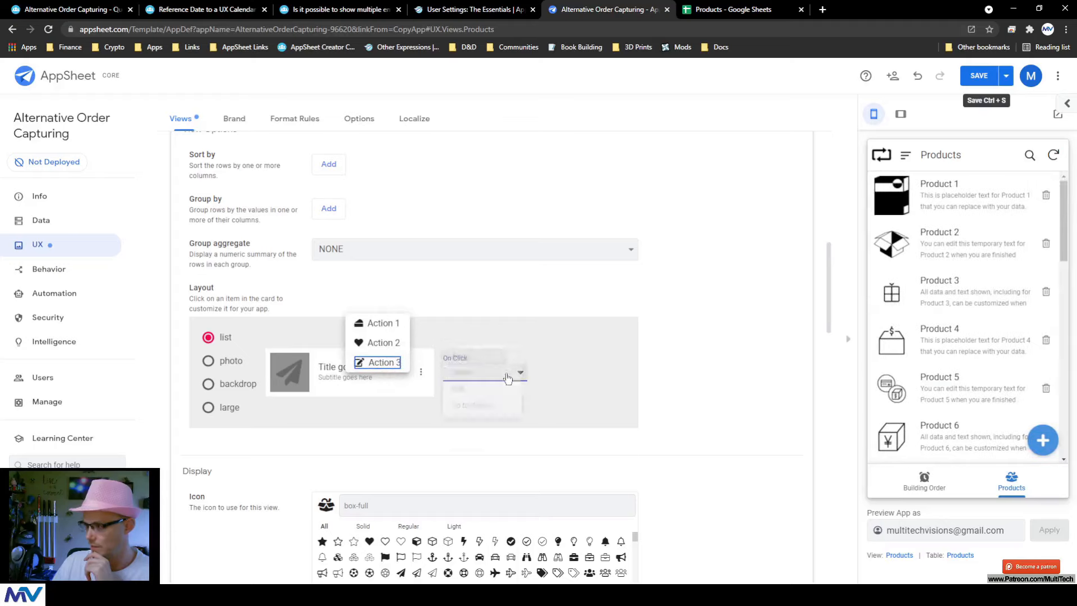
left_click(485, 350)
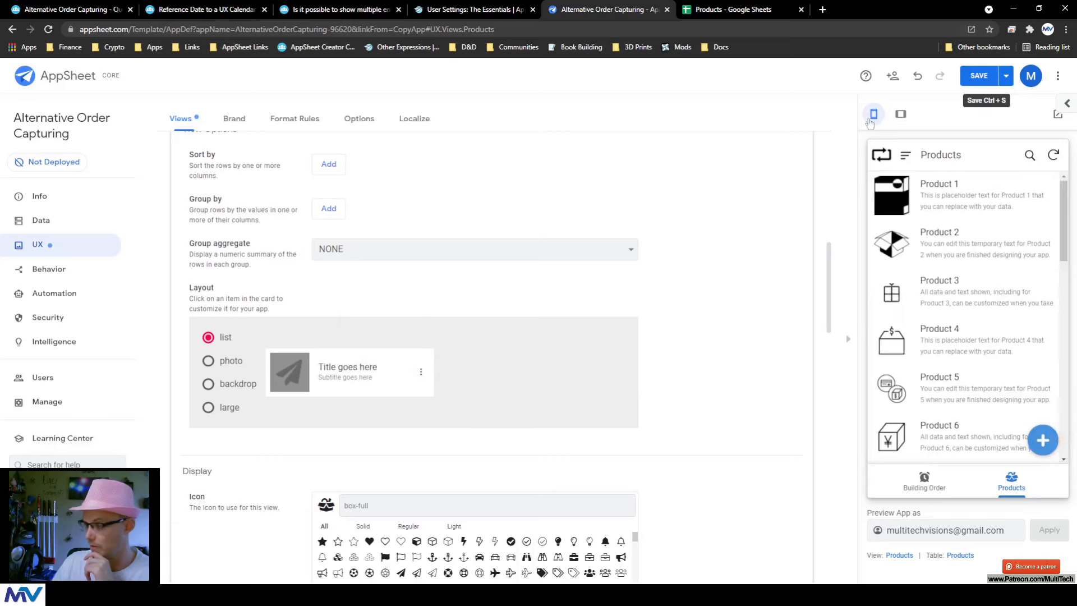
Save the app and look through the Products list in the app preview
left_click(979, 75)
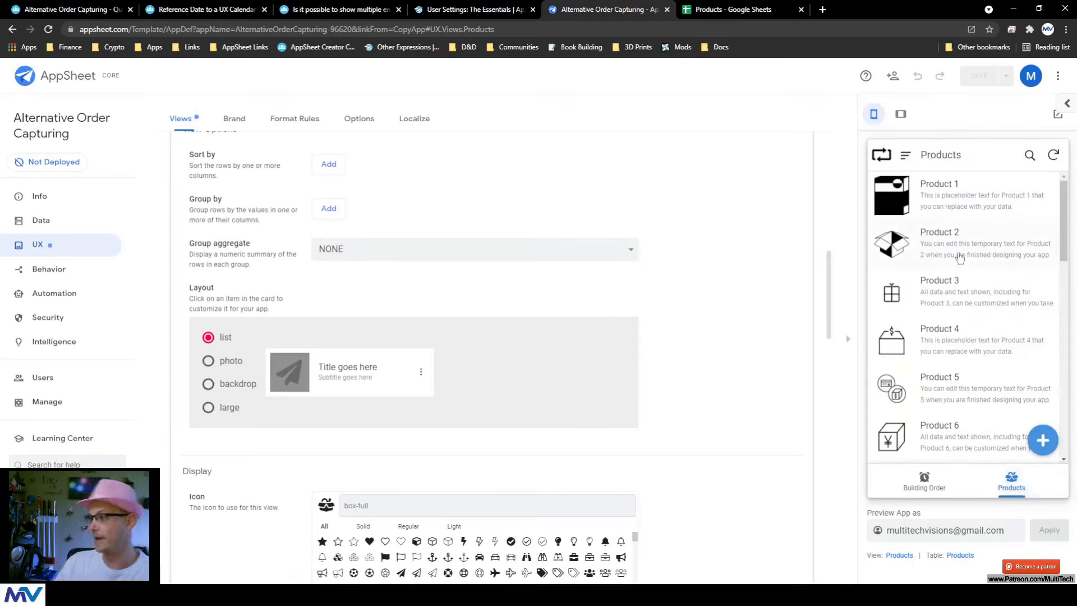
scroll(960, 273, "down", 8)
scroll(963, 274, "down", 4)
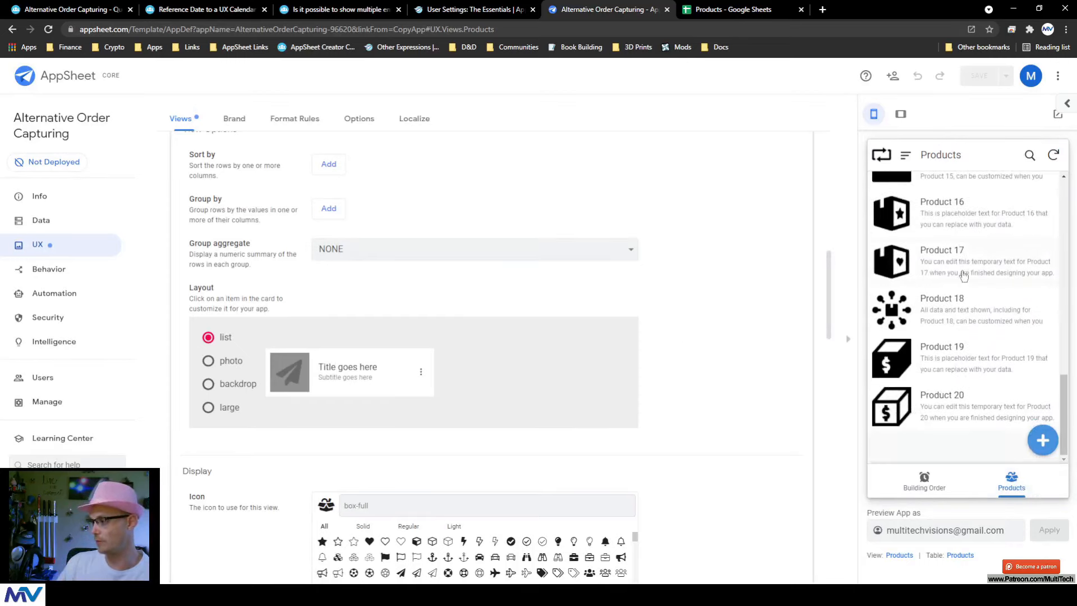
scroll(963, 274, "up", 4)
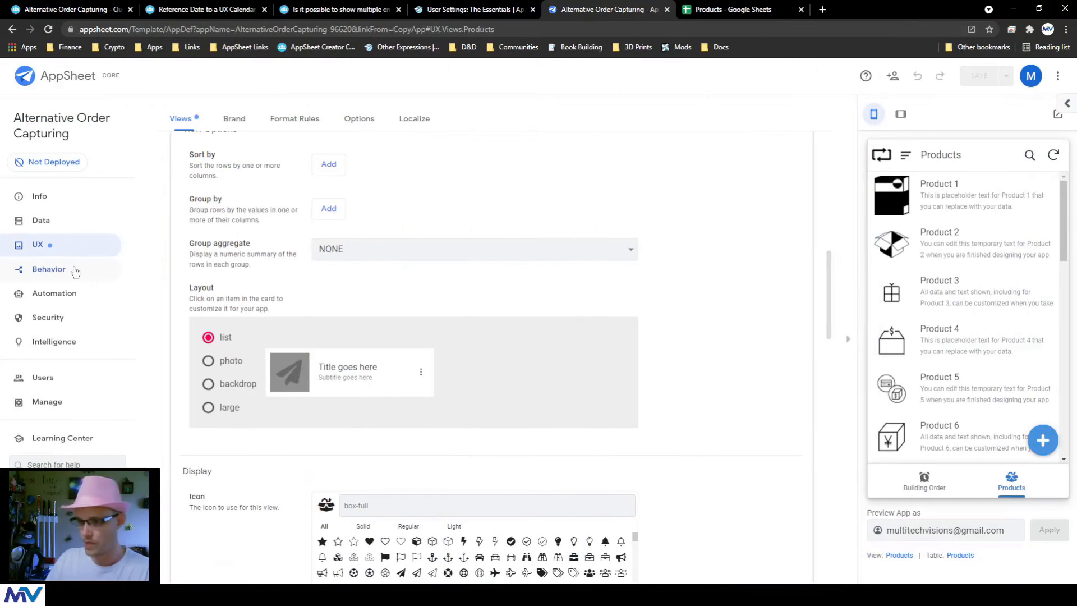
Rename the Orders action "New | 1st Order Detail" to "Add | New LineItem (this product)" and apply it to records of the Products table
left_click(75, 272)
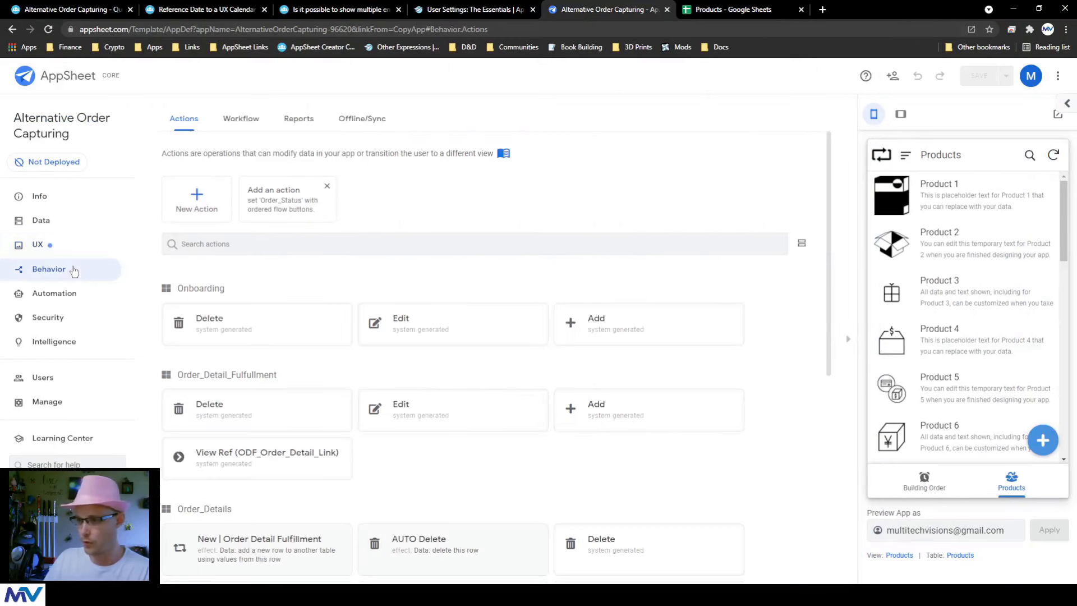
scroll(243, 298, "down", 3)
scroll(243, 297, "down", 3)
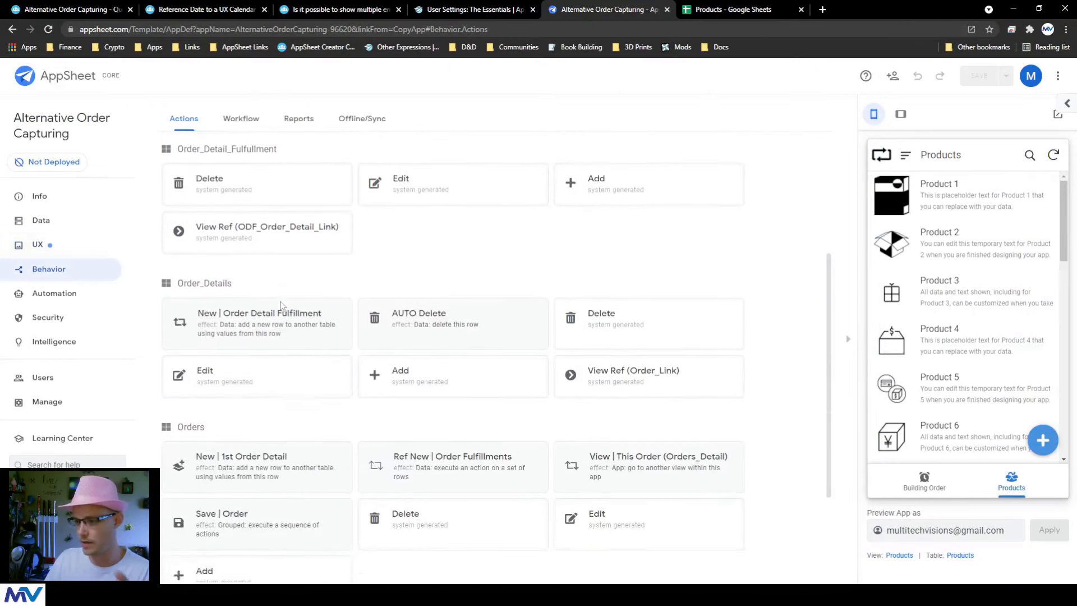
left_click(230, 330)
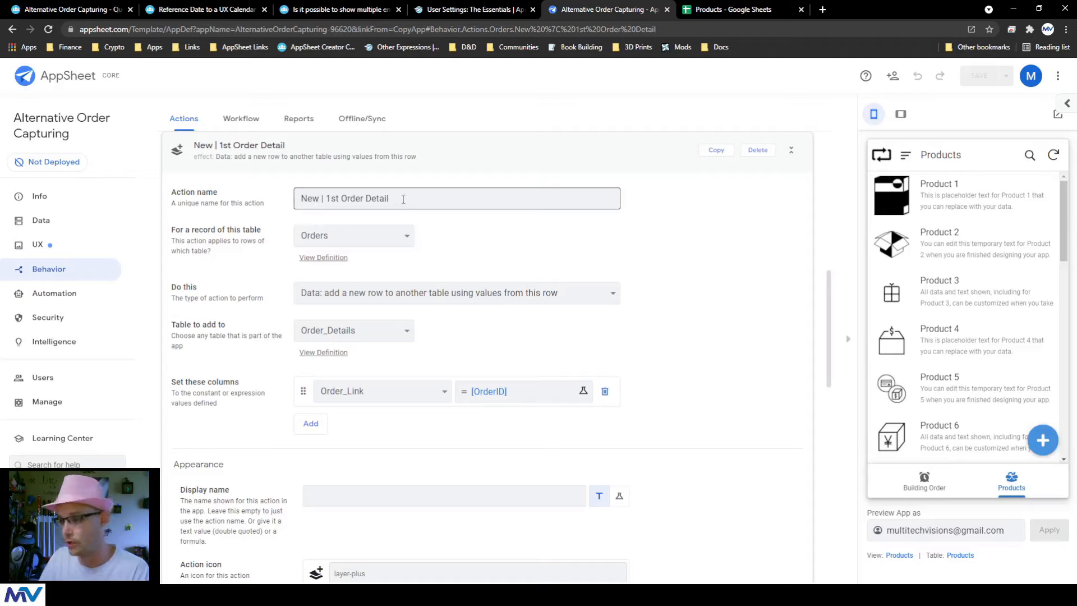
left_click_drag(403, 199, 165, 210)
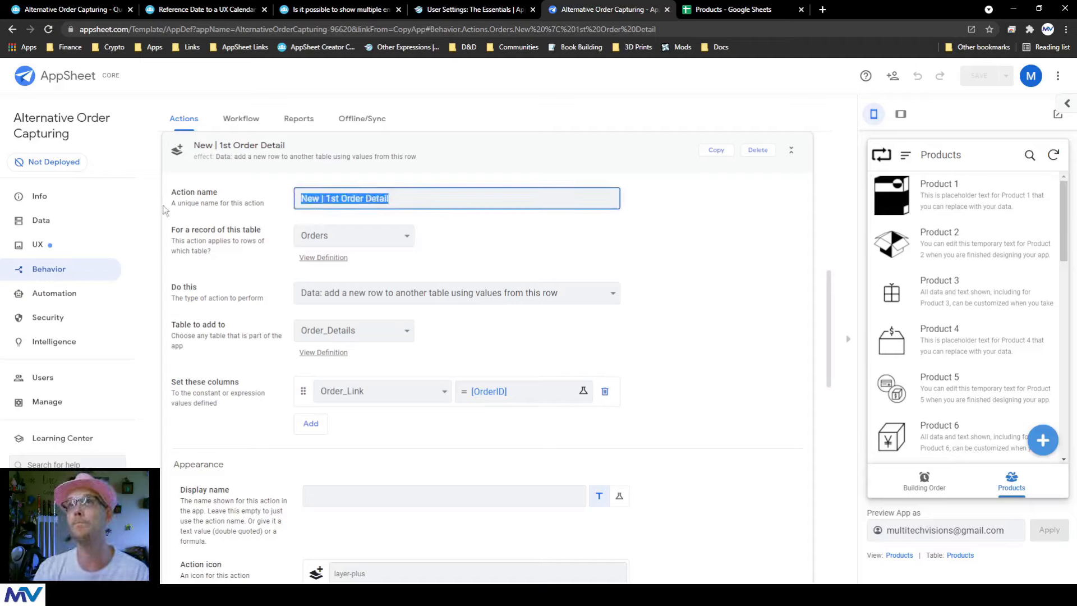
type("Add | ")
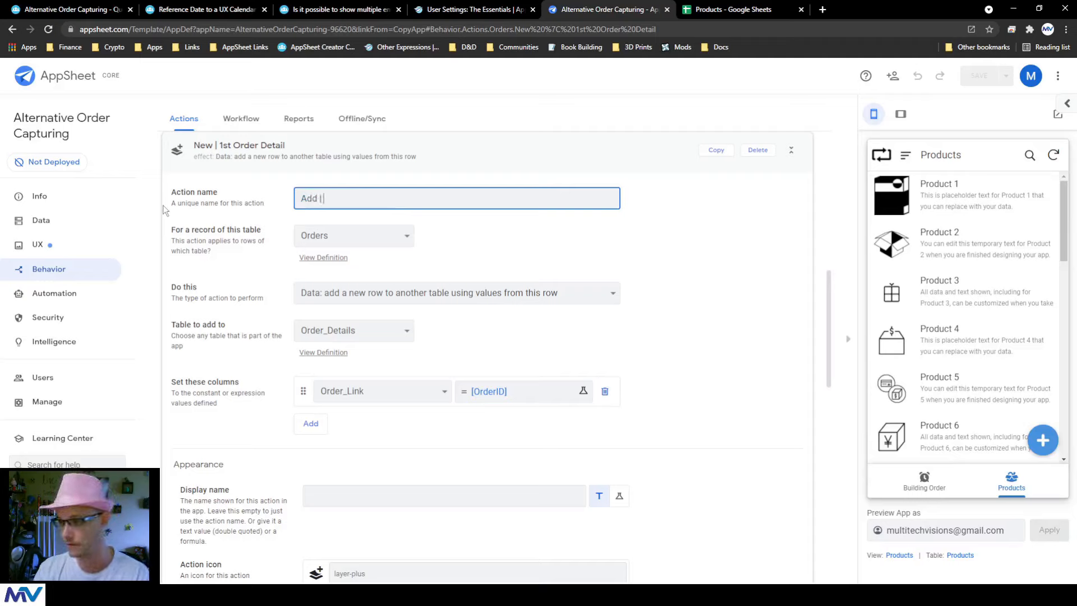
type("Ne")
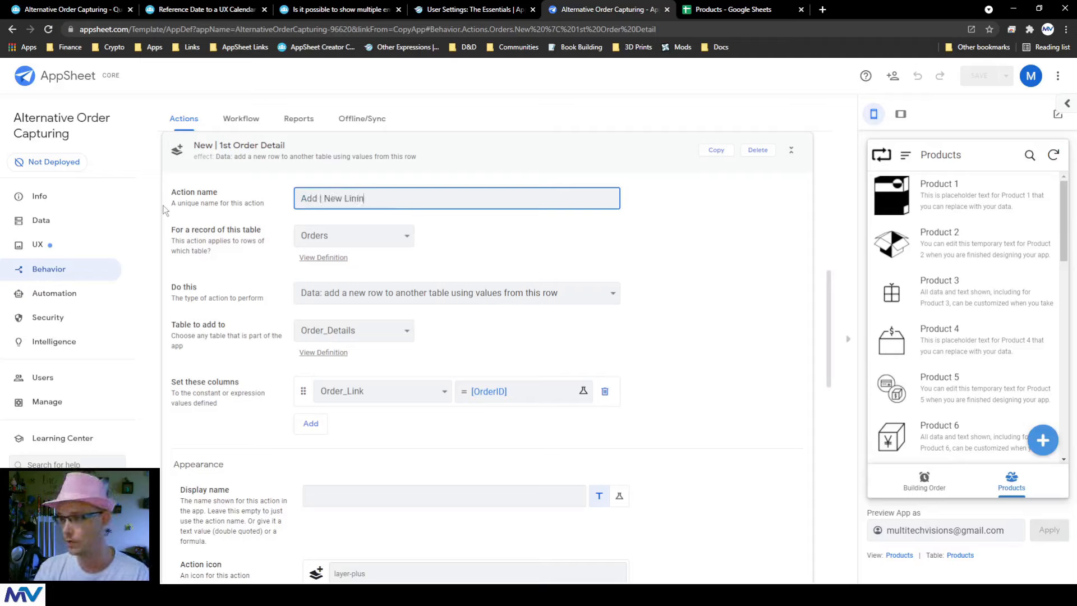
type("w Line")
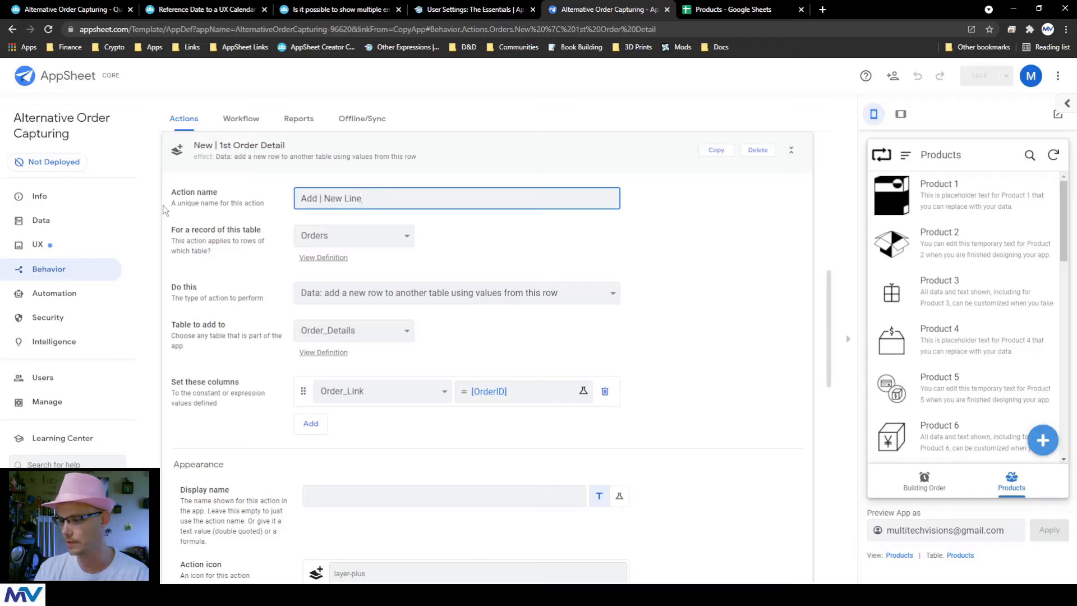
type("Item (")
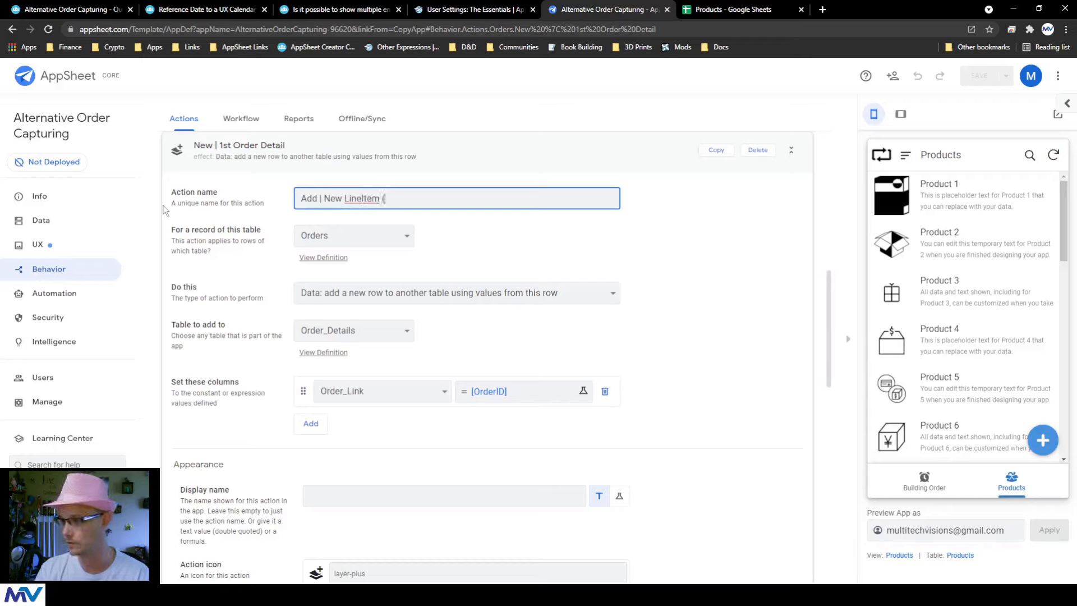
type("Thisthis product")
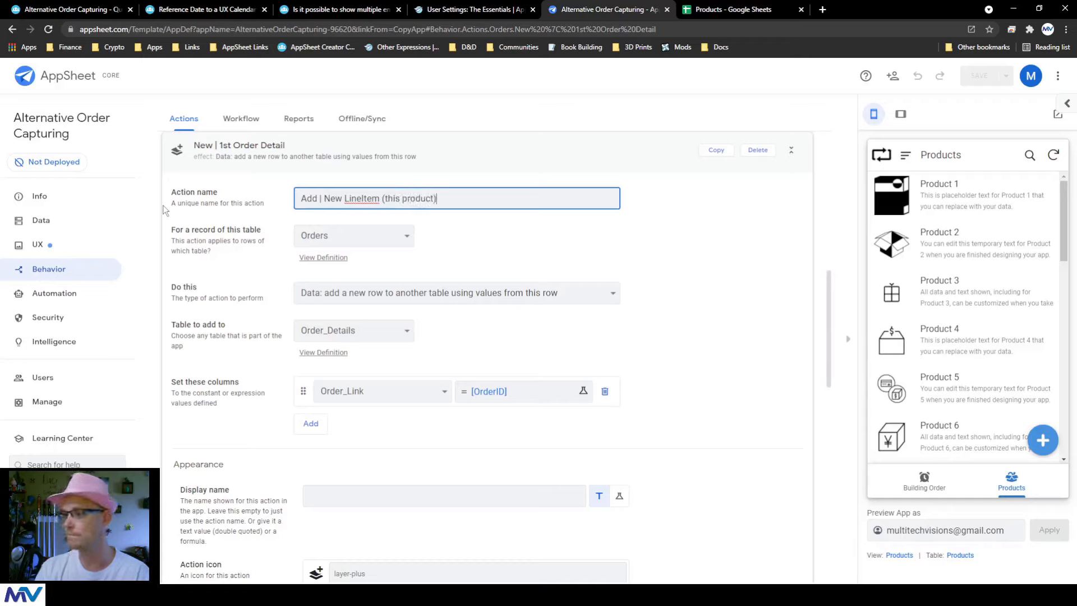
left_click(206, 249)
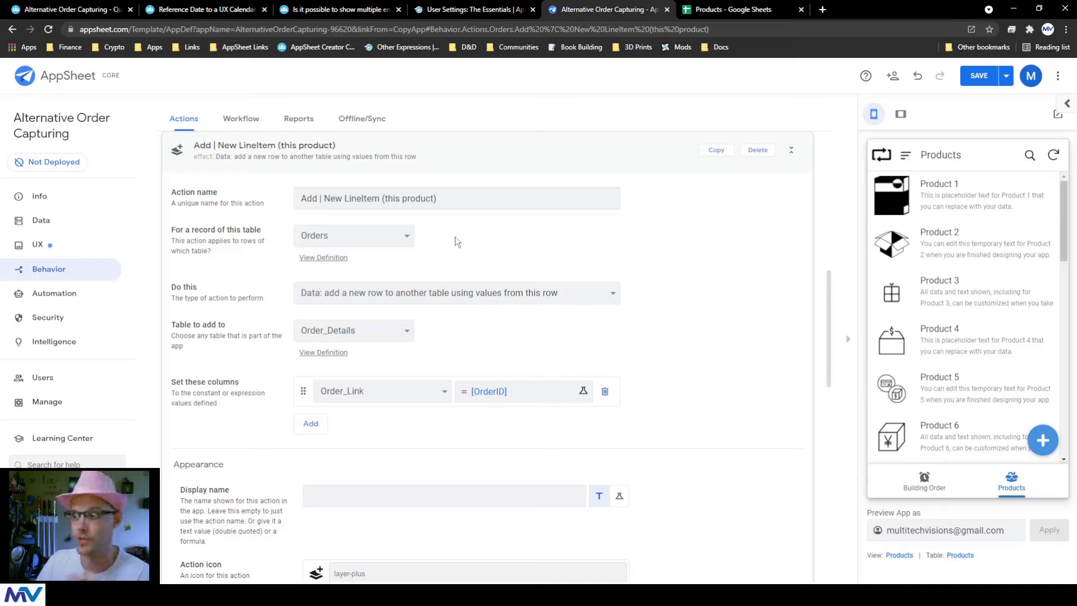
left_click(354, 238)
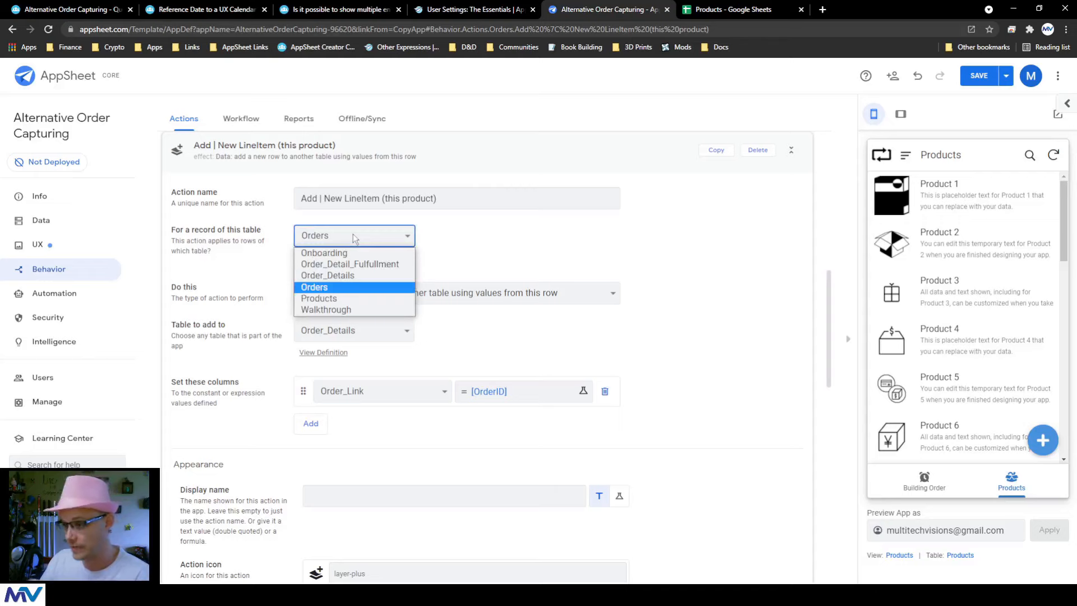
left_click(319, 298)
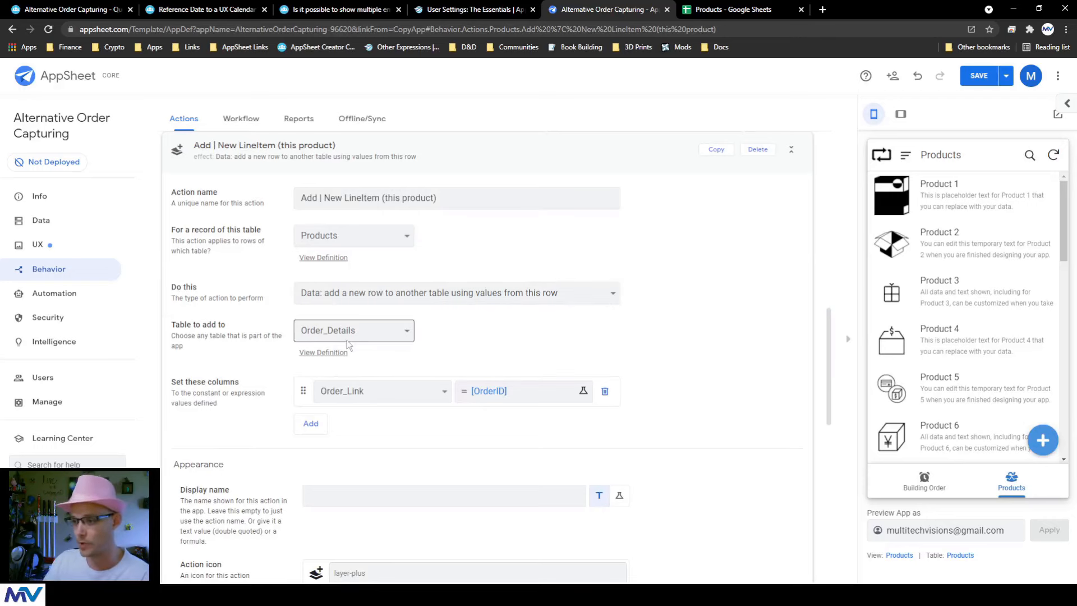
Set the action's Order_Link column value to the expression INDEX(Building_Orders[OrderID], 1)
scroll(259, 352, "down", 2)
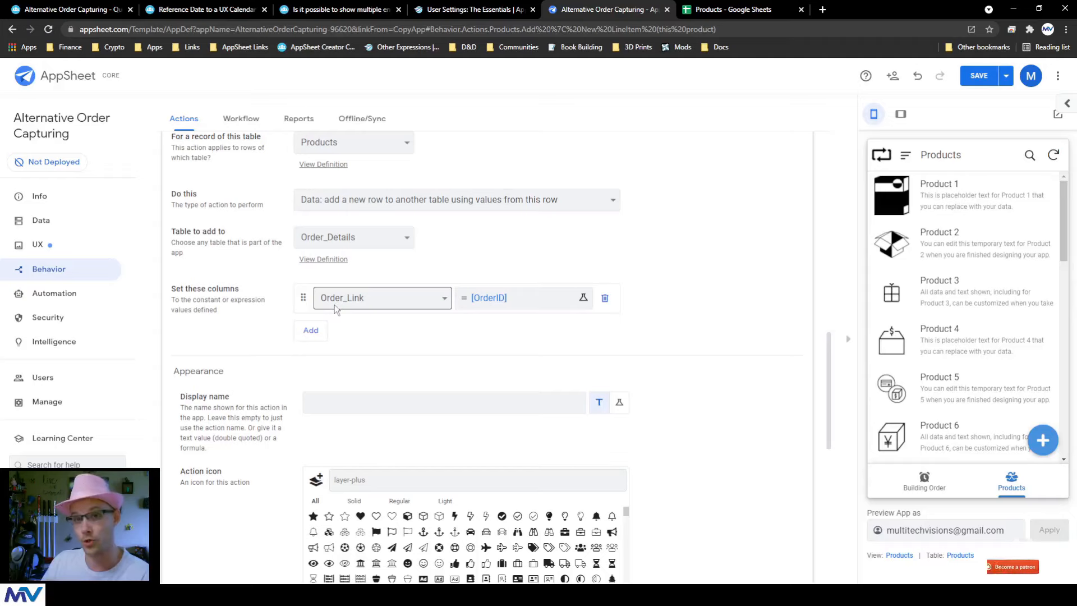
left_click(506, 302)
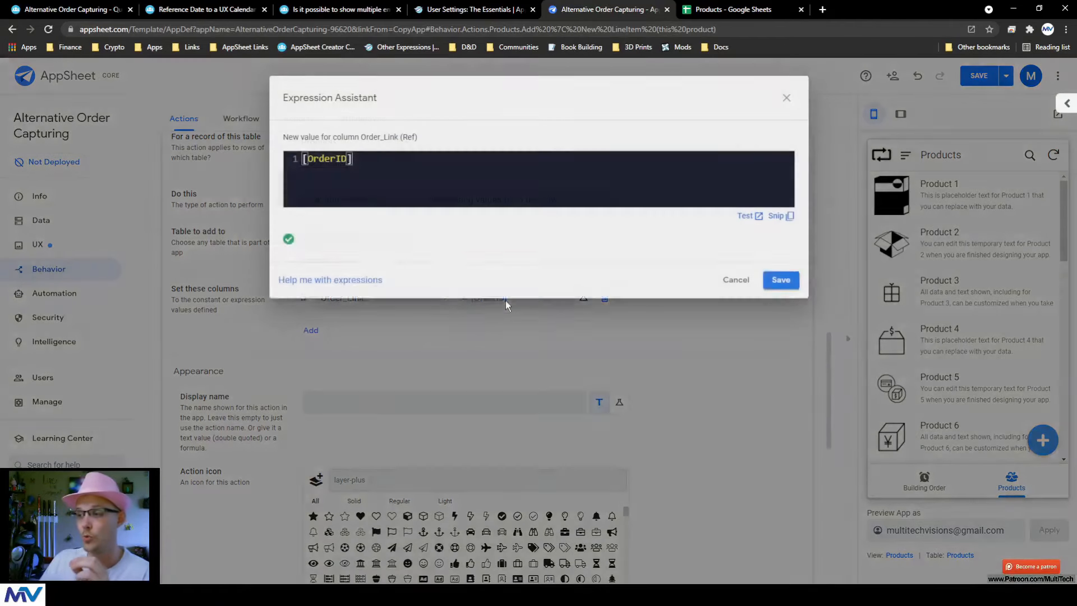
left_click_drag(359, 160, 232, 155)
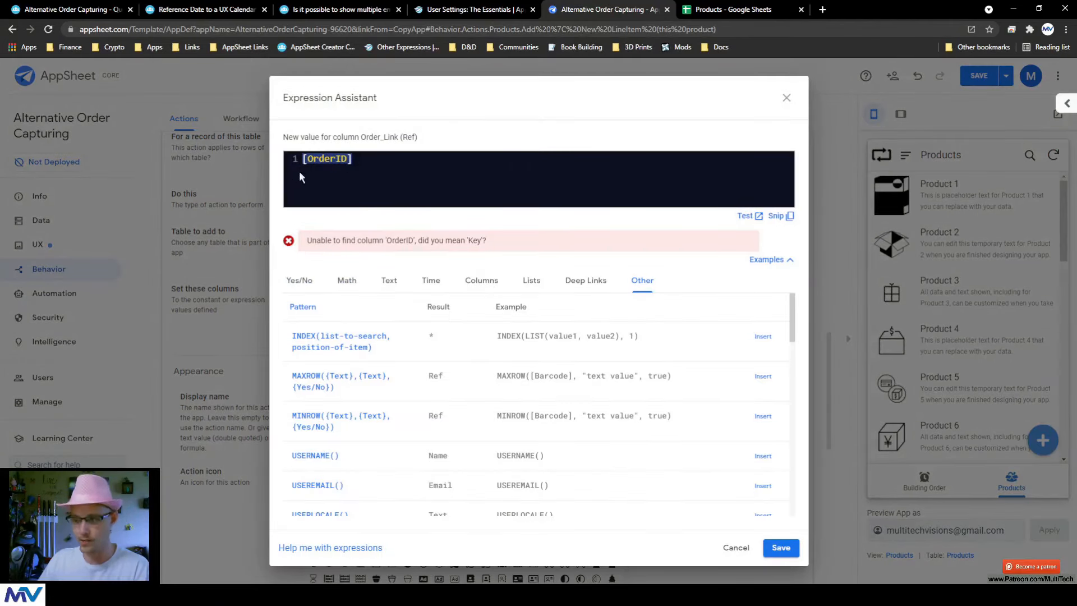
type("isnotblank(Building_Orders[OrderID])")
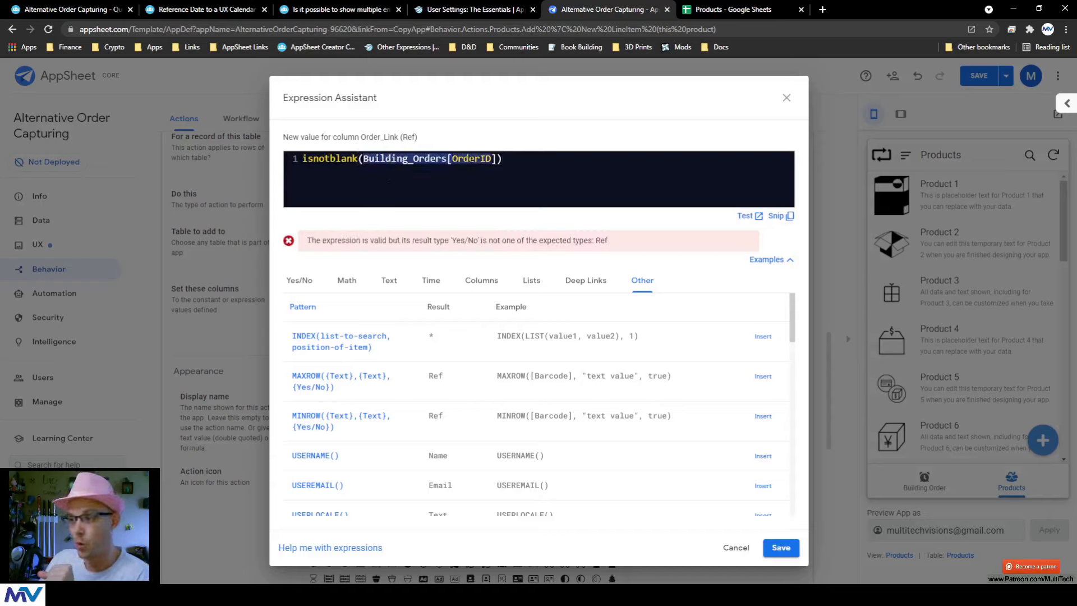
left_click(436, 190)
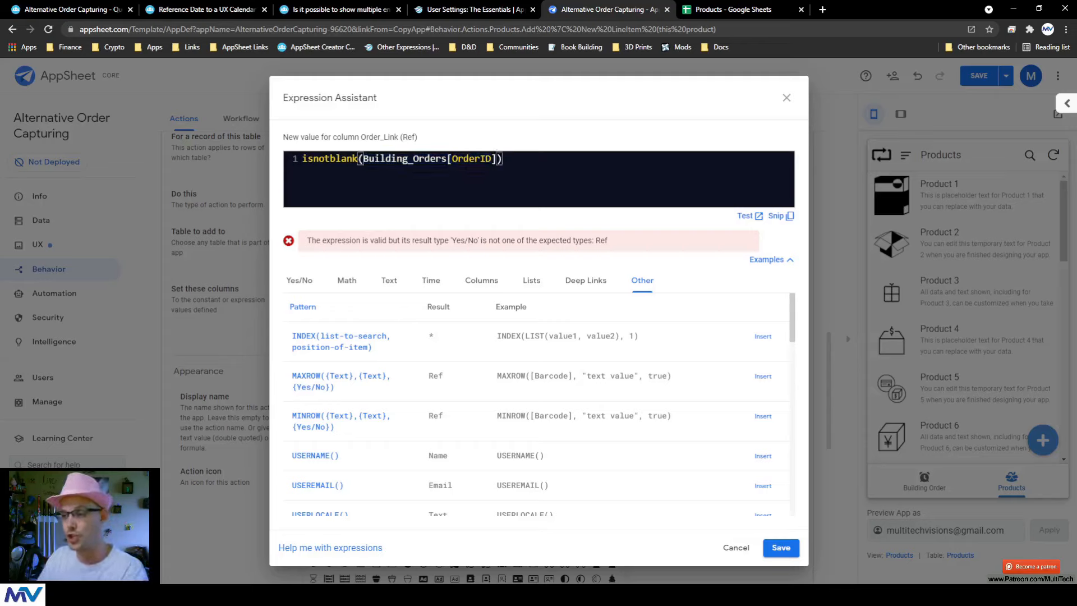
double_click(345, 160)
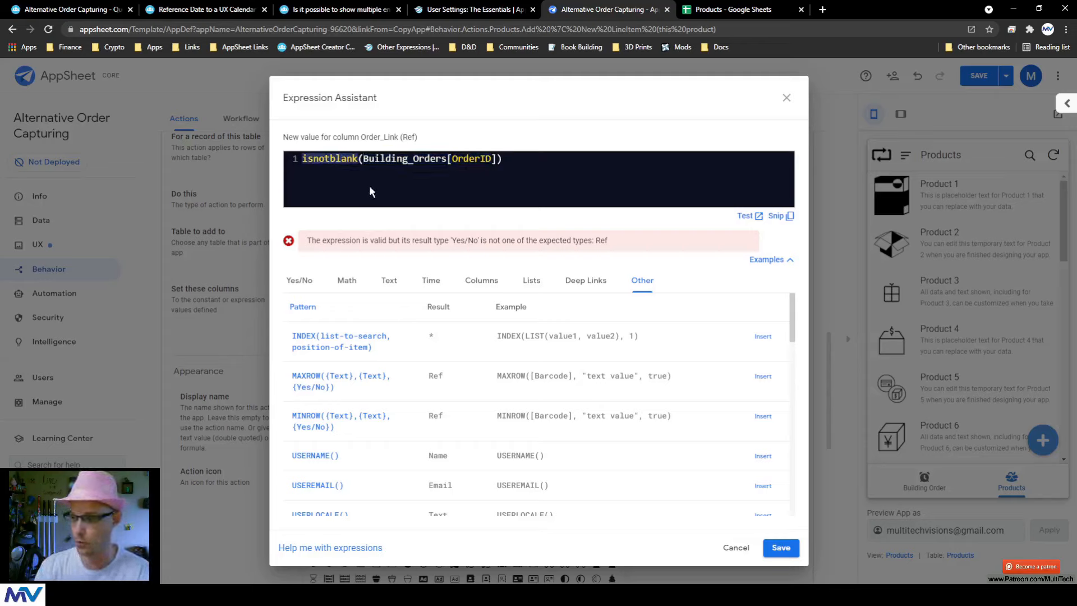
type("INDEX")
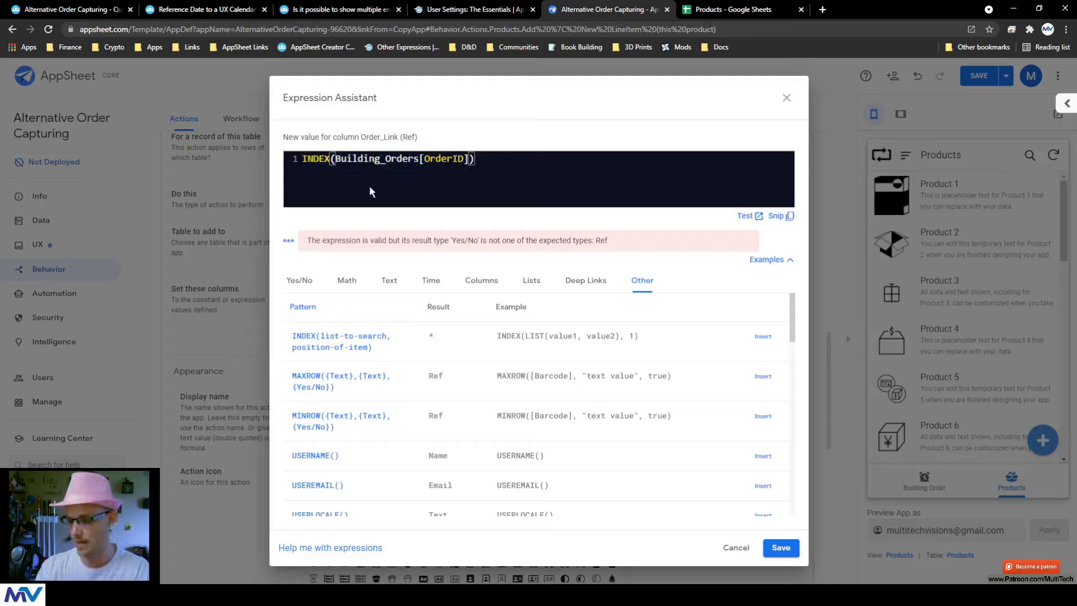
key("End")
key("Left")
type(", 1")
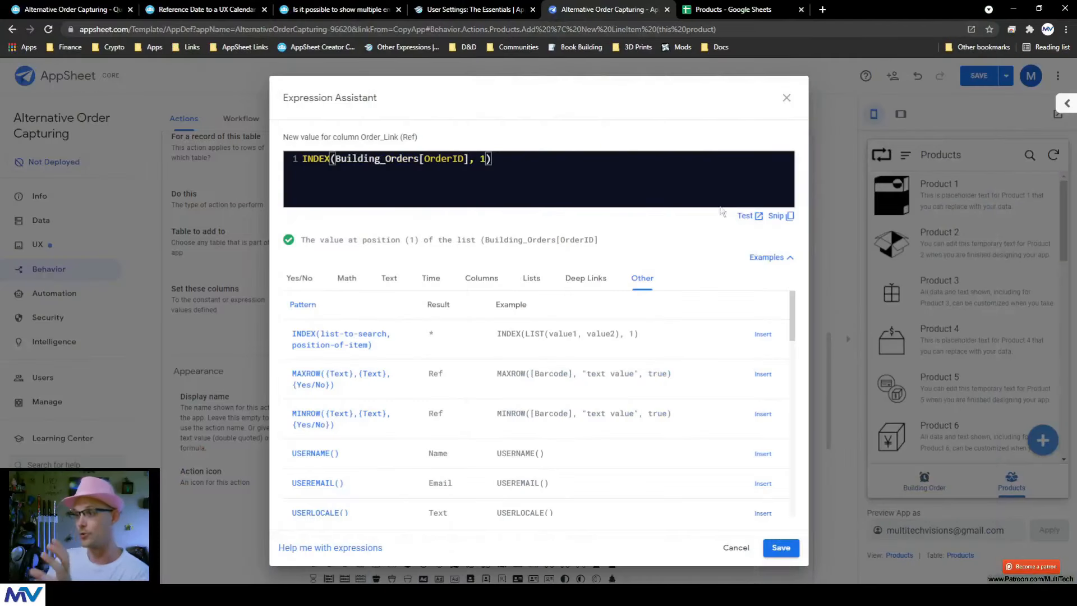
left_click(783, 549)
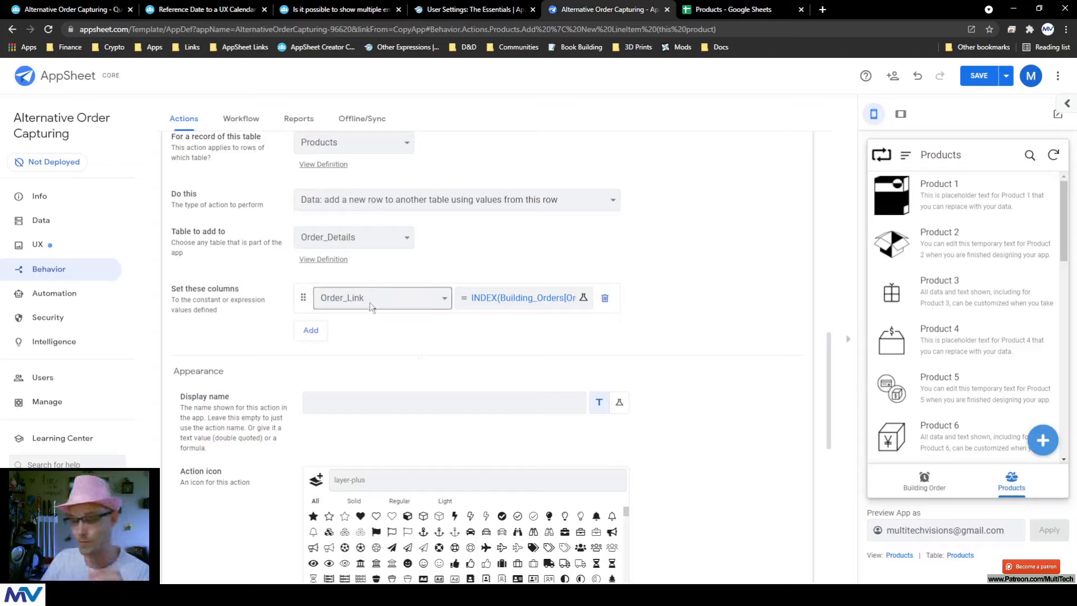
Add OrderDetail_Product to the columns the action sets, with [Key] as its value
left_click(313, 332)
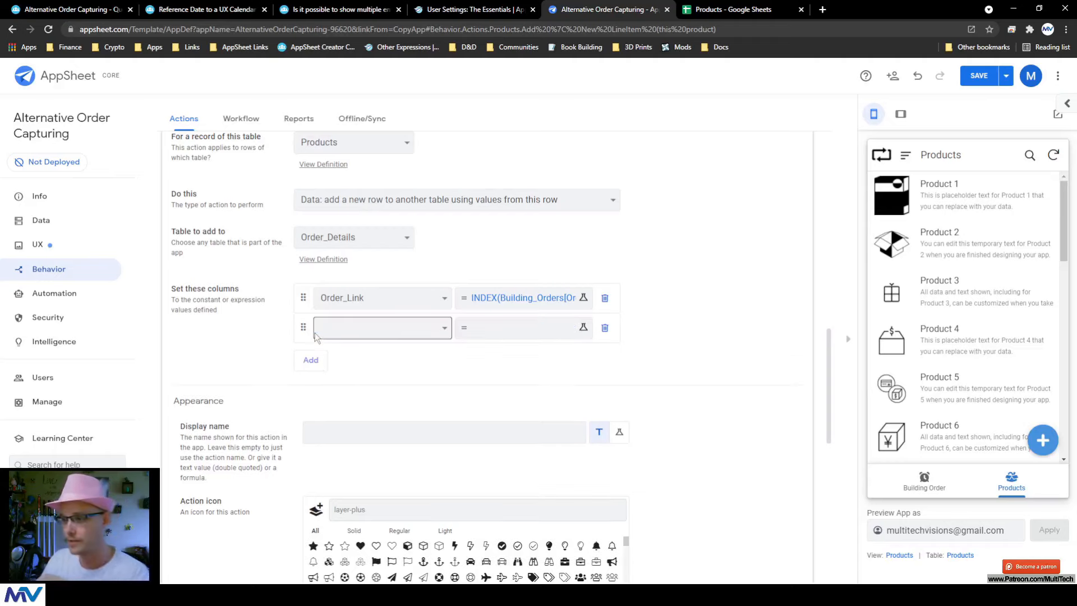
left_click(379, 328)
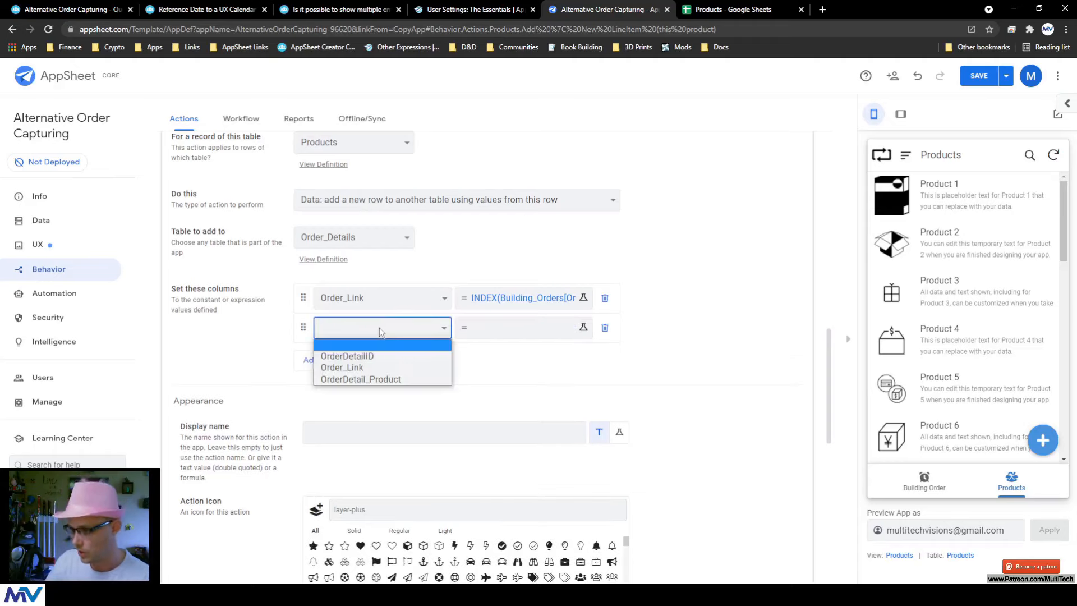
left_click(379, 378)
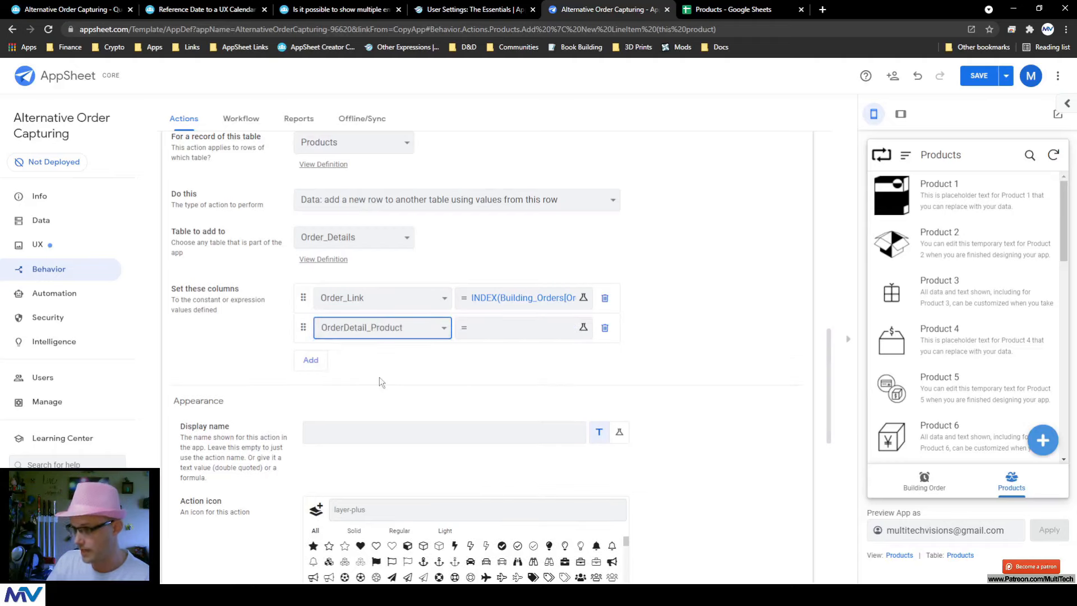
left_click(505, 329)
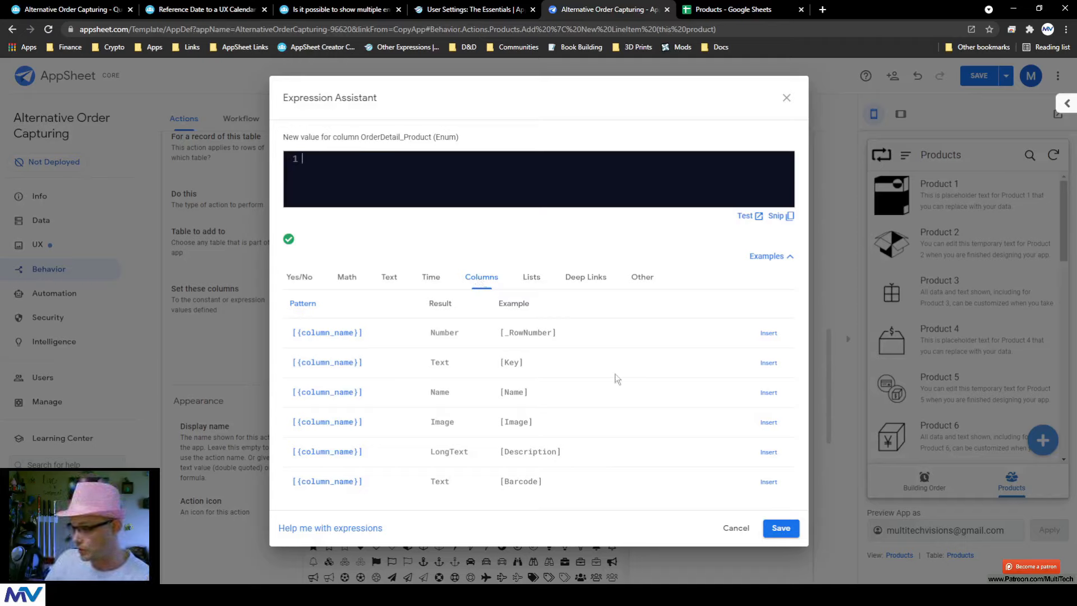
left_click(769, 364)
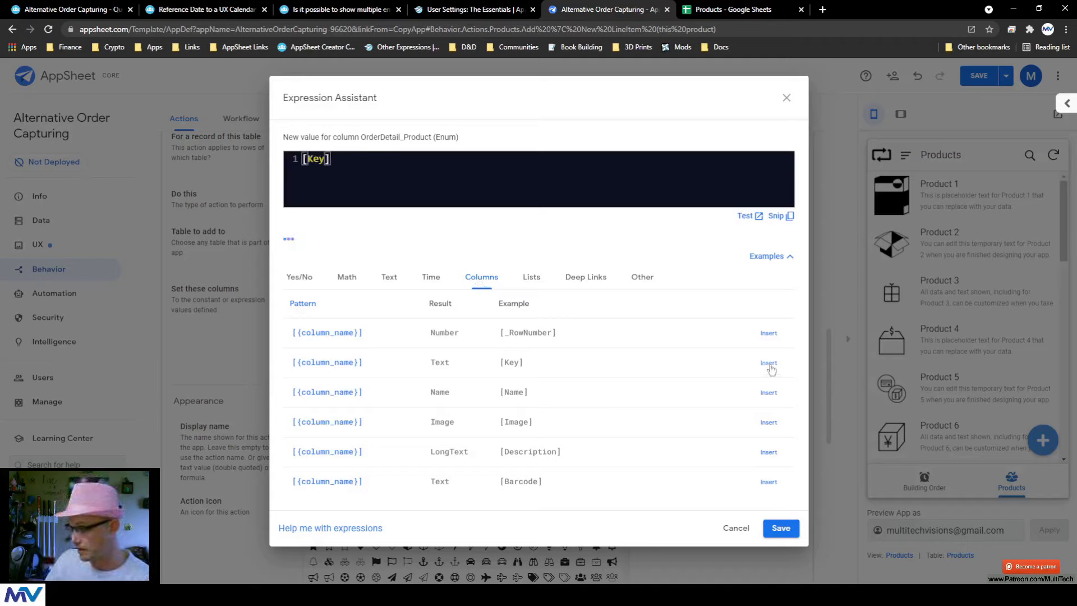
left_click(781, 530)
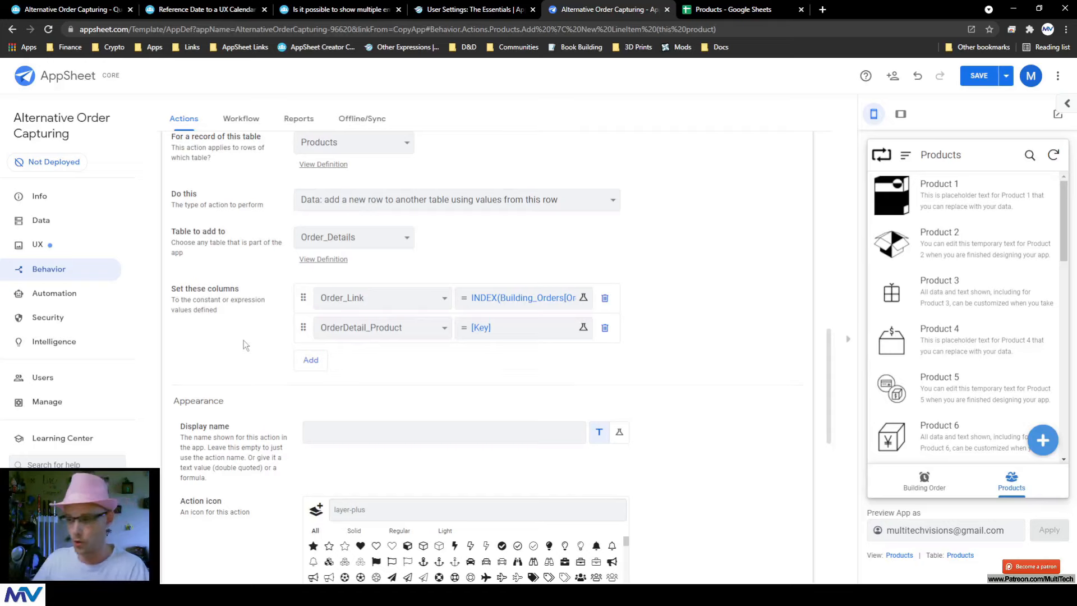
Make the line item action available only if isnotblank(Building_Orders[OrderID]) is true
scroll(245, 344, "down", 8)
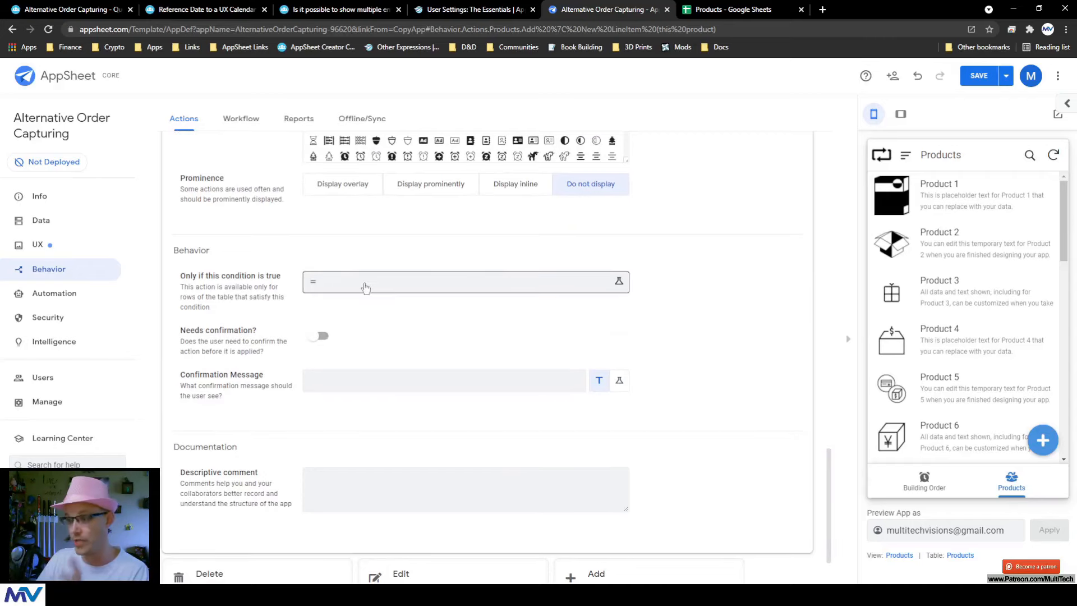
left_click(365, 288)
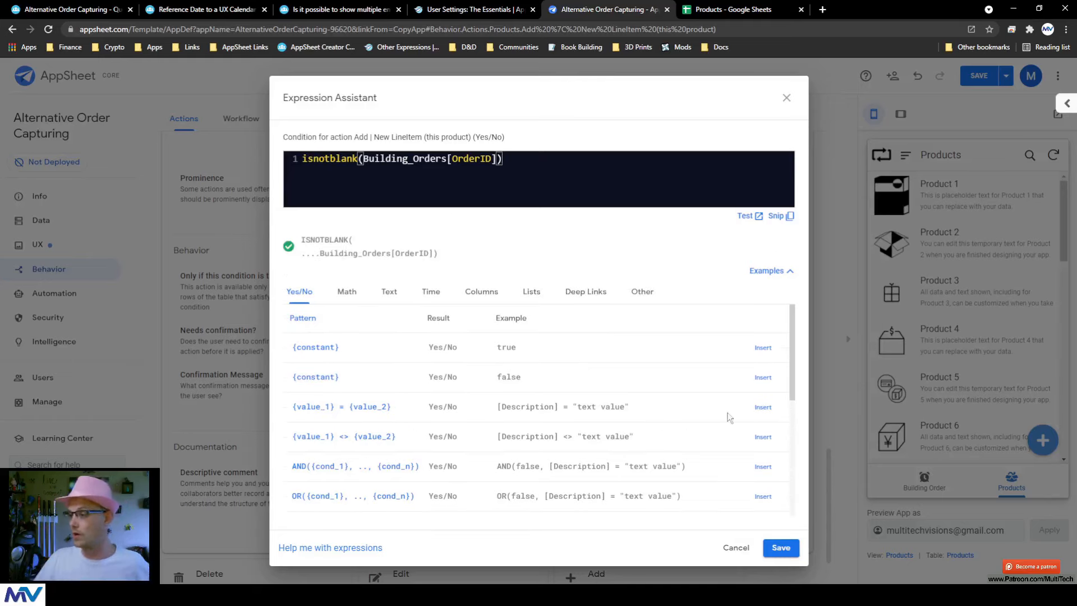
left_click(781, 548)
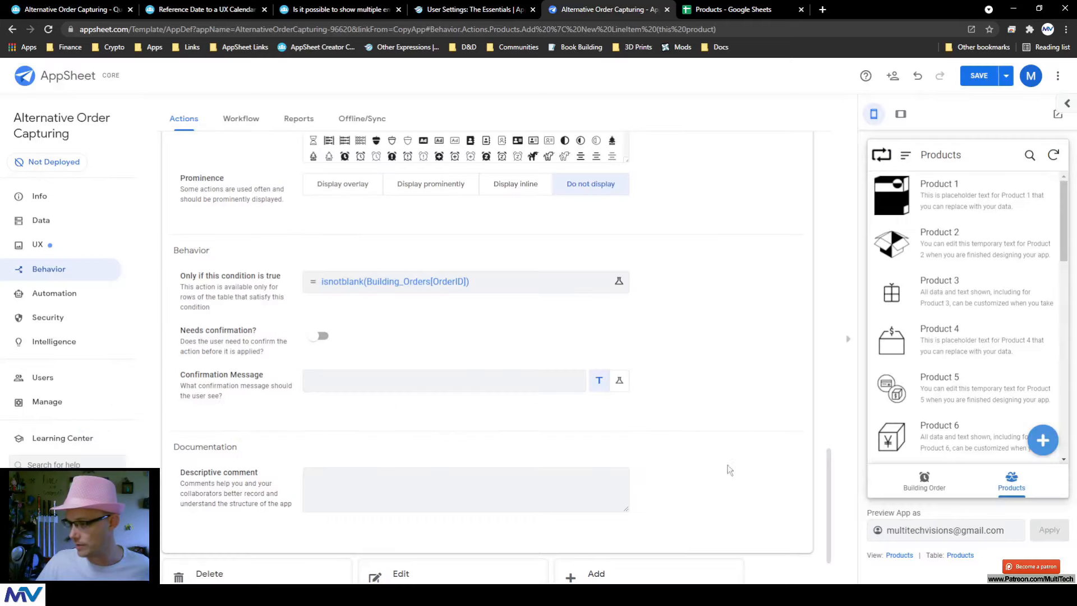
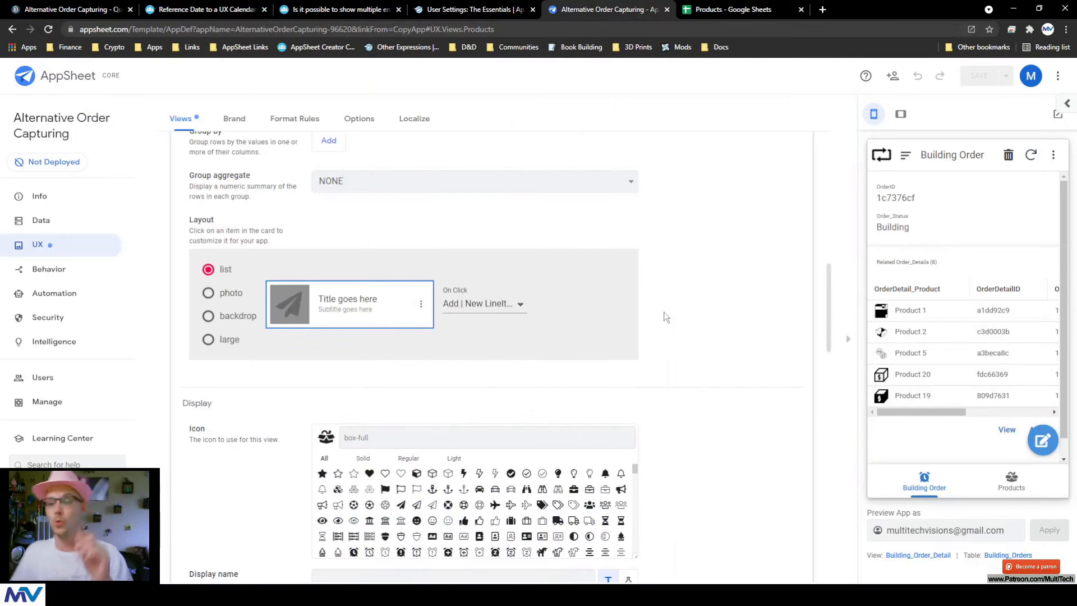
Create a new slice named Building_OrderDetails with Order_Details as its source table
left_click(51, 225)
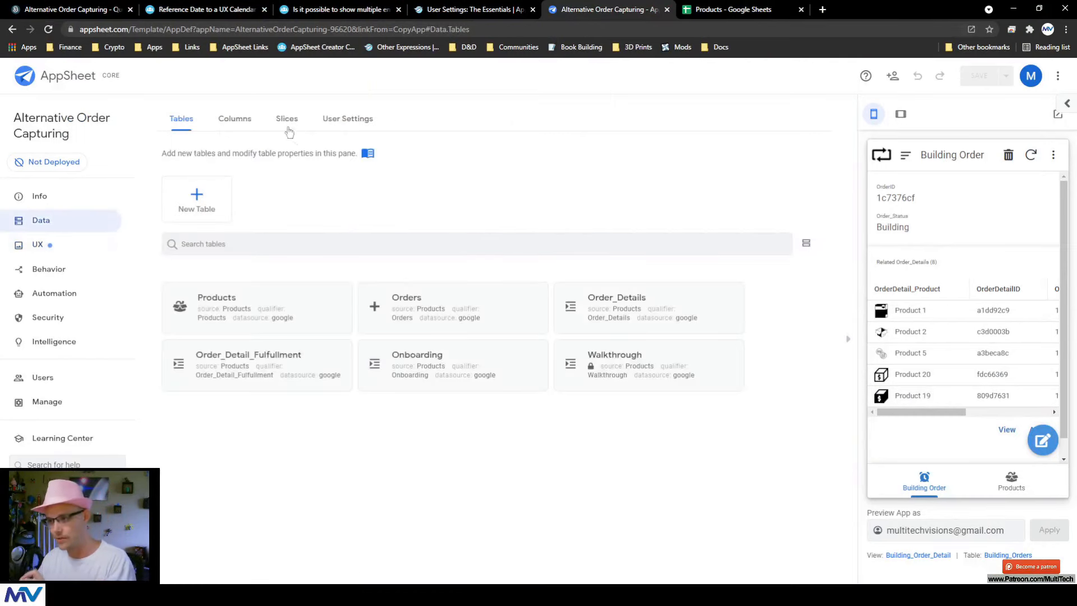
left_click(285, 124)
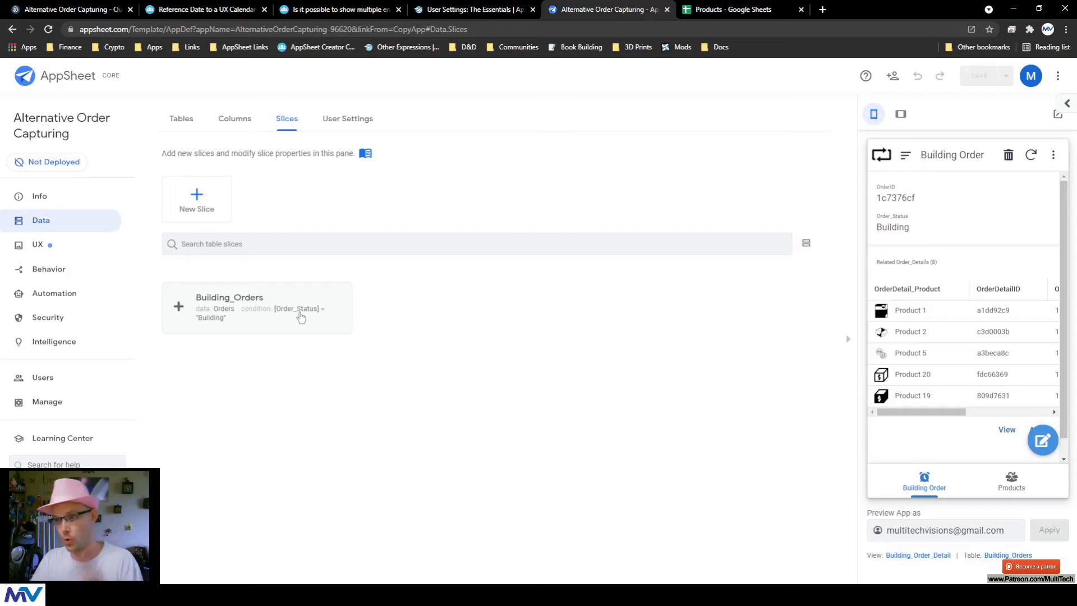
left_click(215, 200)
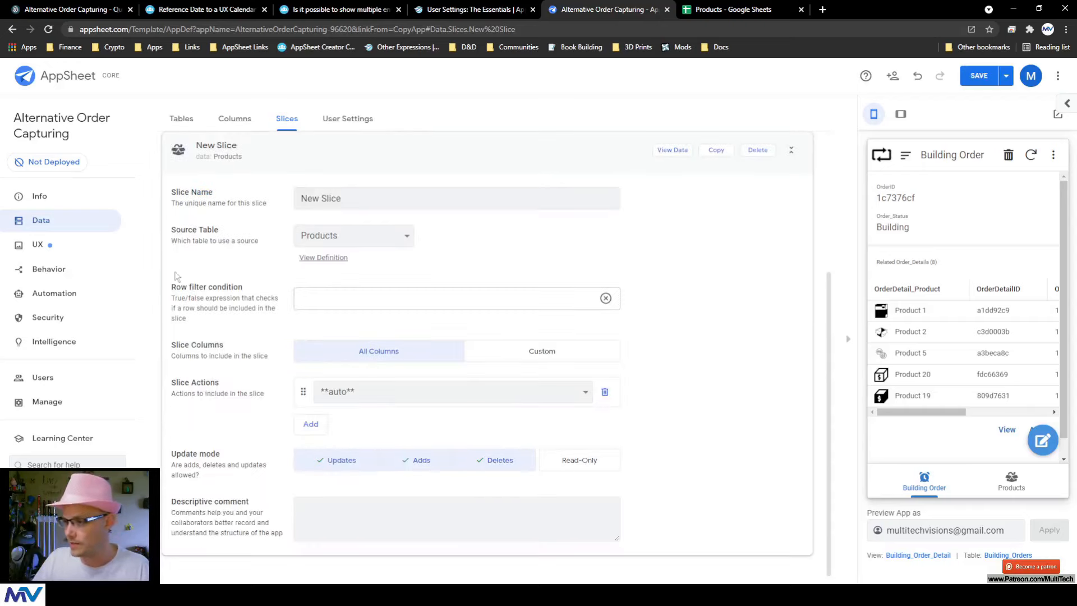
left_click(363, 241)
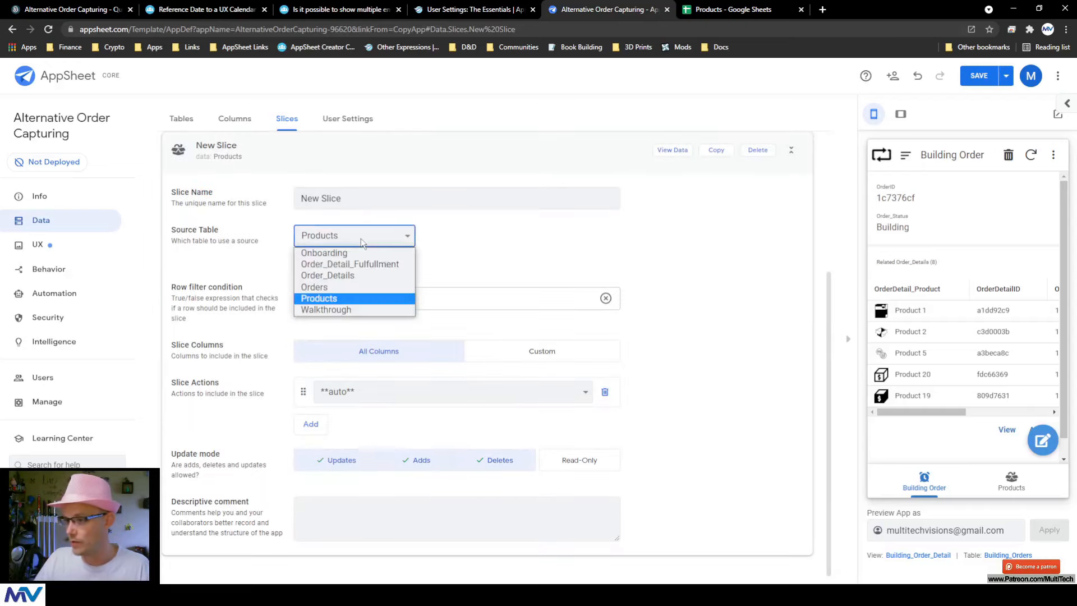
left_click(362, 277)
left_click_drag(348, 198, 241, 200)
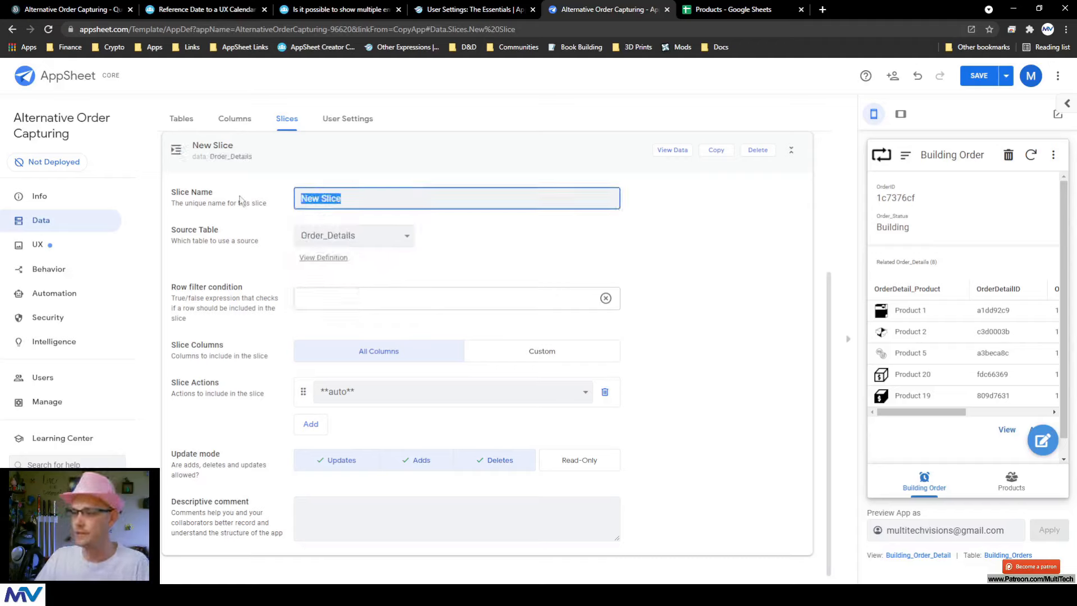
type("Buildin")
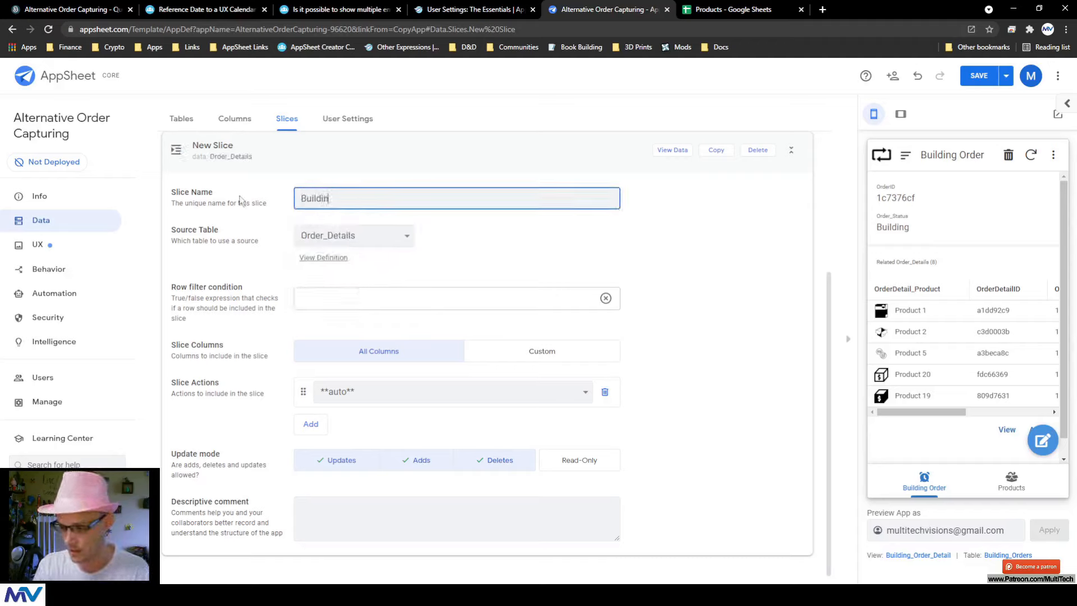
type("g_OrderDetails")
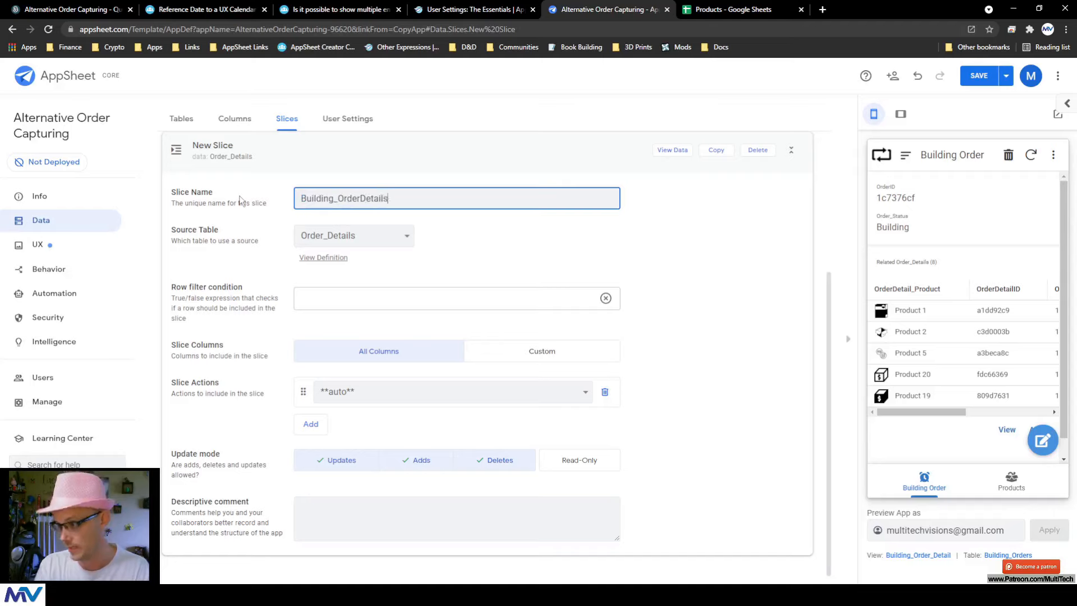
Start a custom row filter expression for the slice, using only Building_Orders[OrderID] from the reused isnotblank condition
left_click(345, 302)
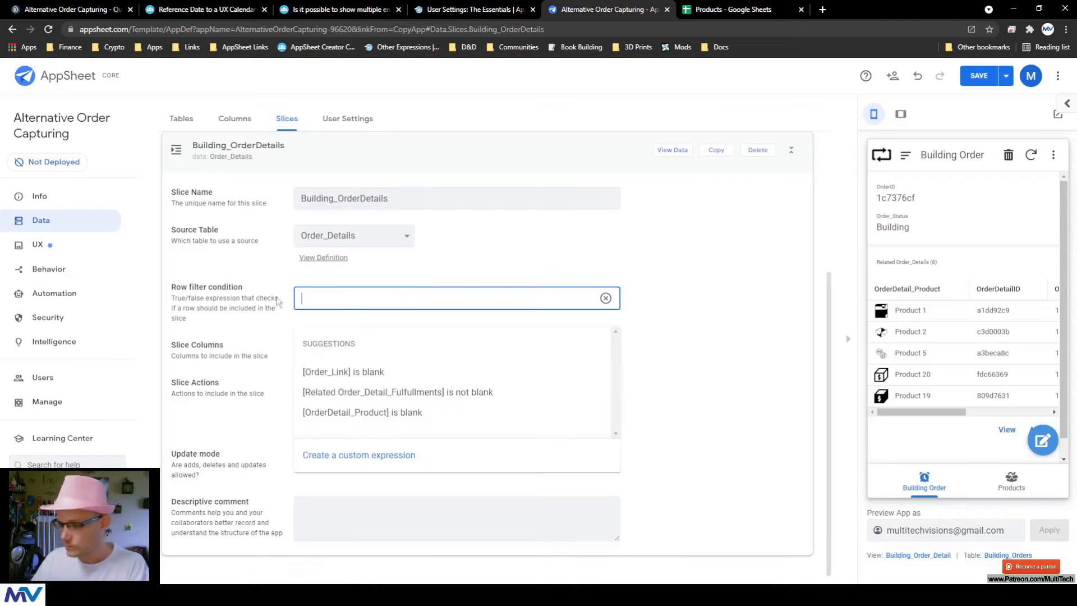
left_click(344, 457)
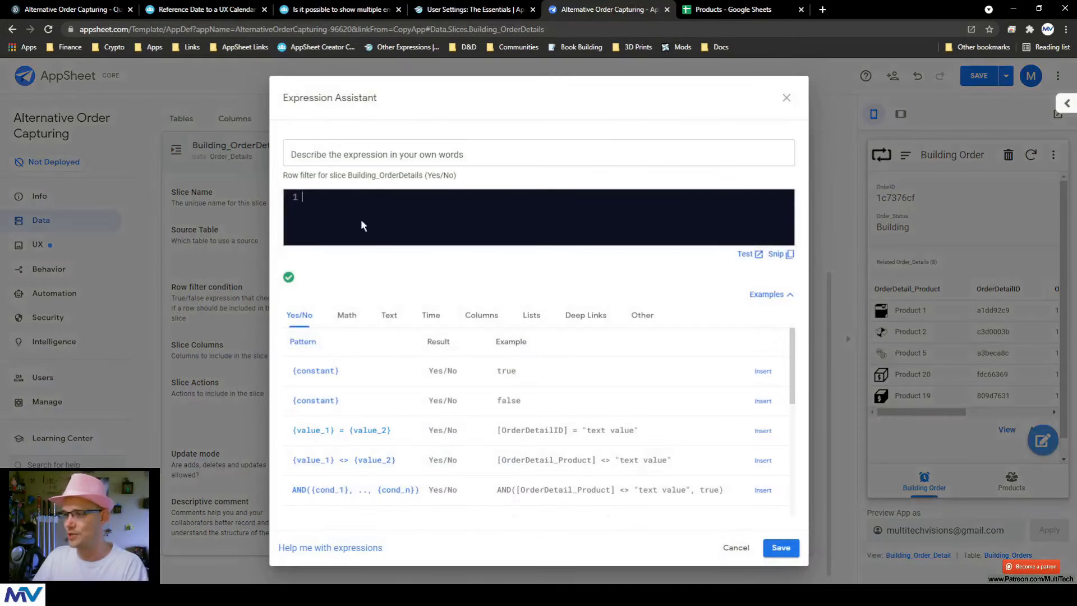
type("isnotblank(Building_Orders[OrderID])")
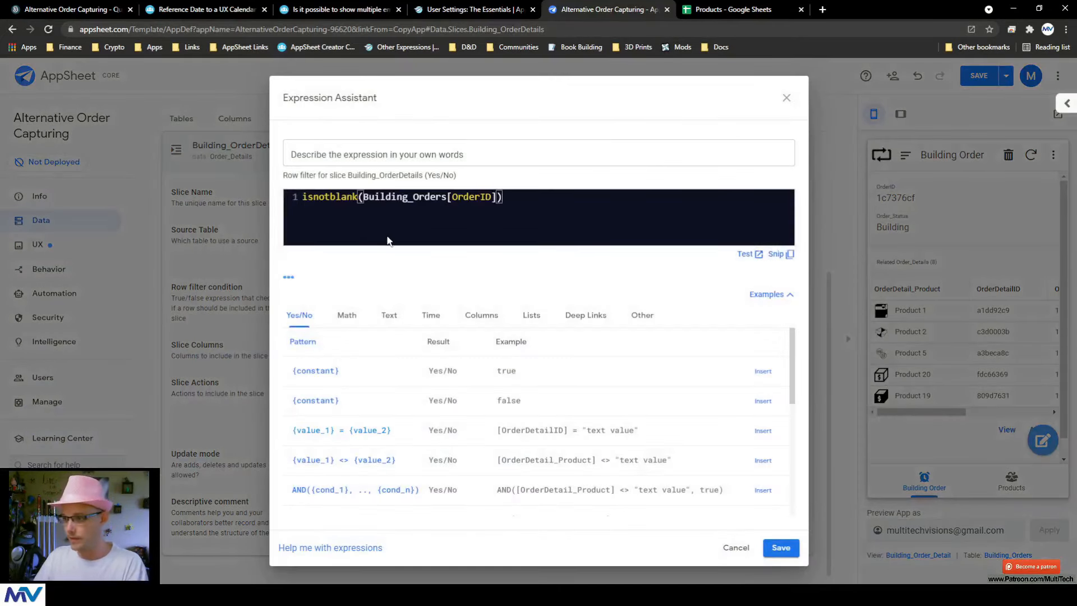
key("Home")
key("ctrl+shift+Right")
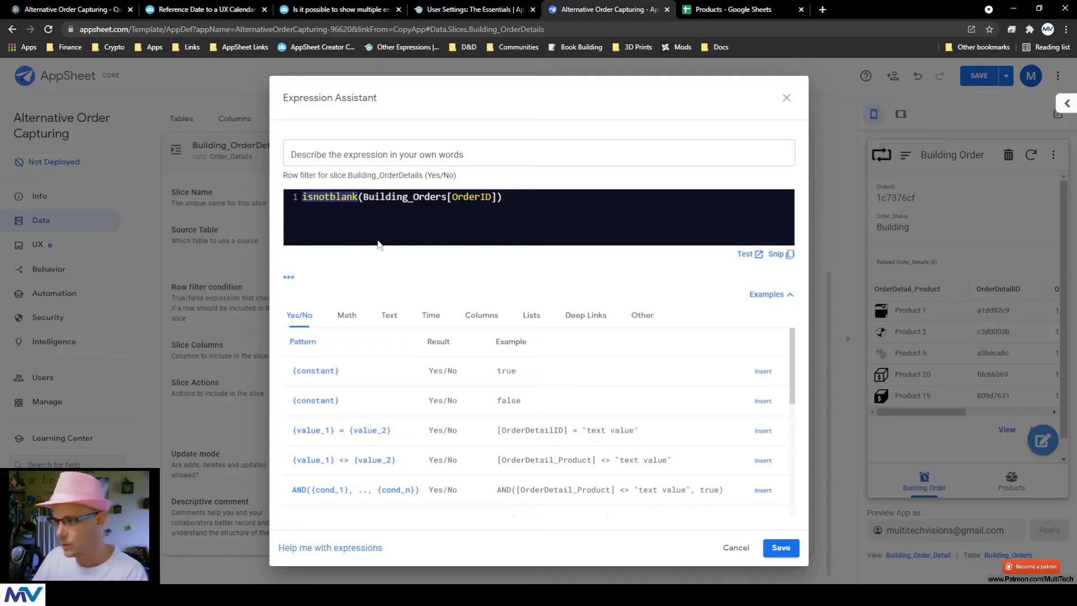
key("Delete")
key("Delete")
left_click(486, 210)
key("BackSpace")
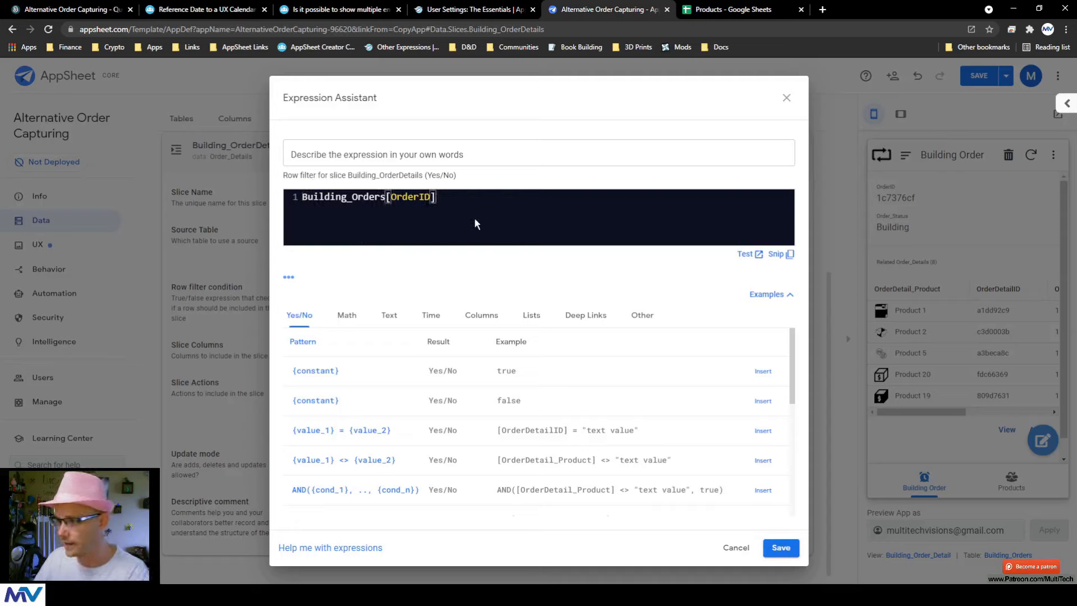
Complete the slice's row filter condition as IN([Order_Link], Building_Orders[OrderID]) and save the expression
left_click(481, 315)
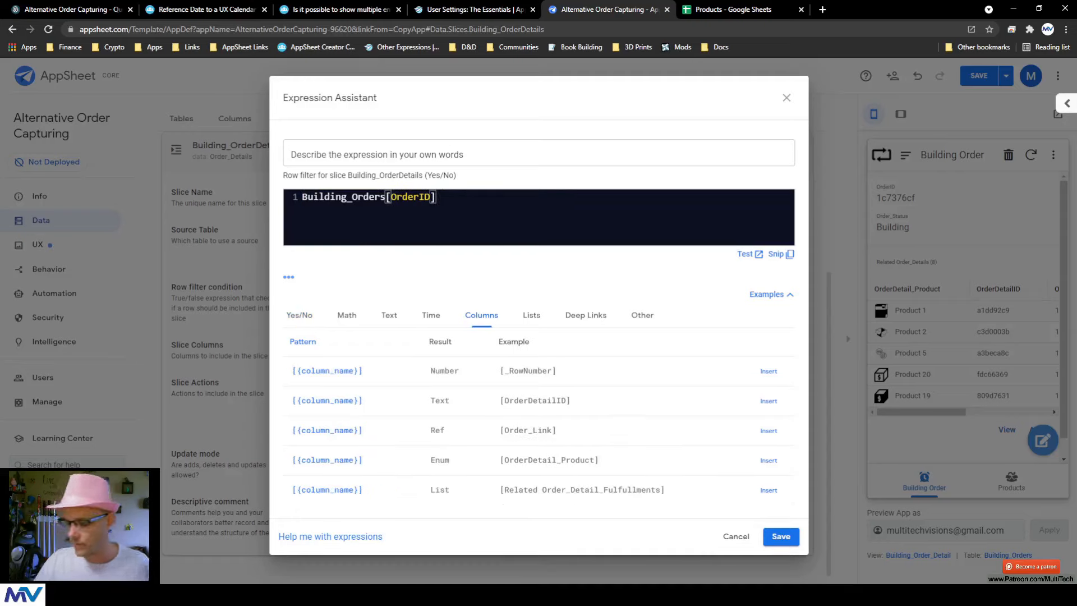
key("Home")
type("IN")
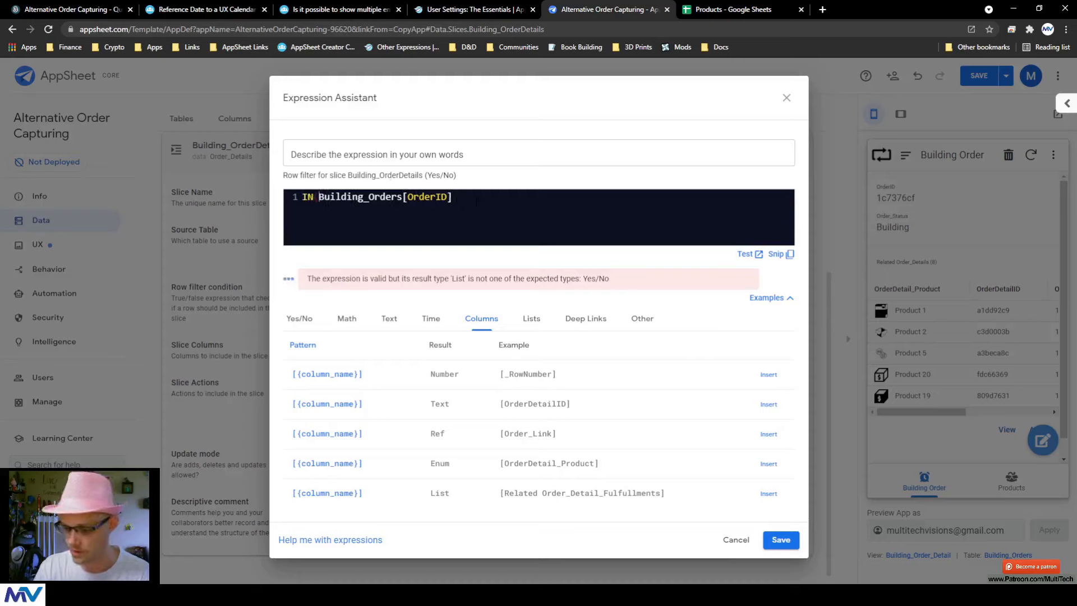
key("BackSpace")
type("([asdf],")
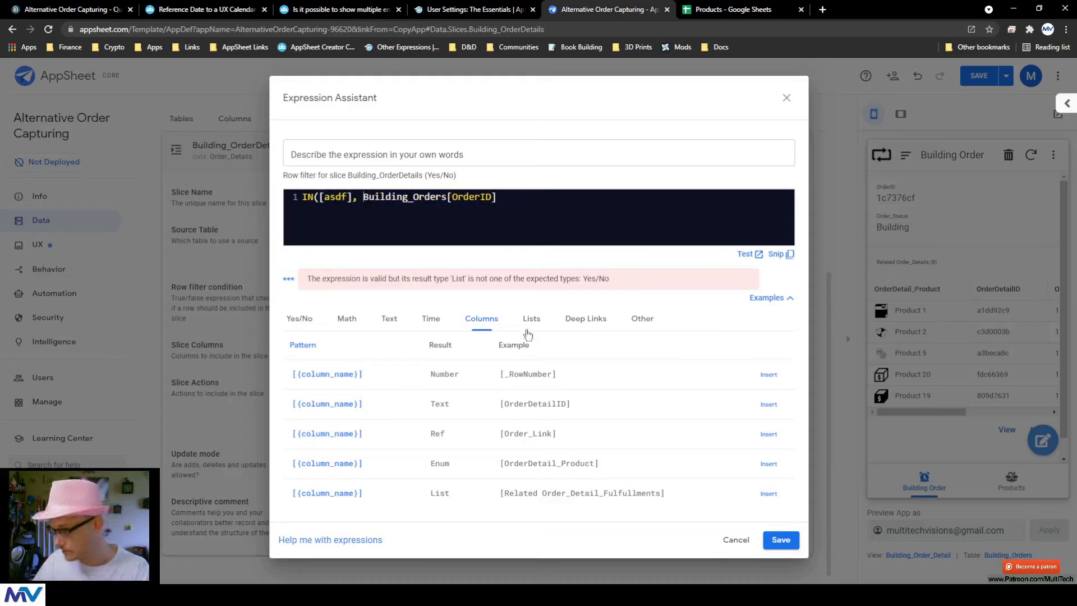
double_click(534, 443)
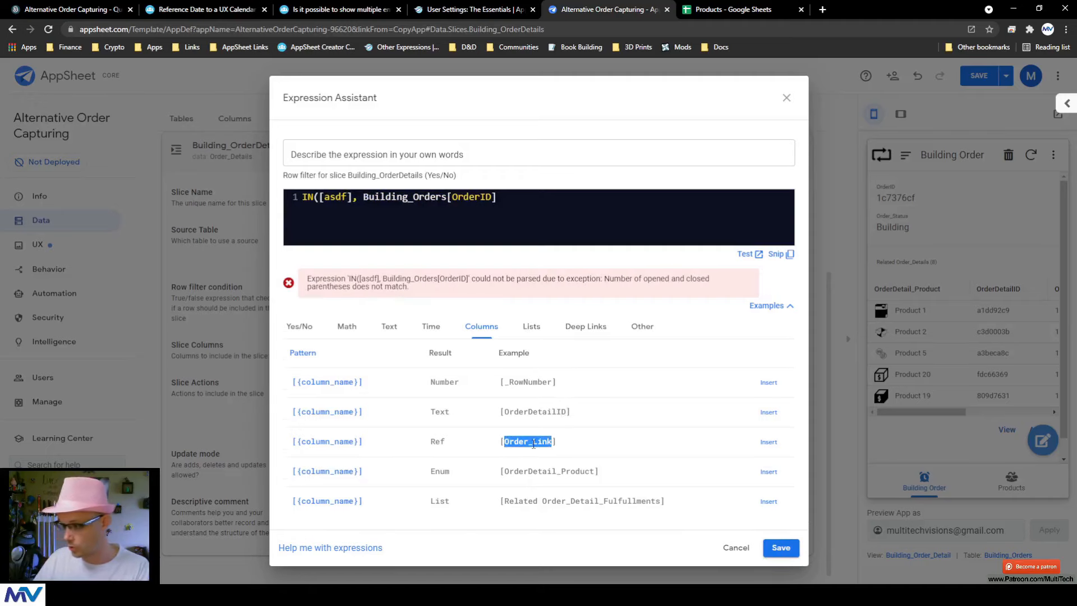
key("ctrl+c")
double_click(334, 196)
key("ctrl+v")
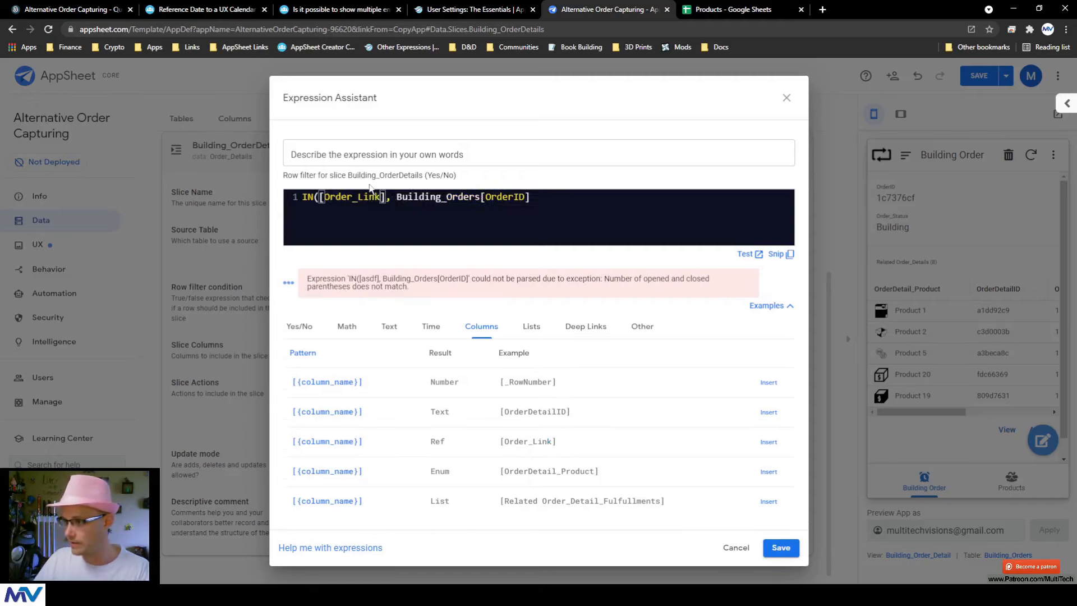
left_click(544, 197)
type(")")
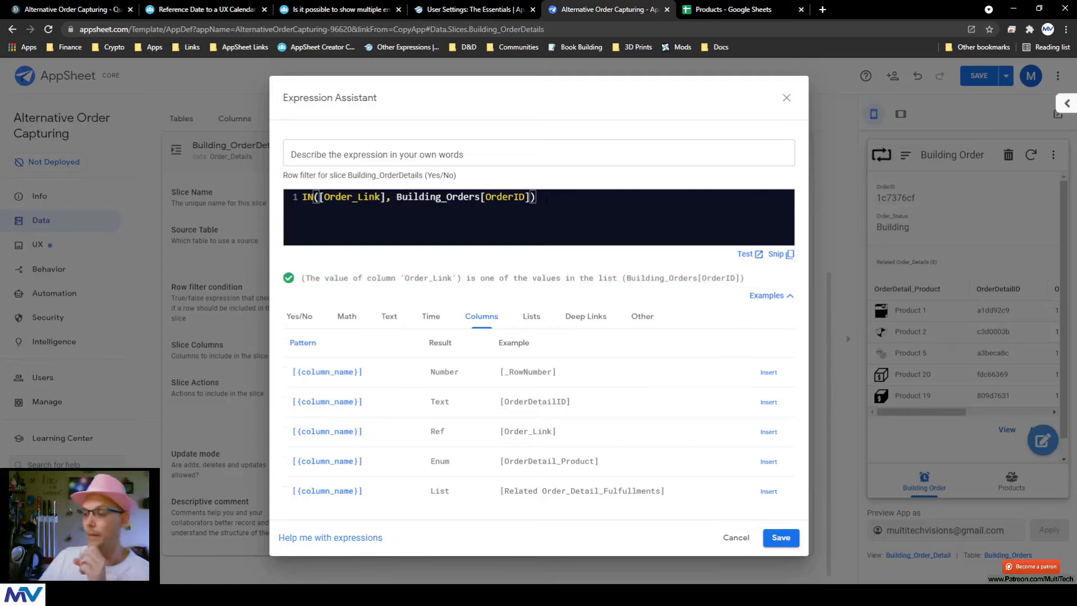
left_click_drag(429, 431, 577, 441)
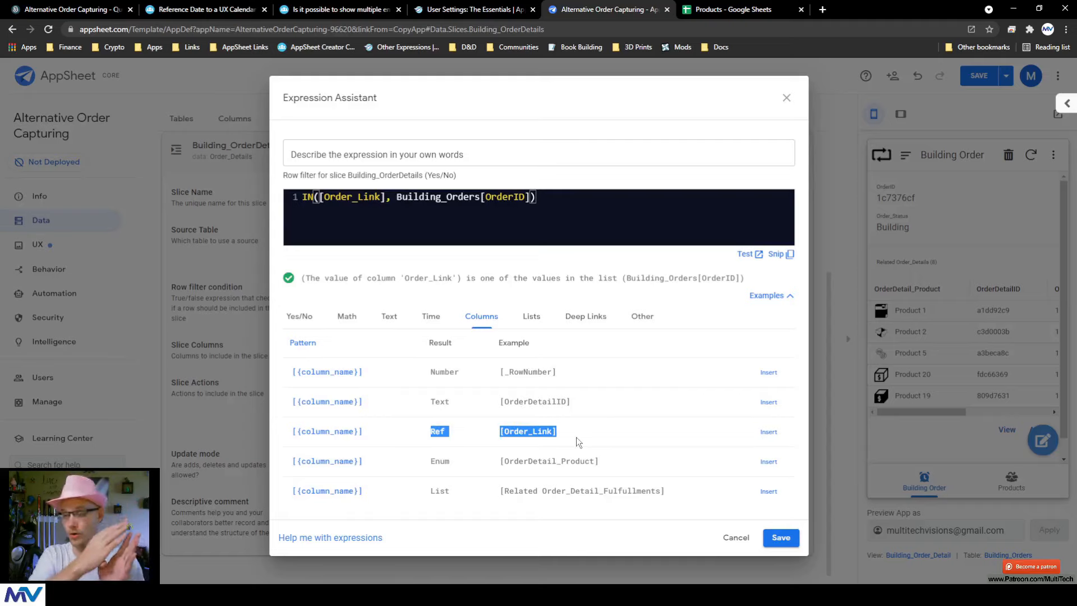
left_click(545, 429)
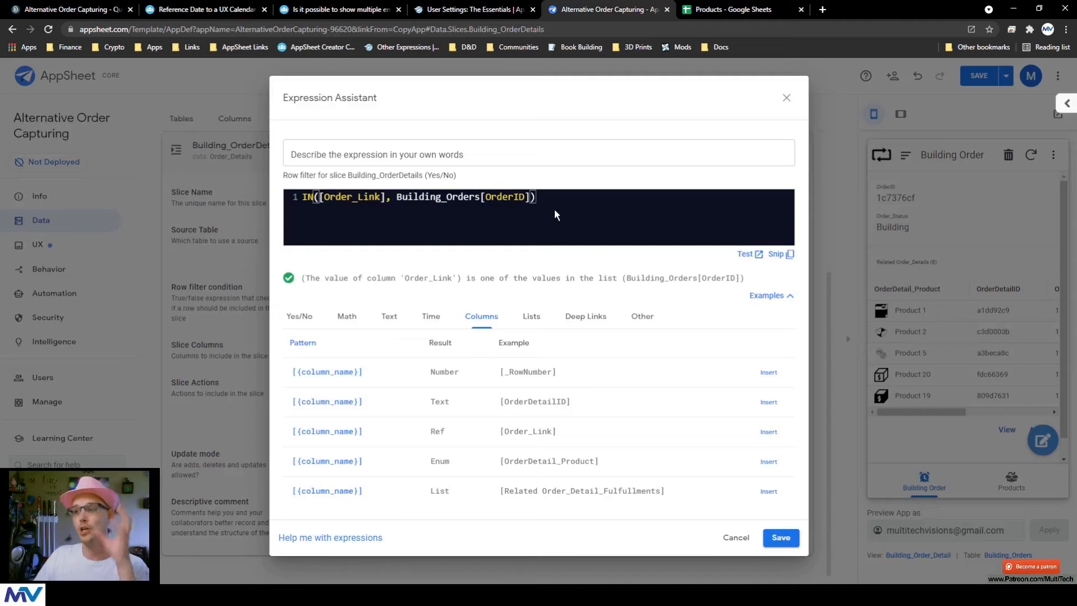
left_click(781, 538)
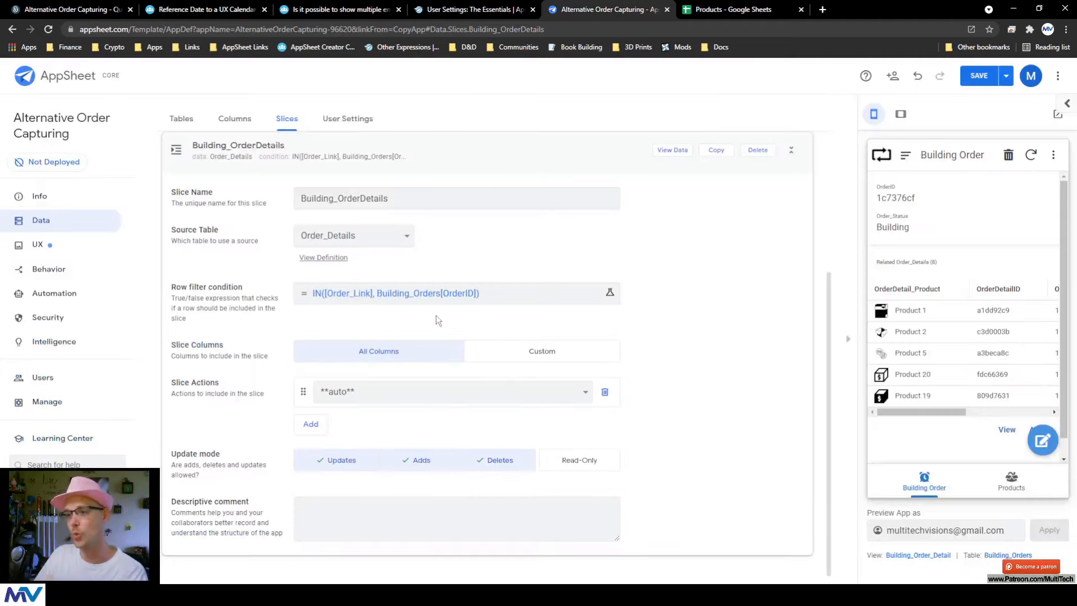
left_click(433, 461)
left_click(486, 465)
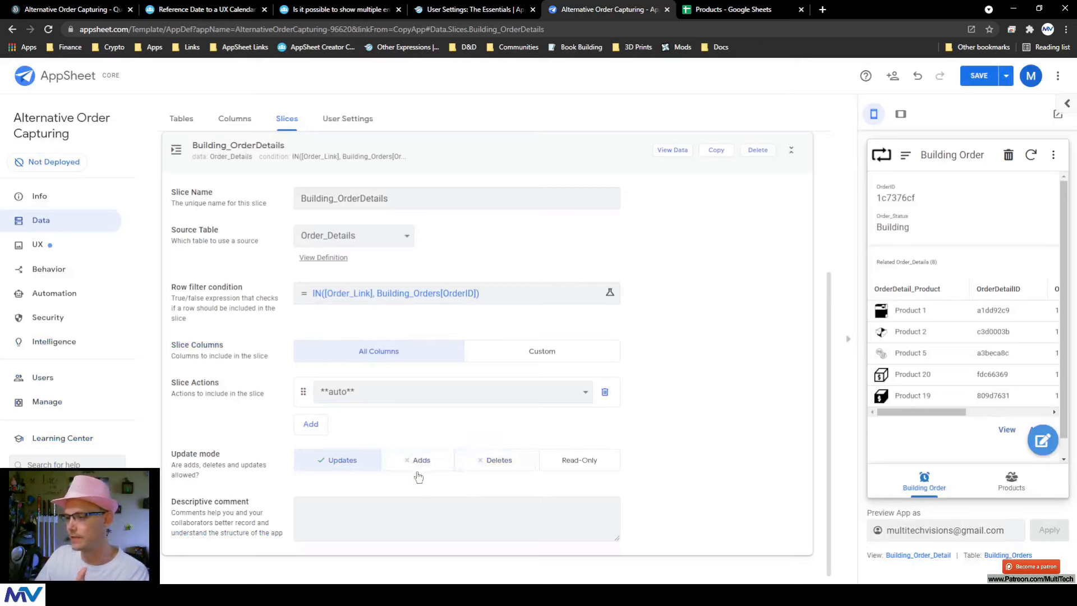
left_click(479, 471)
left_click(419, 475)
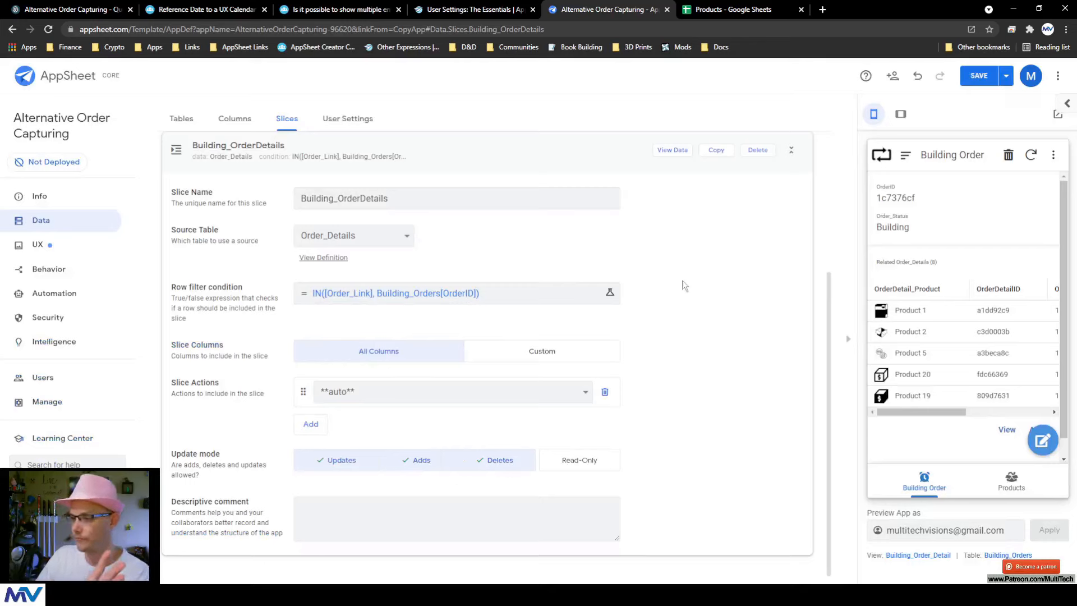
Save the app and review the OrderDetail_Product column in the Order_Details table
key("ctrl+s")
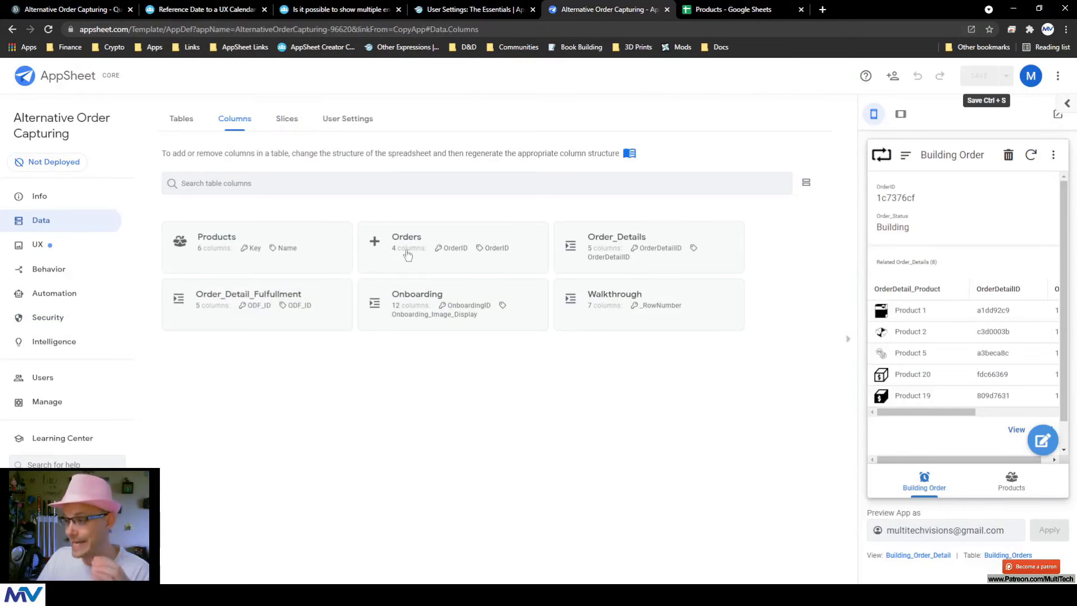
left_click(652, 260)
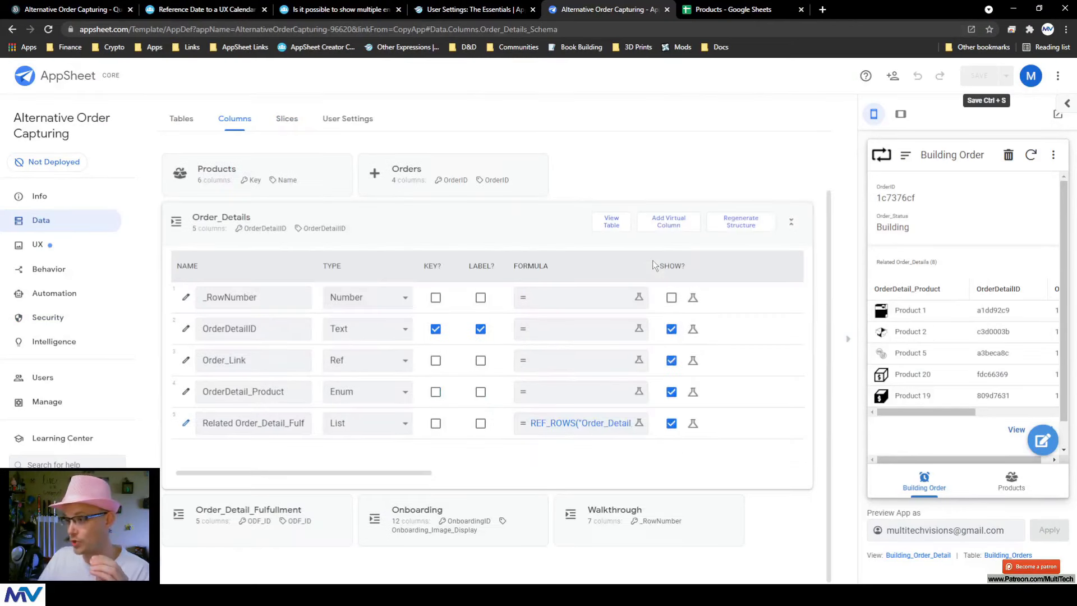
double_click(279, 396)
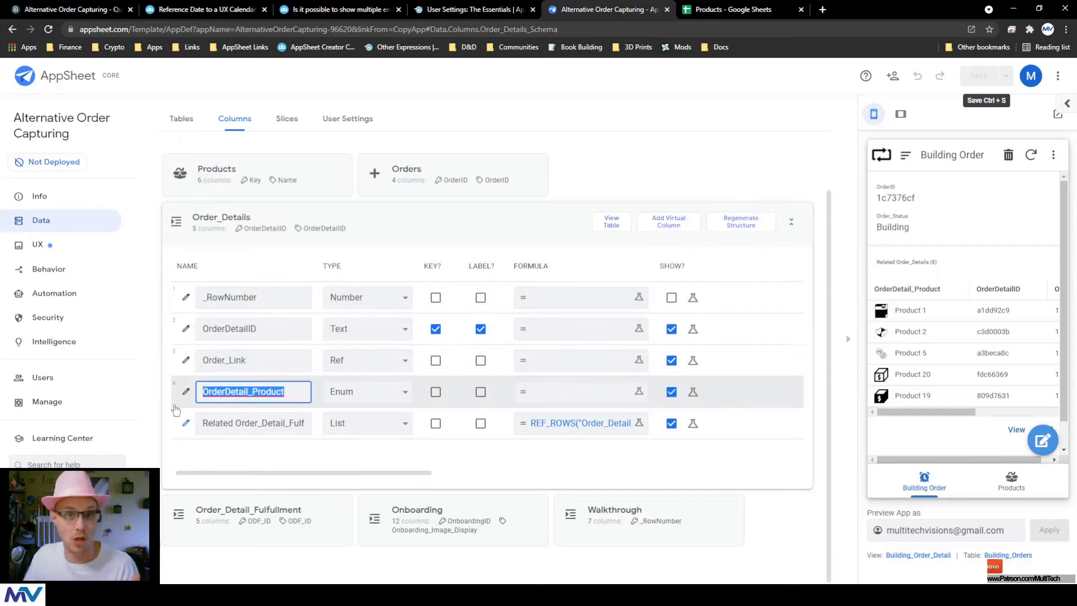
left_click(280, 240)
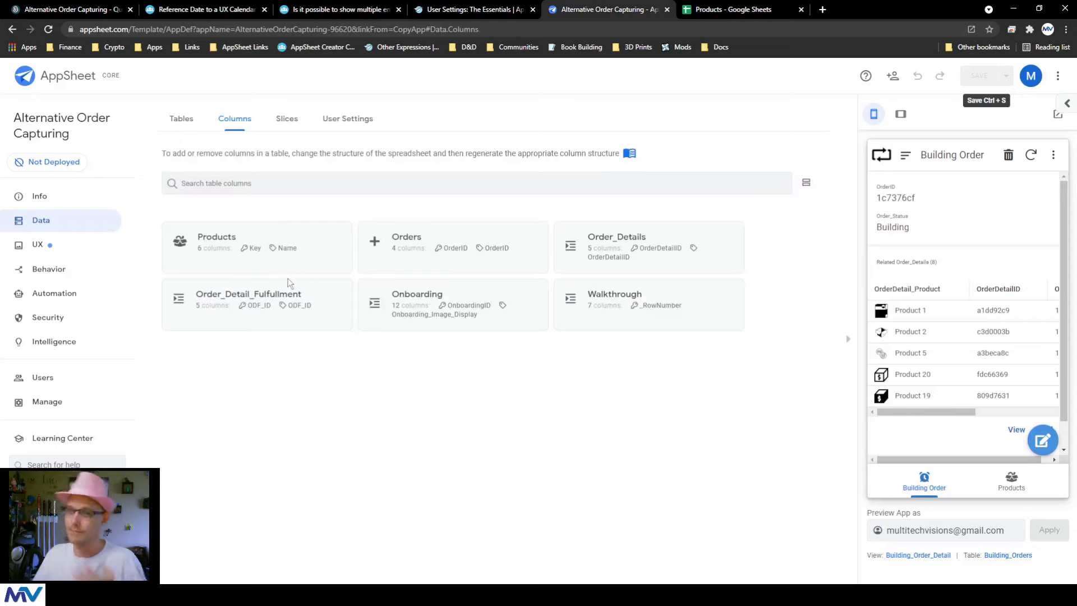
Create a format rule for the Products table named "Product included in building order" and go to its condition
left_click(63, 247)
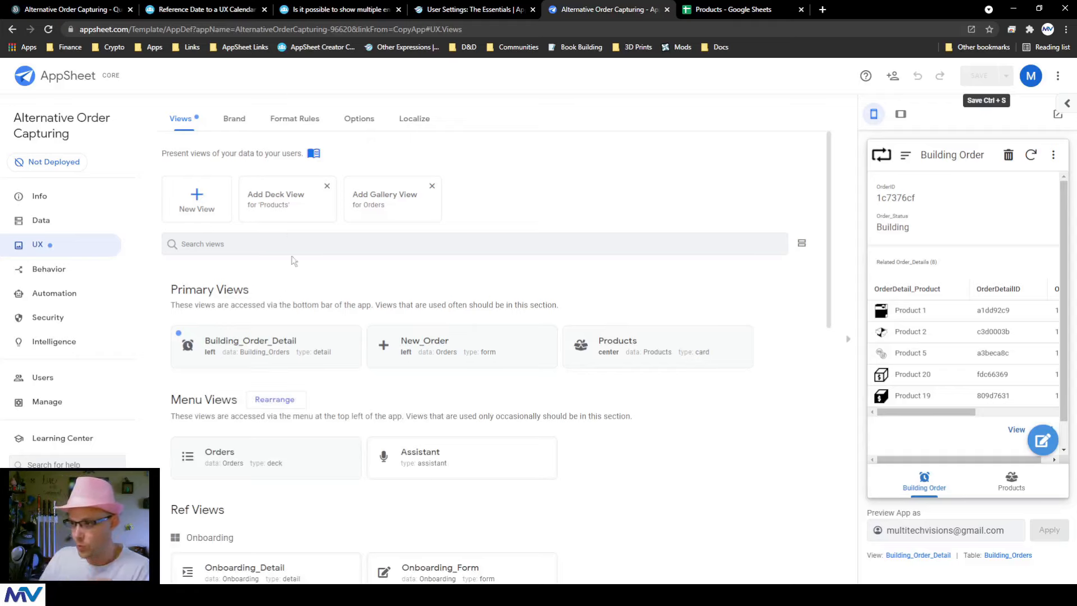
left_click(301, 125)
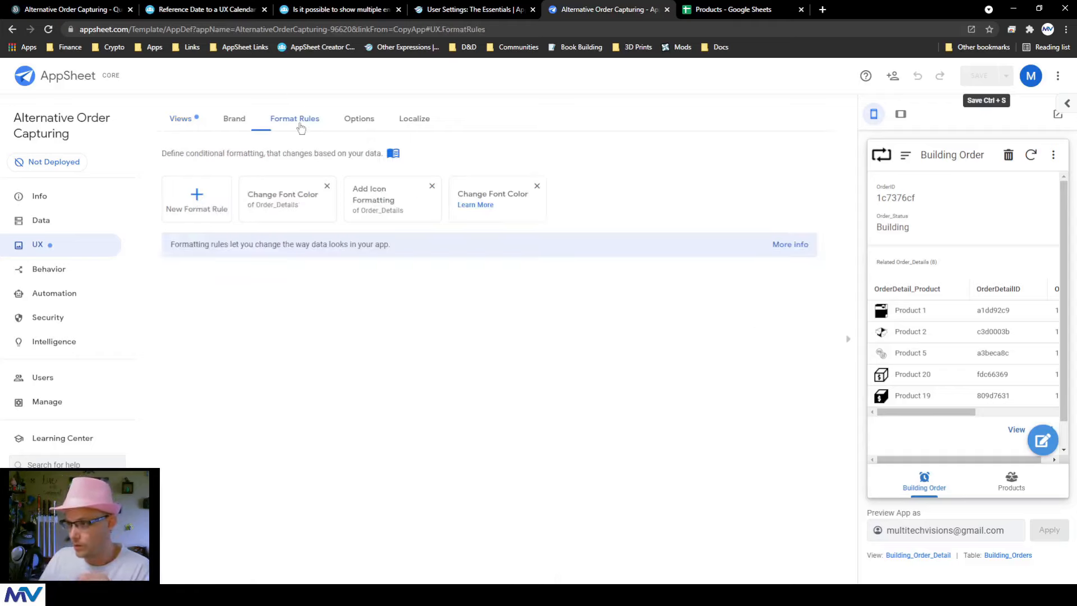
left_click(196, 203)
left_click(352, 247)
left_click(352, 246)
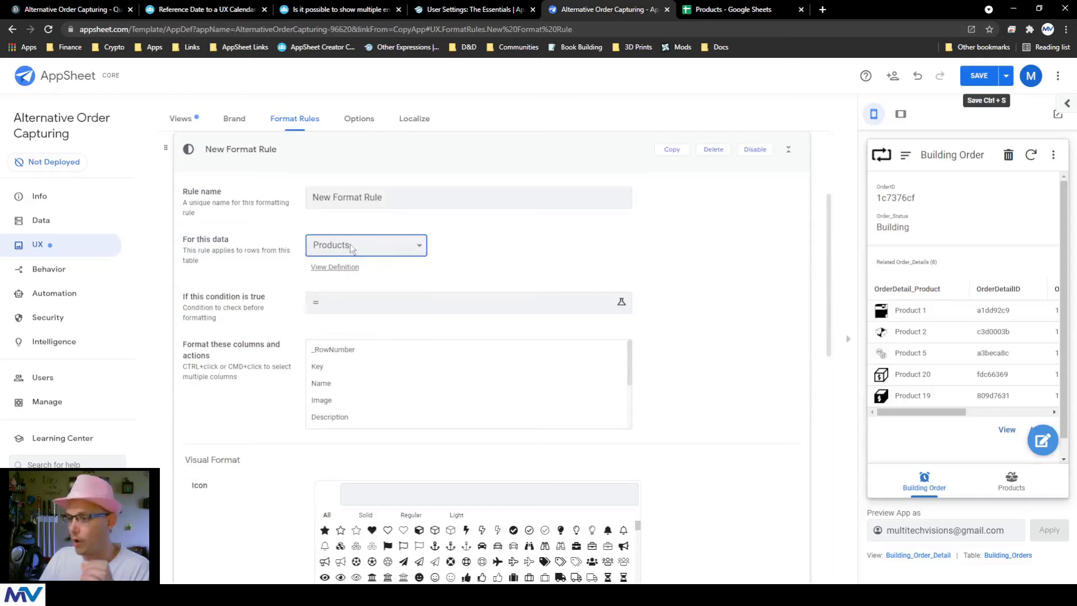
left_click_drag(396, 197, 151, 192)
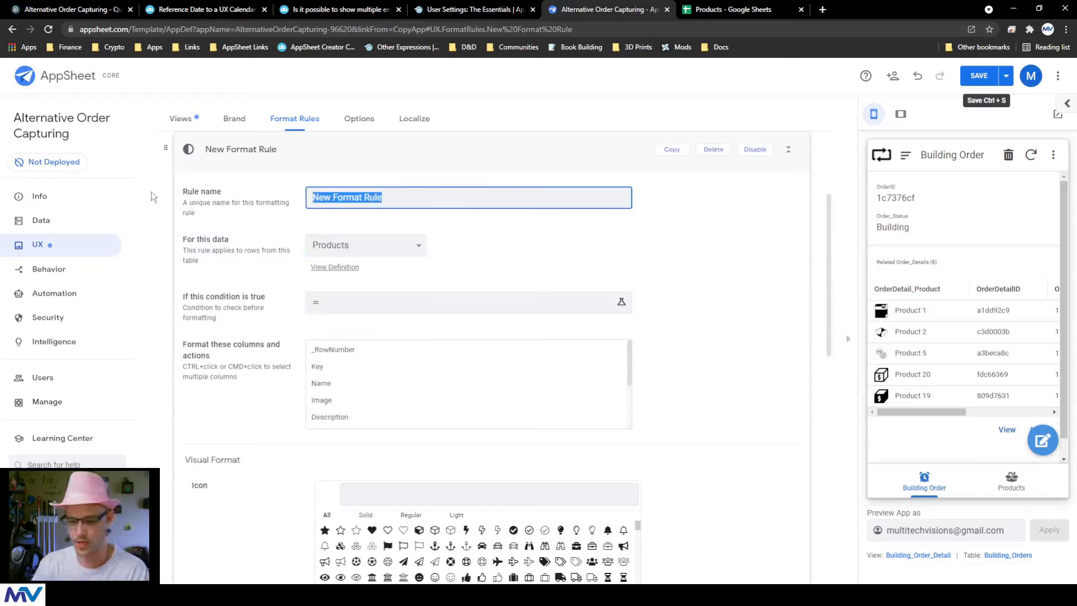
type("Produ")
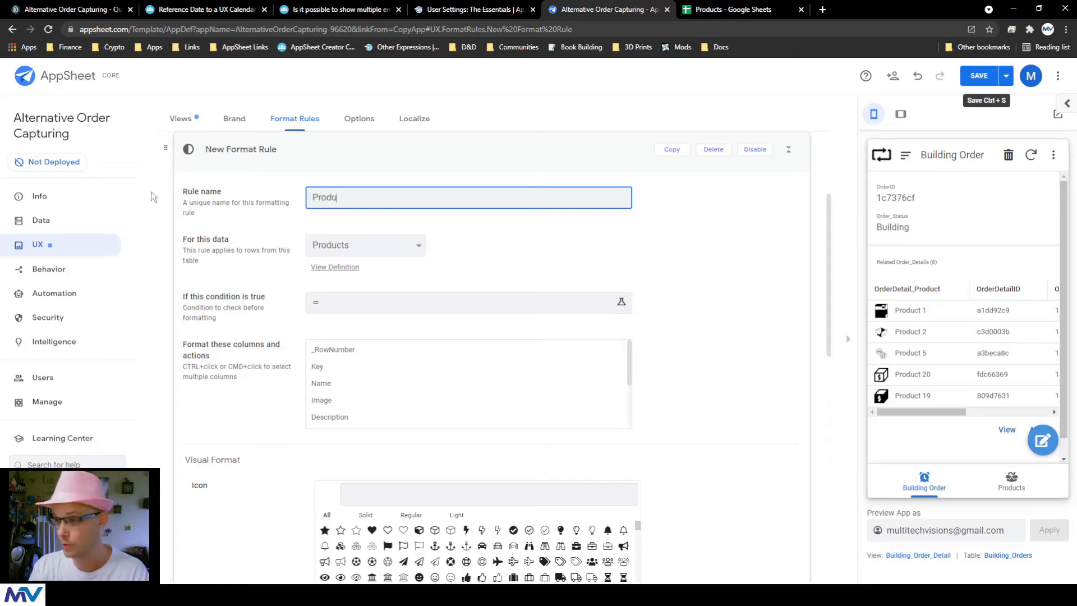
type("ct included in ")
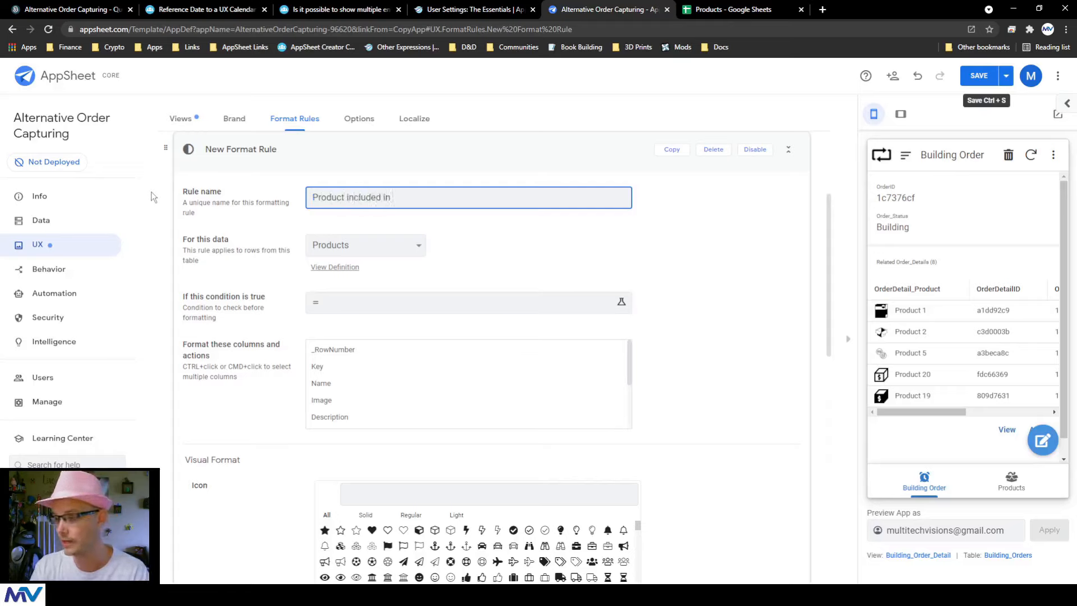
type("building order")
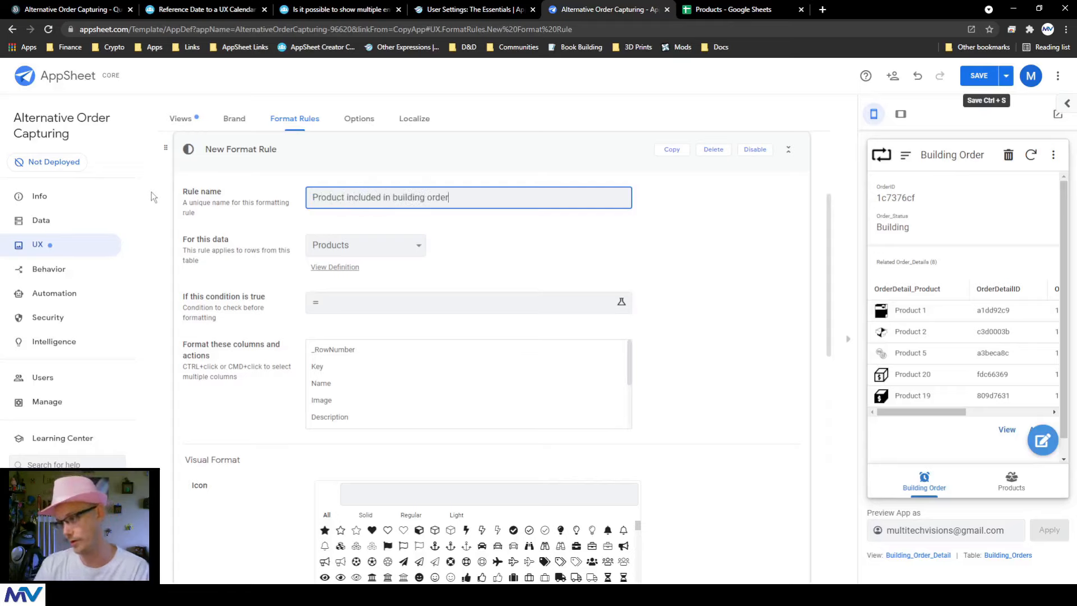
left_click(382, 300)
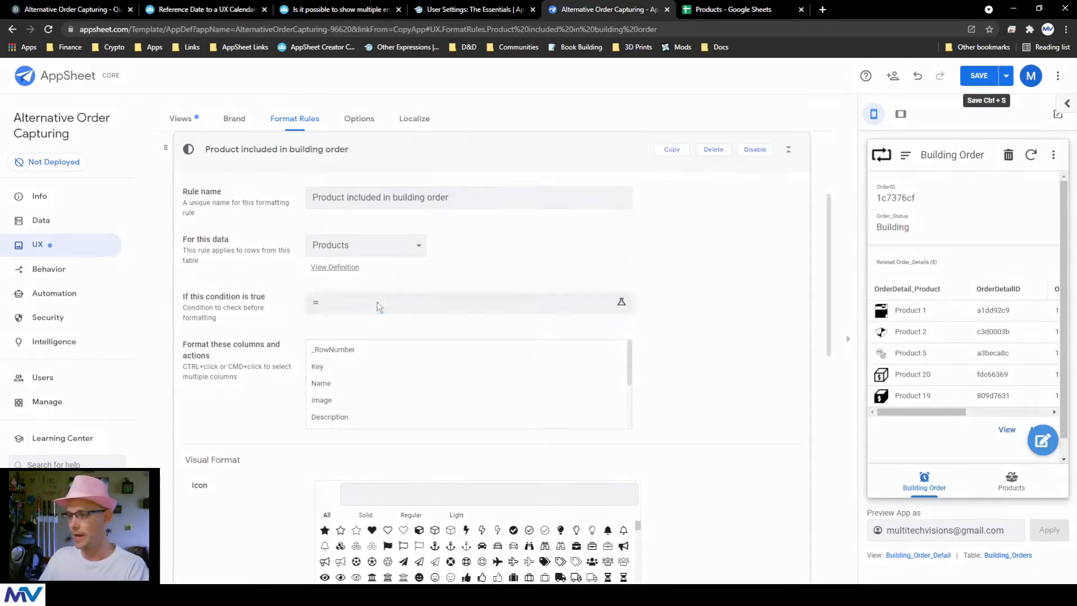
left_click(377, 302)
left_click(481, 278)
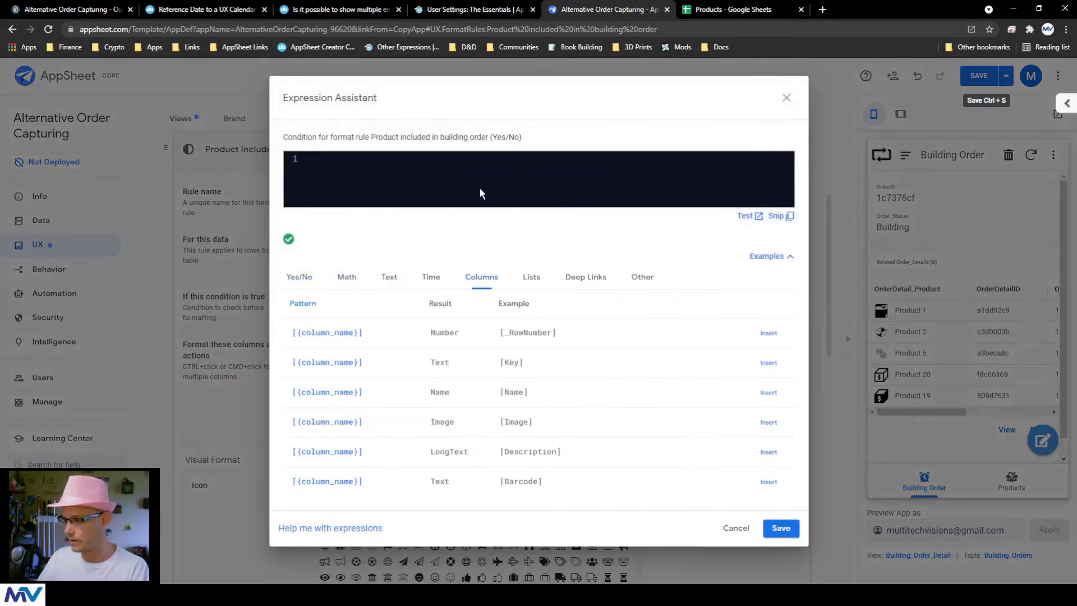
type("in")
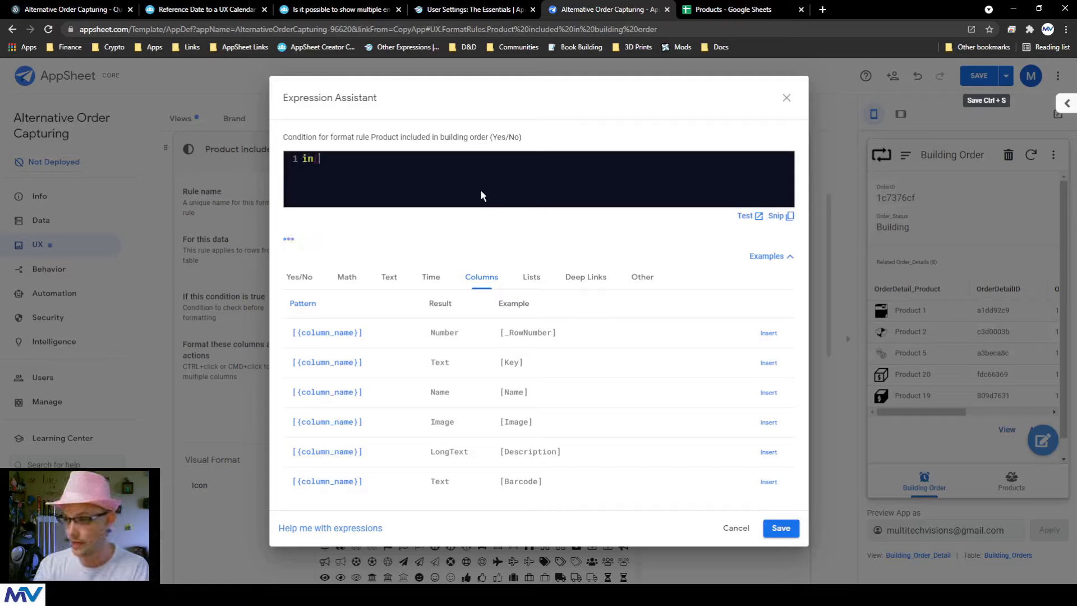
left_click(768, 363)
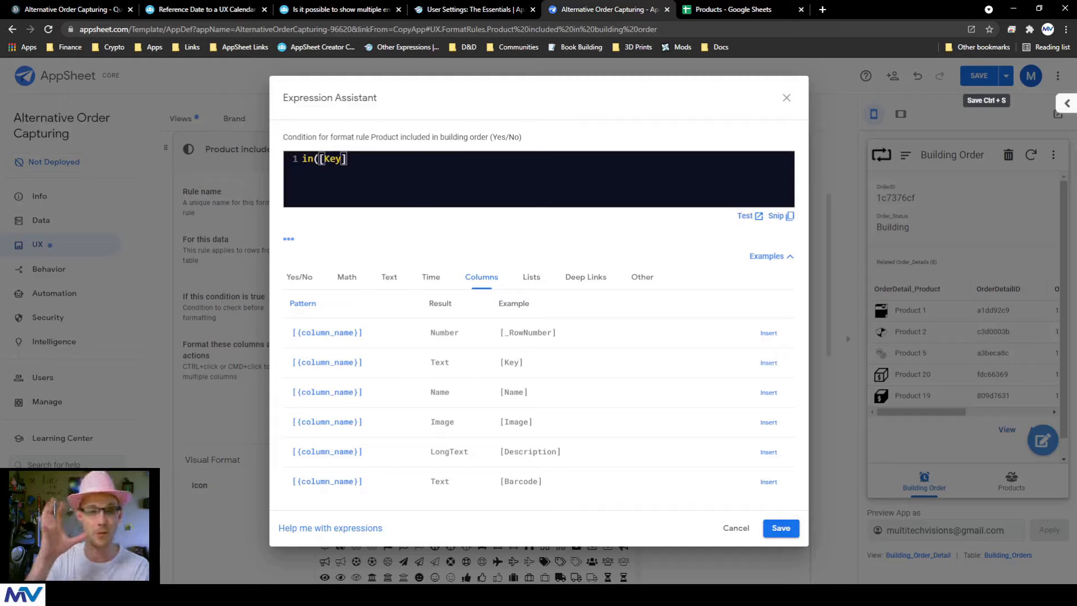
type(", ")
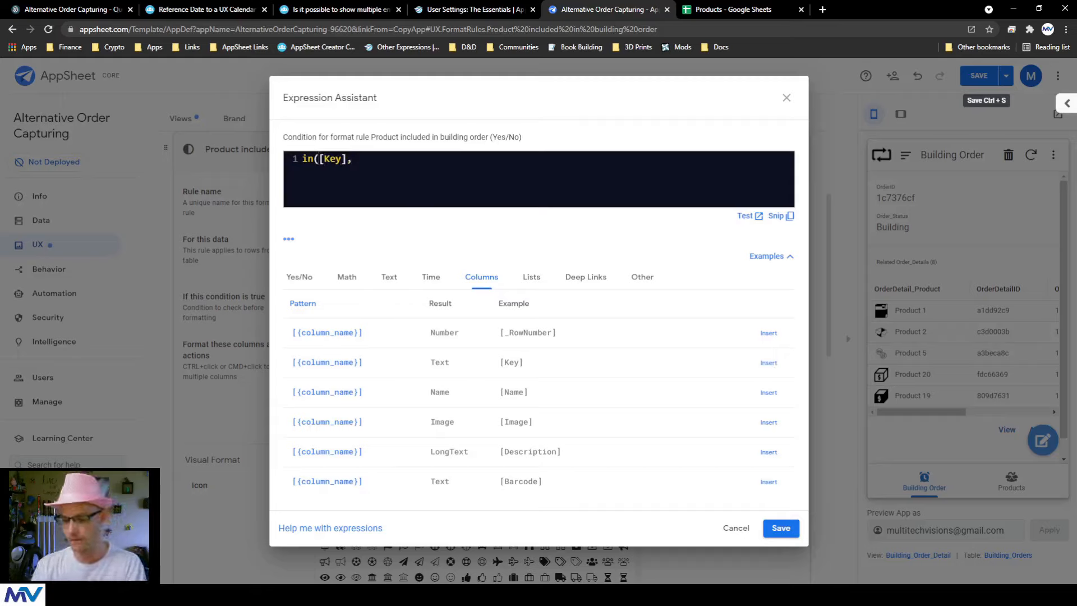
type("Order_Link")
key("ctrl+BackSpace")
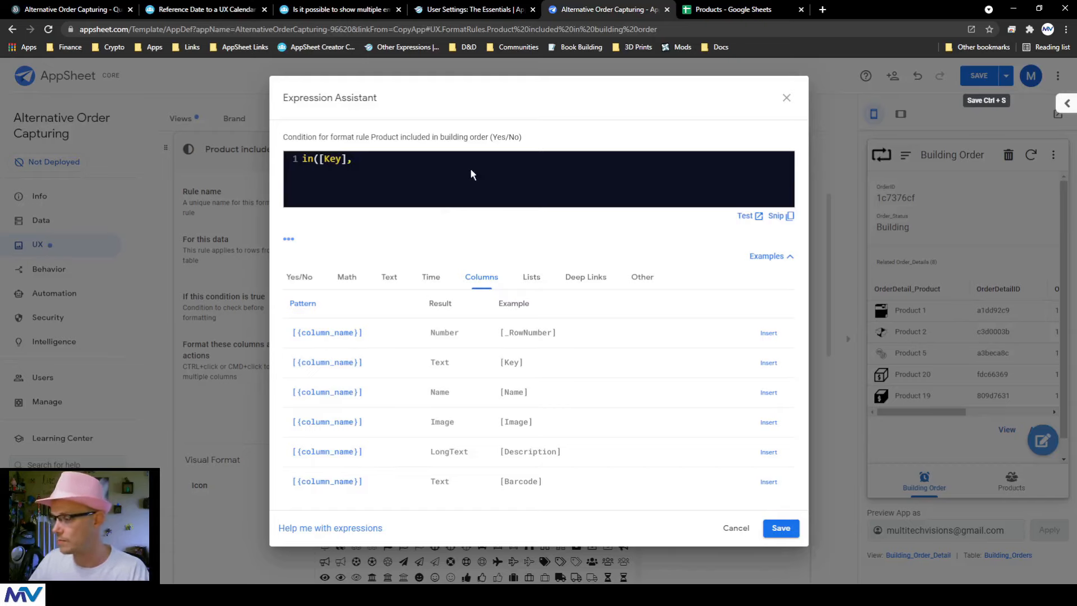
left_click(787, 101)
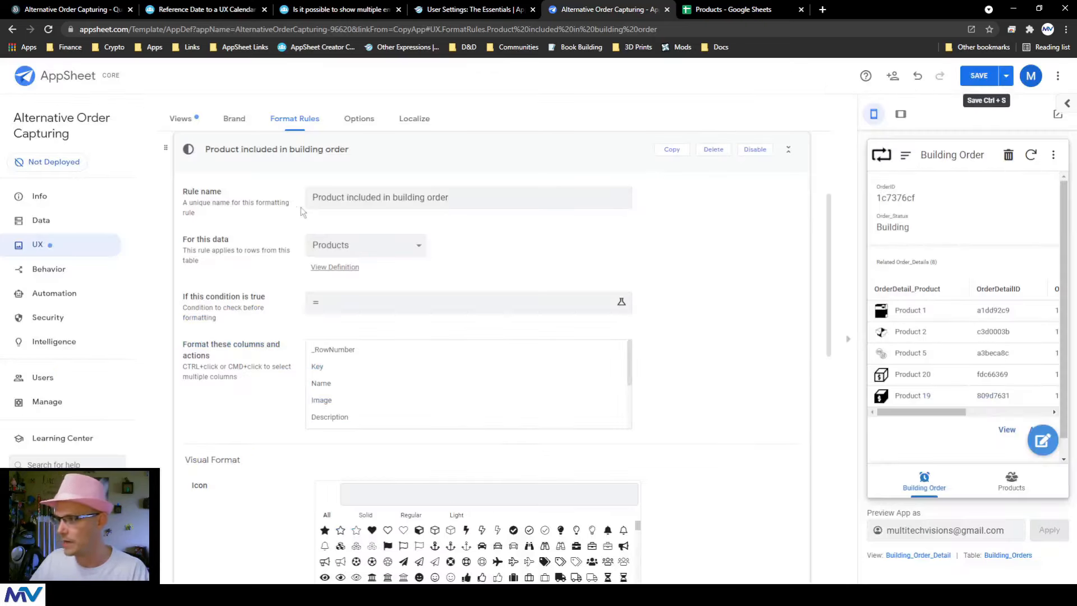
Copy the slice name Building_OrderDetails from the slice's definition
left_click(63, 216)
left_click(287, 118)
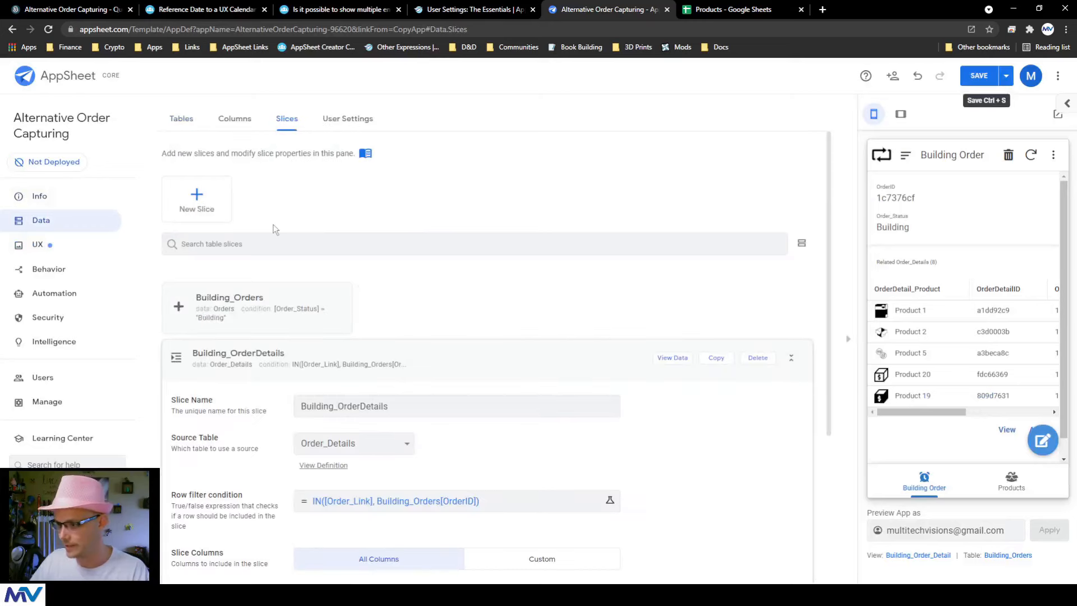
double_click(420, 405)
key("ctrl+c")
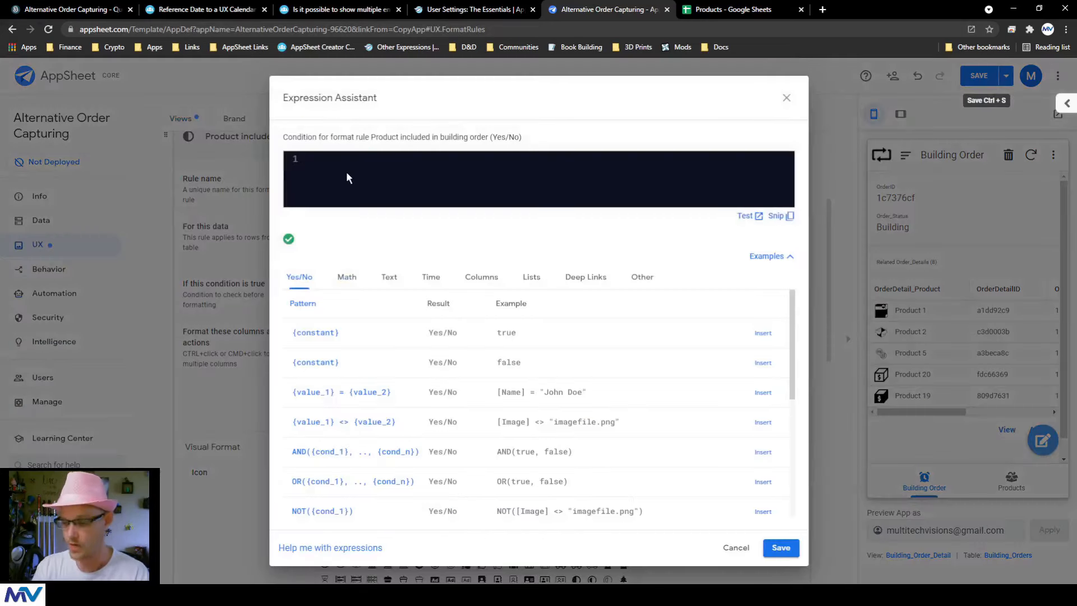
Start the format rule's condition as IN([Key], Building_OrderDetails, reusing the copied slice name
type("IN(")
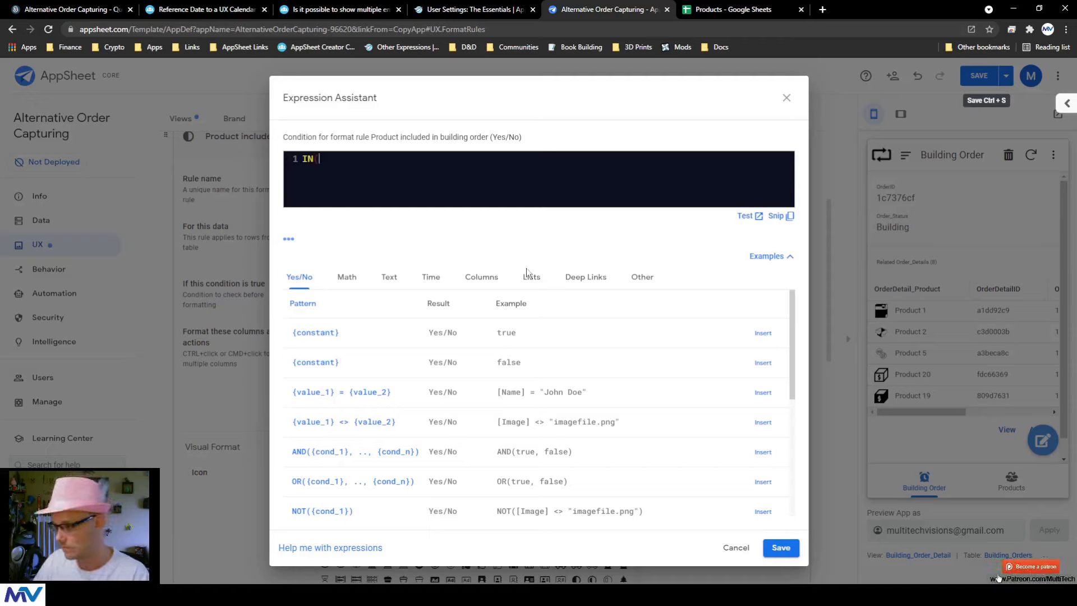
left_click(496, 277)
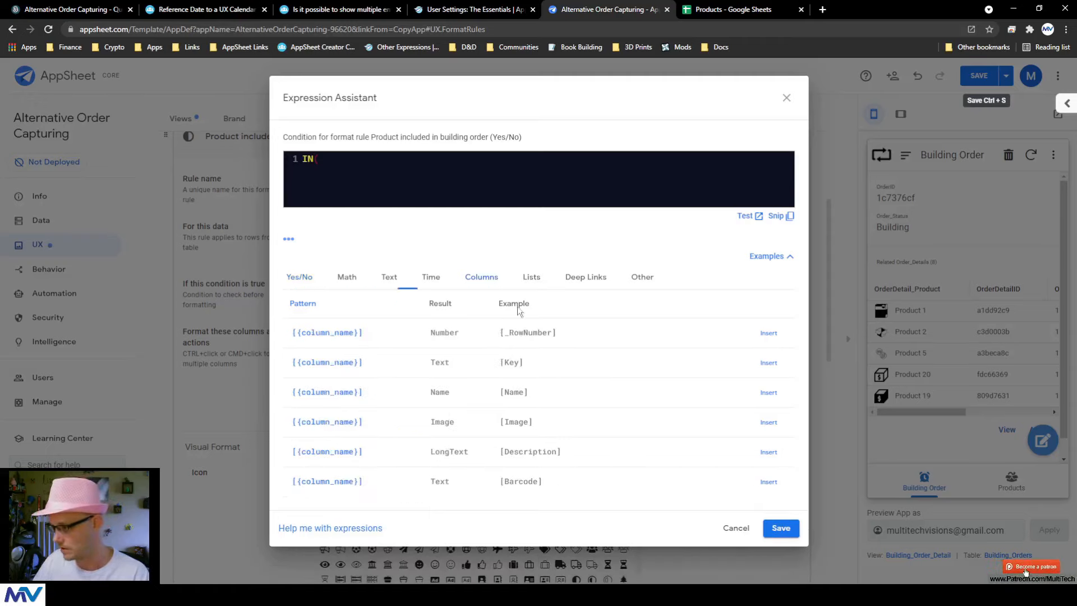
left_click(765, 363)
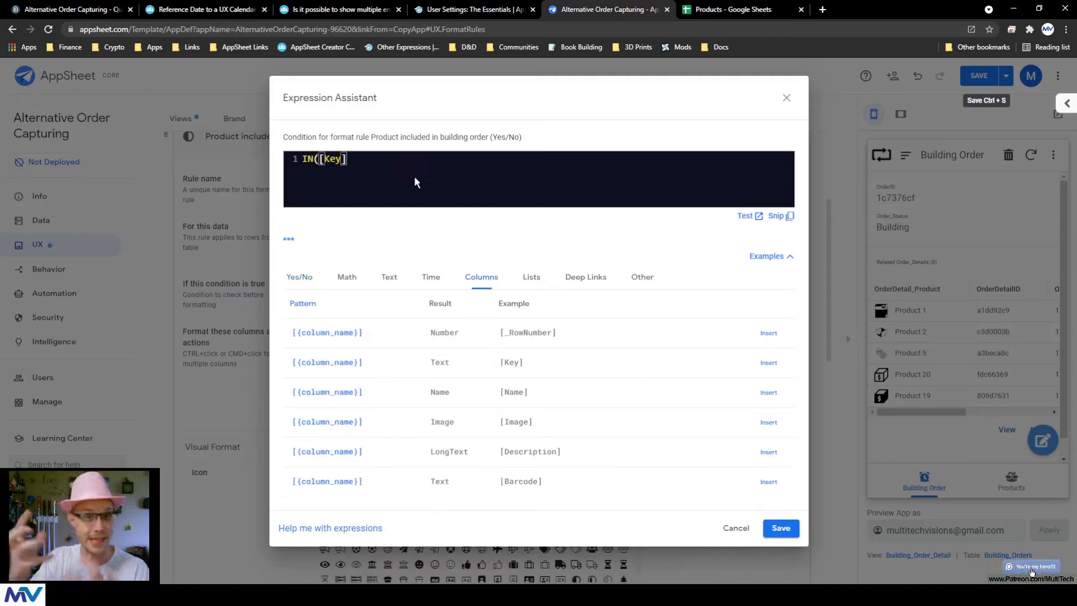
type(",")
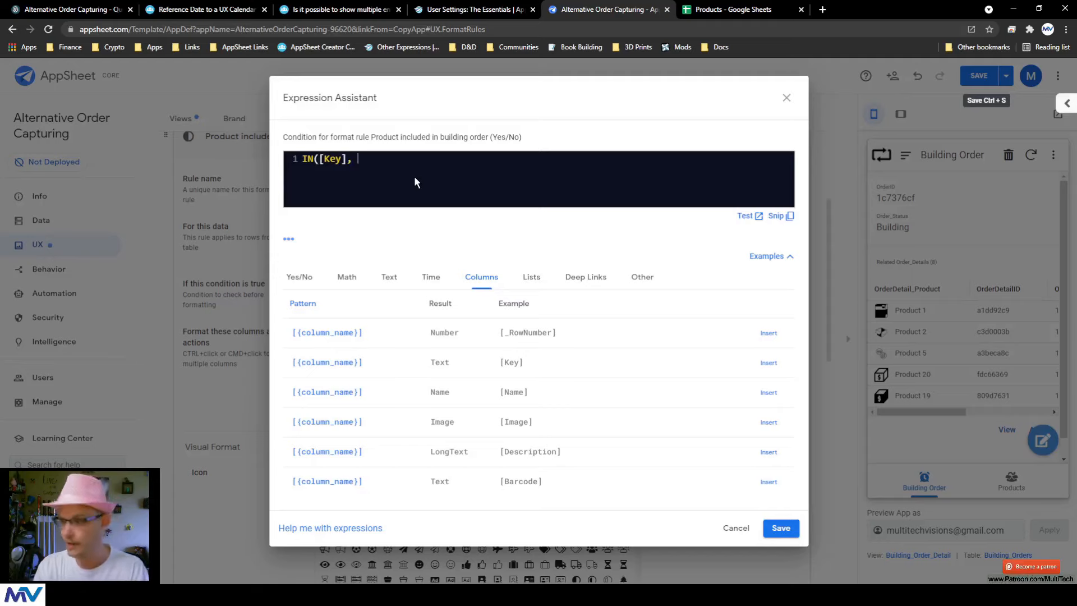
key("ctrl+v")
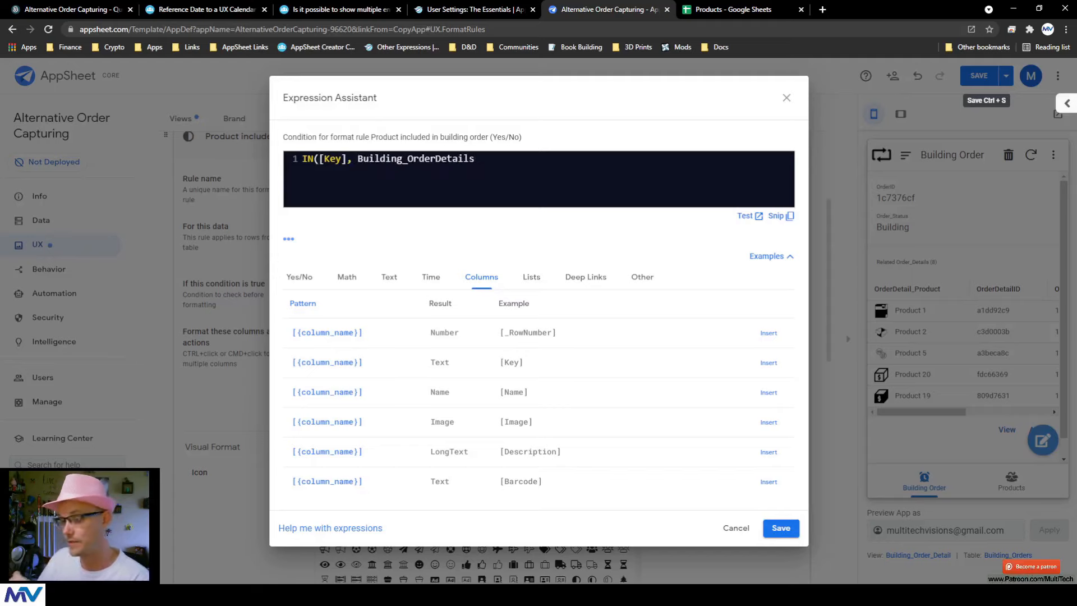
Look up the product column in the Order_Details schema, complete the condition as IN([Key], Building_OrderDetails[OrderDetail_Product]), and save the expression
left_click(1067, 104)
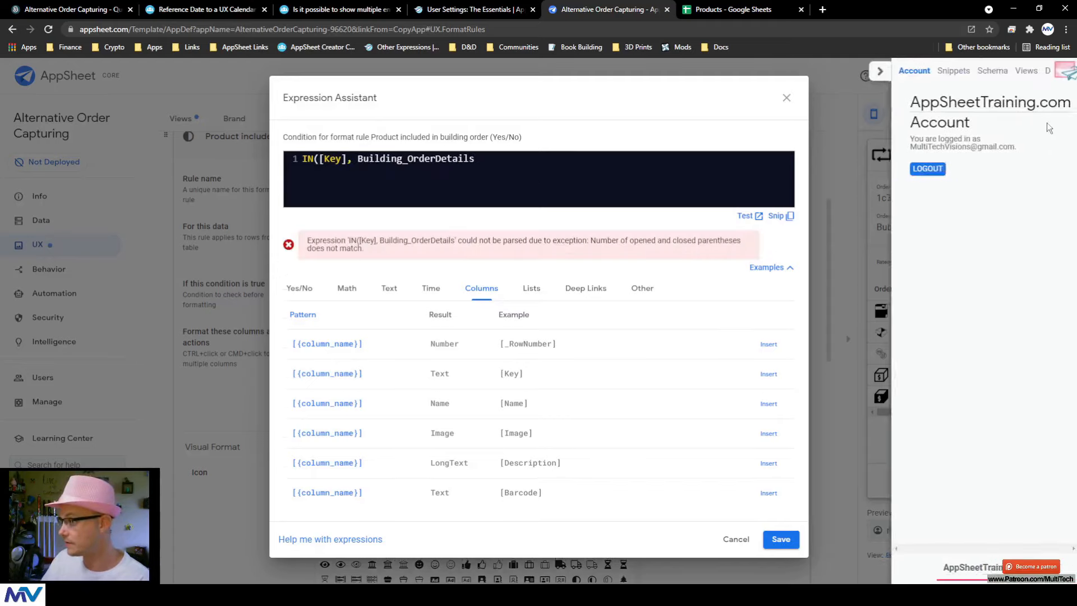
left_click(985, 72)
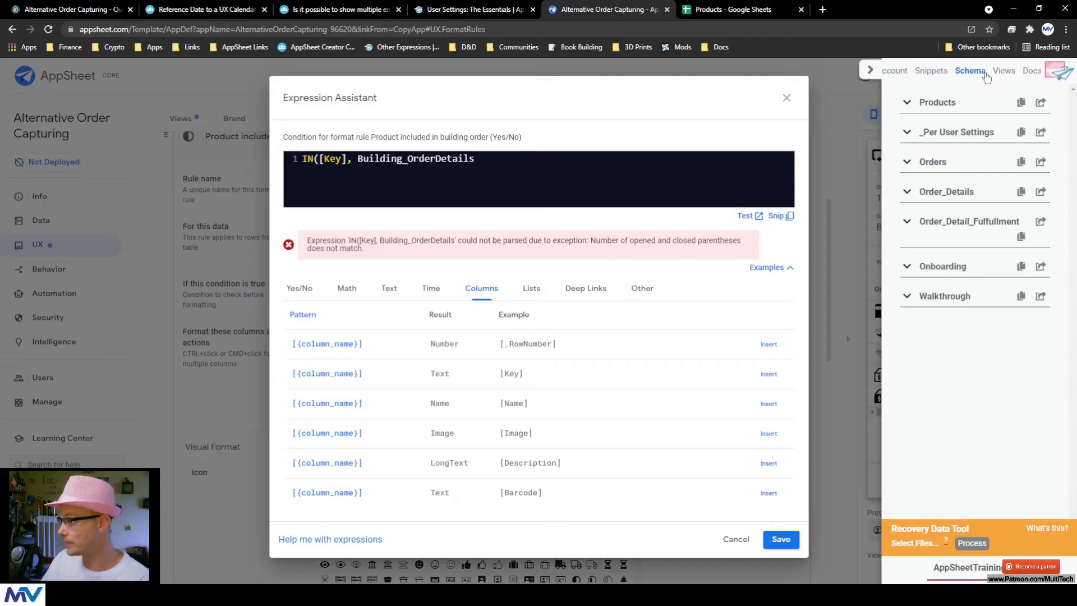
left_click(916, 191)
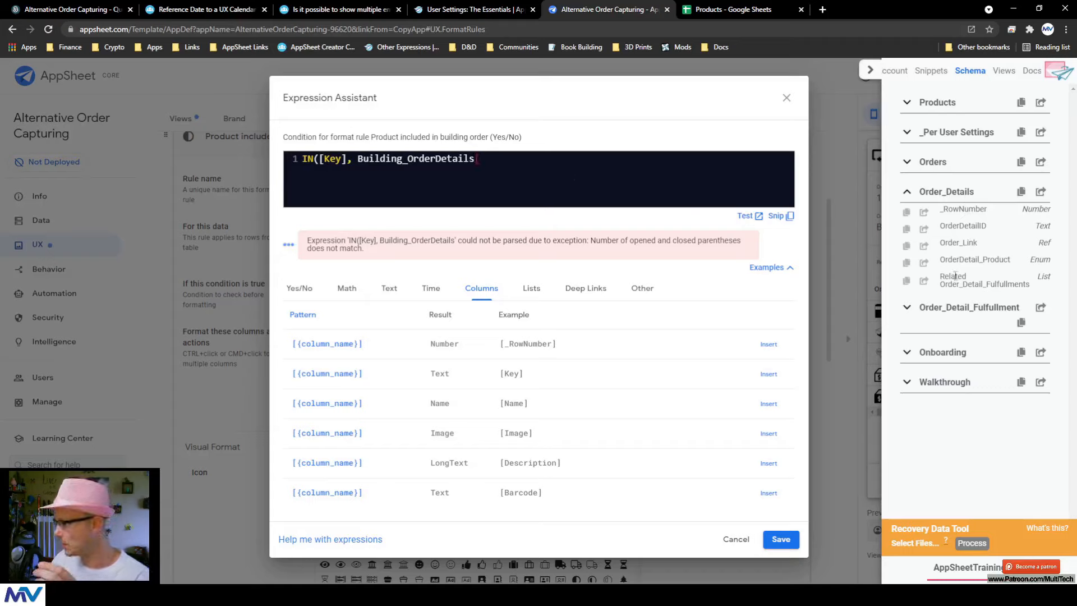
left_click(938, 263)
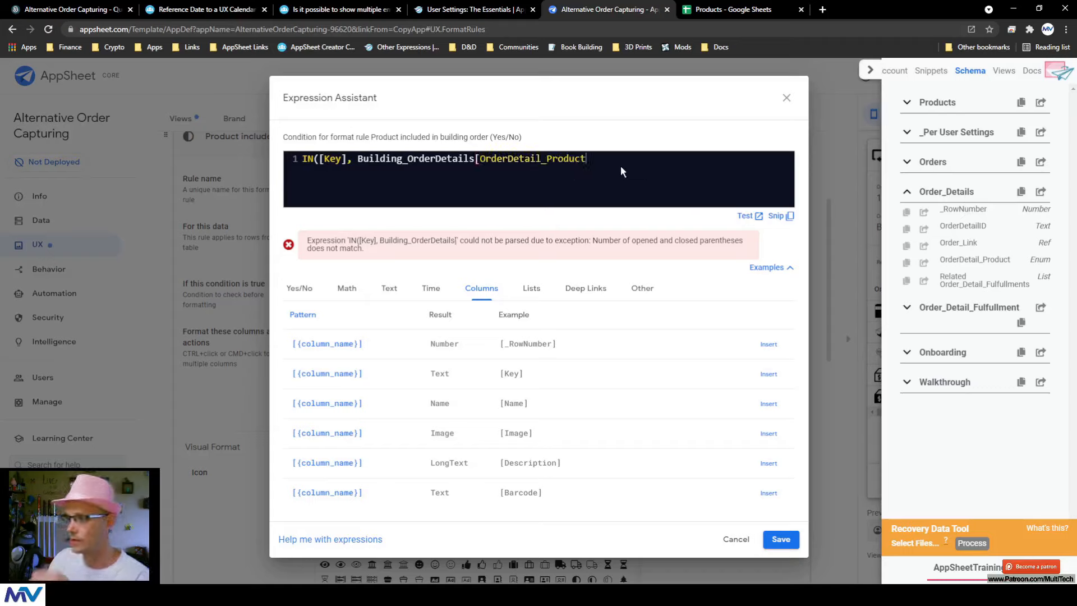
type("]")
left_click(870, 69)
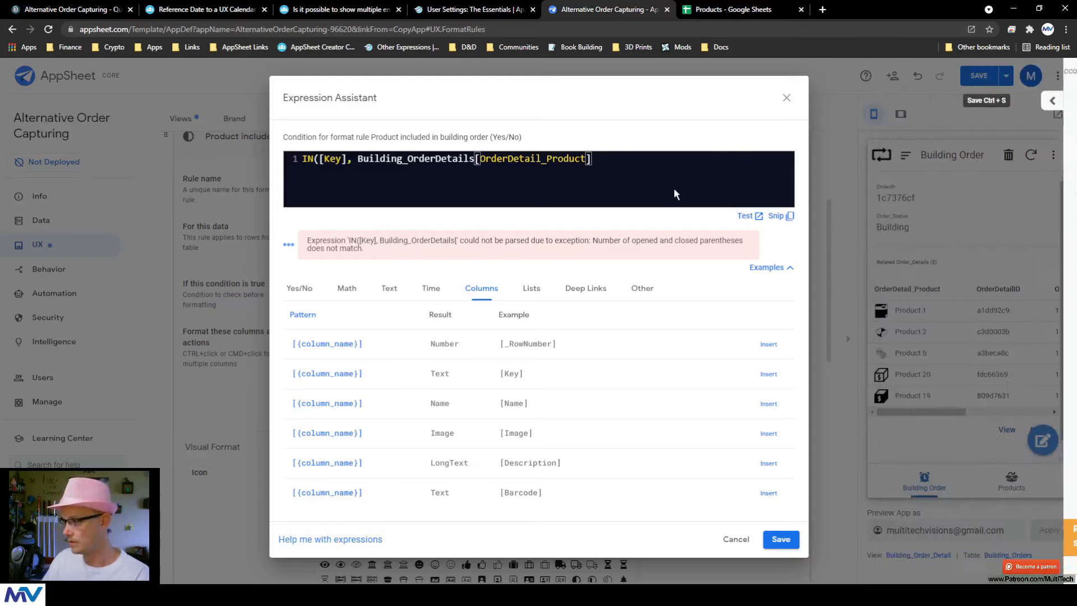
type(")")
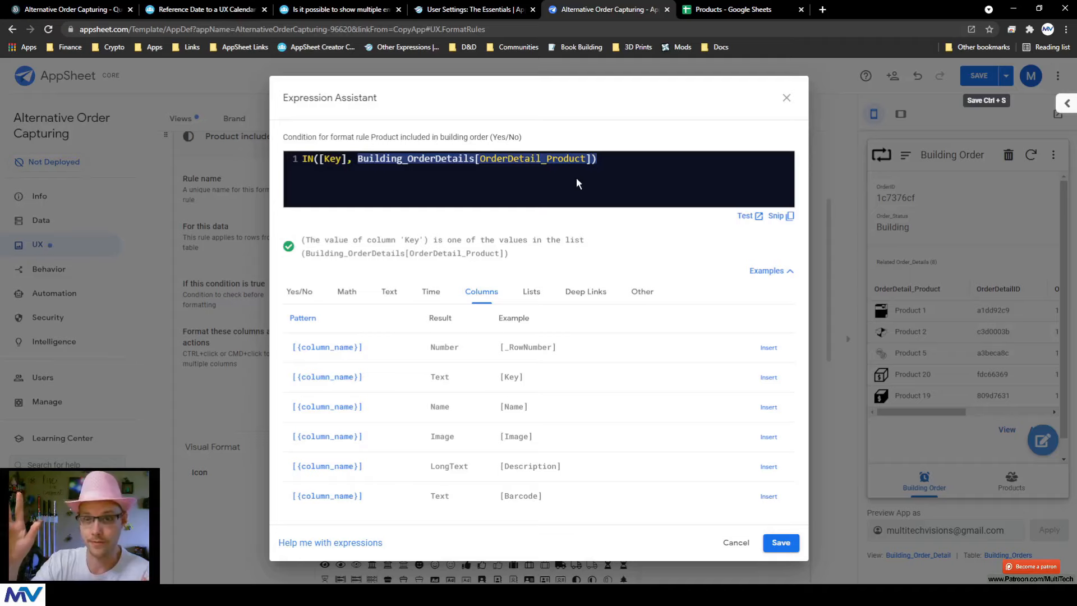
left_click(370, 179)
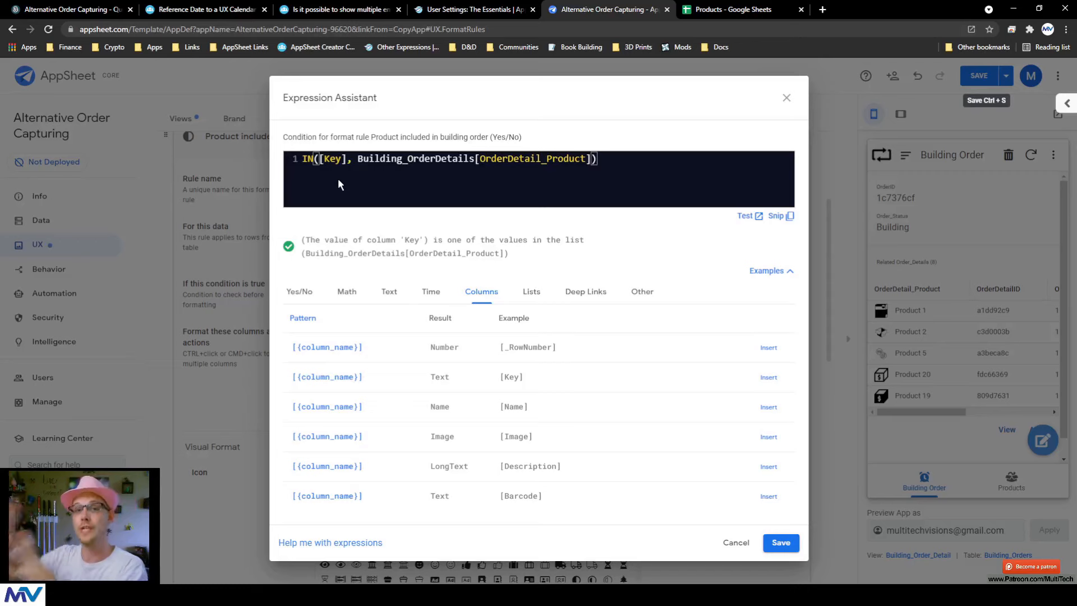
left_click(782, 543)
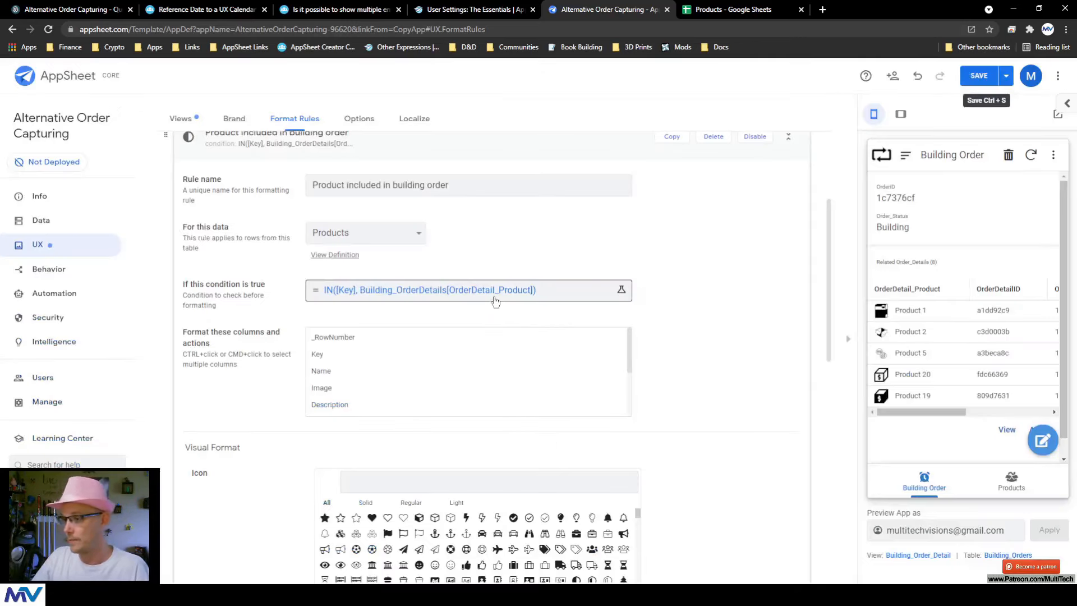
Apply the format rule to the Products table's Name column with a solid check badge icon and green highlight color
scroll(495, 301, "down", 2)
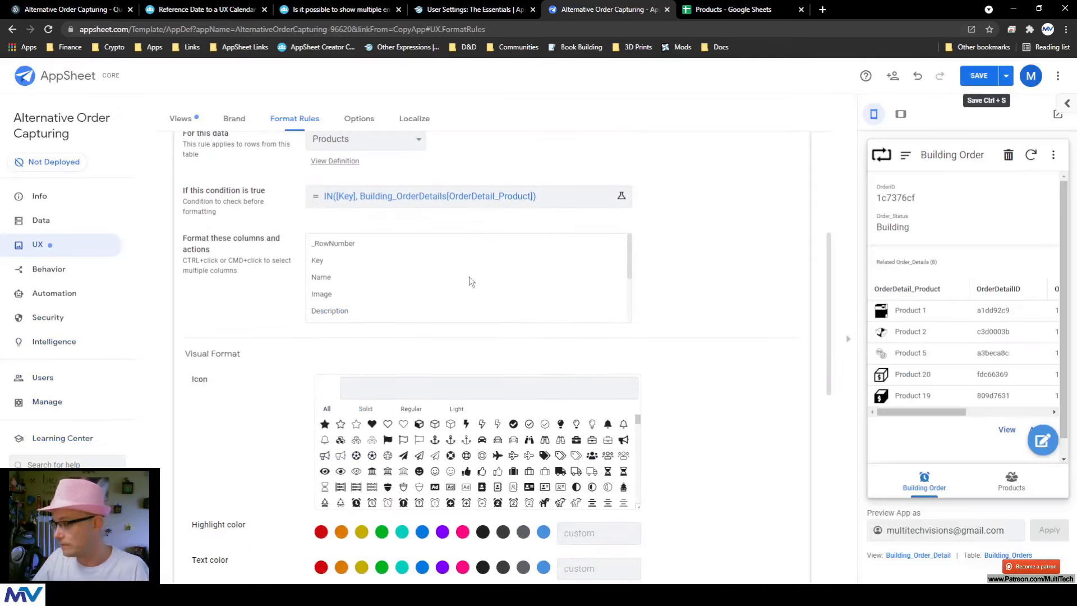
left_click(1011, 483)
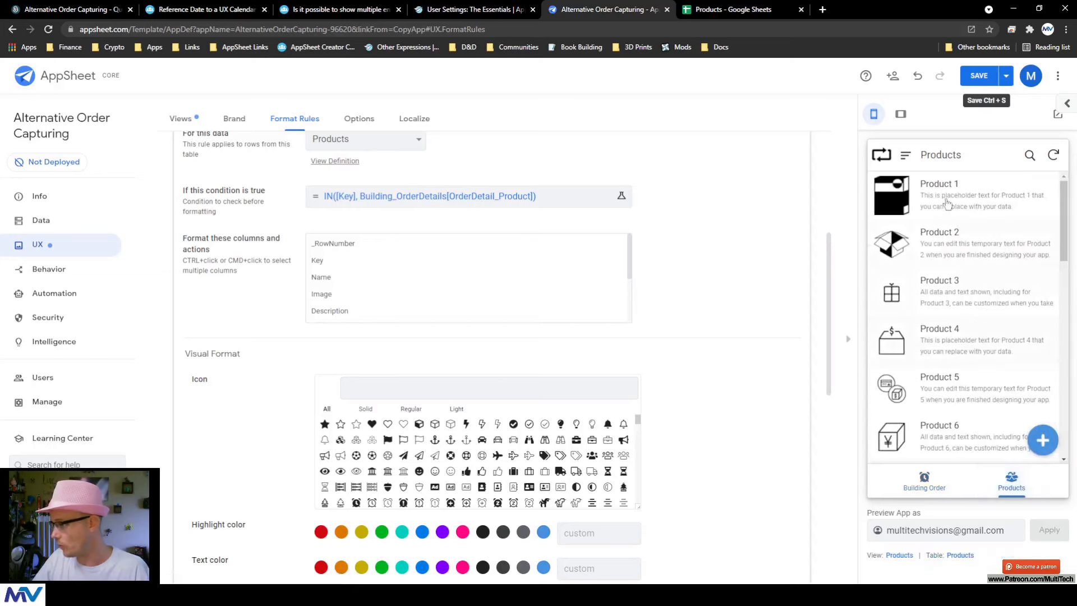
left_click(345, 277)
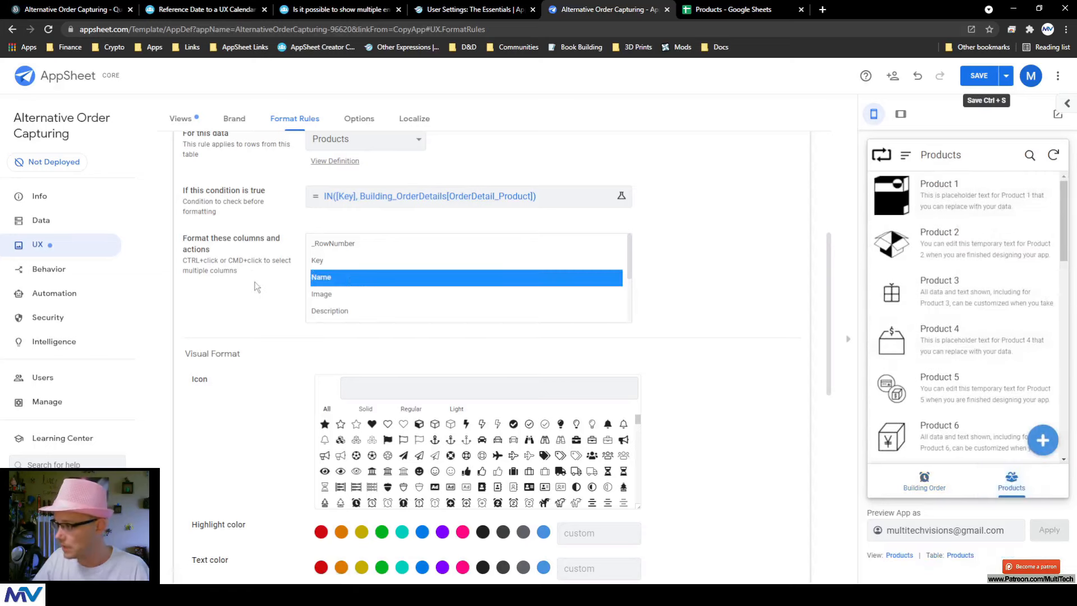
scroll(258, 287, "down", 2)
left_click(392, 287)
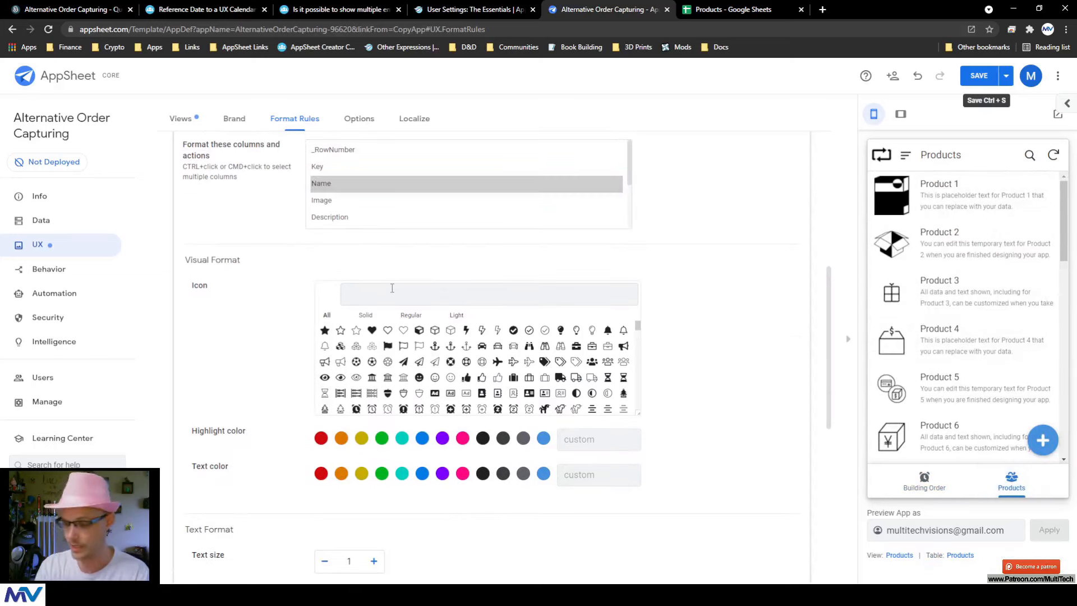
type("check")
left_click(371, 331)
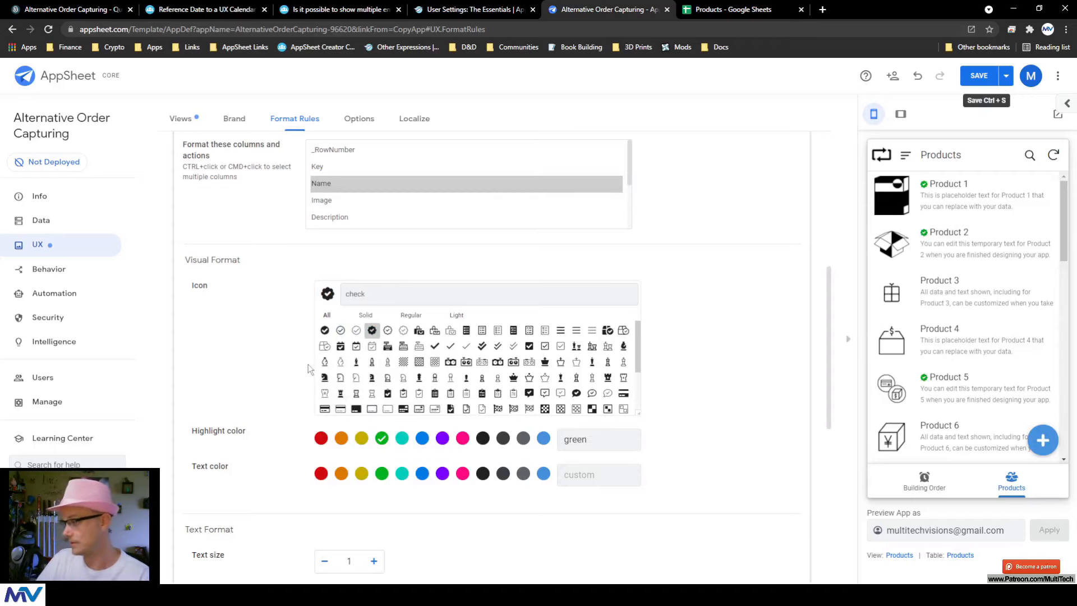
Turn on underline, italic and bold text for the format rule and save the app
scroll(308, 368, "down", 4)
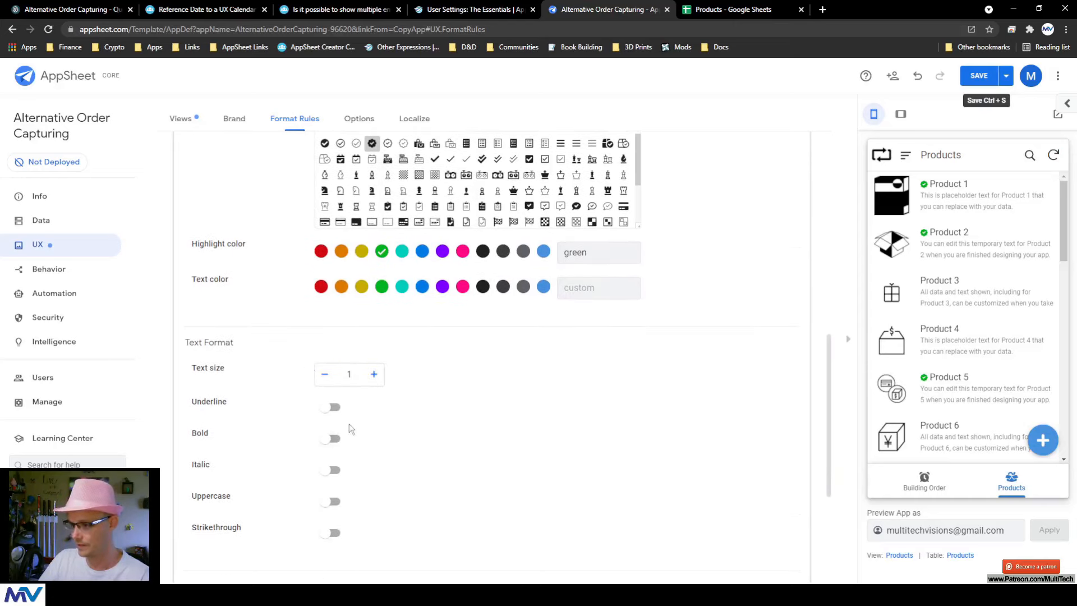
scroll(277, 419, "up", 3)
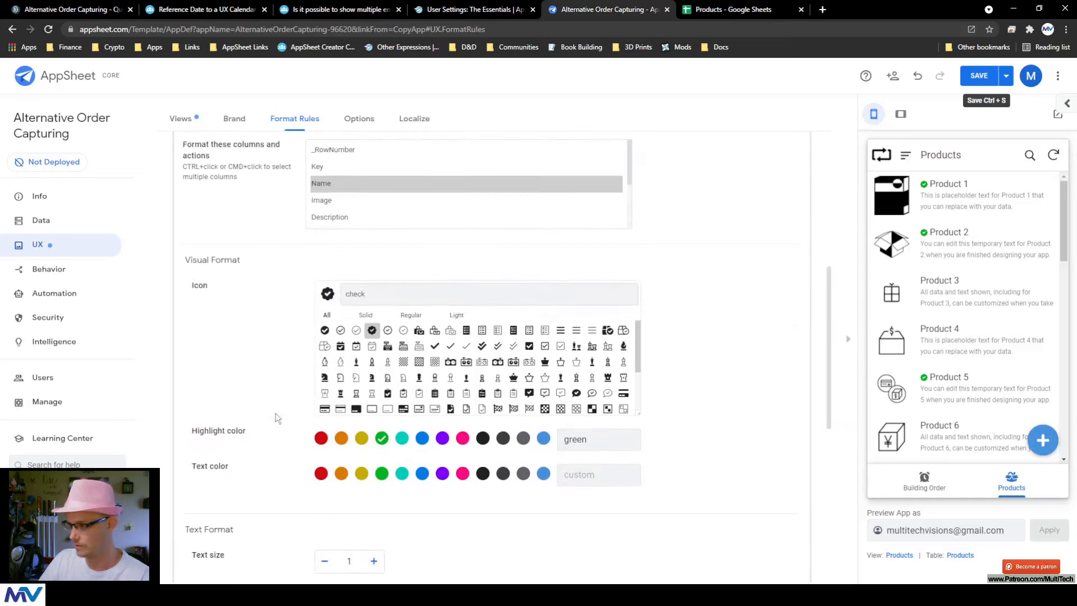
scroll(278, 418, "down", 3)
left_click(331, 406)
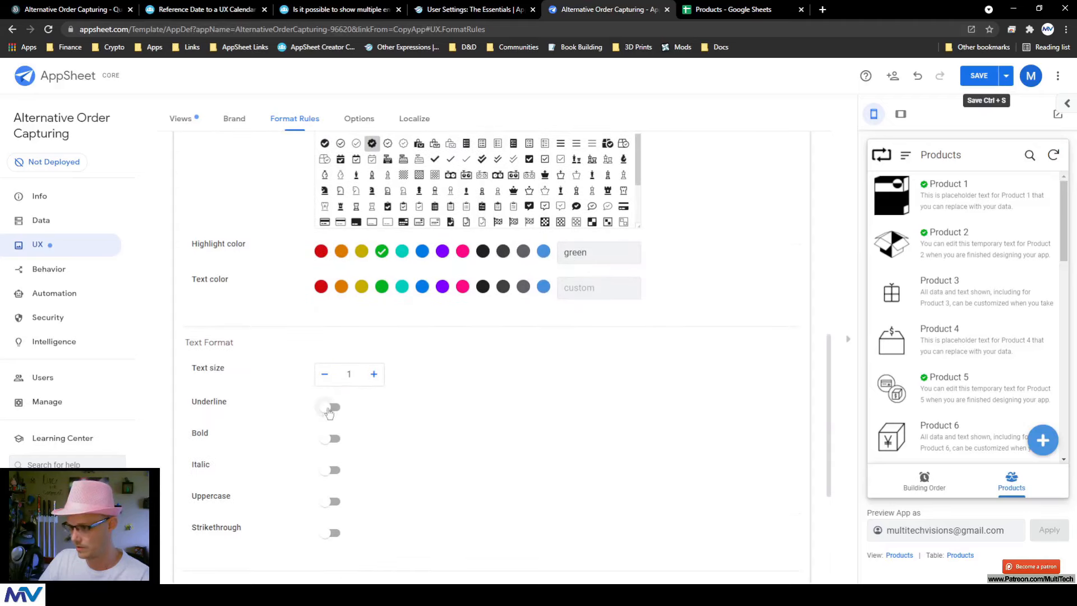
left_click(331, 469)
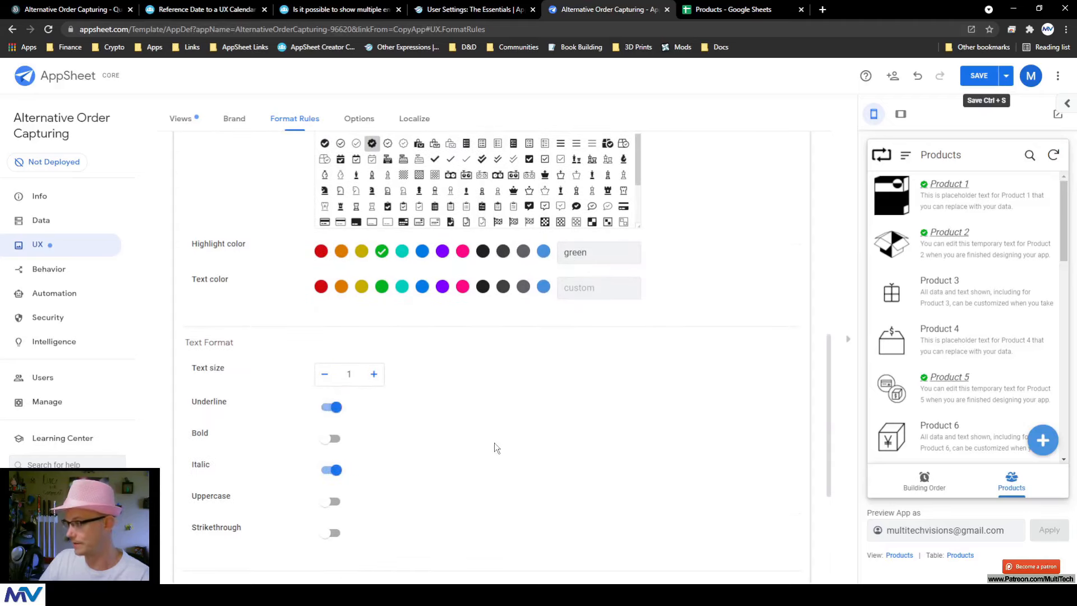
left_click(331, 438)
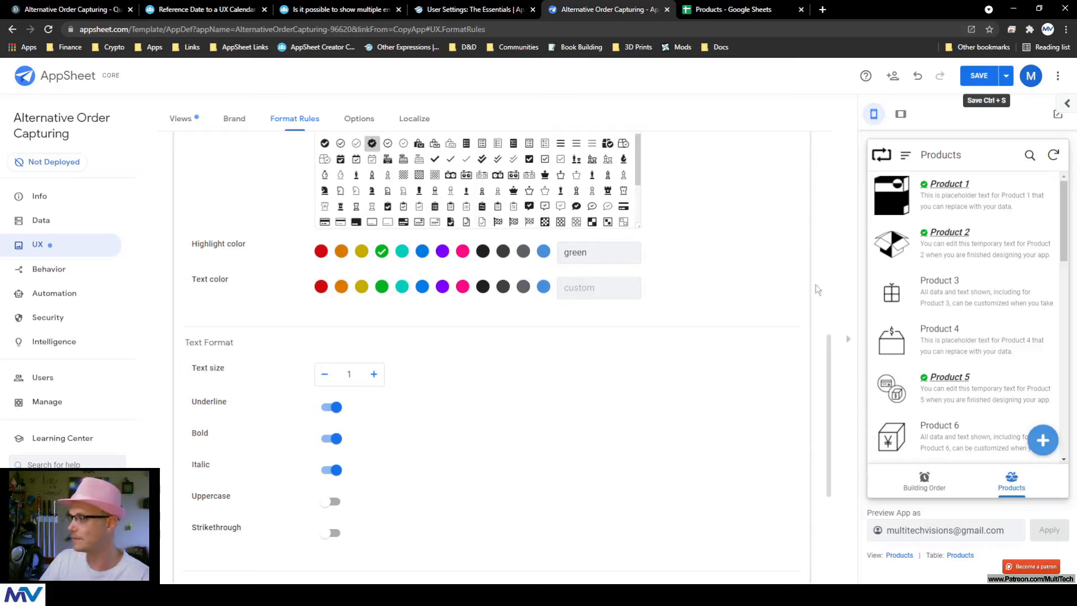
left_click(986, 84)
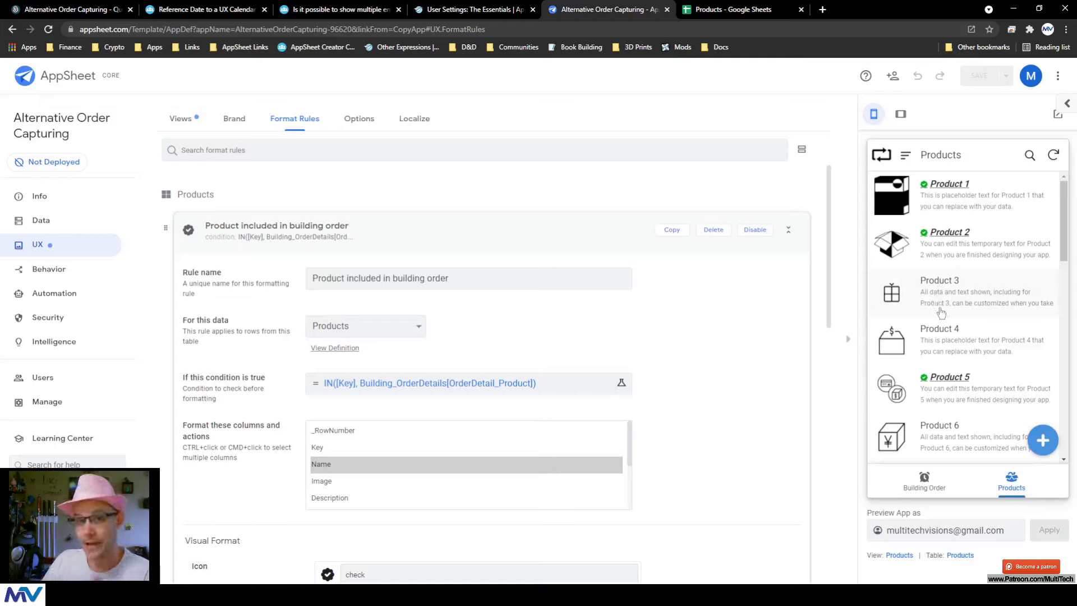
scroll(975, 310, "down", 12)
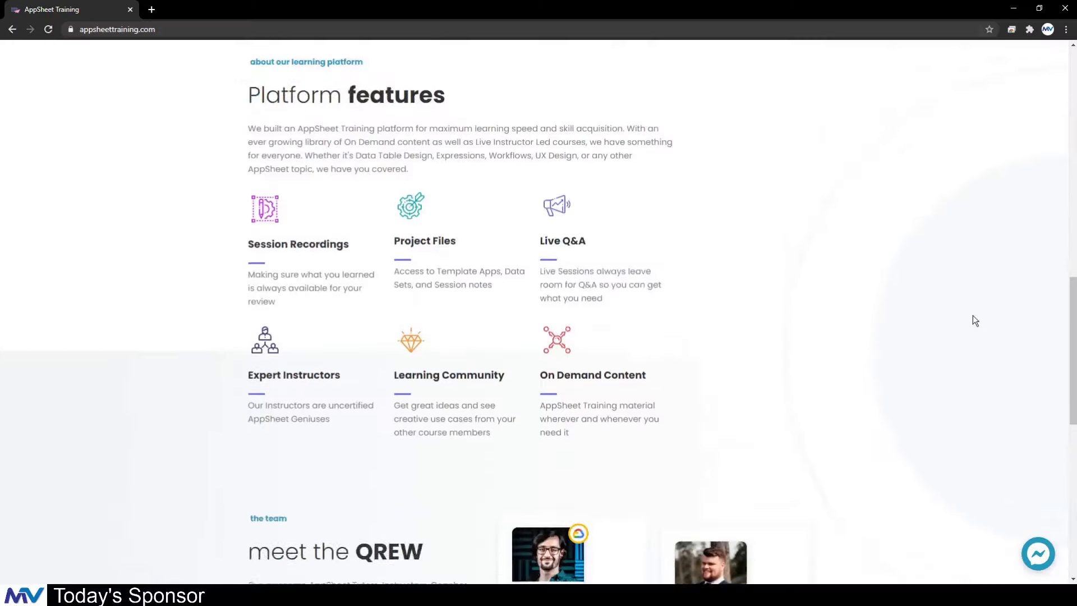
scroll(973, 316, "down", 7)
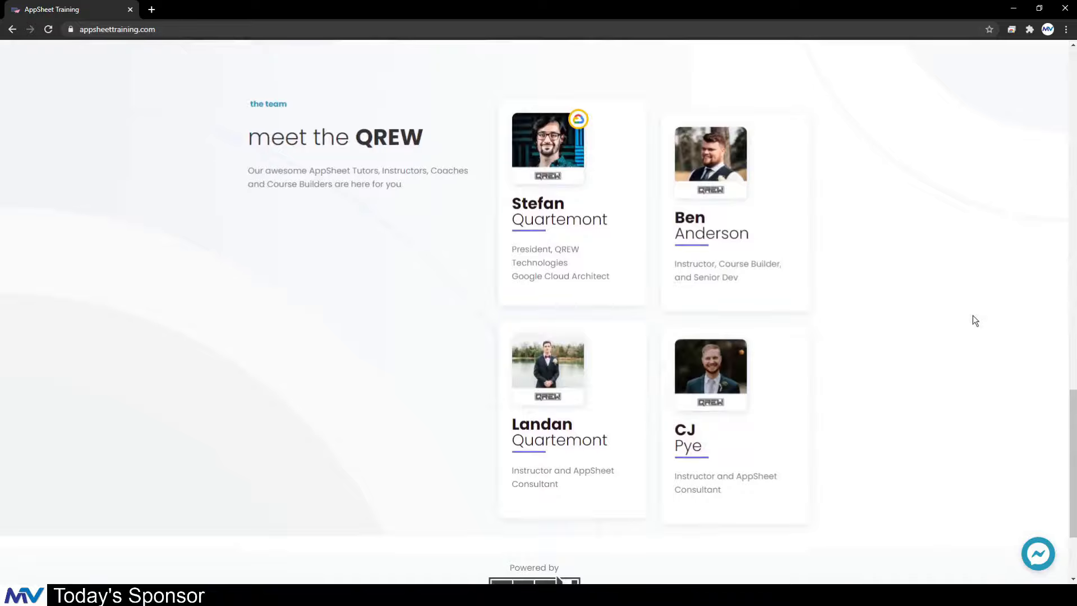
scroll(972, 315, "up", 12)
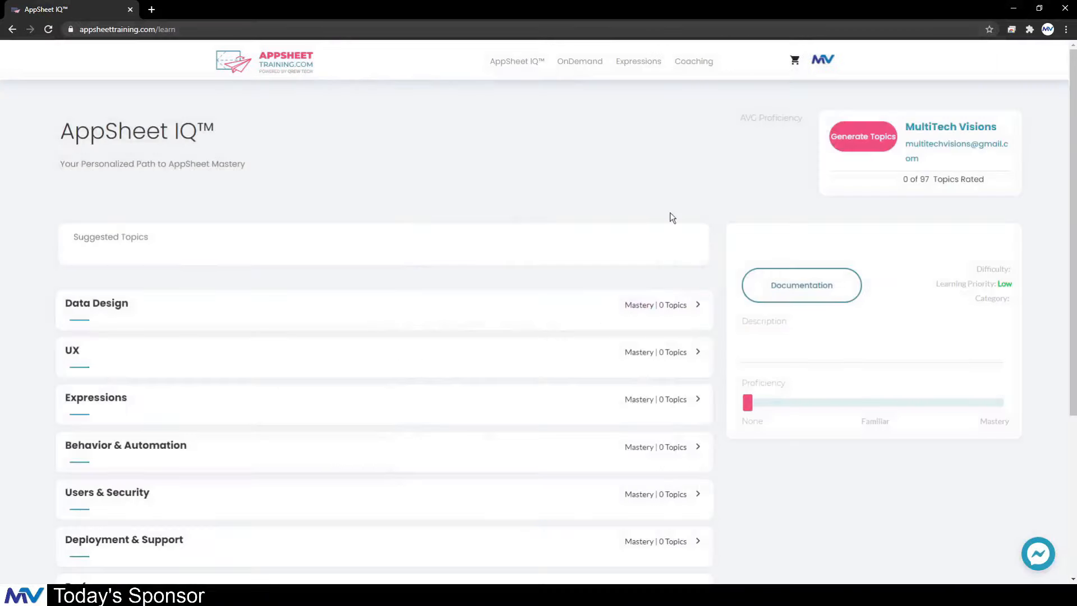
Look through the AppSheet training site's topics, OnDemand courses, coaching packages, and the Fundamental Concepts and Advanced UX path details
scroll(673, 211, "down", 4)
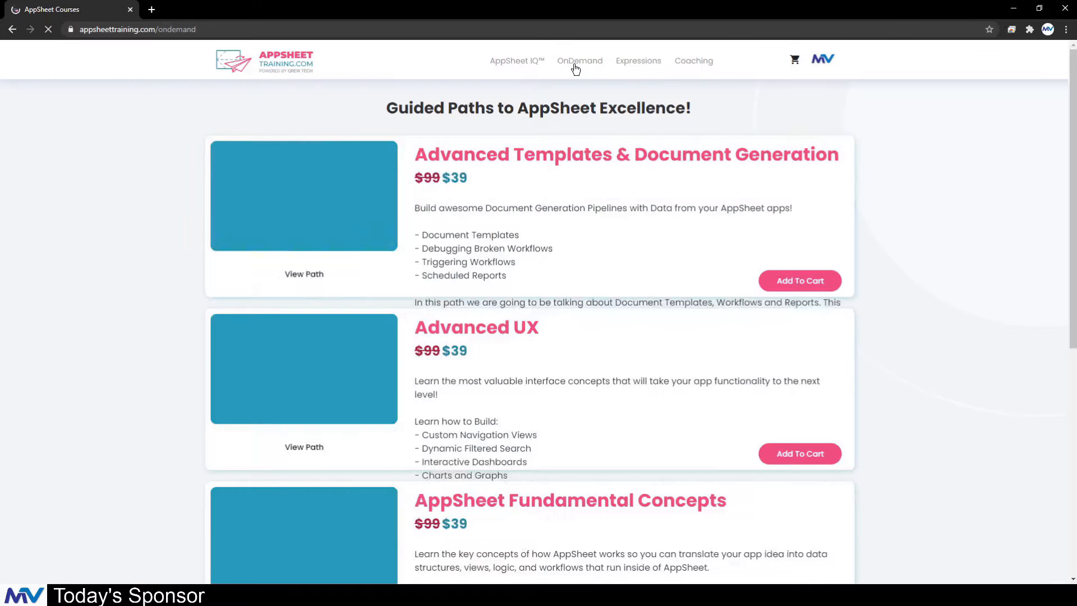
left_click(576, 66)
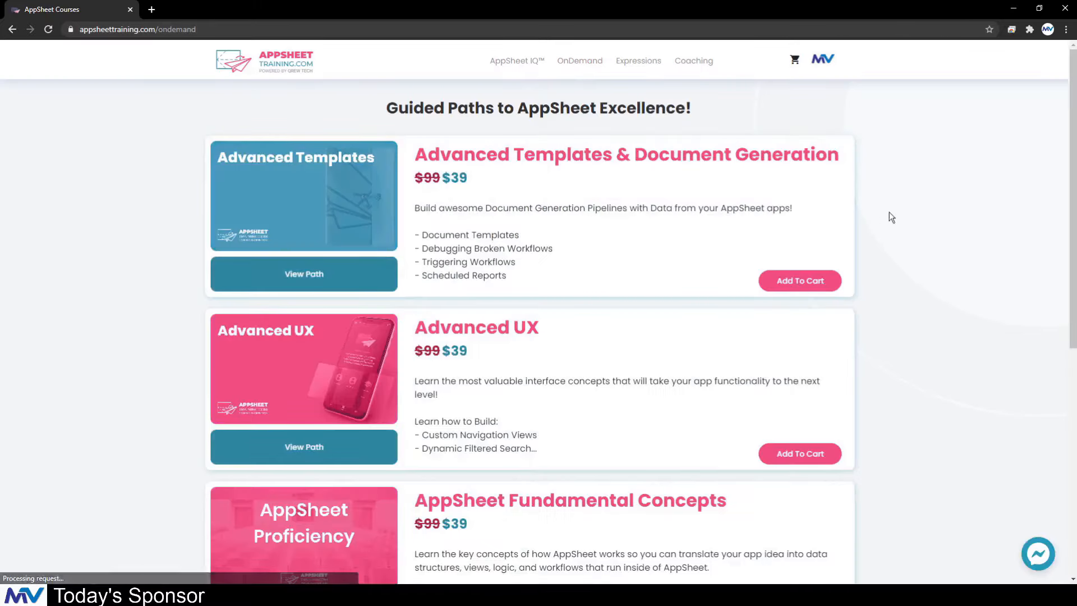
scroll(892, 189, "down", 7)
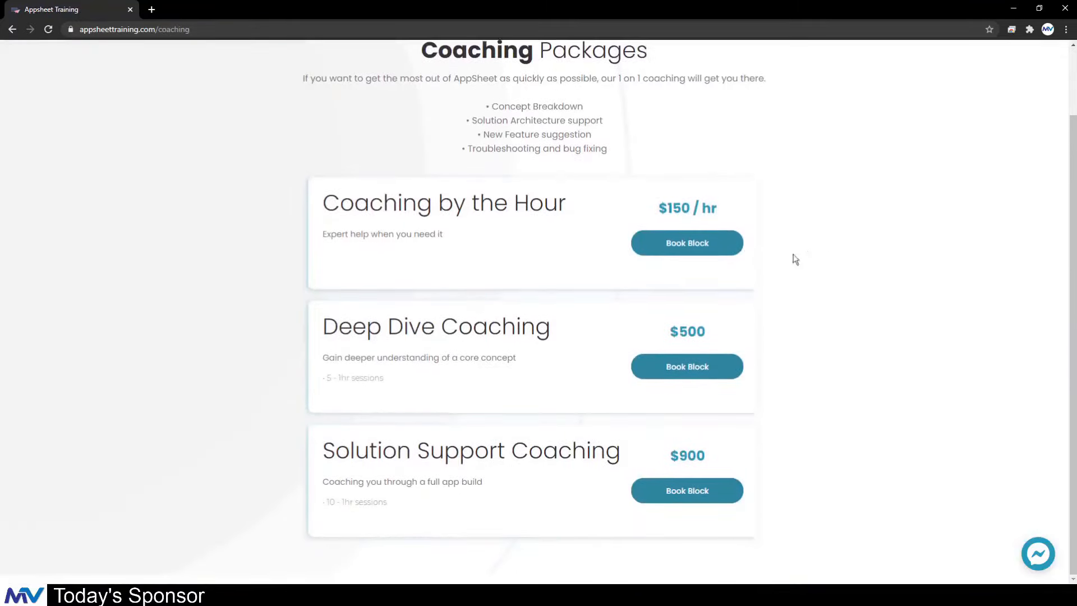
left_click(702, 243)
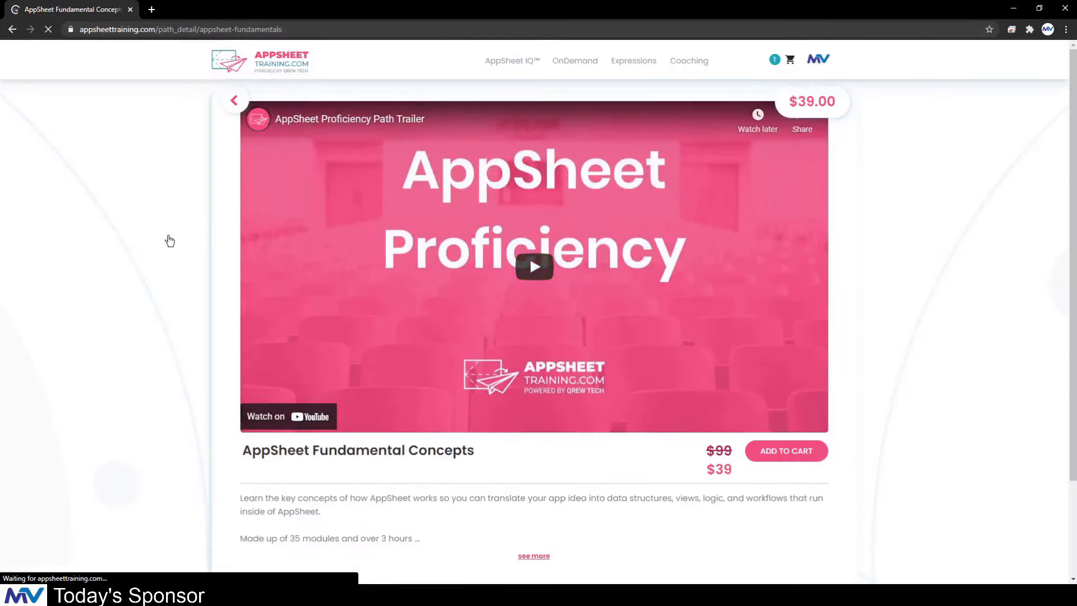
scroll(169, 240, "down", 5)
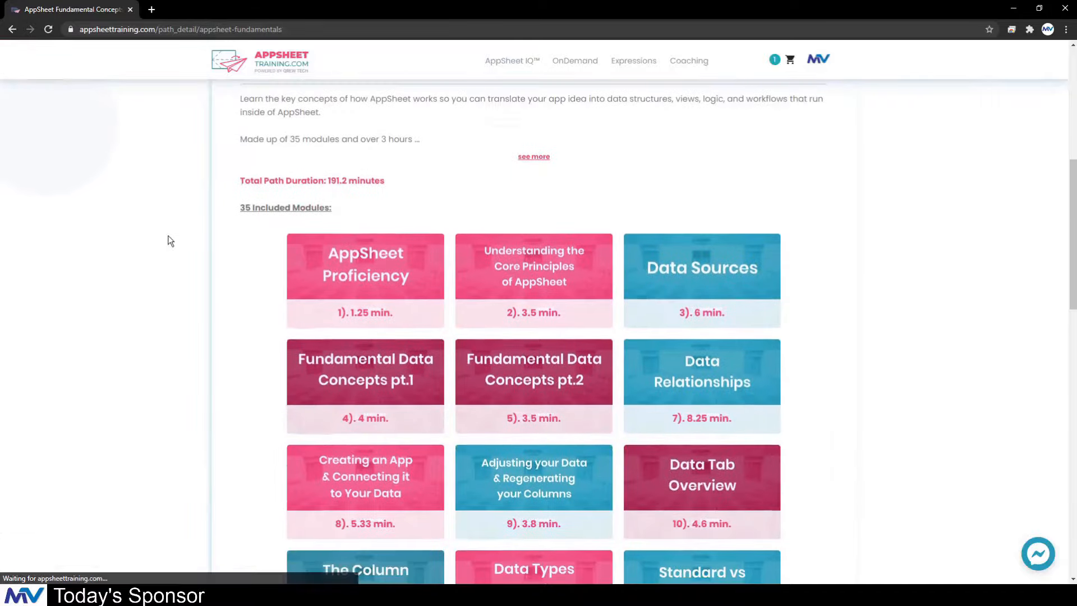
scroll(168, 233, "down", 3)
scroll(170, 232, "up", 2)
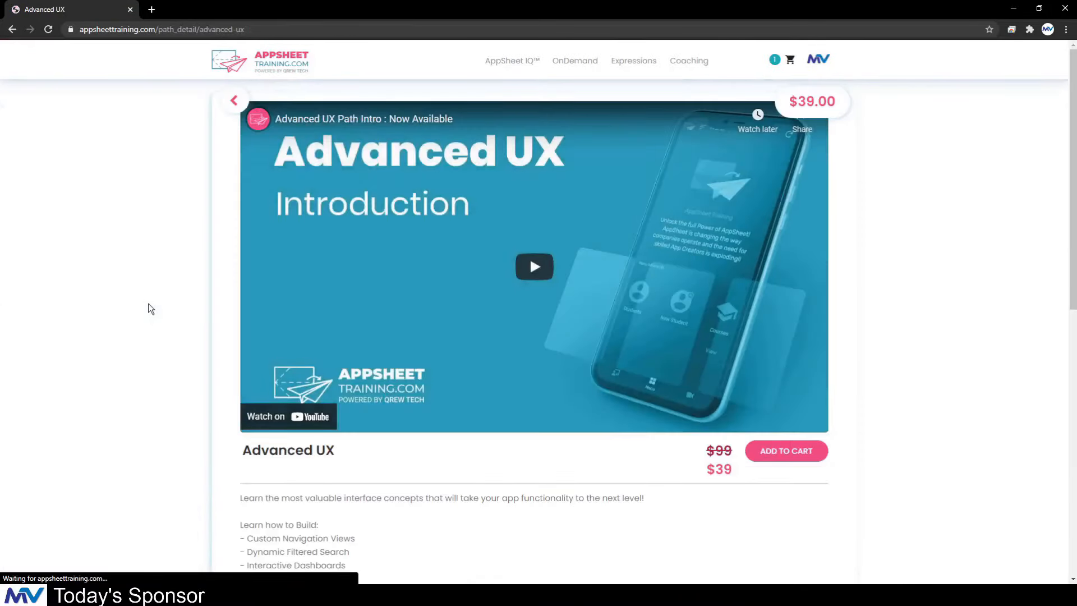
scroll(149, 308, "down", 9)
Apply the coupon code MULTITECH-15 to the shopping cart containing the Advanced Templates & Document Generation course
left_click(708, 155)
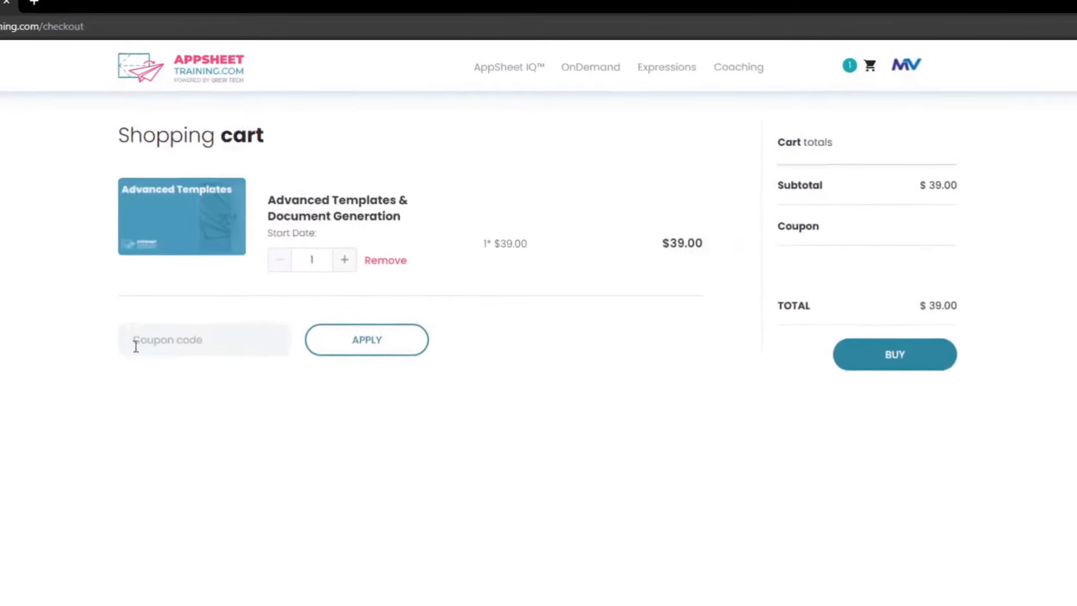
left_click(252, 274)
type("MULTITECH-15")
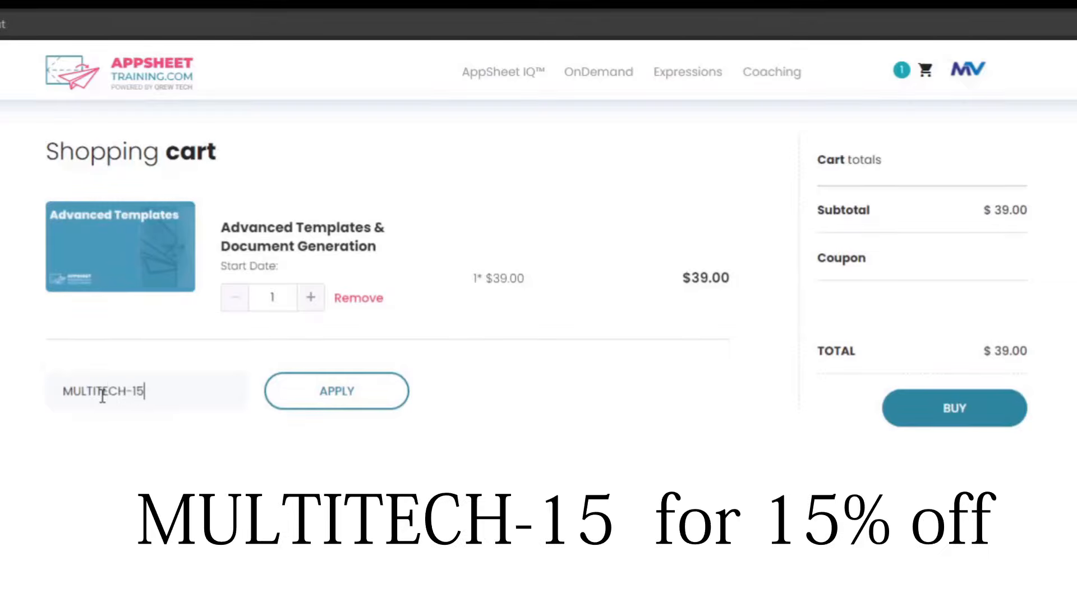
left_click(329, 394)
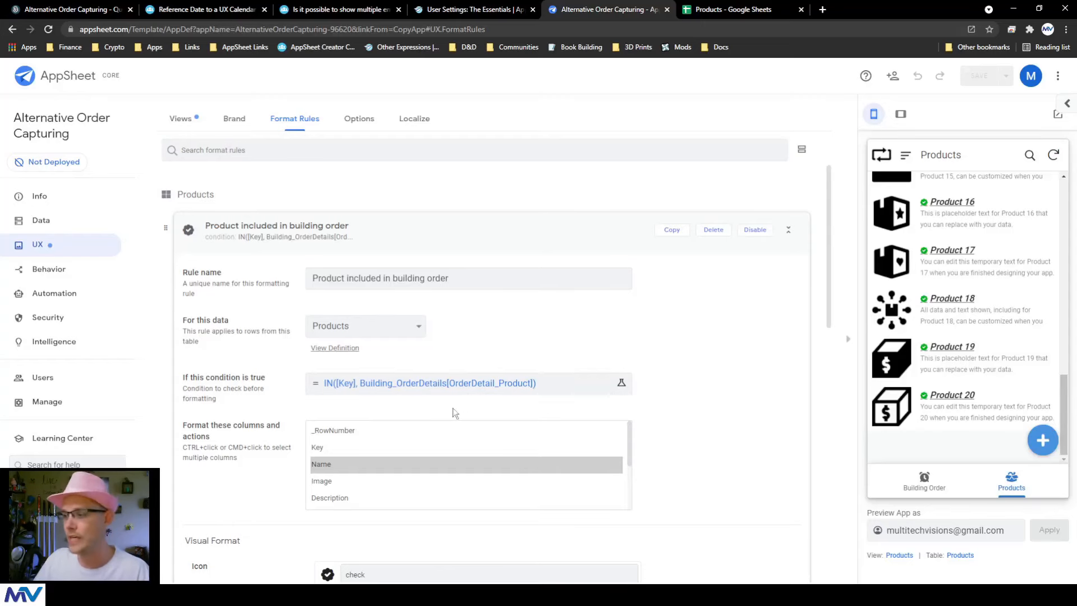
Back in the AppSheet editor, copy the condition expression of the "Product included in building order" format rule and collapse the rule
left_click(453, 384)
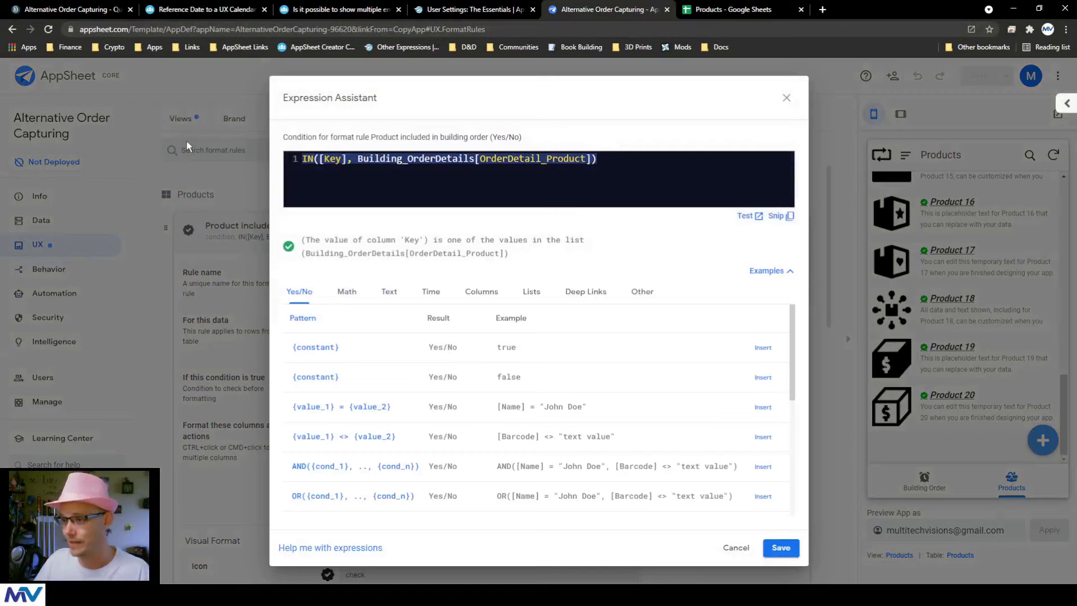
left_click(785, 99)
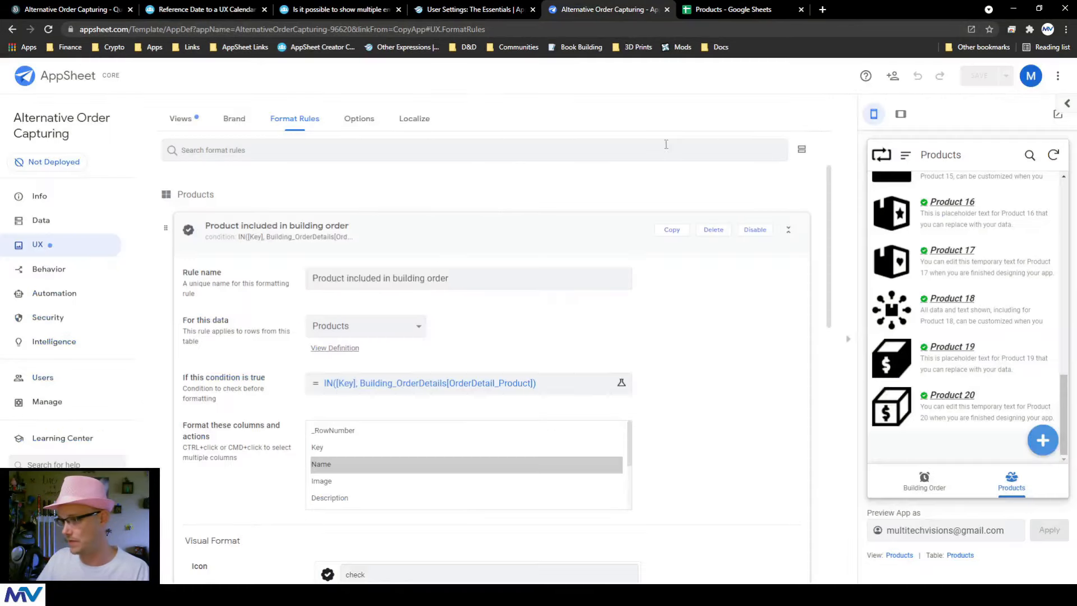
left_click(301, 234)
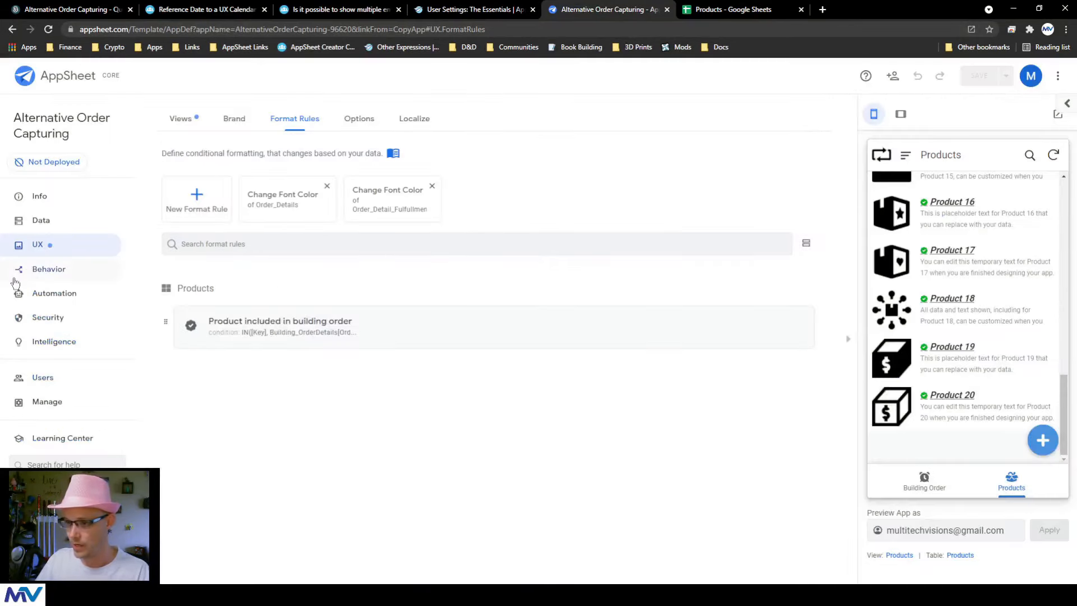
In the condition of the Products action Add | New LineItem (this product), place isnotblank(Building_Orders[OrderID]) as the first argument of and()
left_click(43, 271)
scroll(675, 355, "up", 3)
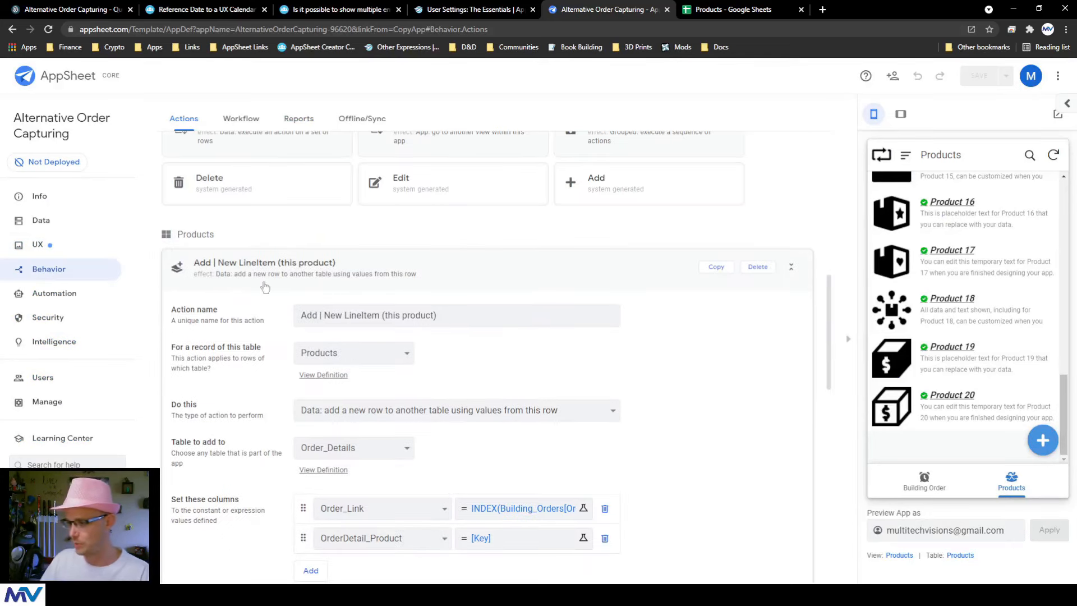
scroll(261, 336, "down", 10)
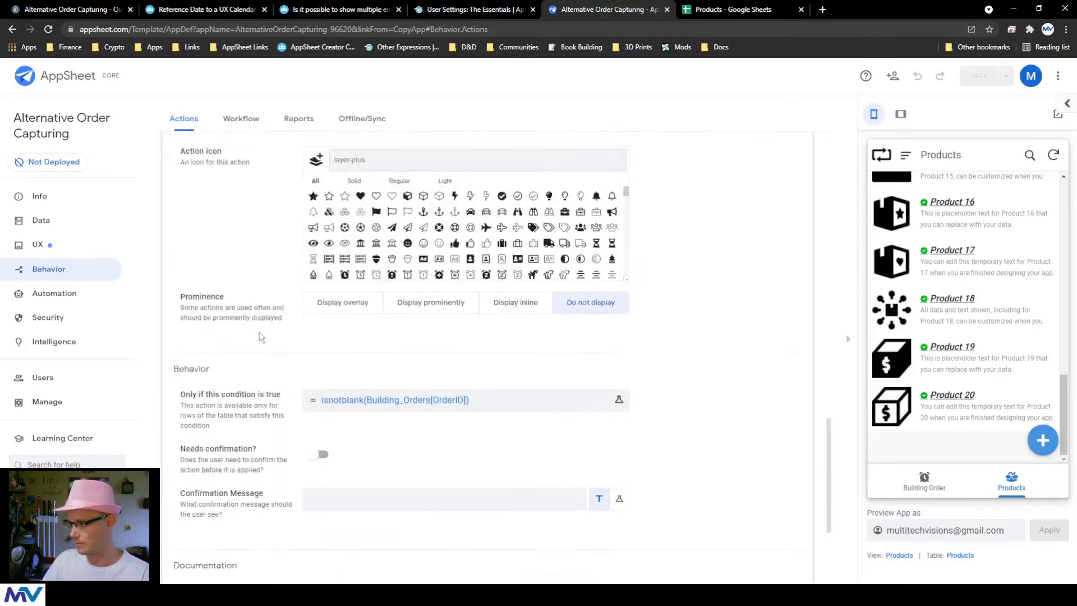
left_click(362, 306)
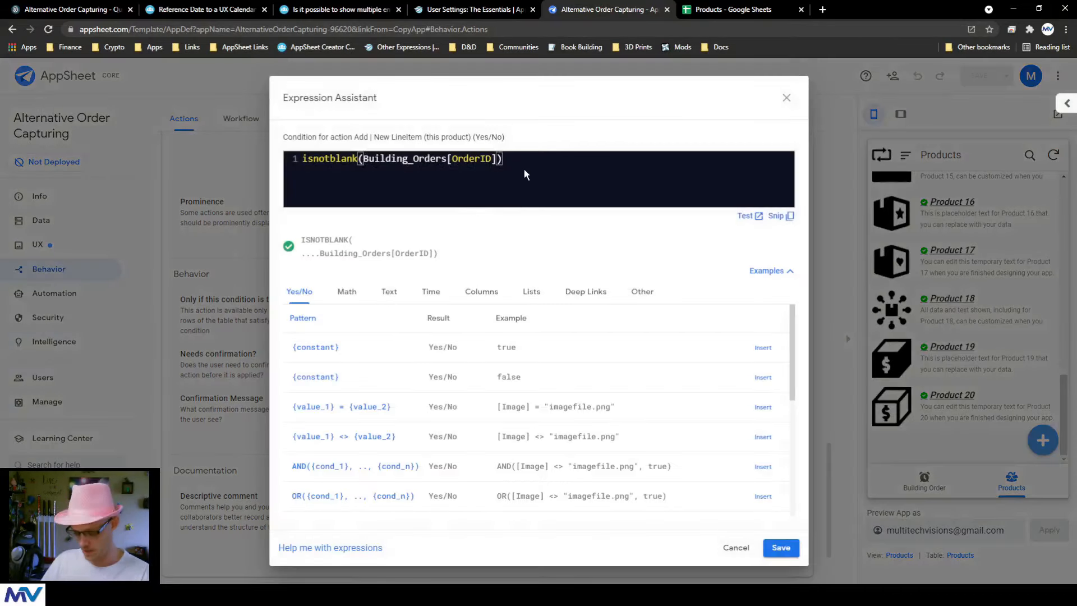
key("Home")
type("and(")
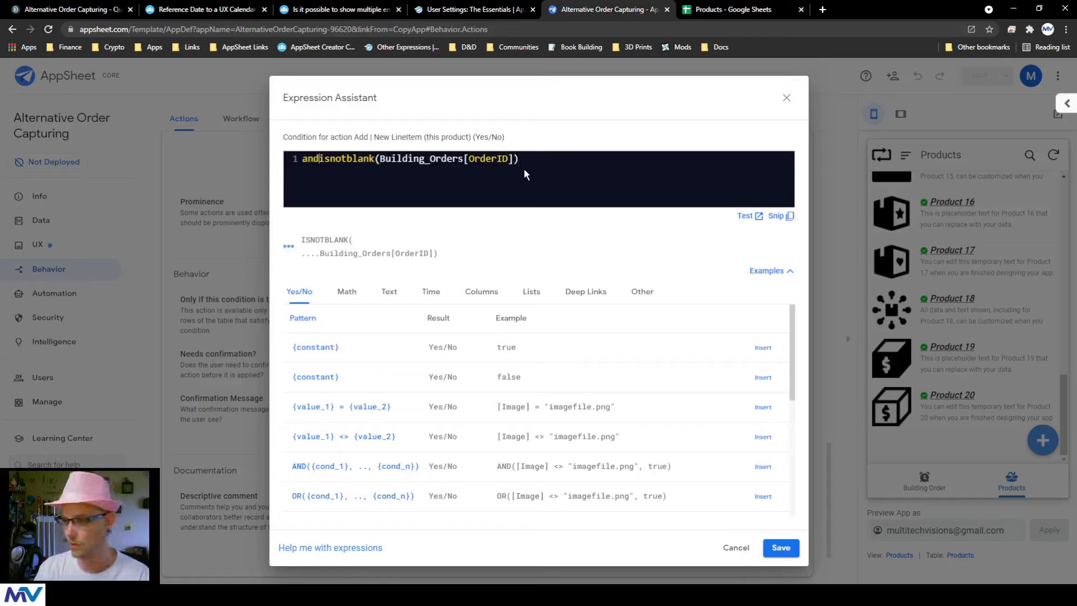
key("Return")
key("Tab")
type(",")
key("Return")
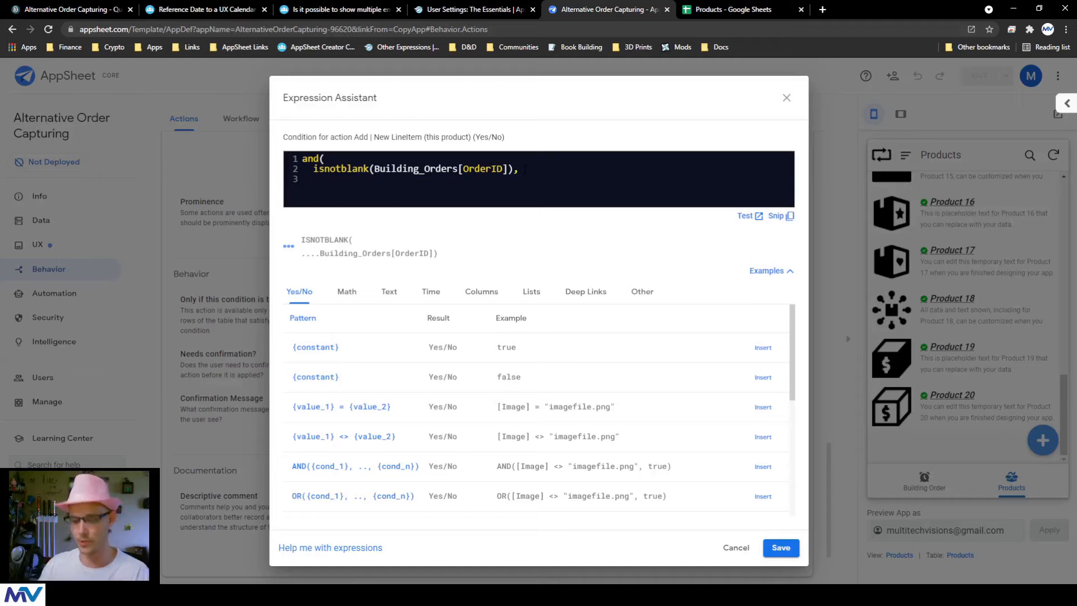
Add not(IN([Key], Building_OrderDetails[OrderDetail_Product])) as the second argument and close the and() expression
type("IN([Key], Building_OrderDetails[OrderDetail_Product])")
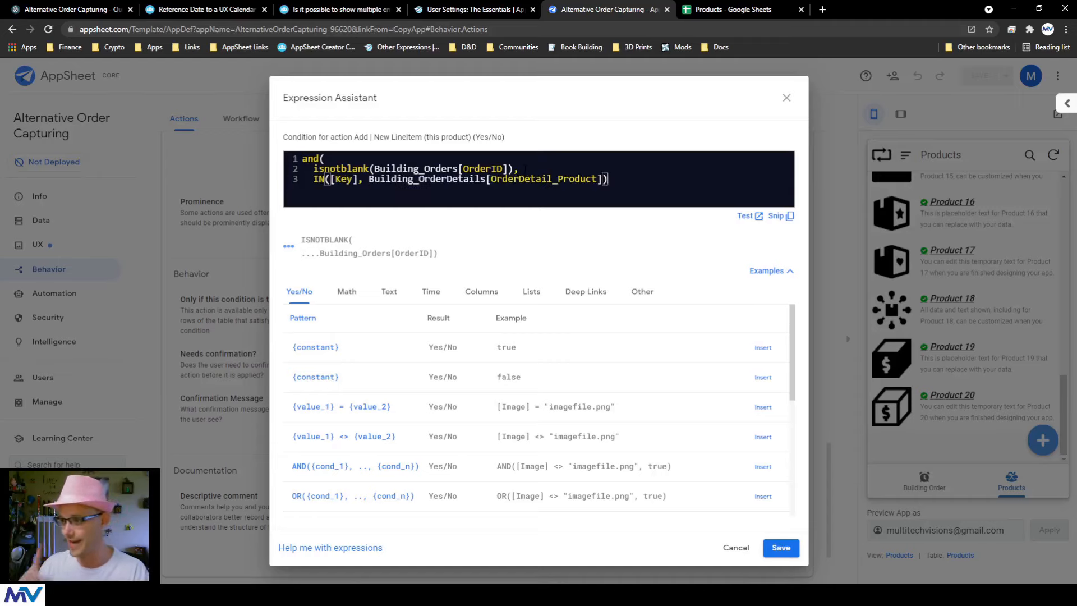
left_click(465, 301)
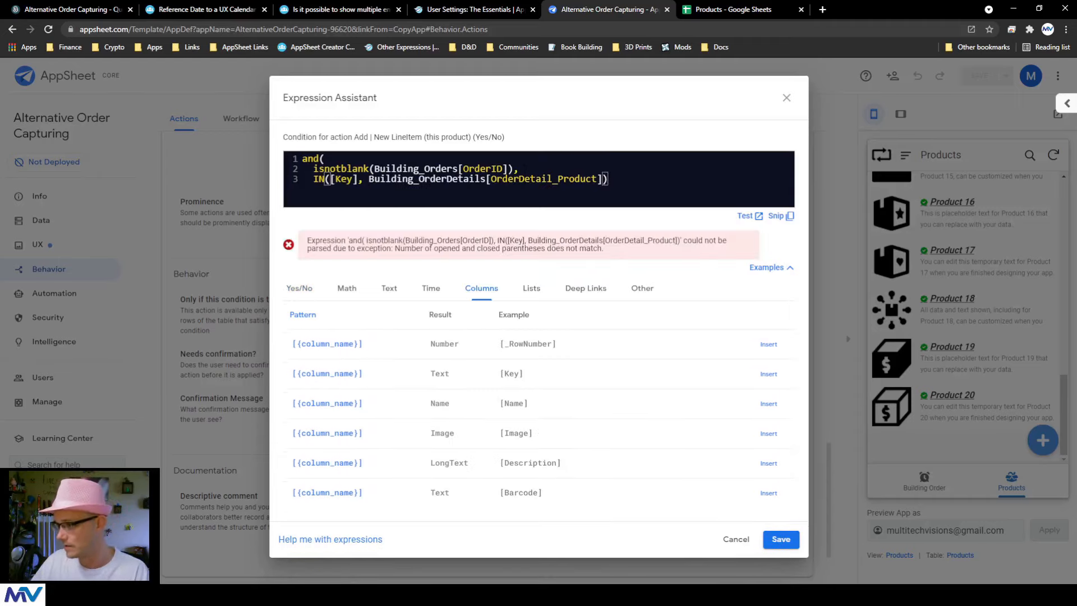
key("Home")
type("not(")
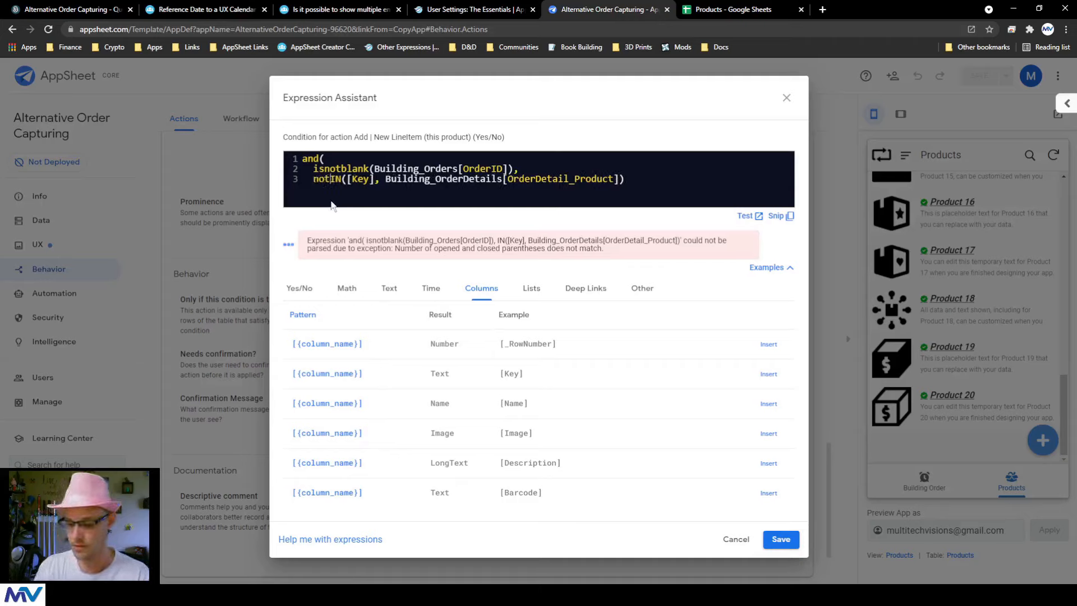
key("End")
type(")")
key("Return")
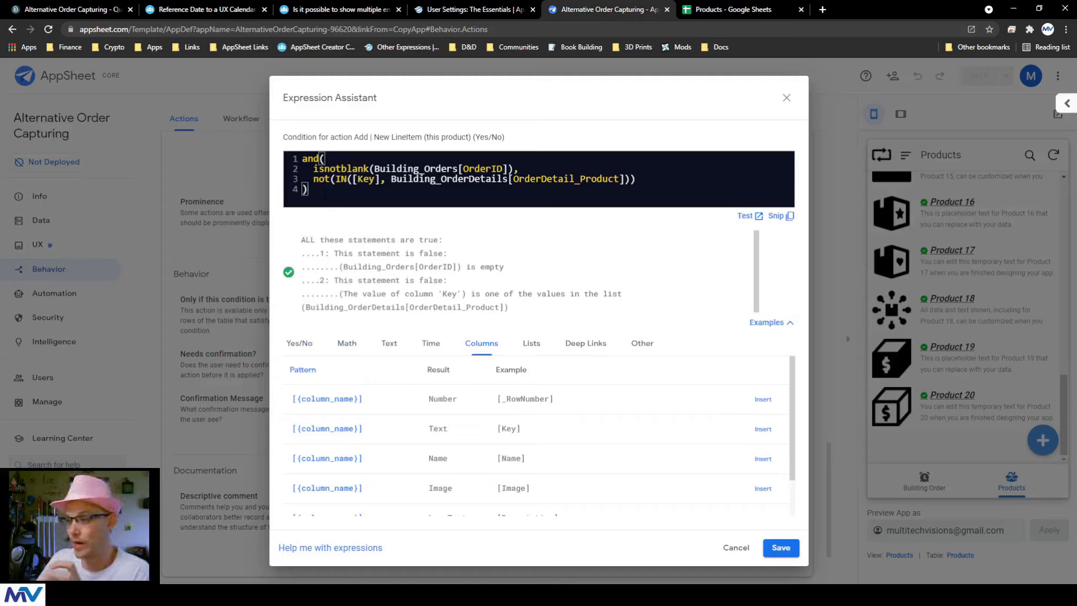
left_click_drag(313, 169, 520, 168)
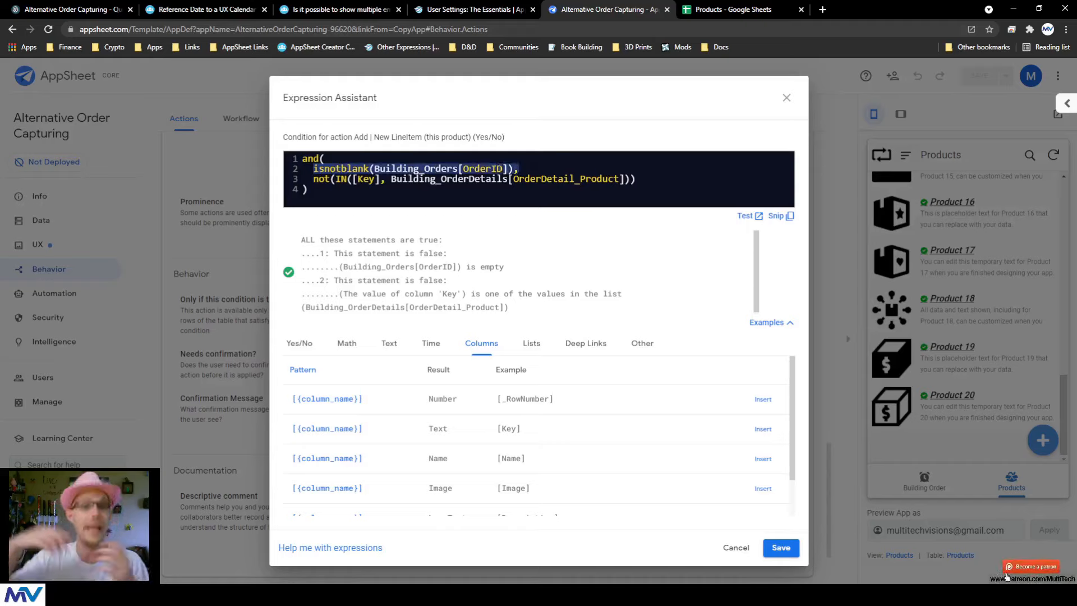
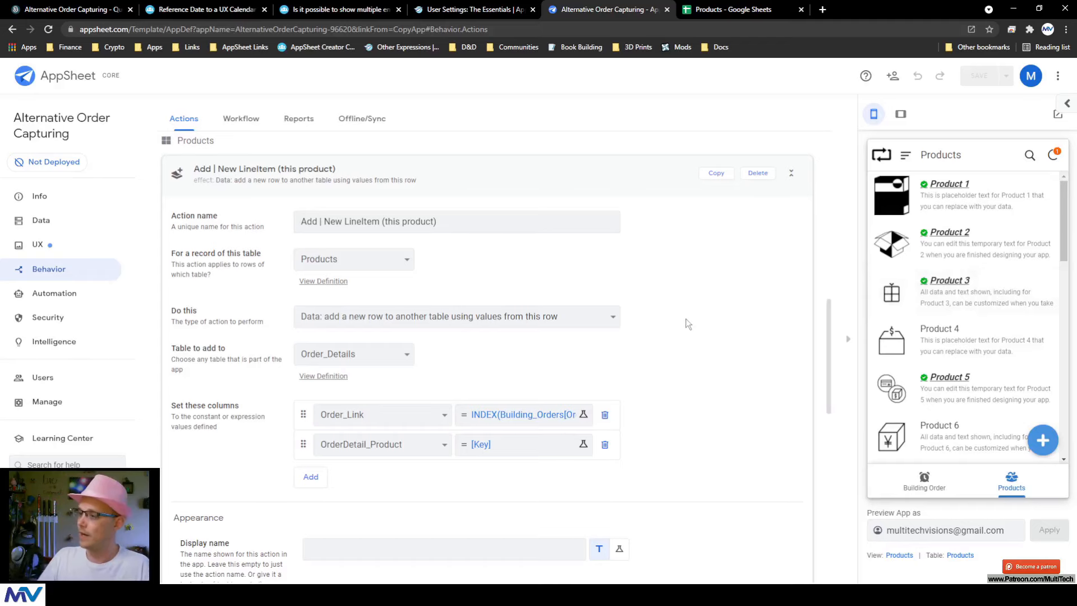
Copy the Add | New LineItem (this product) action and rename the copy Add Duplicate | New LineItem (this product)
scroll(687, 322, "down", 2)
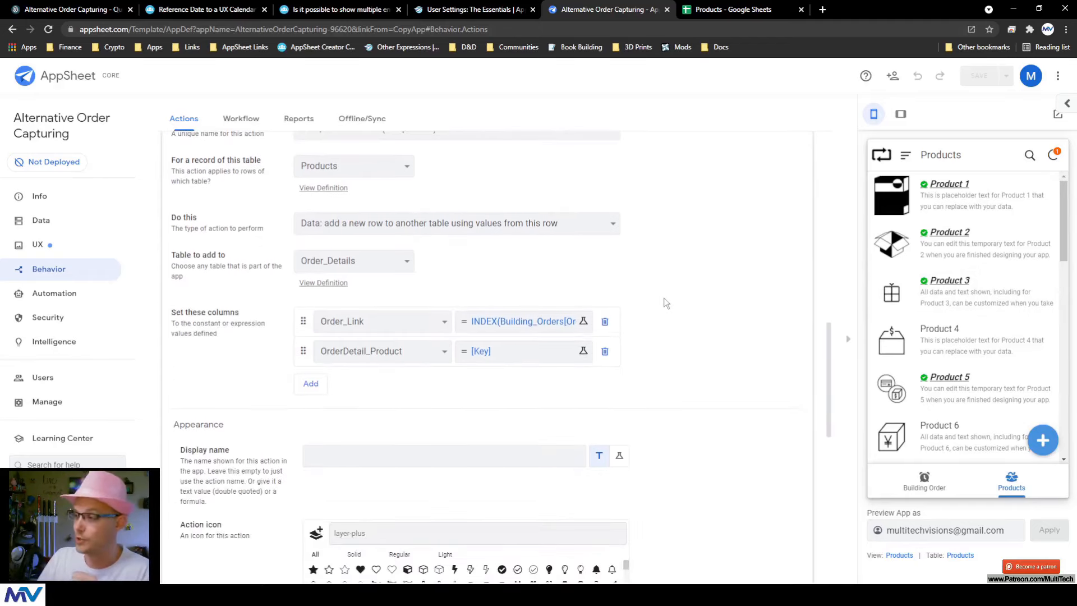
scroll(667, 320, "up", 2)
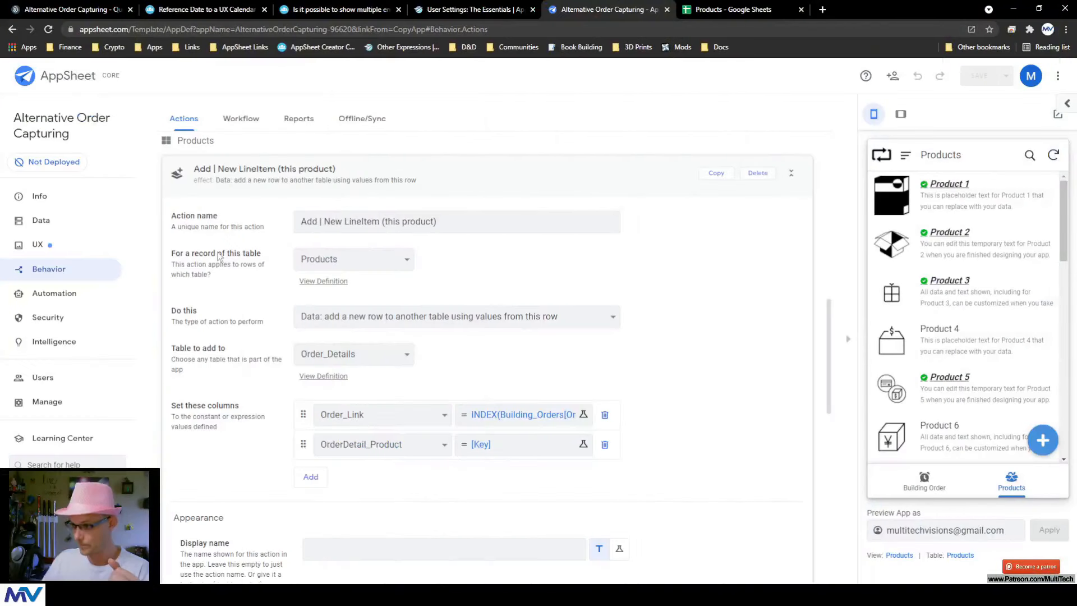
left_click(716, 174)
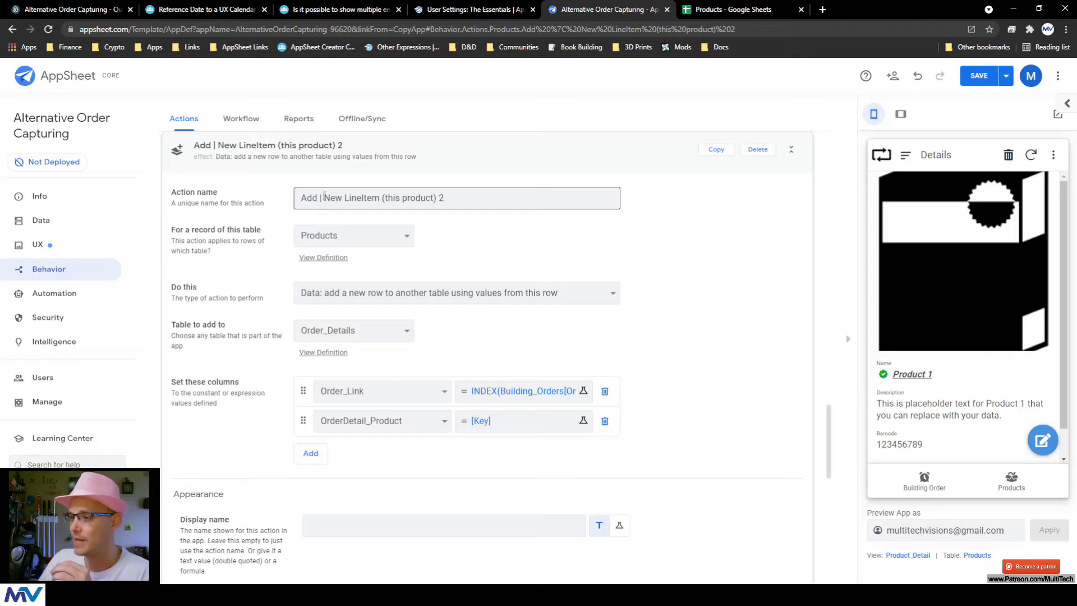
left_click(325, 197)
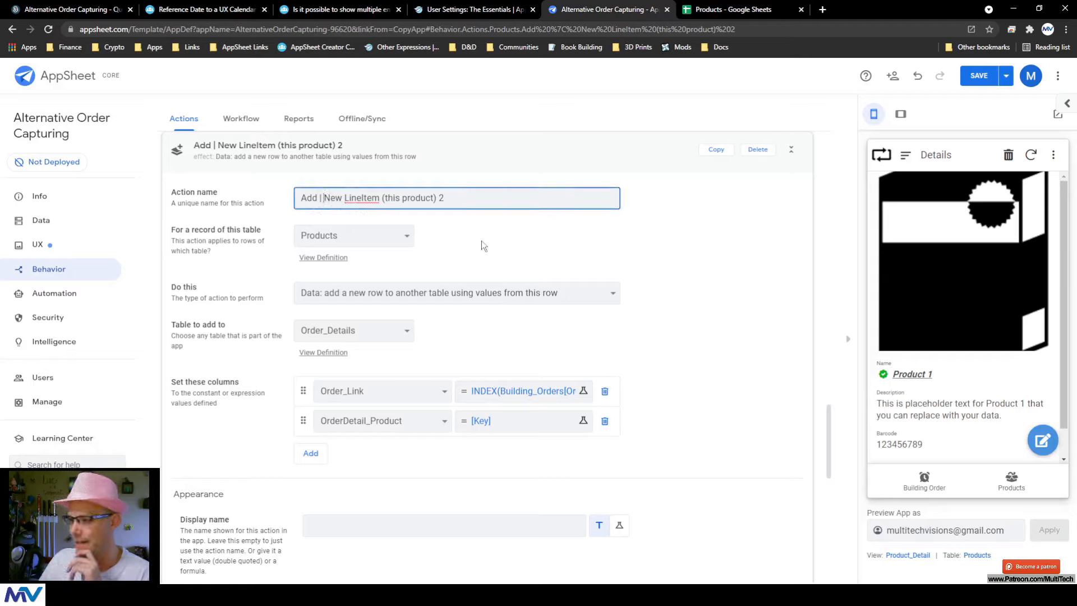
left_click(452, 200)
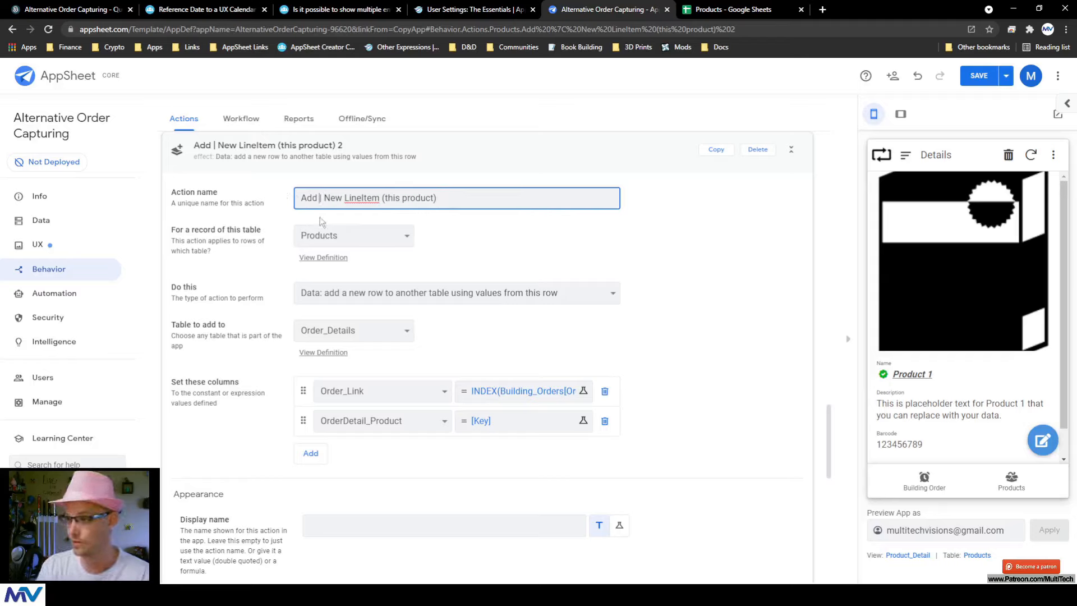
type("Duplicate")
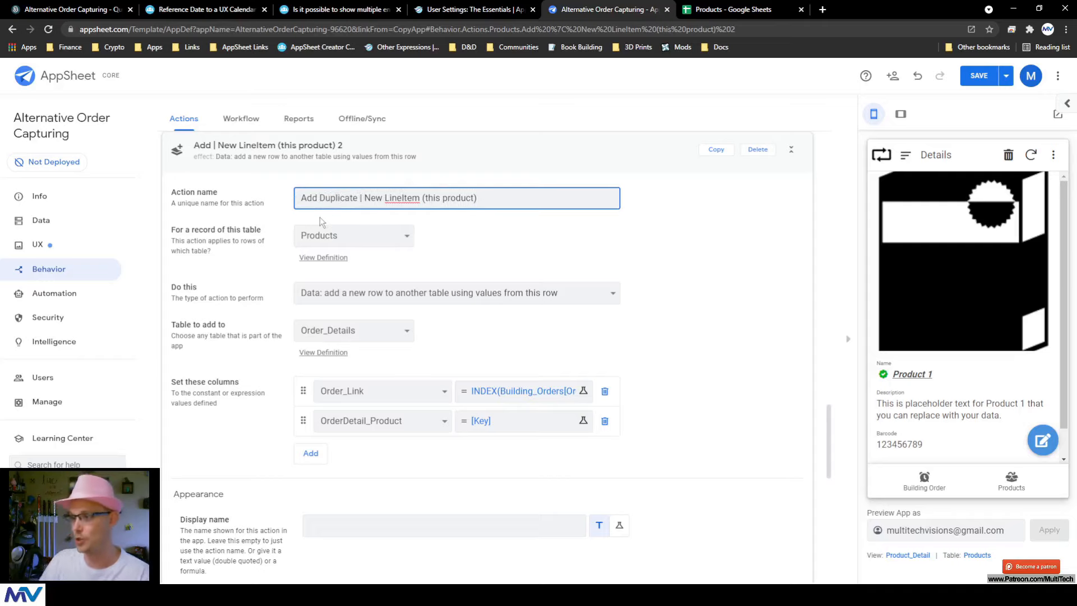
left_click(268, 233)
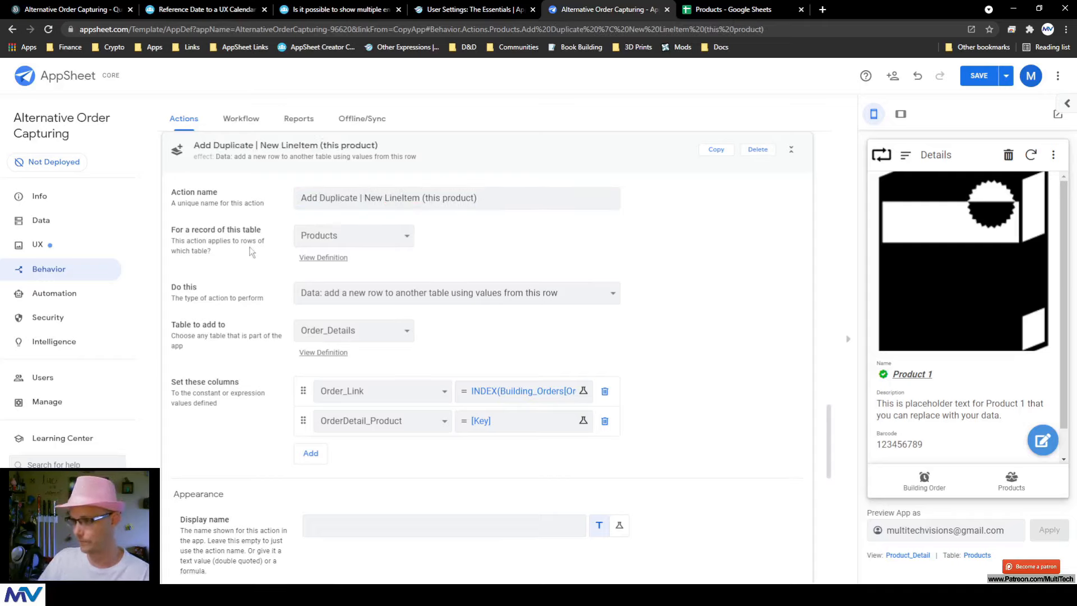
Require confirmation for the duplicate action and remove the not() wrapper in its condition, leaving IN([Key], Building_OrderDetails[OrderDetail_Product]) as and()'s second argument
scroll(251, 252, "down", 10)
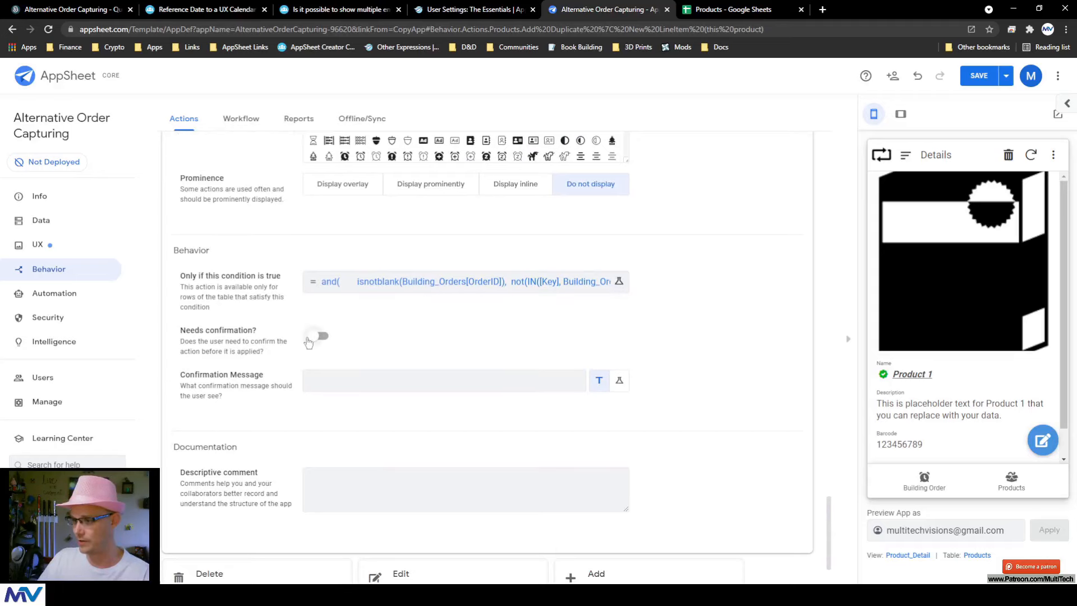
left_click(318, 336)
left_click(446, 289)
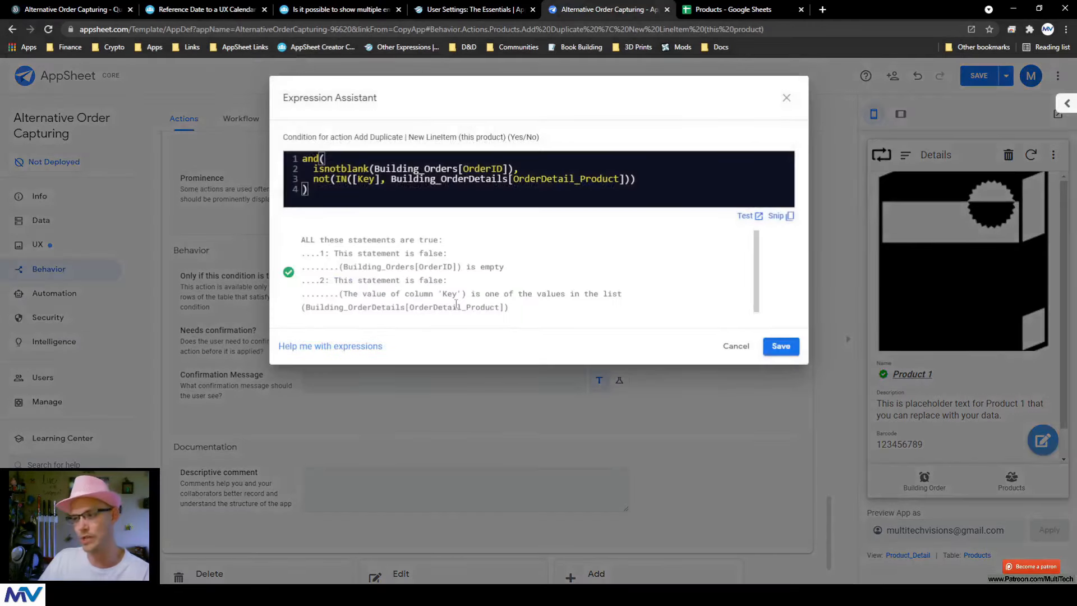
double_click(321, 179)
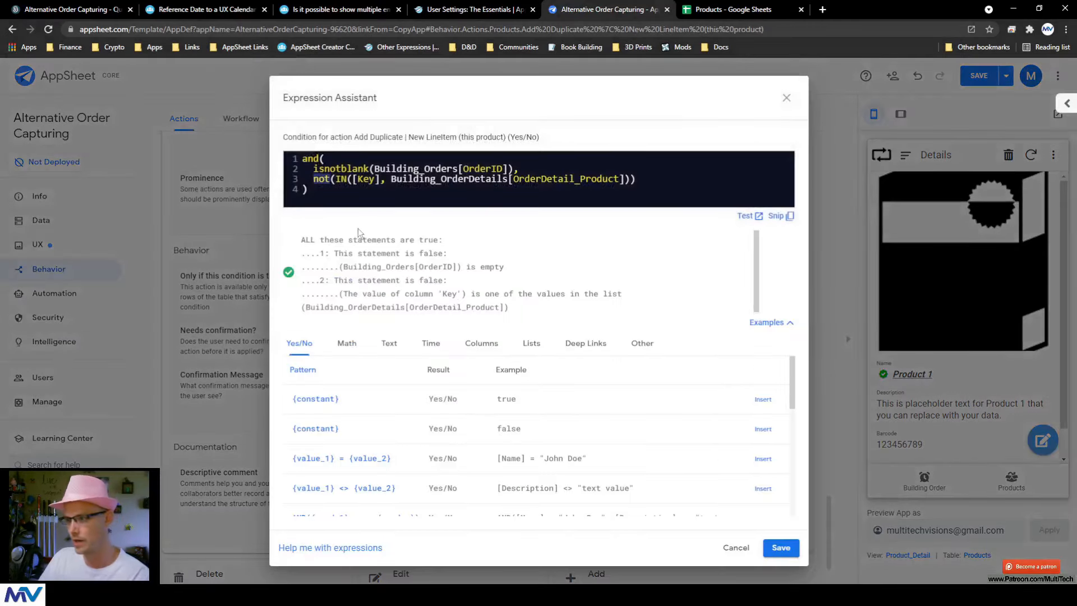
key("Delete")
key("Delete")
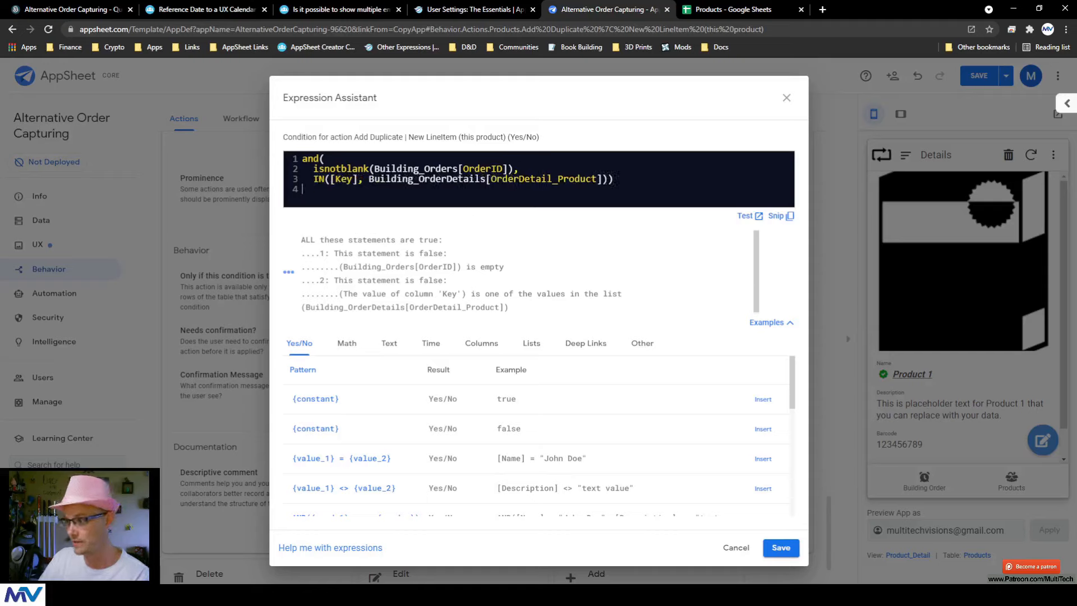
key("Left")
key("BackSpace")
key("Right")
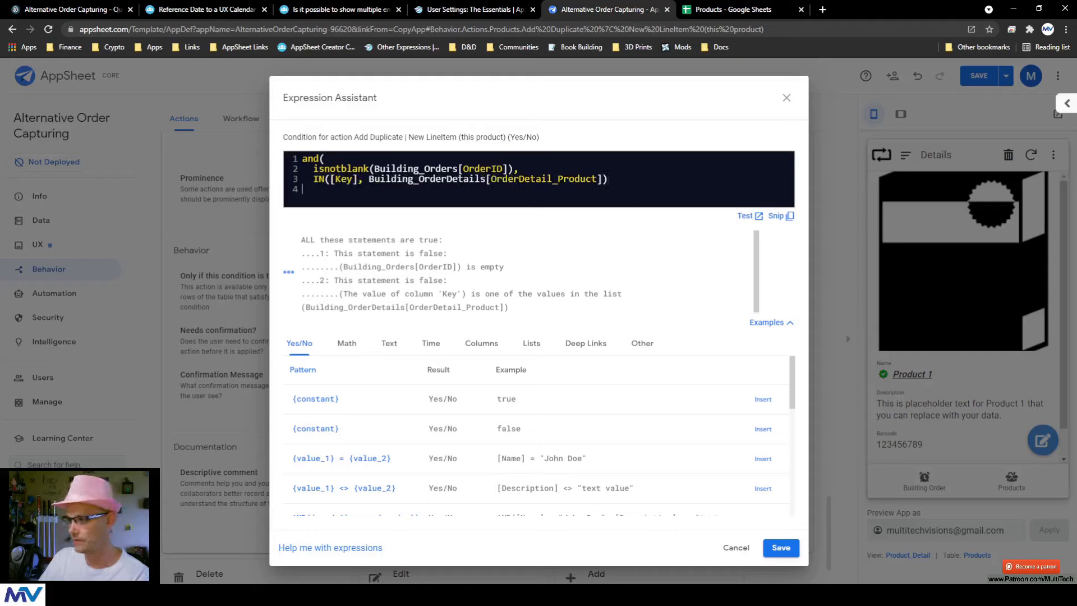
type(")")
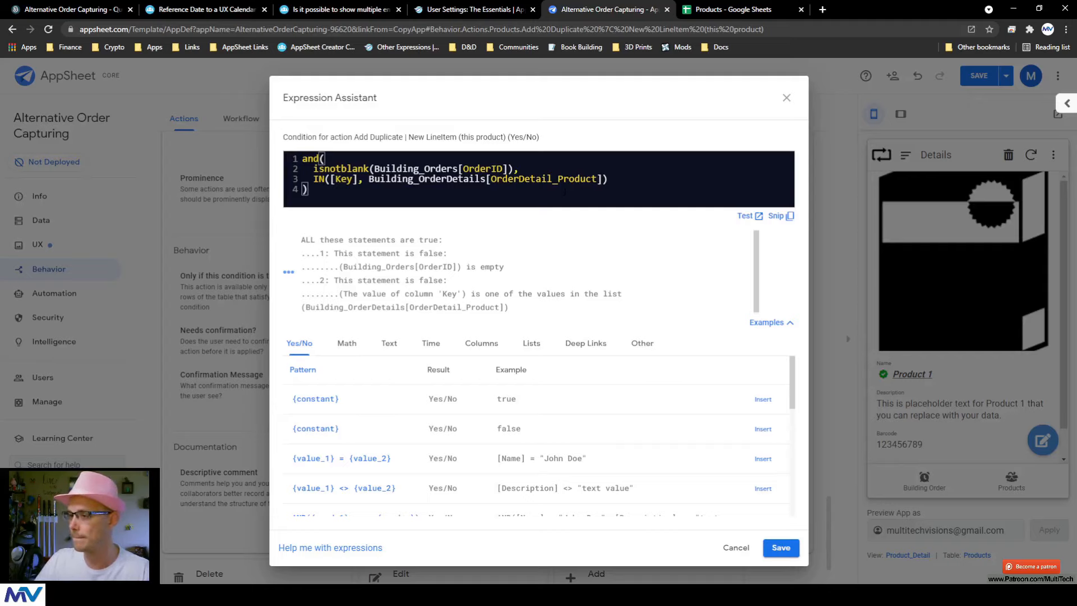
left_click(783, 552)
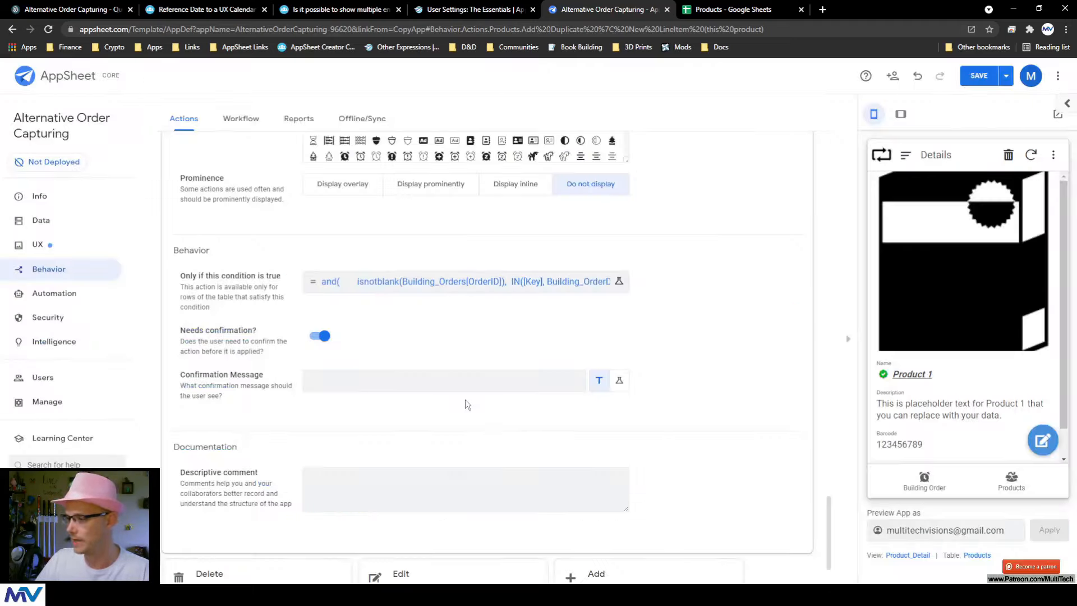
Set the confirmation message to the expression "This product is already included in side this order; are you sure you want to include it again?"
left_click(385, 372)
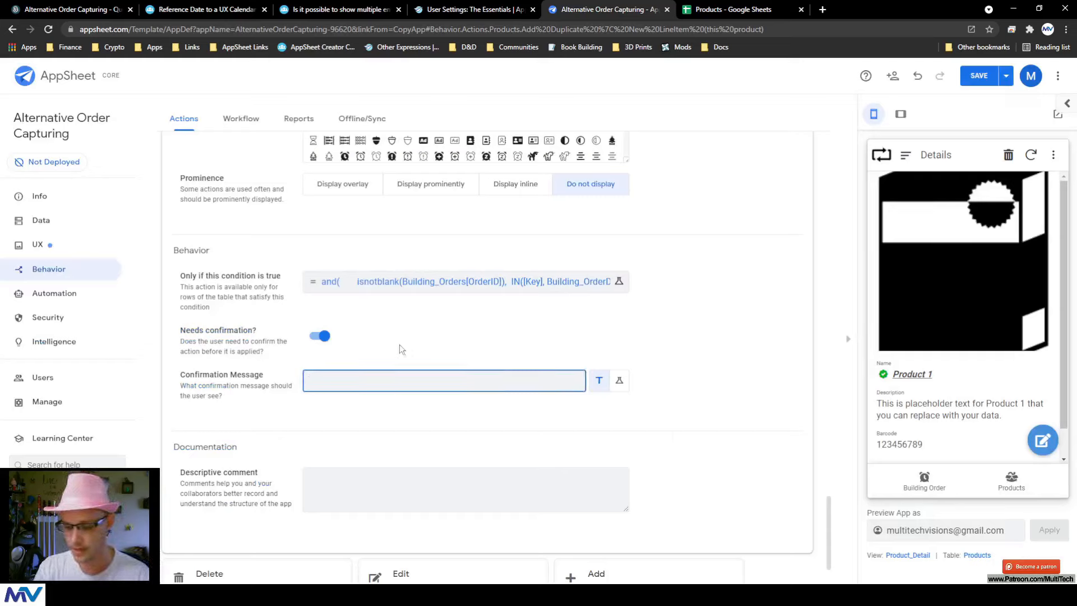
type("This product ")
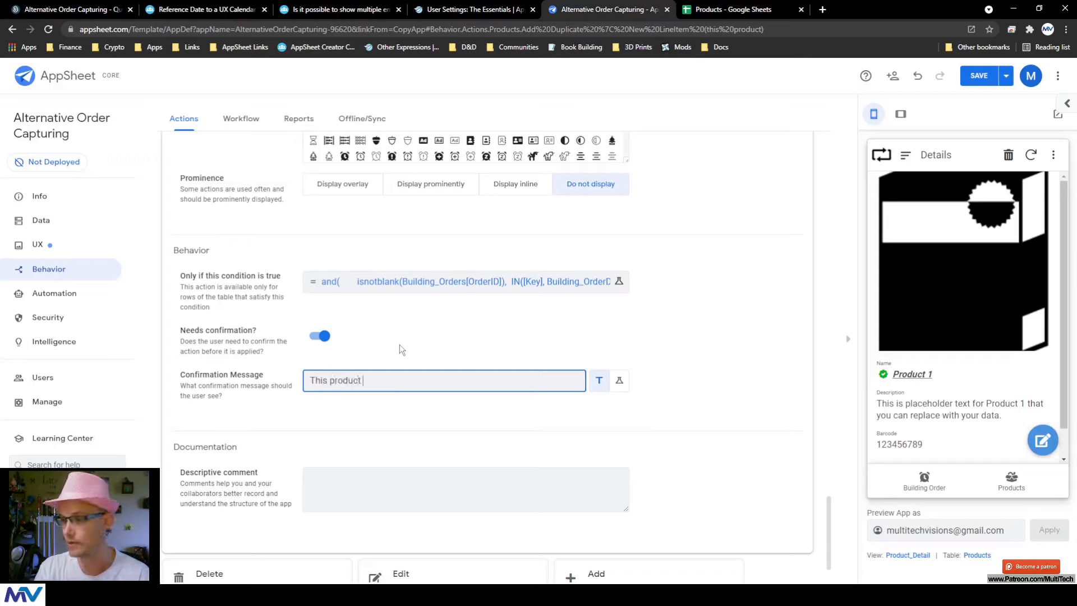
type("is already included in")
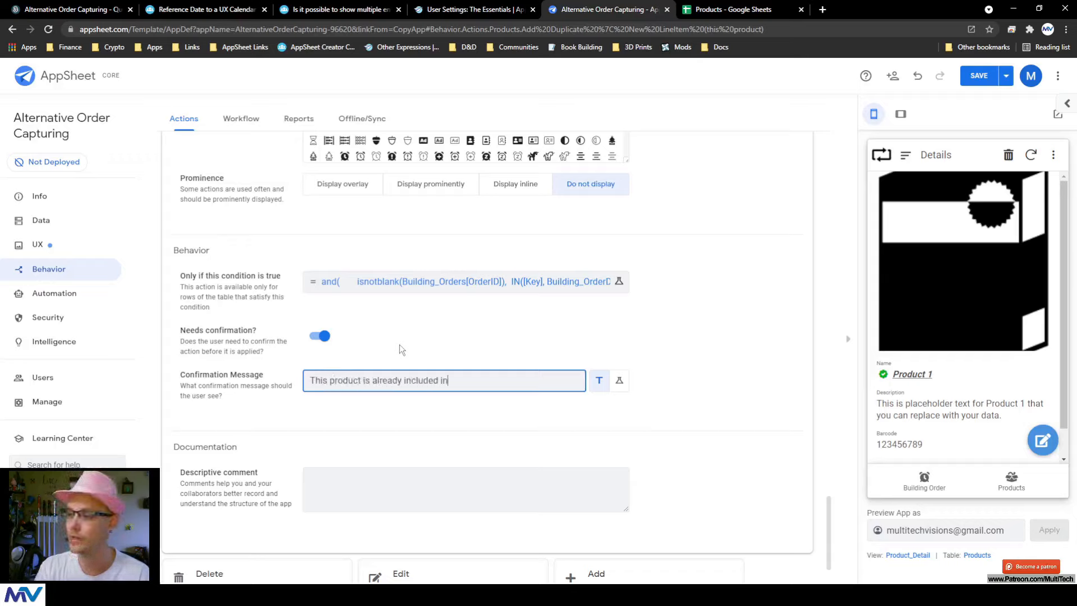
type(" side this order; ar")
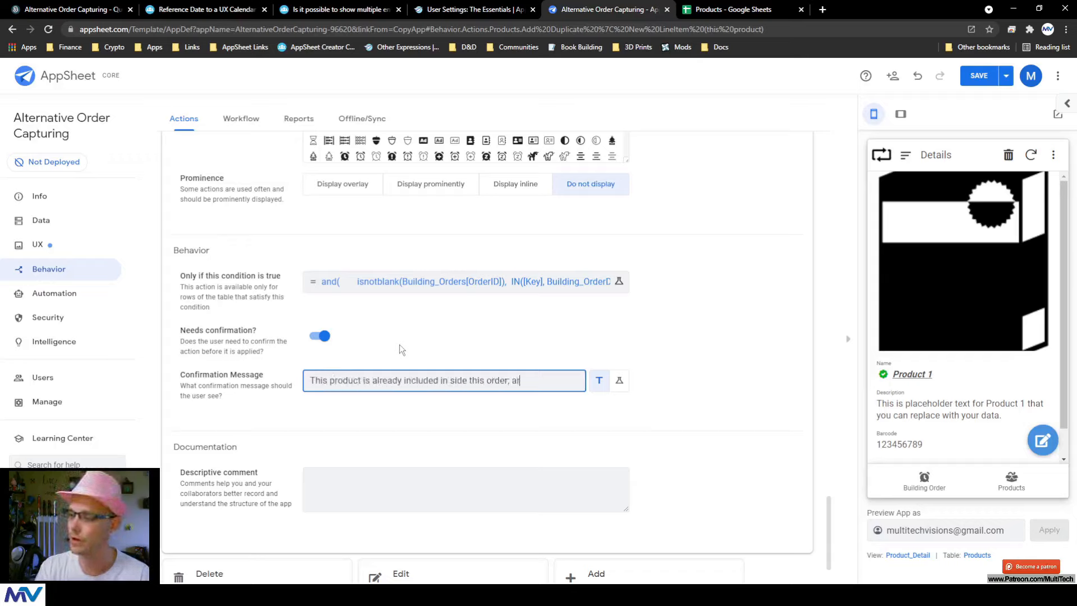
type("e you sure you want to ")
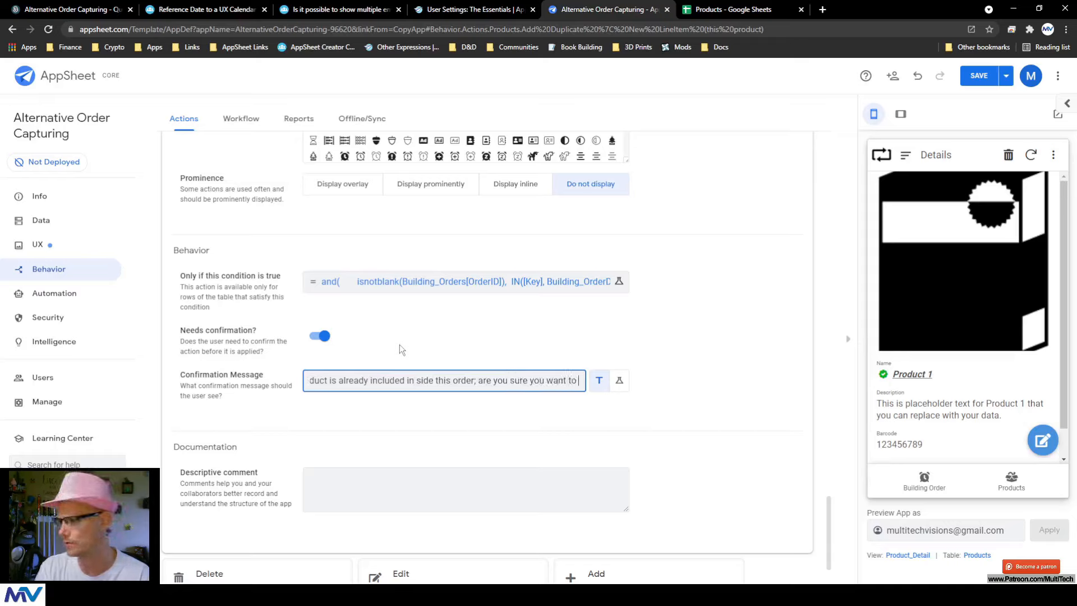
type("include it again?\"")
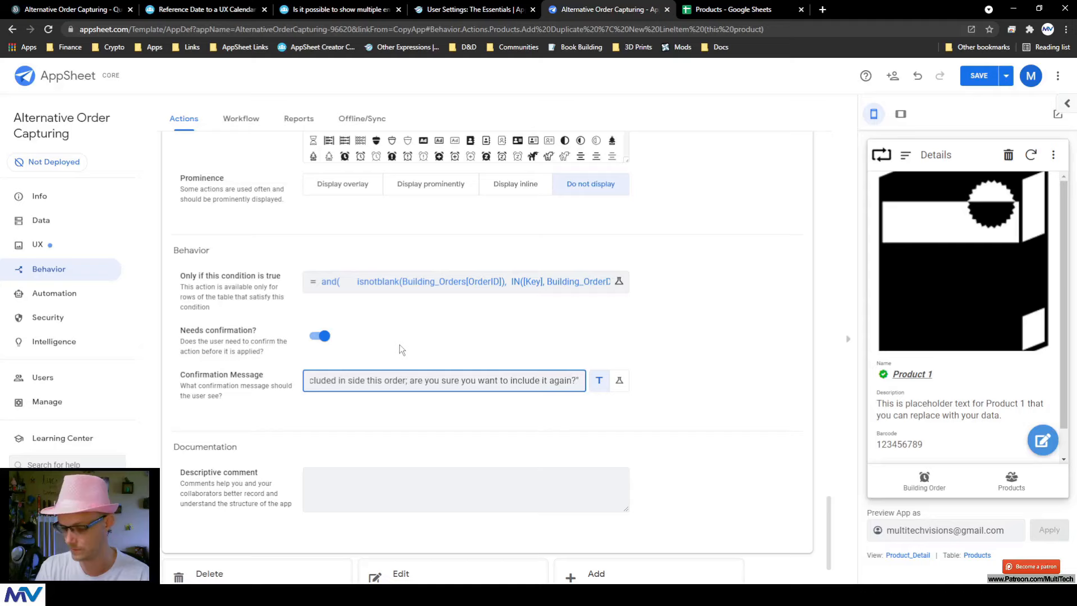
key("Home")
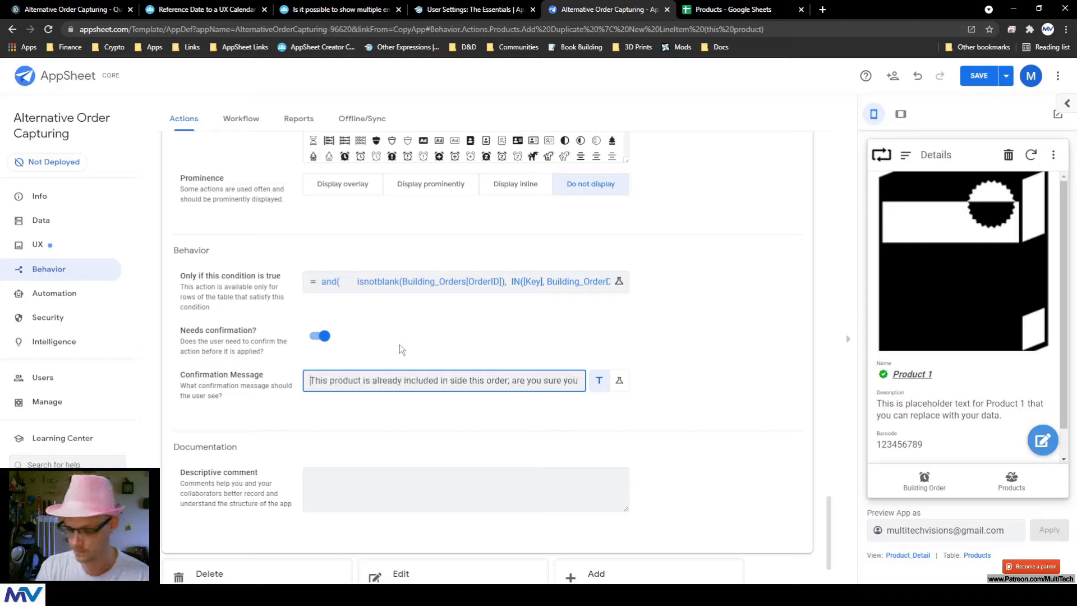
type("=")
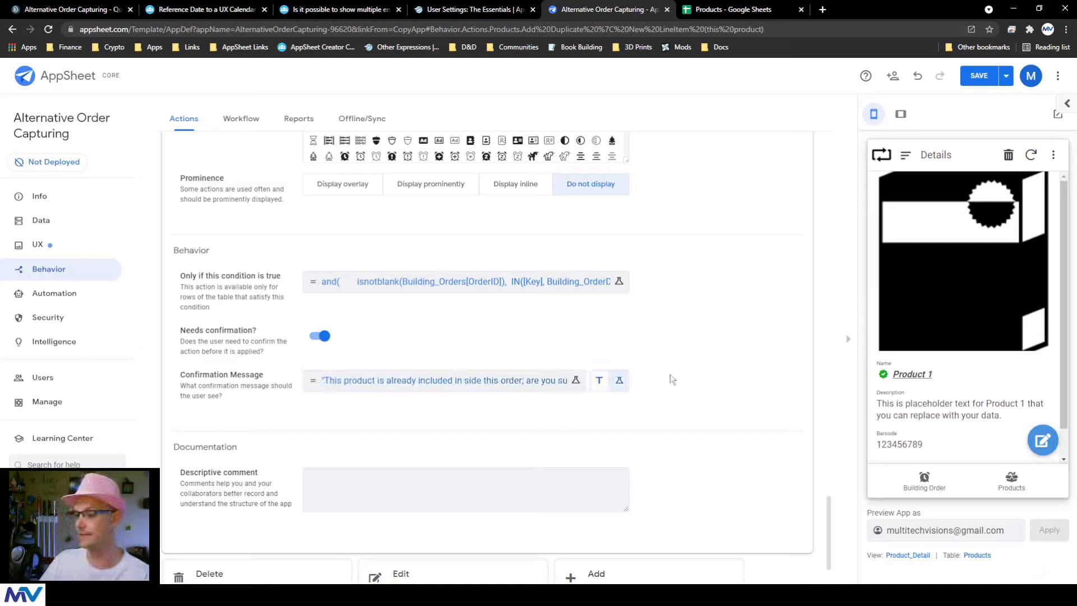
Create a new Products action named Tap | This Product with the type Grouped: execute a sequence of actions
scroll(672, 379, "down", 5)
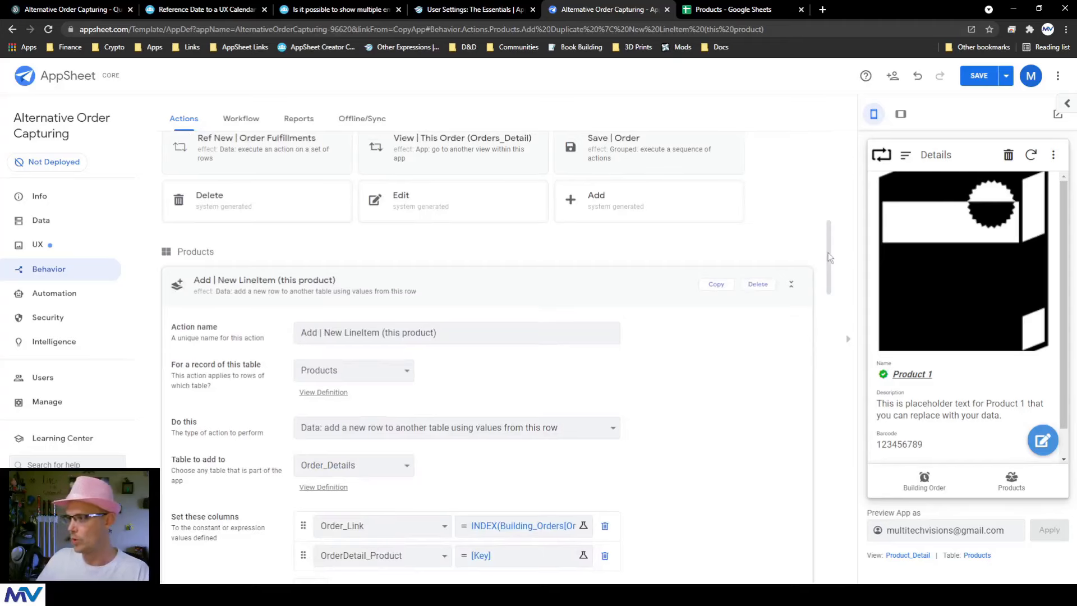
left_click_drag(829, 257, 826, 168)
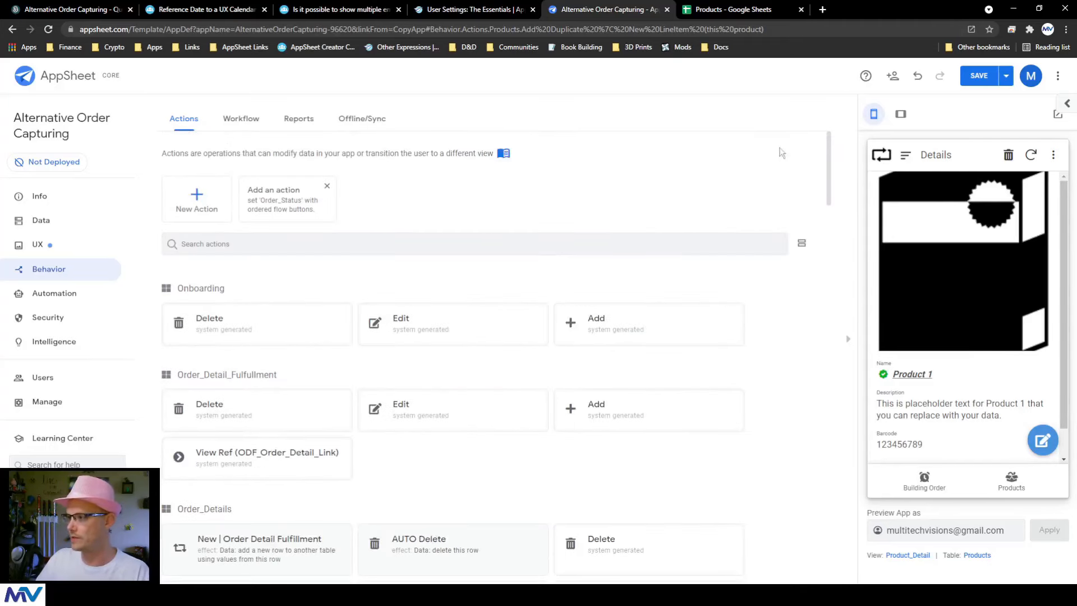
left_click(193, 206)
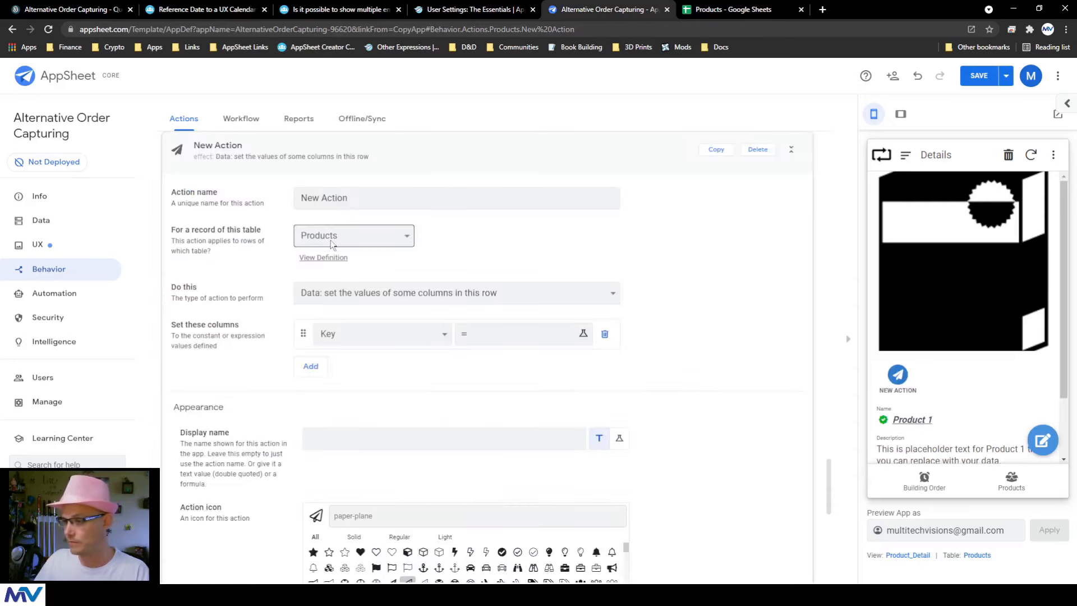
left_click_drag(349, 197, 228, 197)
type("Tap | This Product")
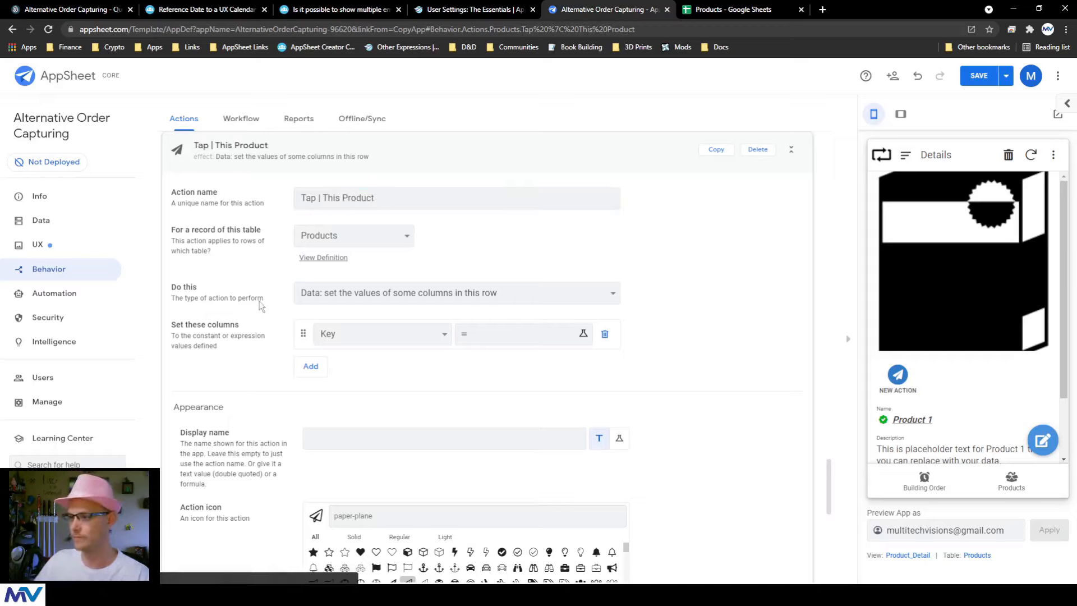
left_click(363, 295)
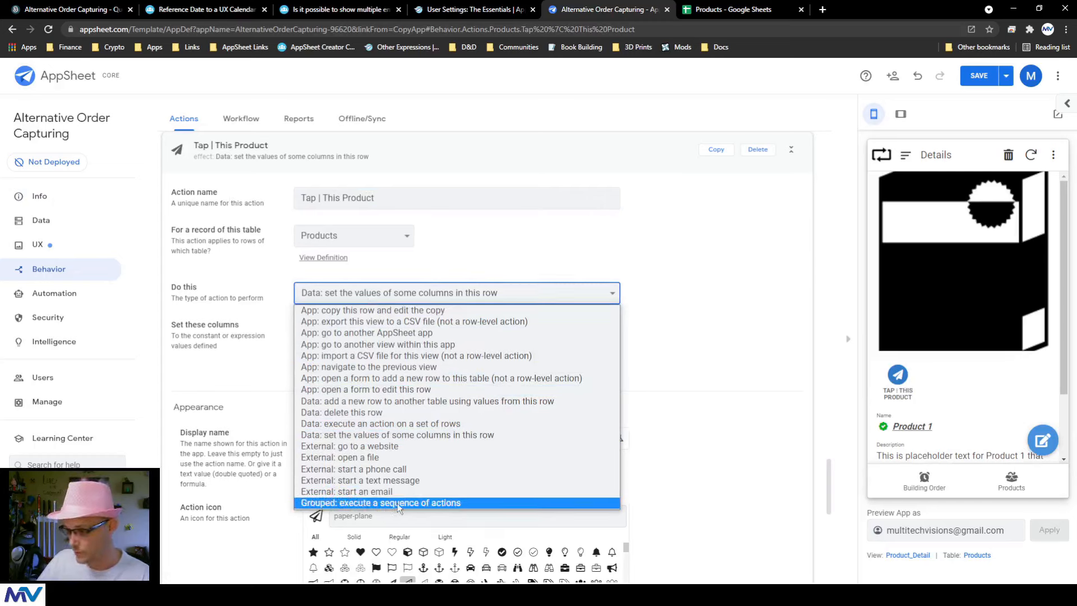
left_click(467, 502)
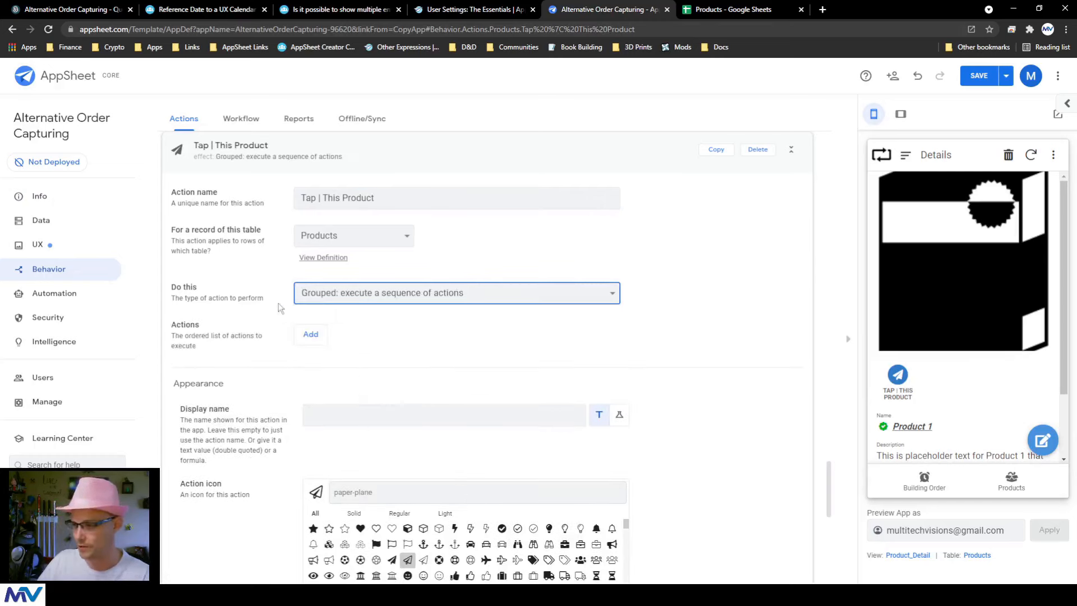
Add the actions Add | New LineItem (this product) and Add Duplicate | New LineItem (this product), in that order, to the grouped action
scroll(255, 288, "down", 2)
left_click(311, 241)
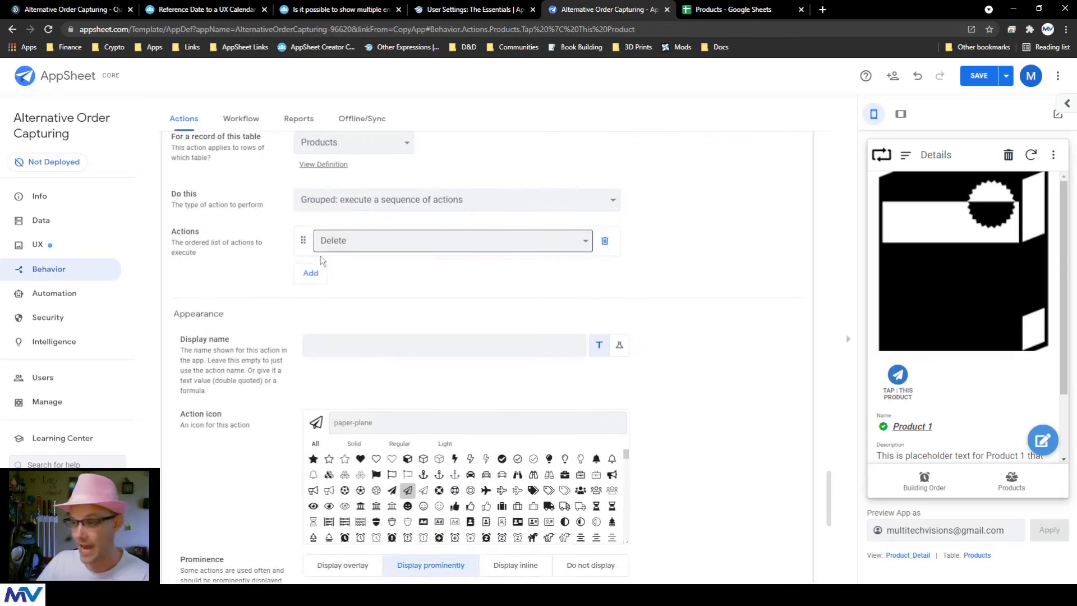
left_click(344, 242)
left_click(386, 293)
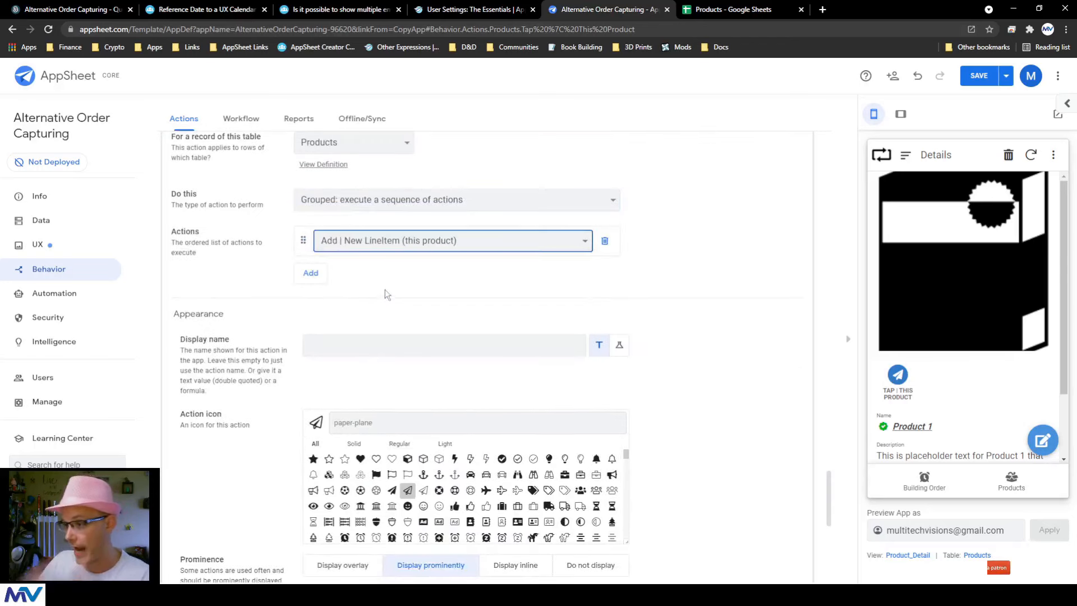
left_click(310, 273)
left_click(361, 270)
left_click(371, 332)
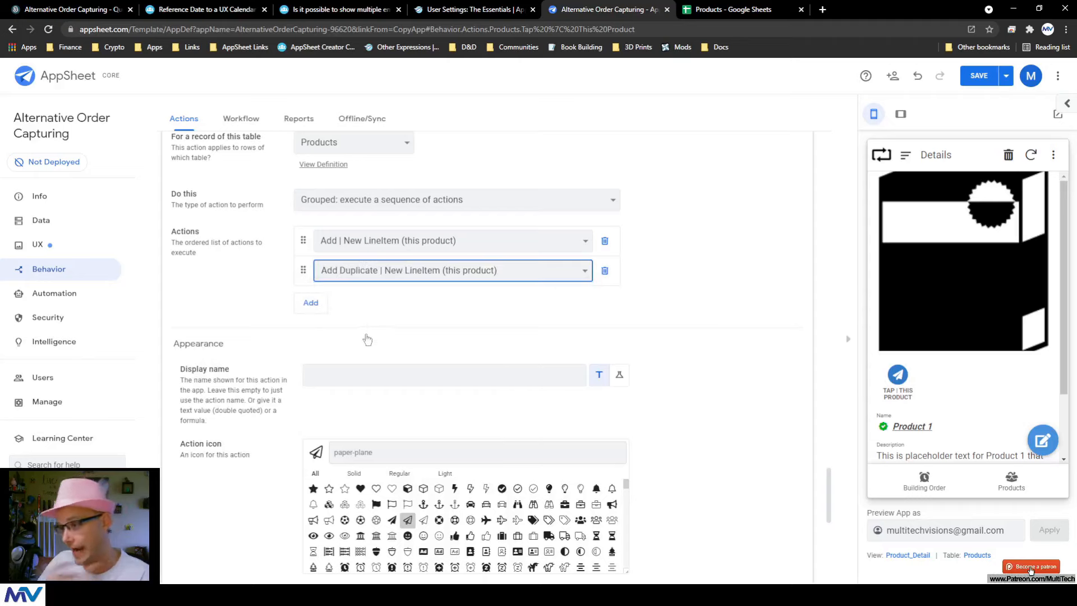
left_click(238, 290)
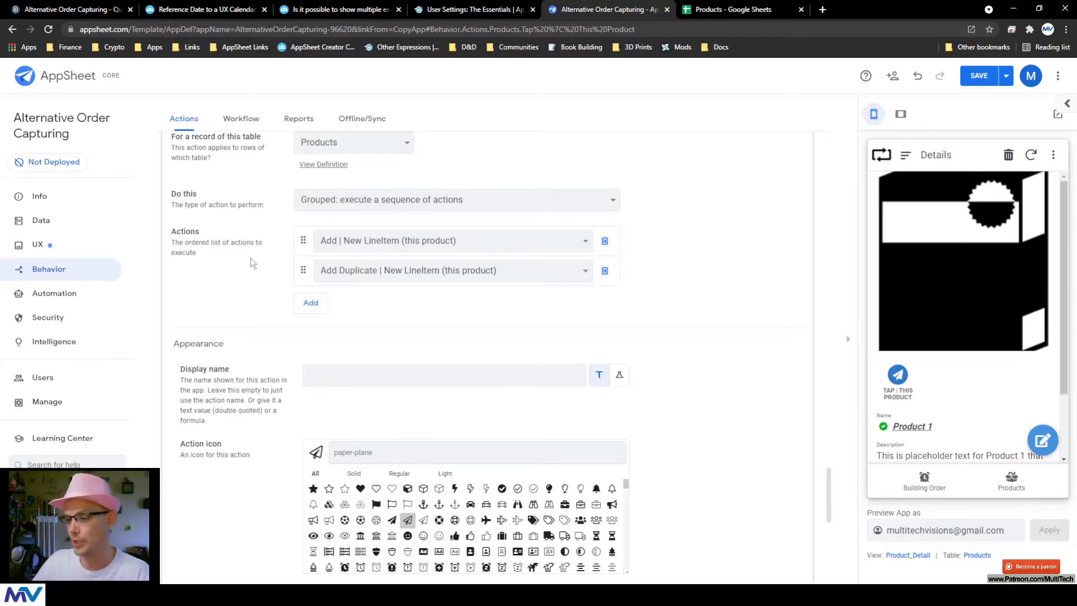
Set the Tap | This Product action's prominence to Do not display and give it a solid raised-finger icon, searching for "fing"
scroll(254, 262, "down", 1)
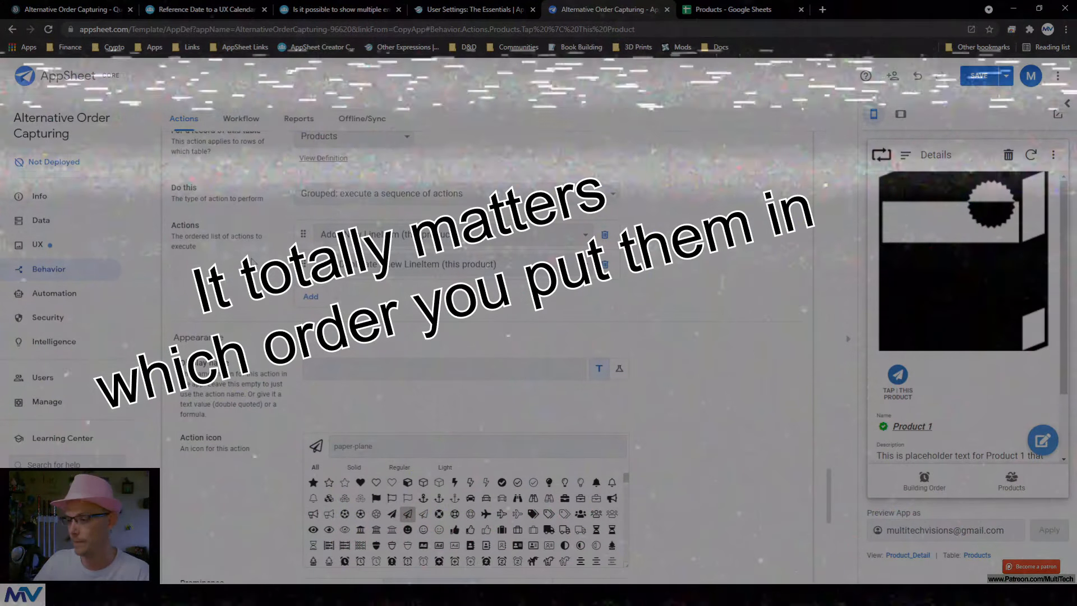
scroll(252, 262, "down", 3)
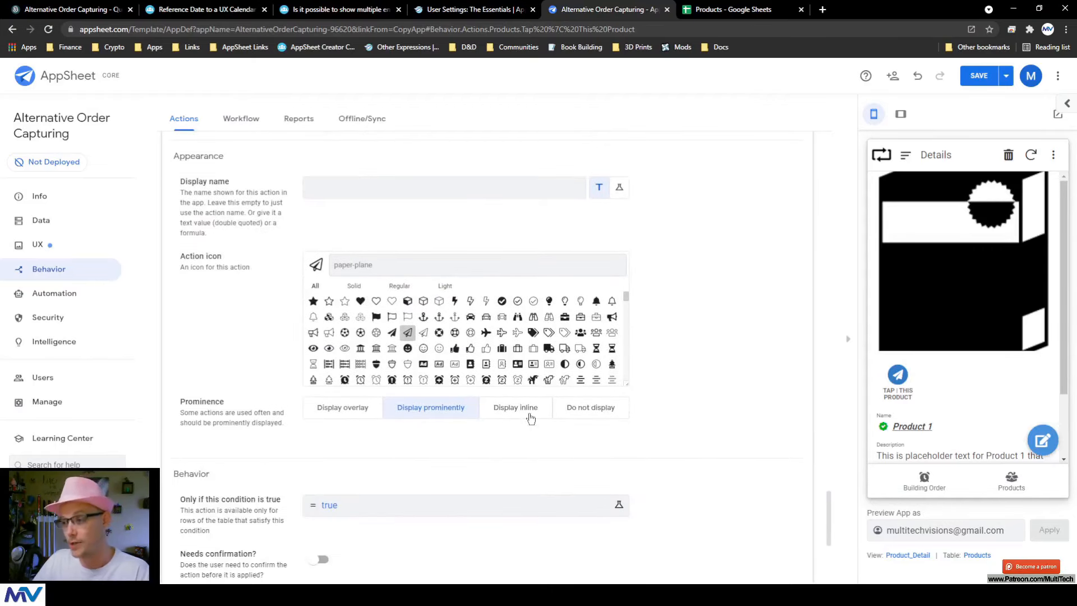
left_click(574, 412)
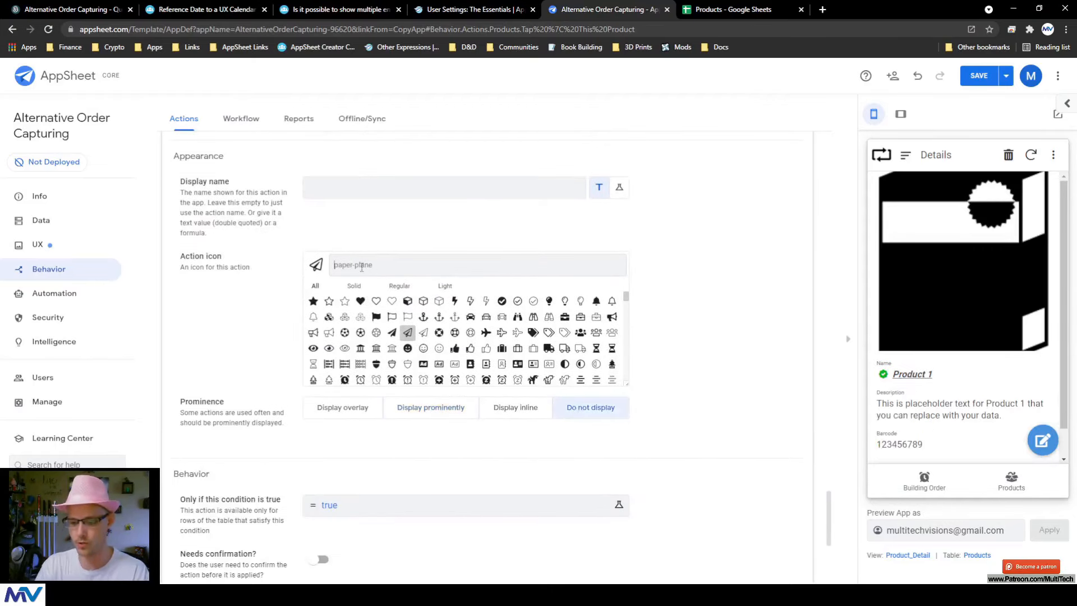
type("fing")
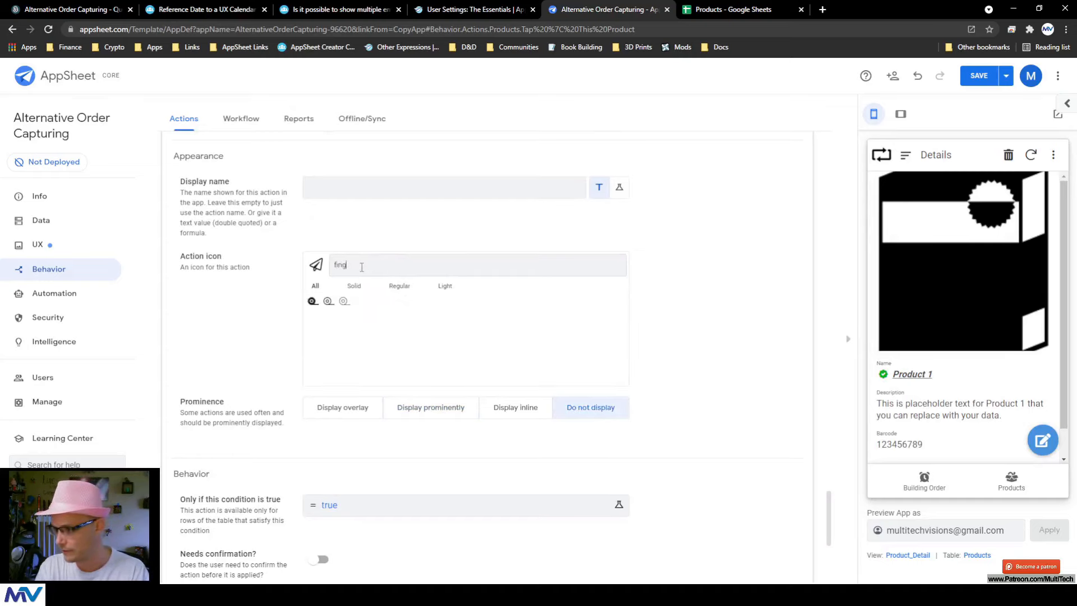
left_click(408, 301)
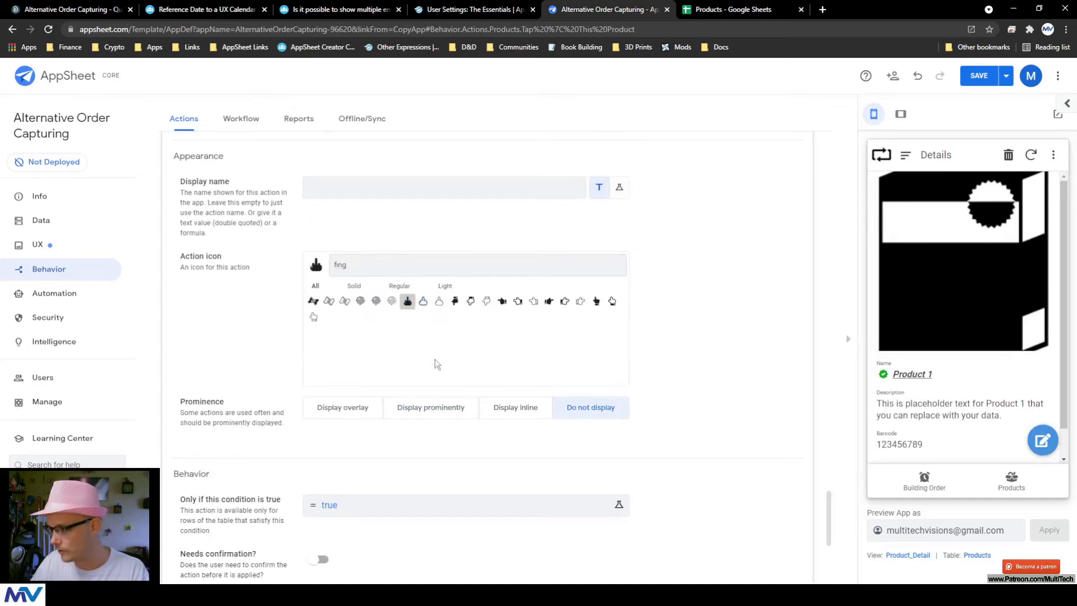
Set the On Click action of the Products card view's list layout to Tap | This Product
scroll(649, 363, "down", 3)
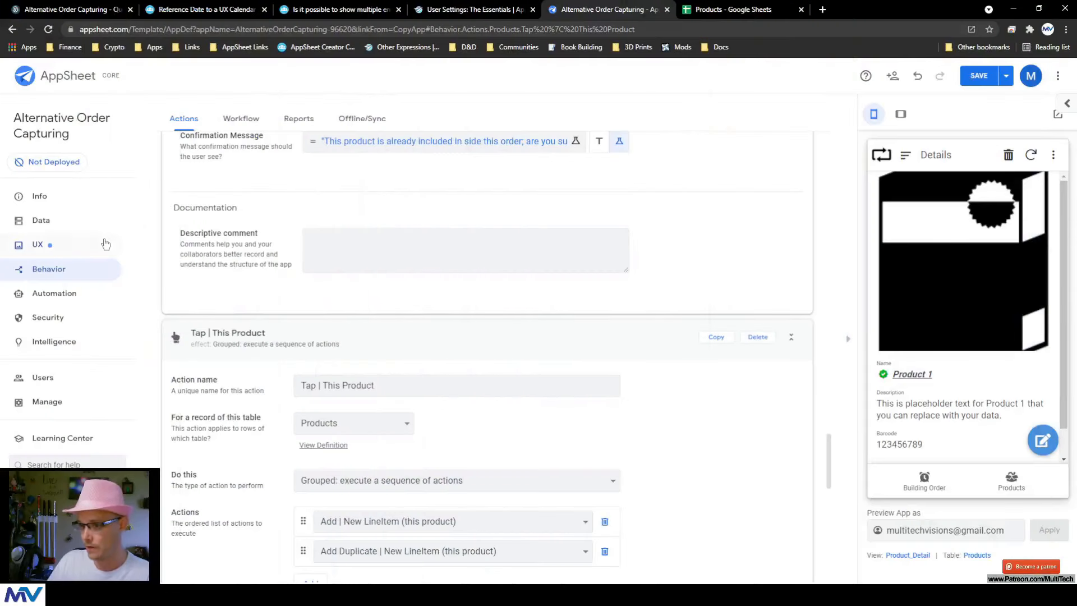
left_click(105, 244)
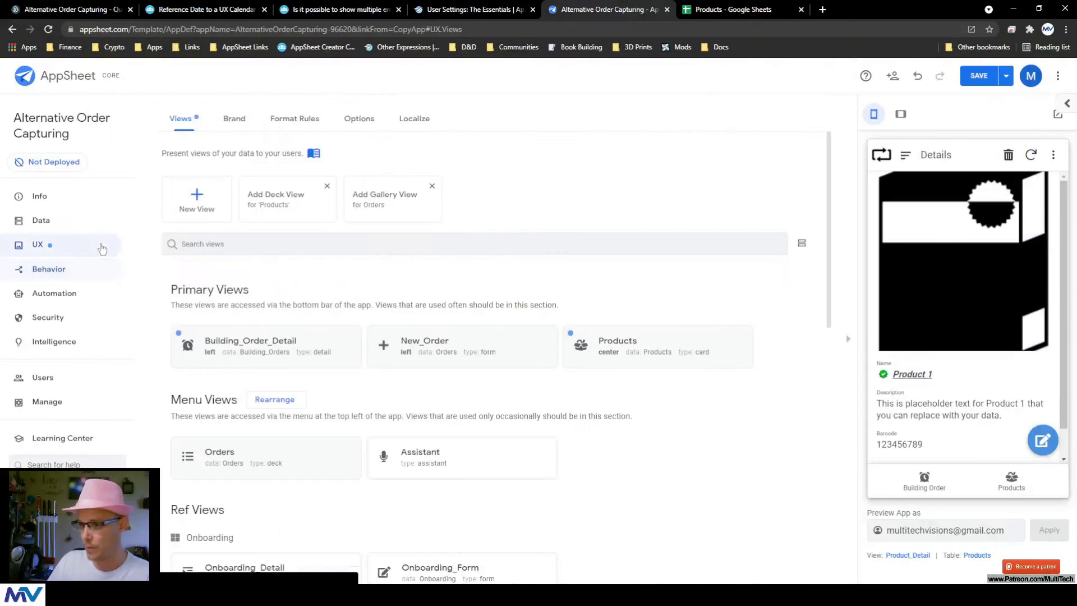
scroll(612, 269, "down", 1)
left_click(654, 256)
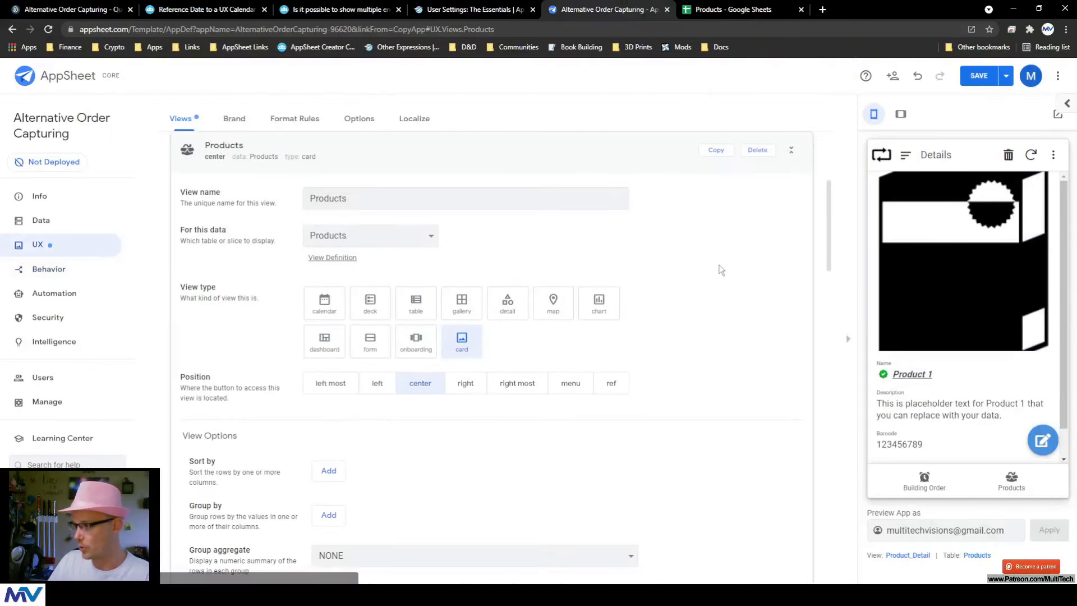
scroll(600, 287, "down", 8)
scroll(661, 256, "up", 1)
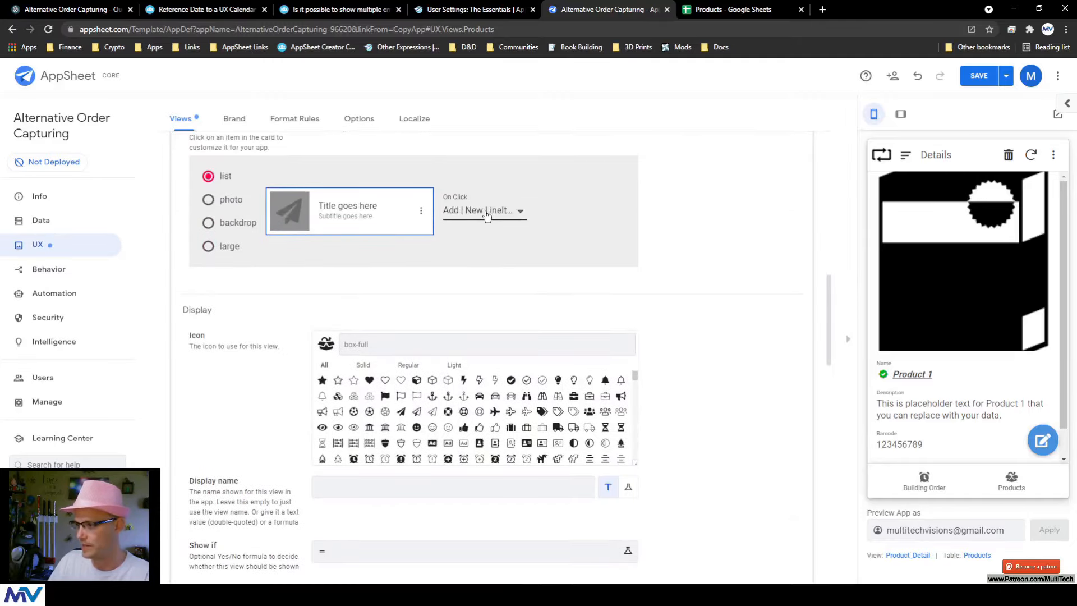
left_click(458, 208)
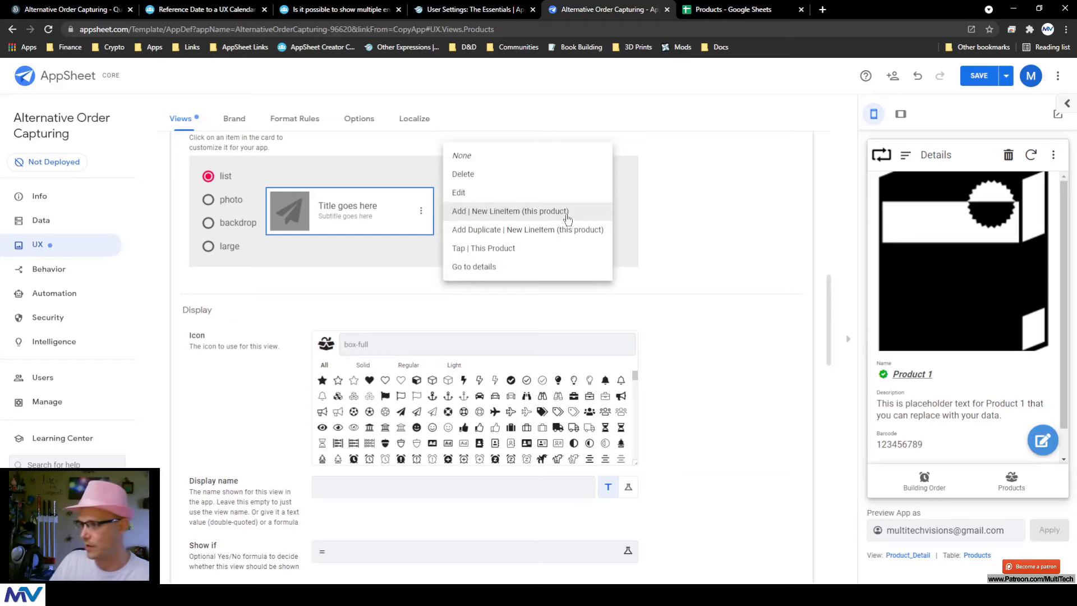
left_click(529, 248)
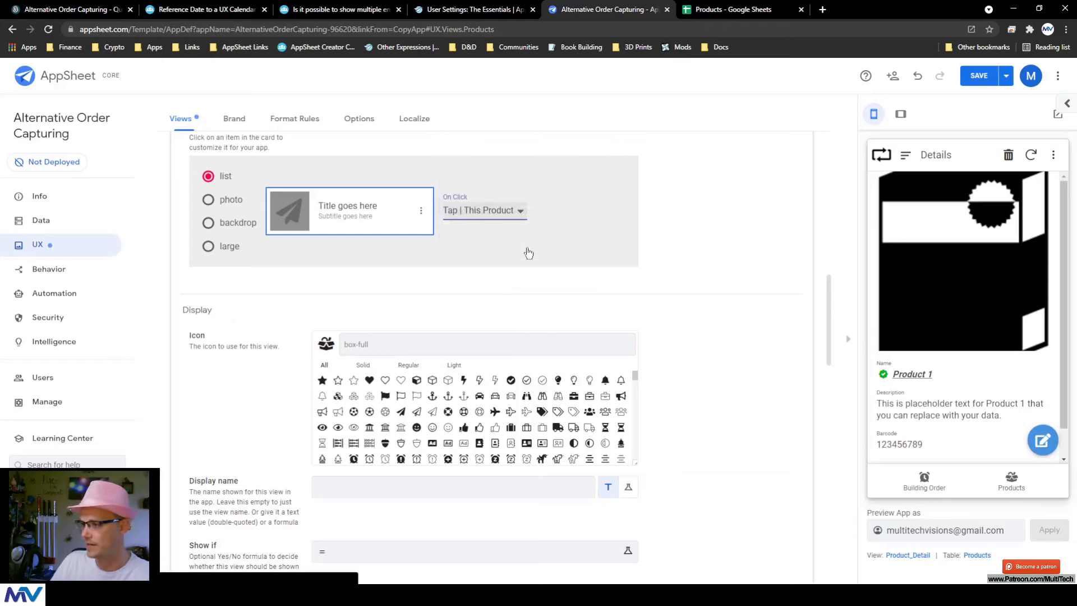
Save the app and test the grouped tap action on Product 3 in the preview
left_click(976, 78)
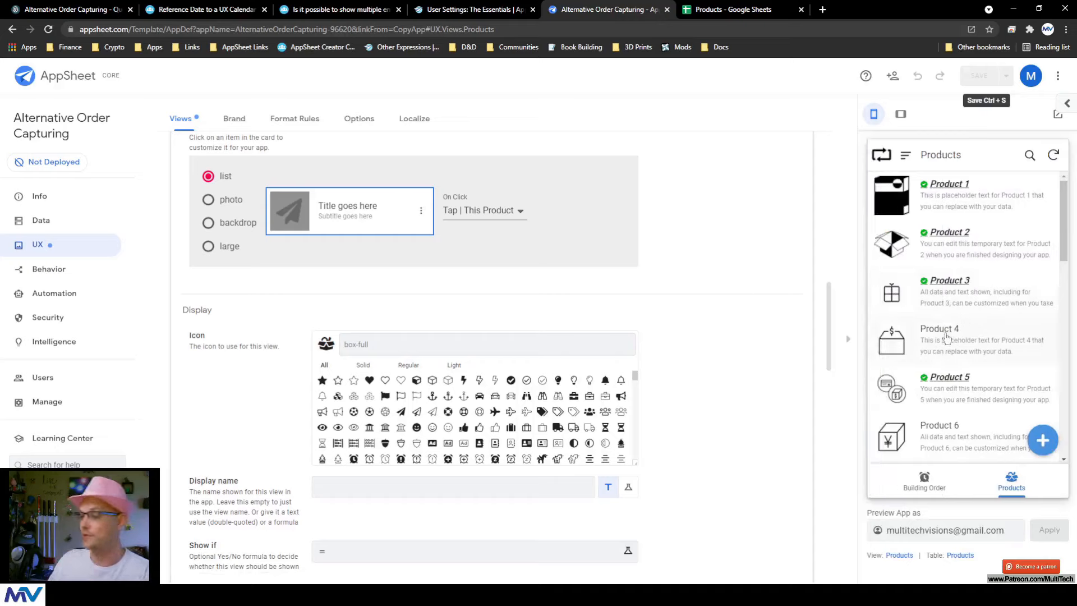
left_click(939, 302)
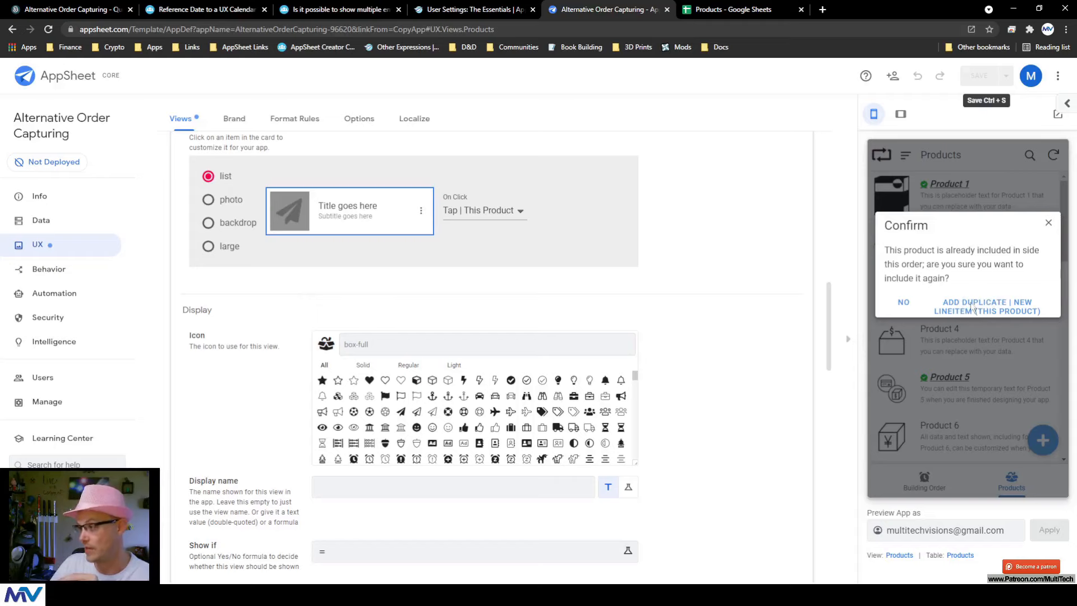
scroll(333, 340, "up", 5)
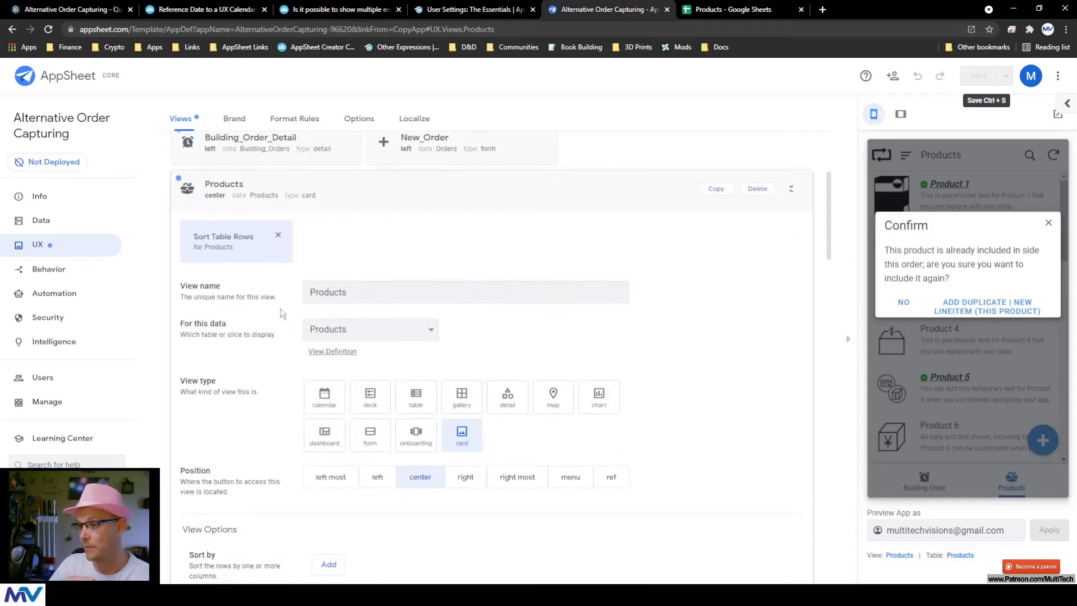
Set the display name of the Add Duplicate | New LineItem (this product) action to Yes
left_click(66, 268)
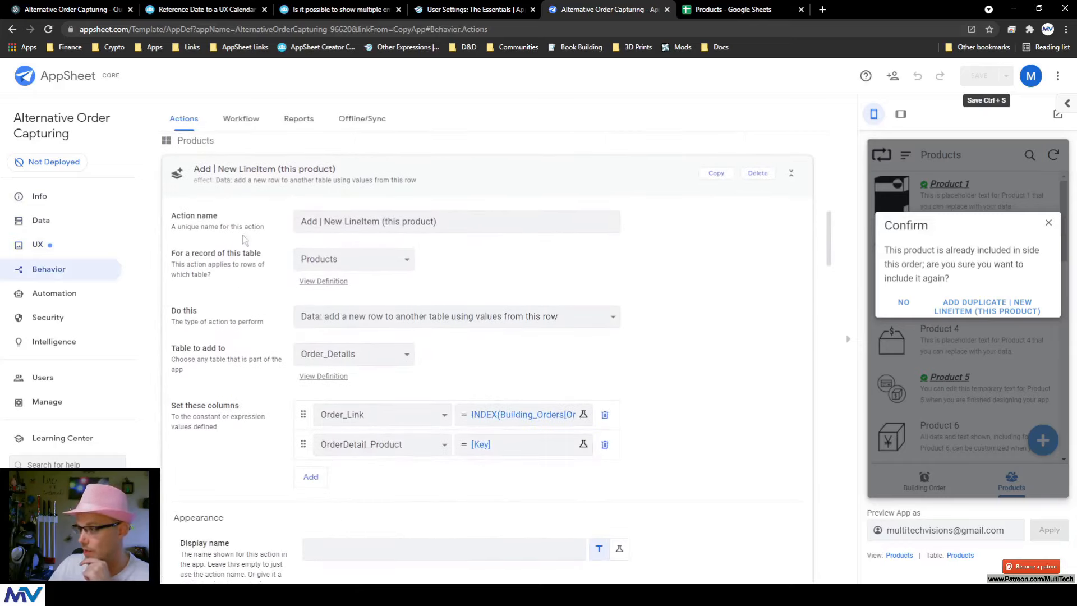
left_click(227, 178)
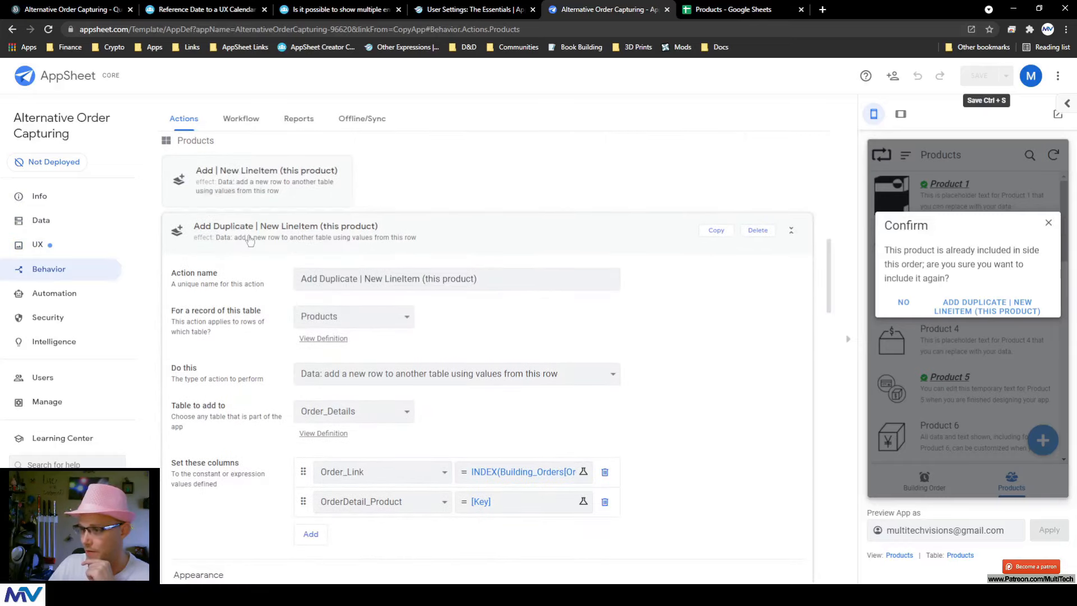
scroll(249, 240, "down", 7)
triple_click(182, 229)
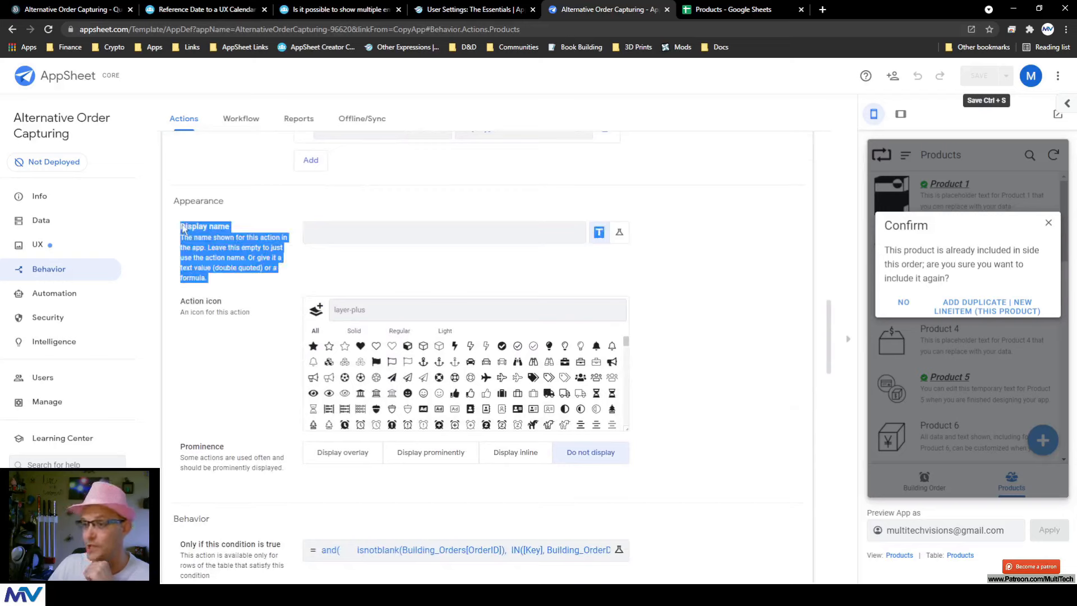
mouse_move(183, 225)
left_mouse_down()
mouse_move(205, 248)
mouse_move(181, 229)
left_mouse_up()
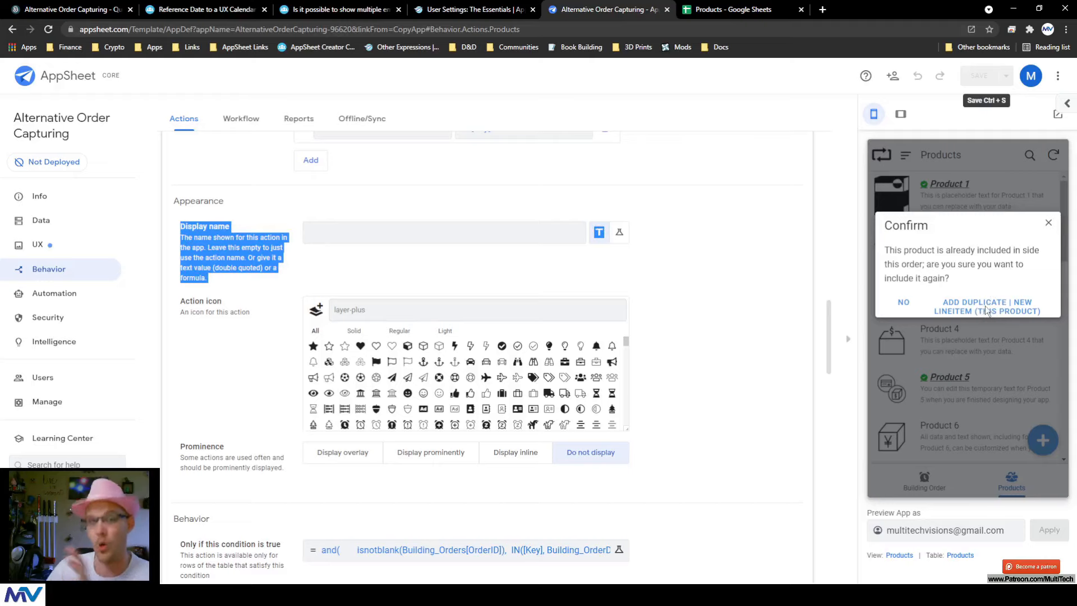
left_click(364, 233)
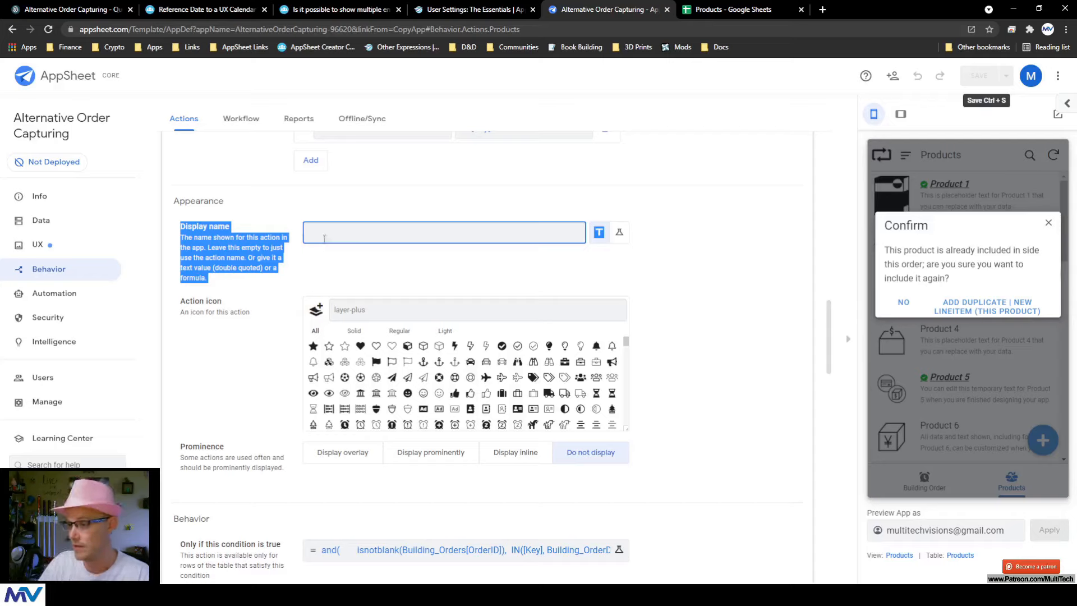
left_click(322, 235)
left_click(333, 259)
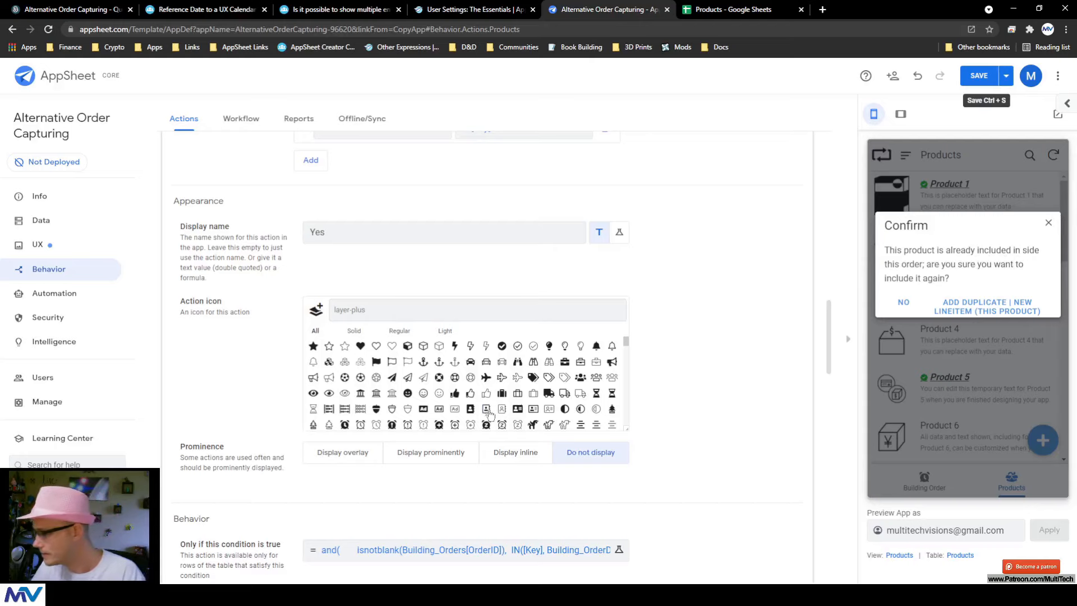
Correct "in side" to "inside" in the duplicate action's confirmation message expression and save the expression
scroll(561, 454, "down", 7)
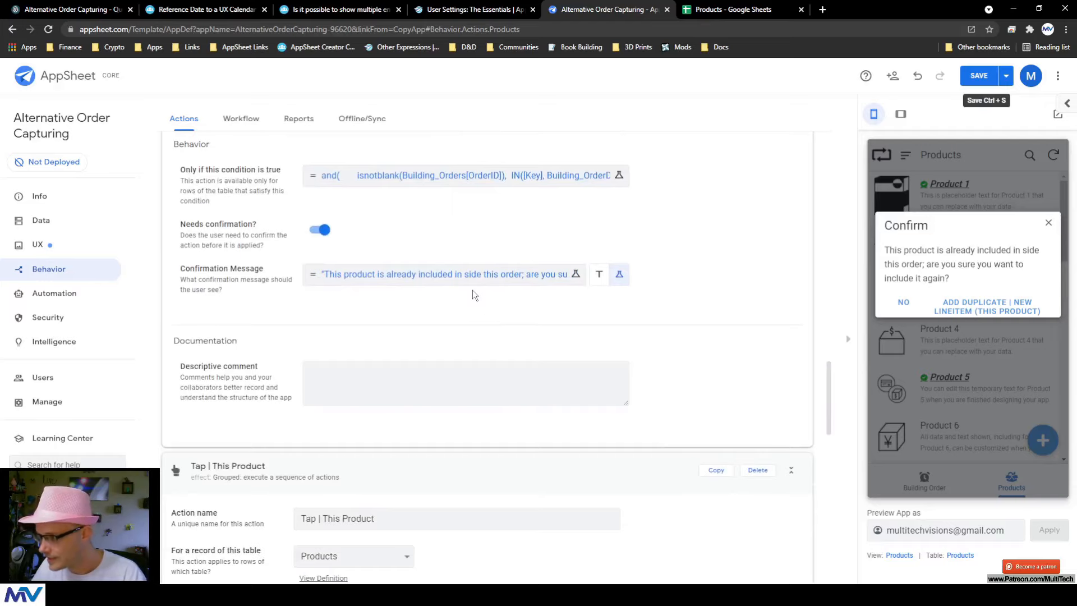
left_click(469, 277)
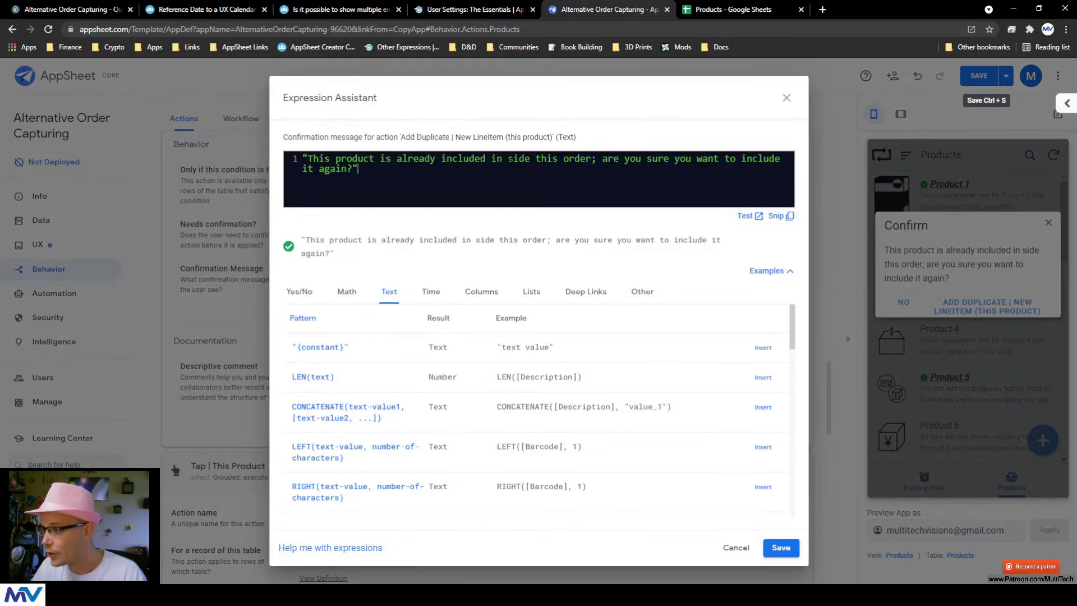
left_click(507, 159)
key("BackSpace")
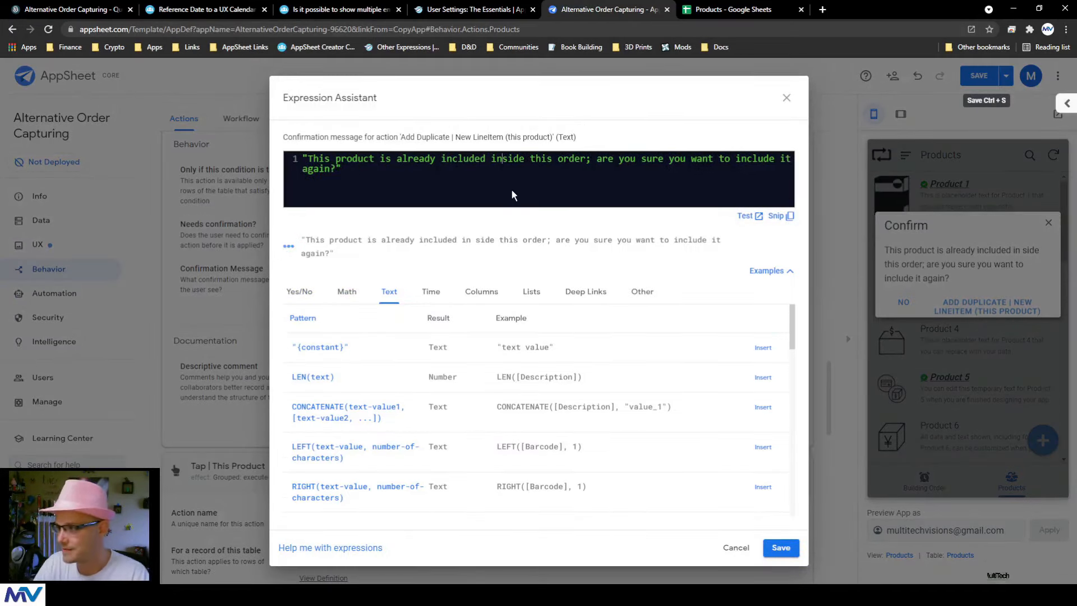
left_click(781, 548)
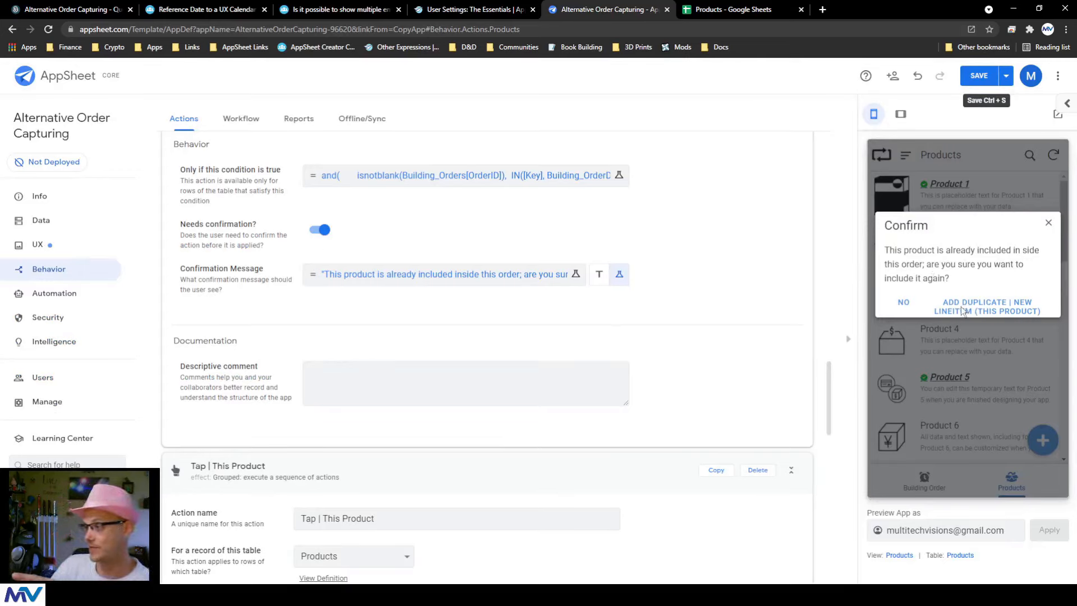
Decline the open confirmation and save the app, then retest Product 3 in the preview and answer No
scroll(428, 387, "up", 7)
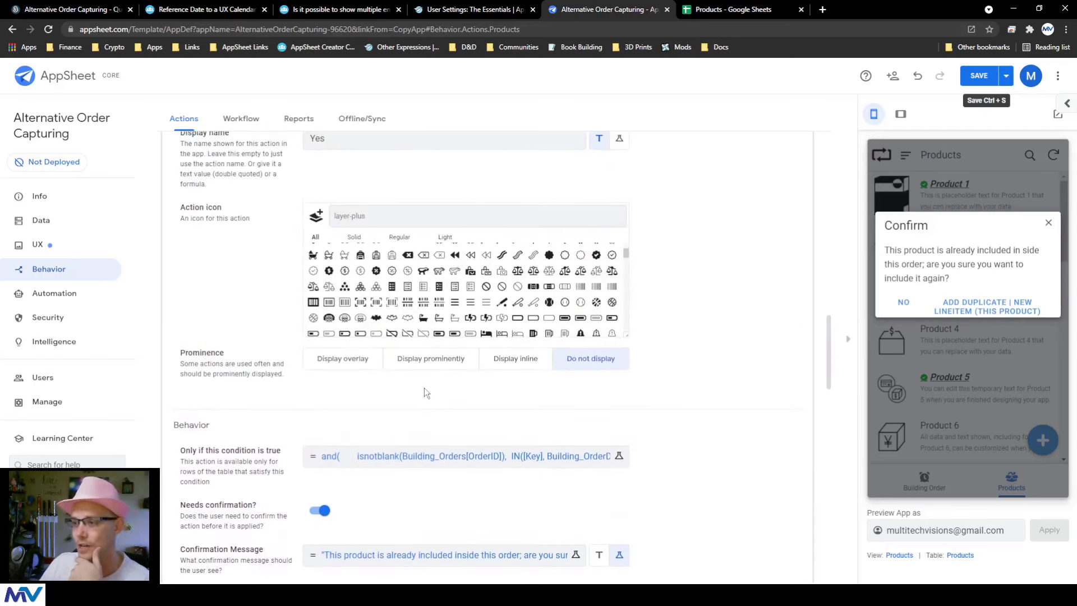
double_click(331, 231)
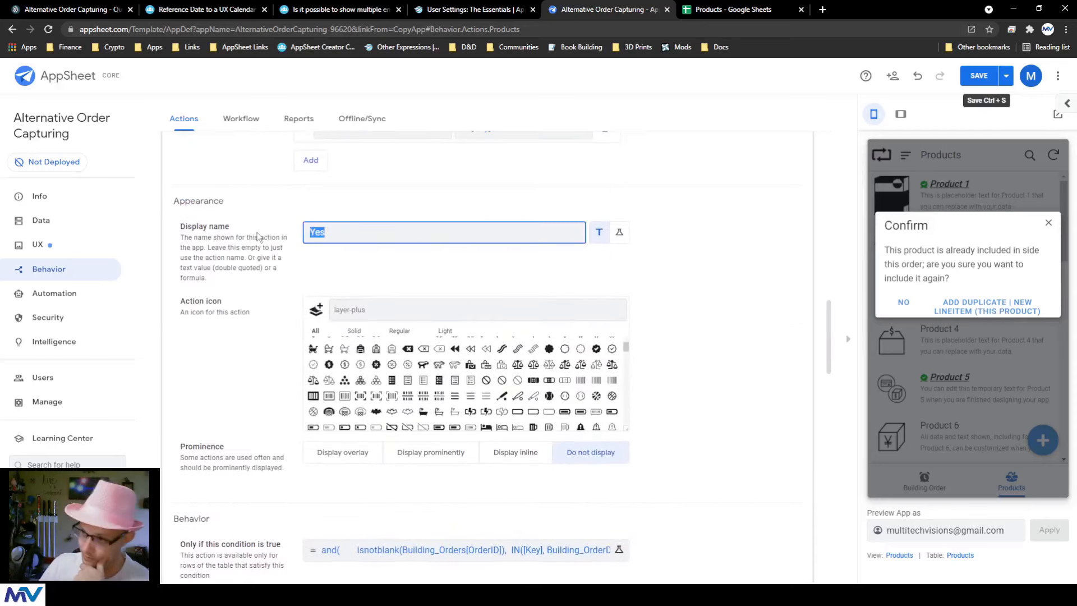
left_click(902, 304)
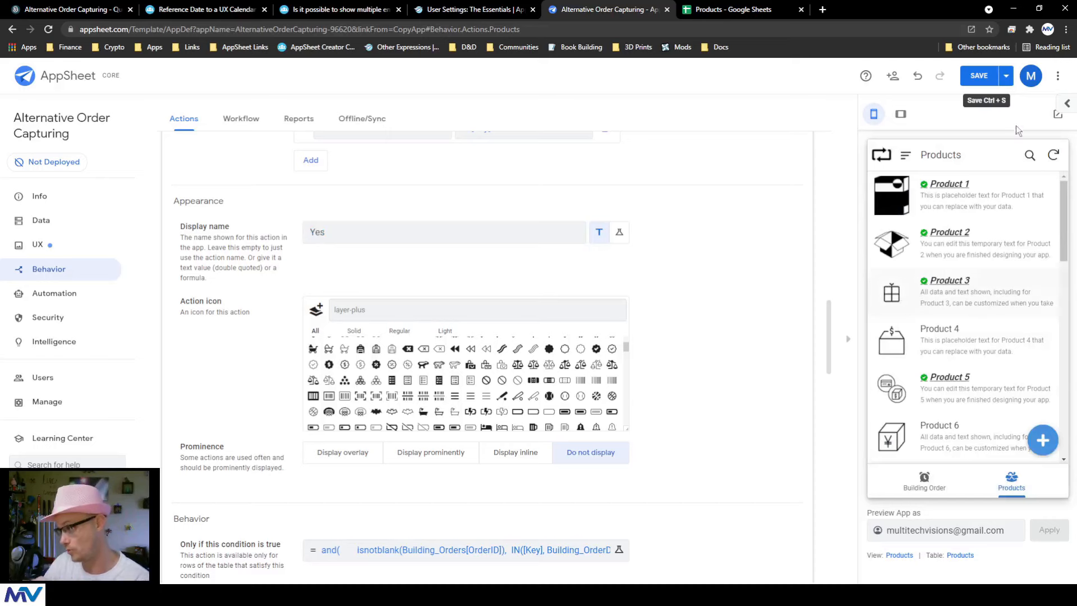
left_click(979, 75)
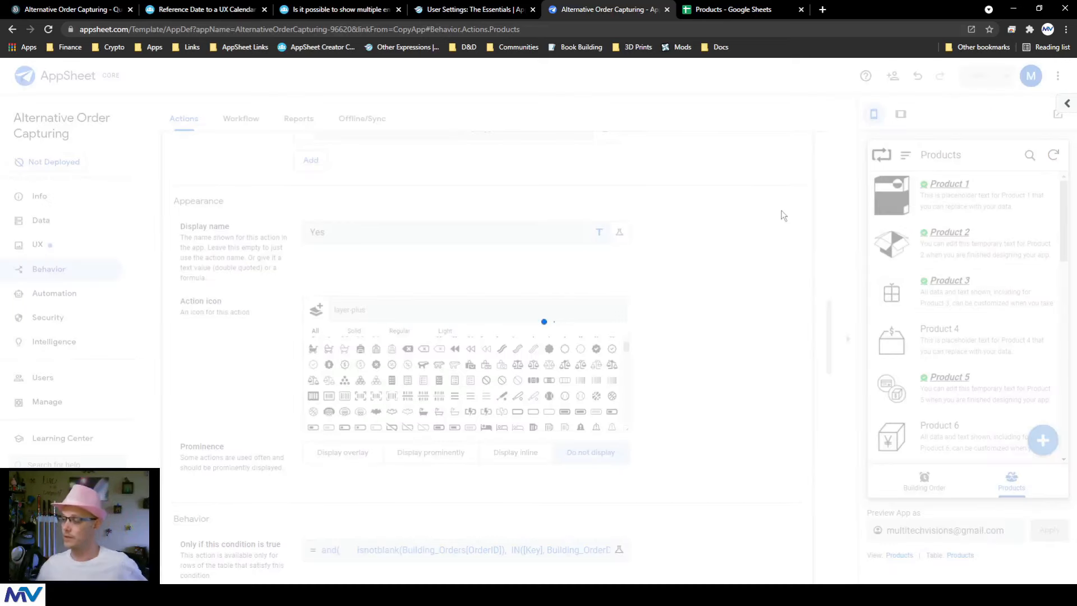
left_click(953, 292)
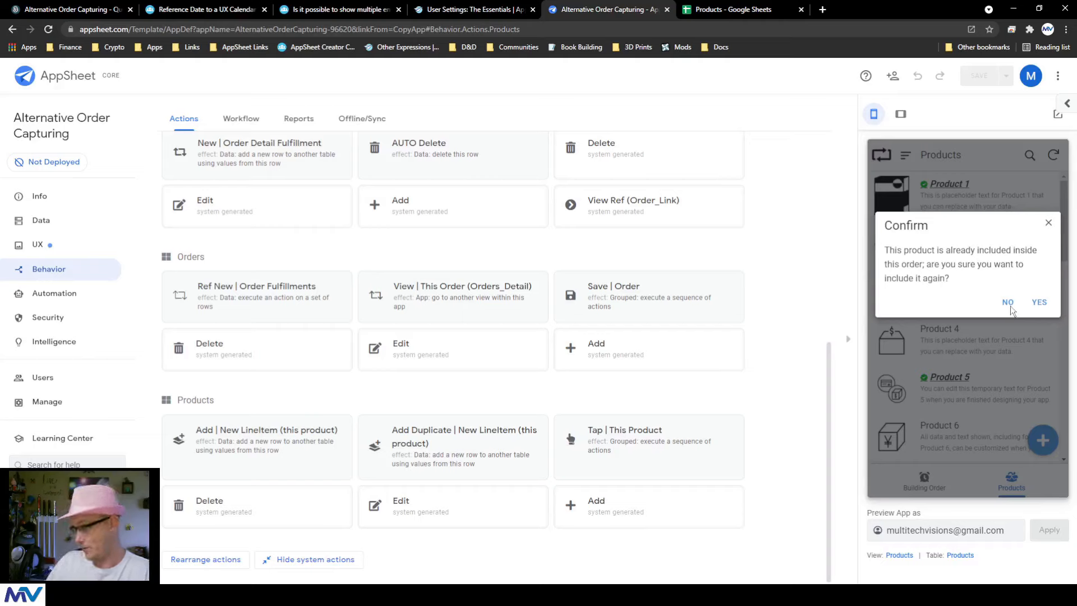
left_click(1008, 303)
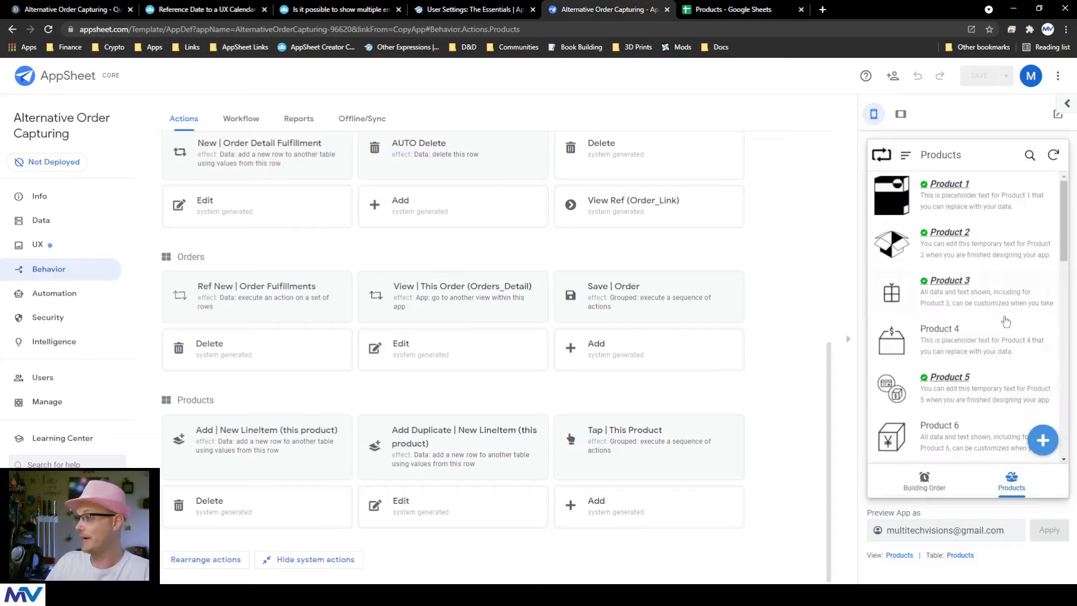
Add Order_Status as a quick edit column in the Building_Order_Detail view and set the previewed order's status to Complete
left_click(915, 478)
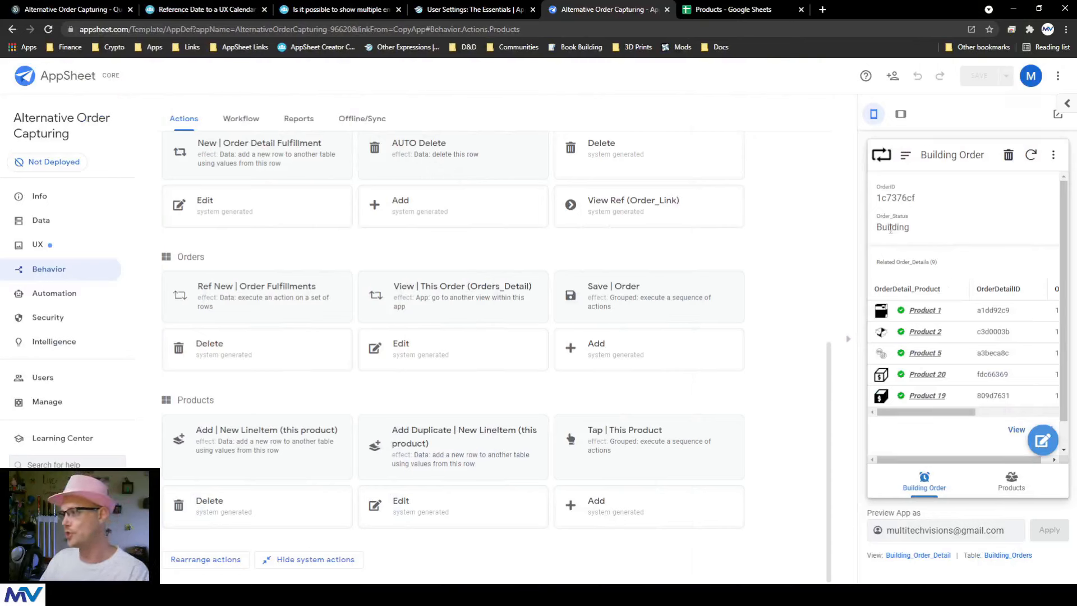
left_click_drag(877, 227, 924, 228)
left_click(925, 228)
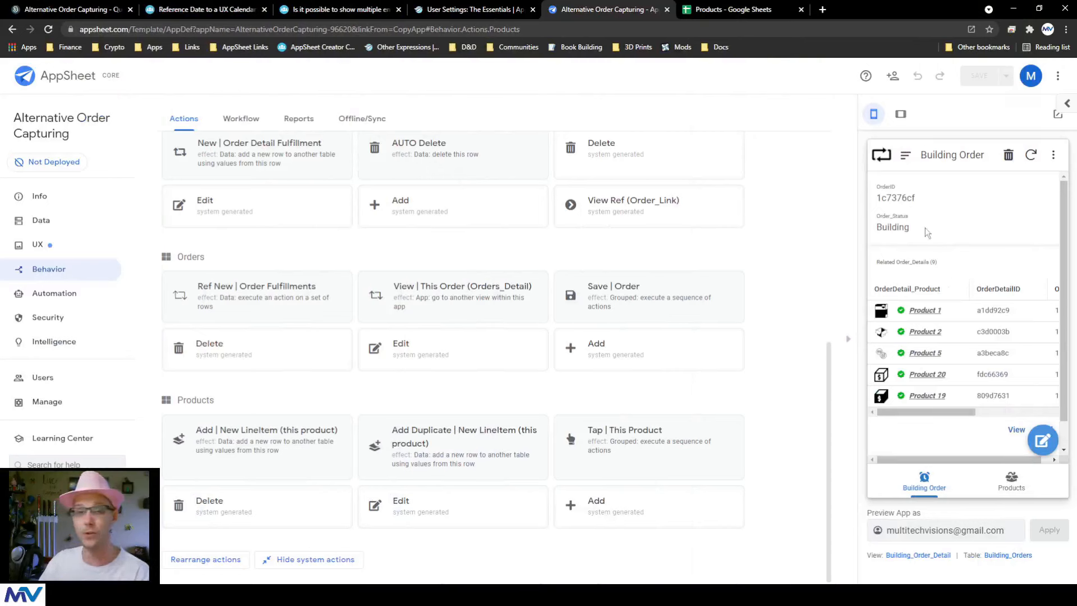
left_click(918, 555)
scroll(264, 343, "down", 7)
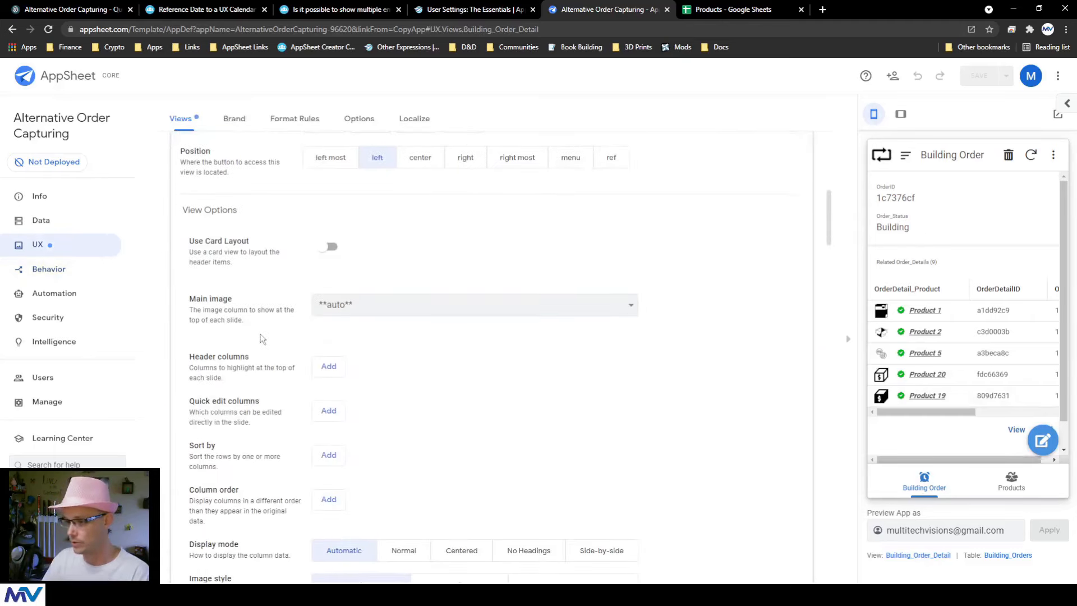
left_click(329, 317)
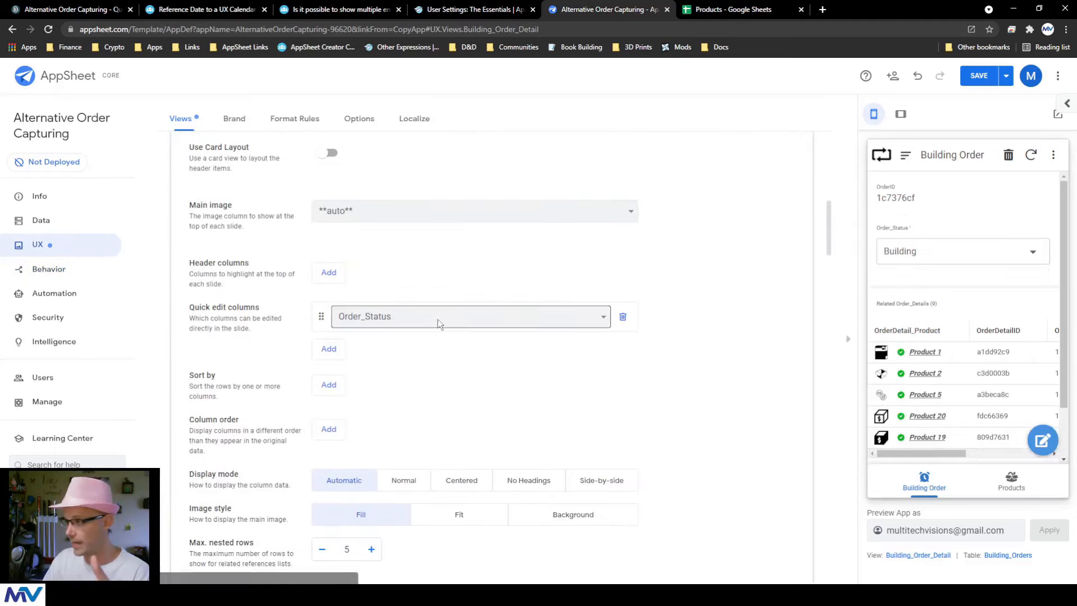
left_click(962, 254)
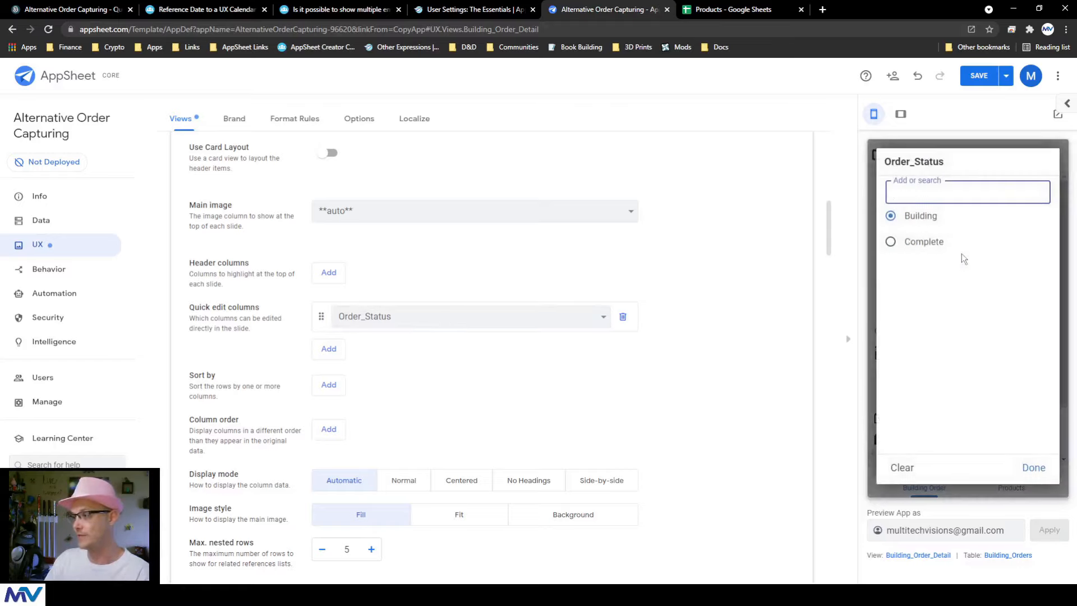
left_click(961, 254)
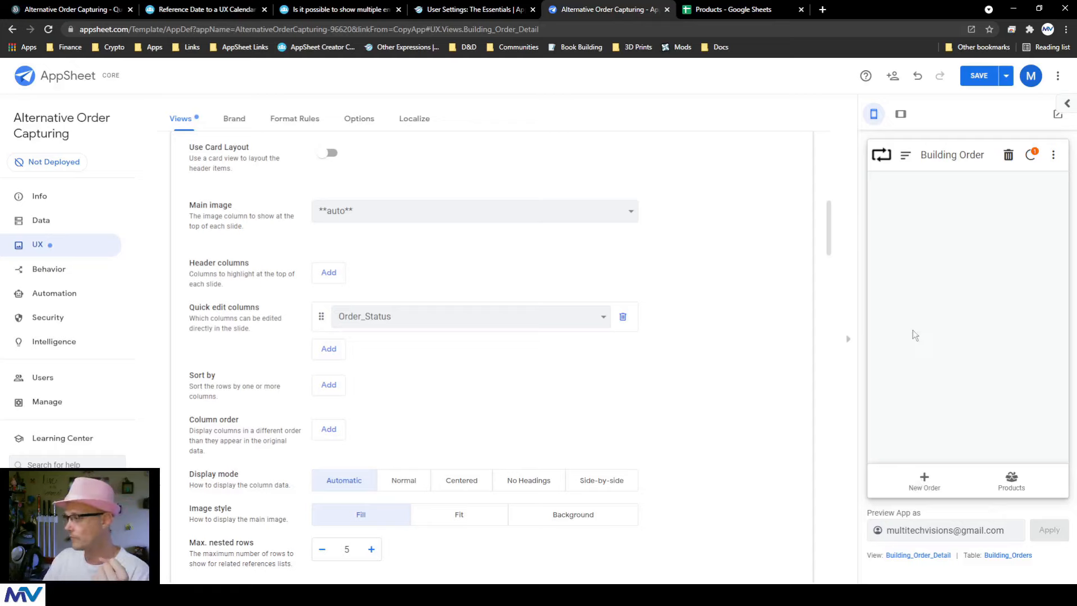
Review the enum values and input mode of the Orders table's Order_Status column, and save the app
scroll(271, 344, "up", 10)
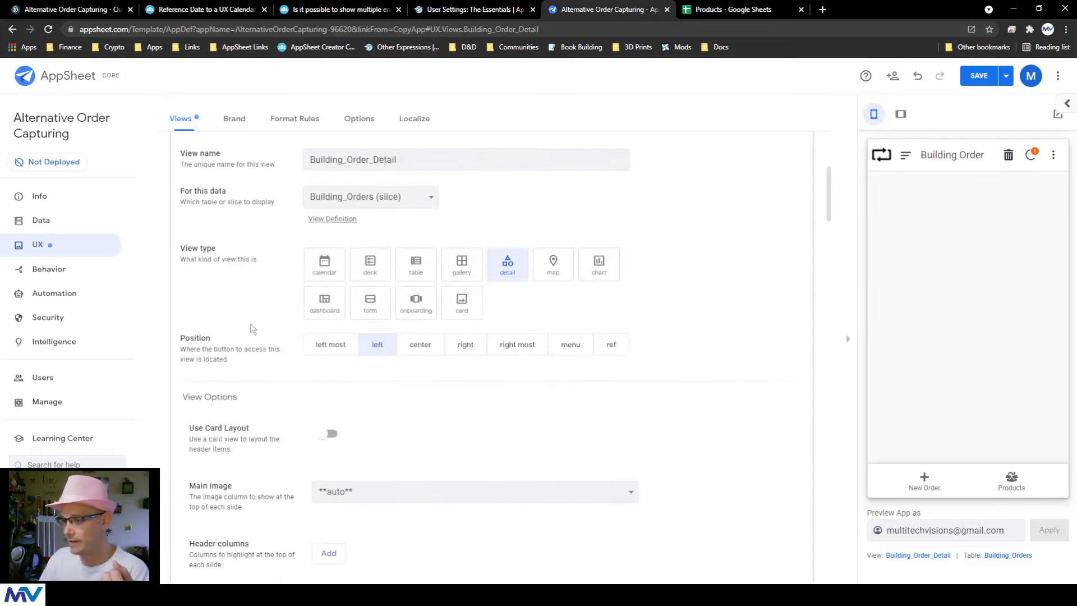
left_click(41, 219)
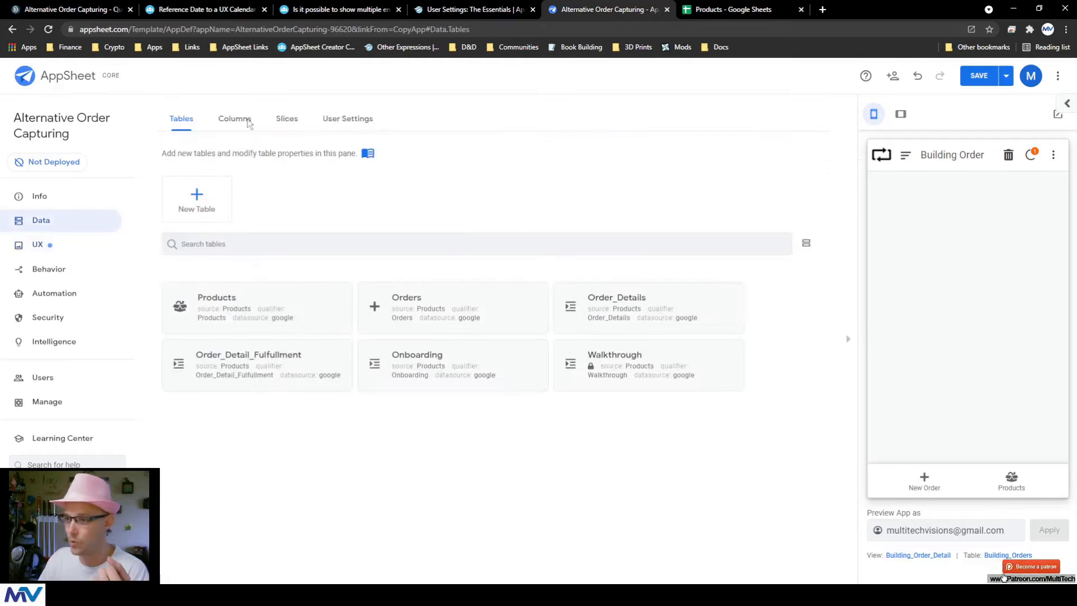
left_click(234, 118)
left_click(406, 241)
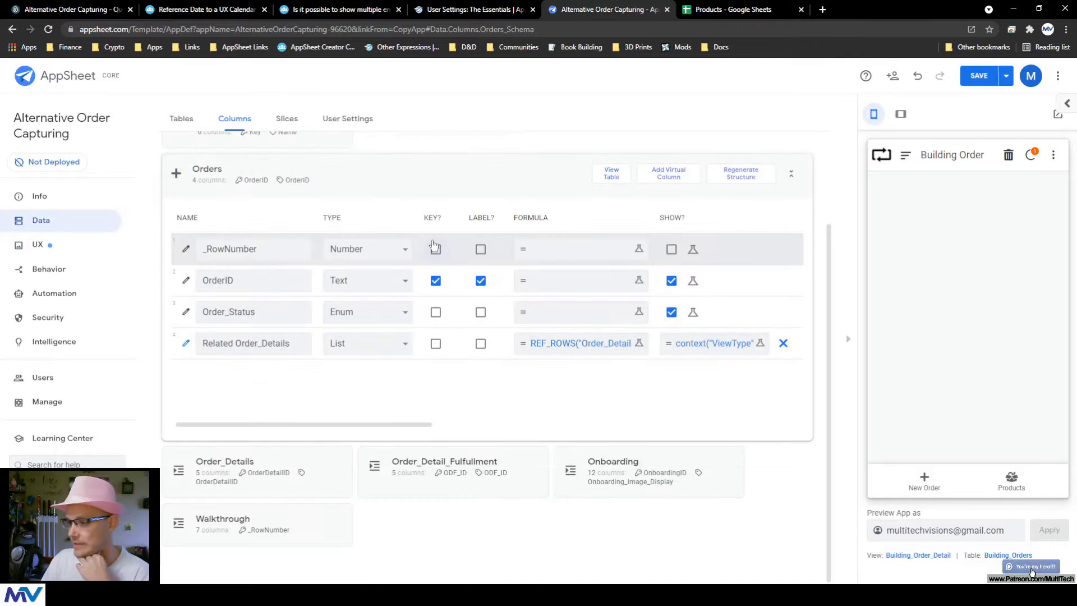
left_click(186, 311)
scroll(558, 443, "down", 2)
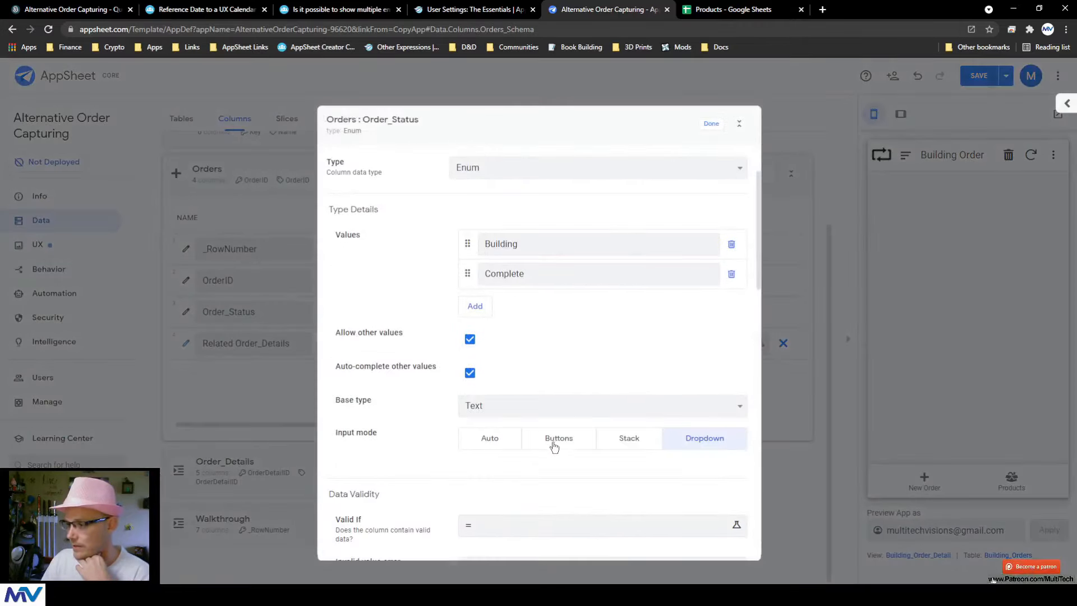
left_click(713, 124)
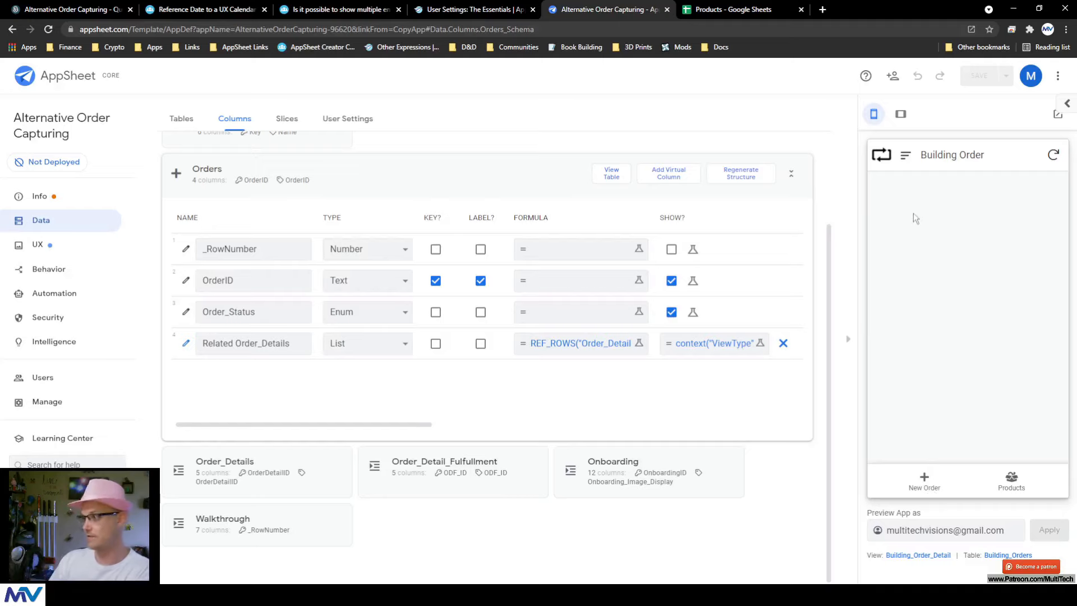
Open the Orders view in the app preview
left_click(904, 157)
left_click(921, 205)
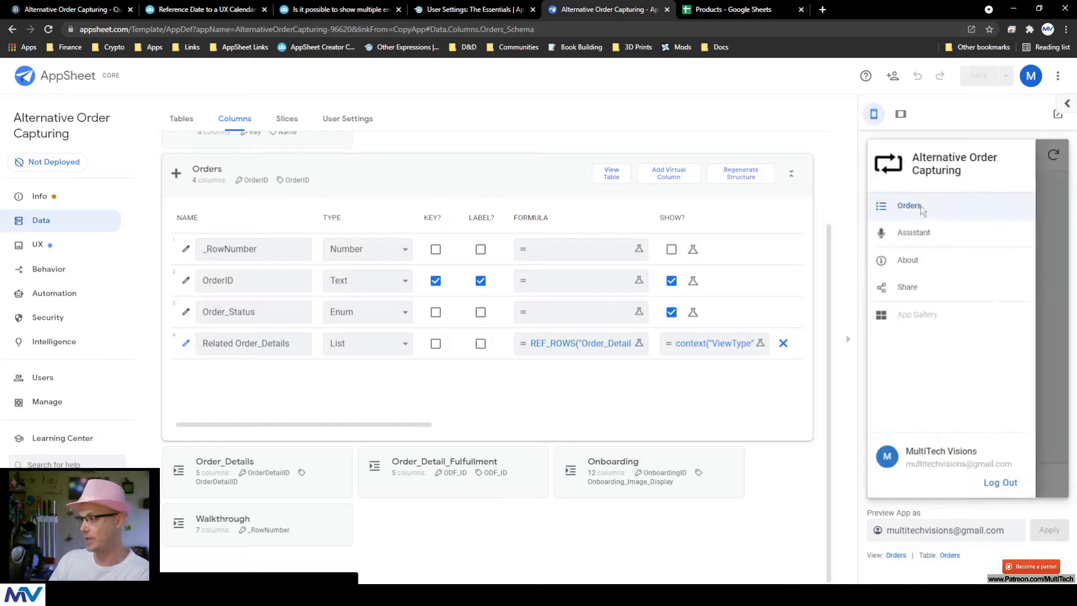